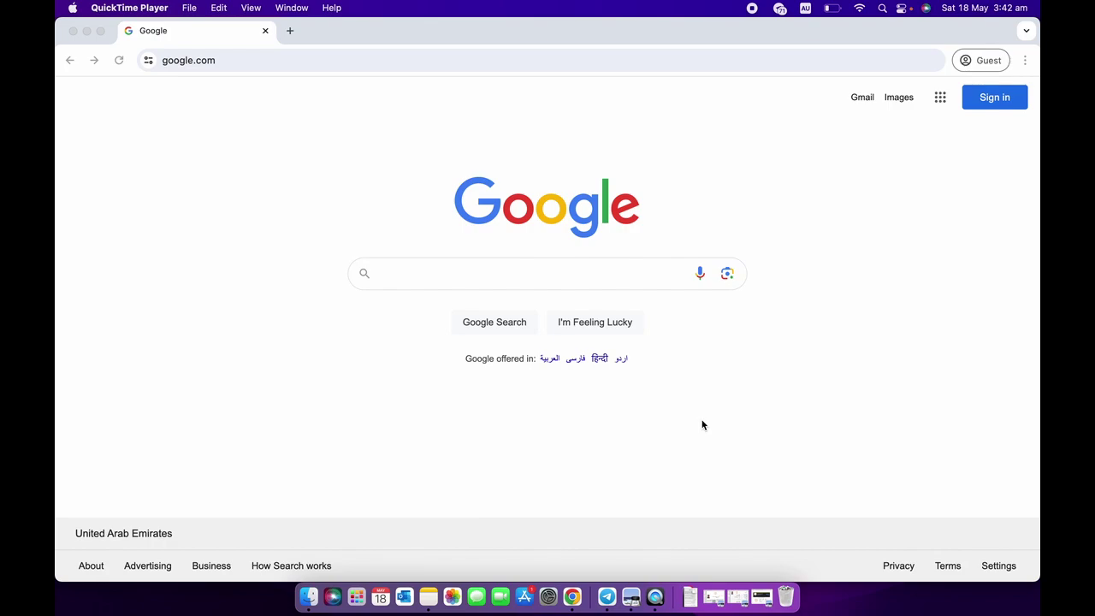
Search Google for 'alqasimia'.
{"action": "left_click", "coordinate": [642, 410]}
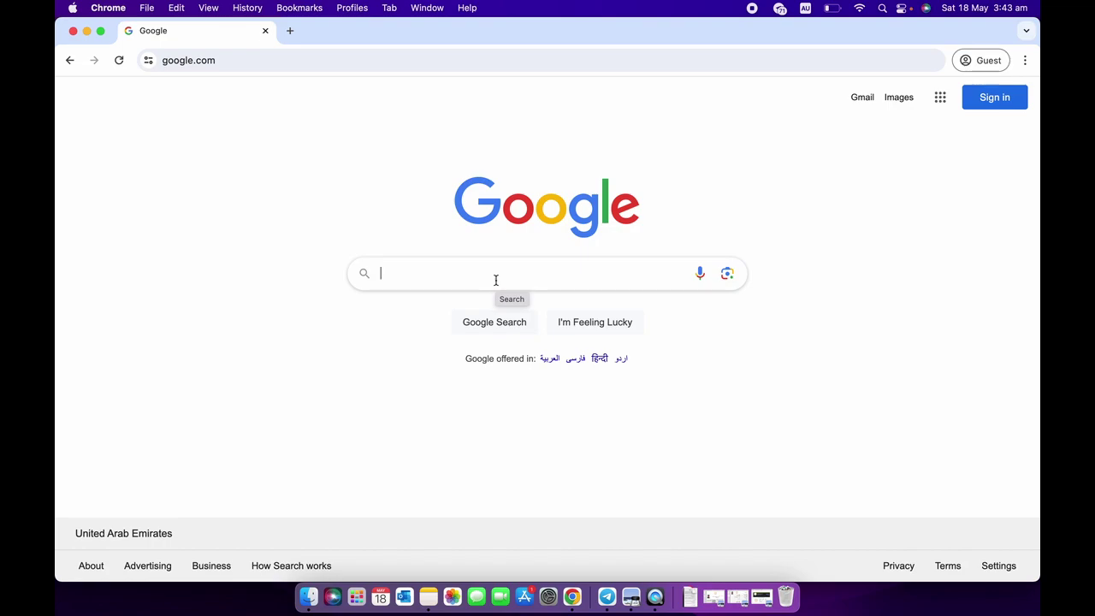
{"action": "type", "text": "alq"}
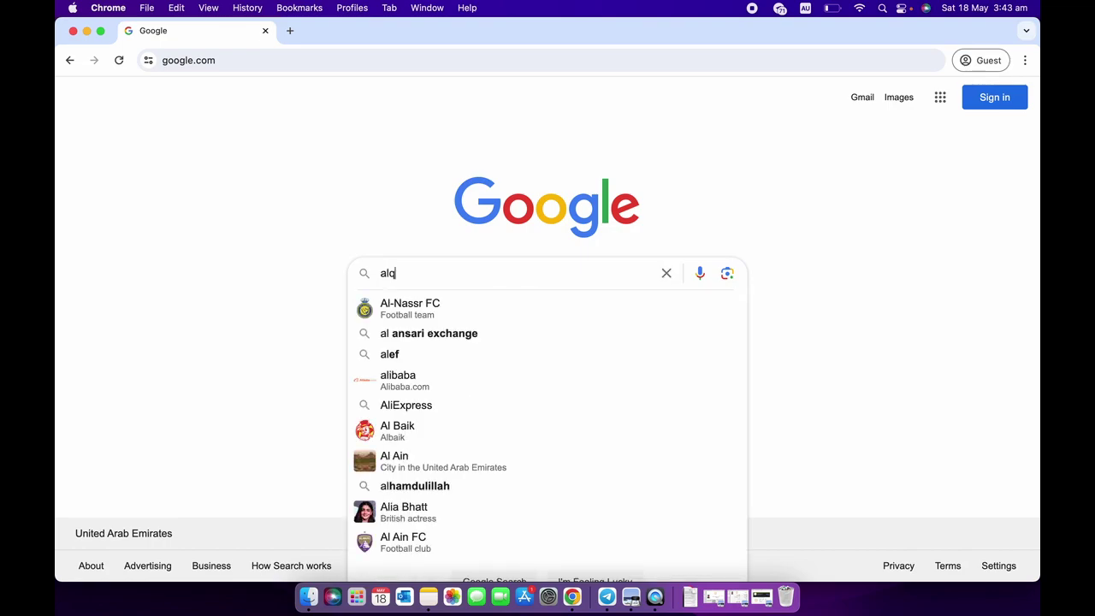
{"action": "type", "text": "asimia"}
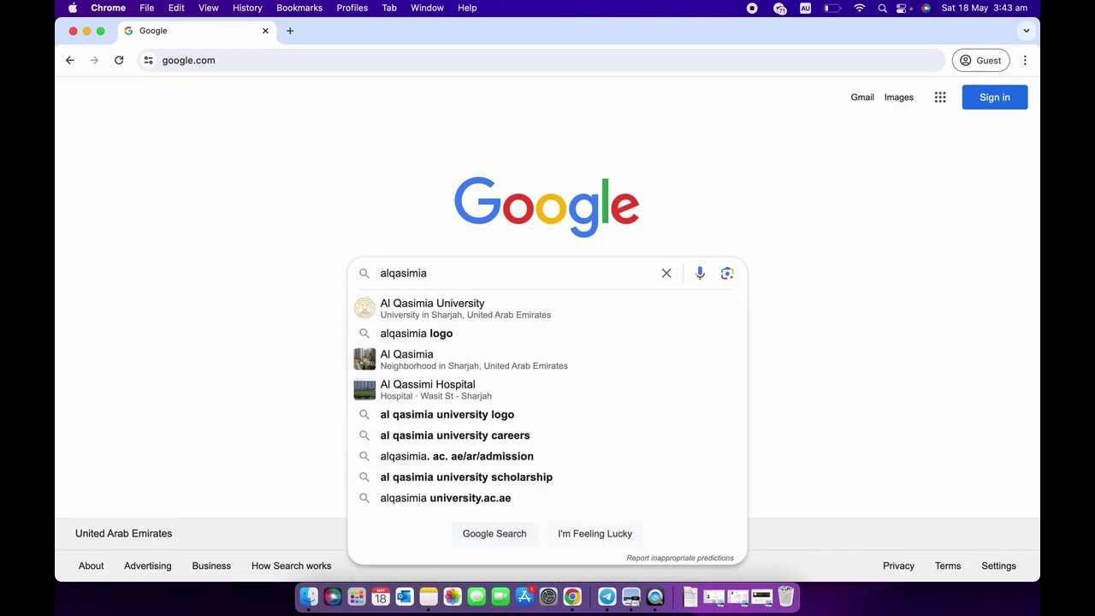
{"action": "key", "text": "Return"}
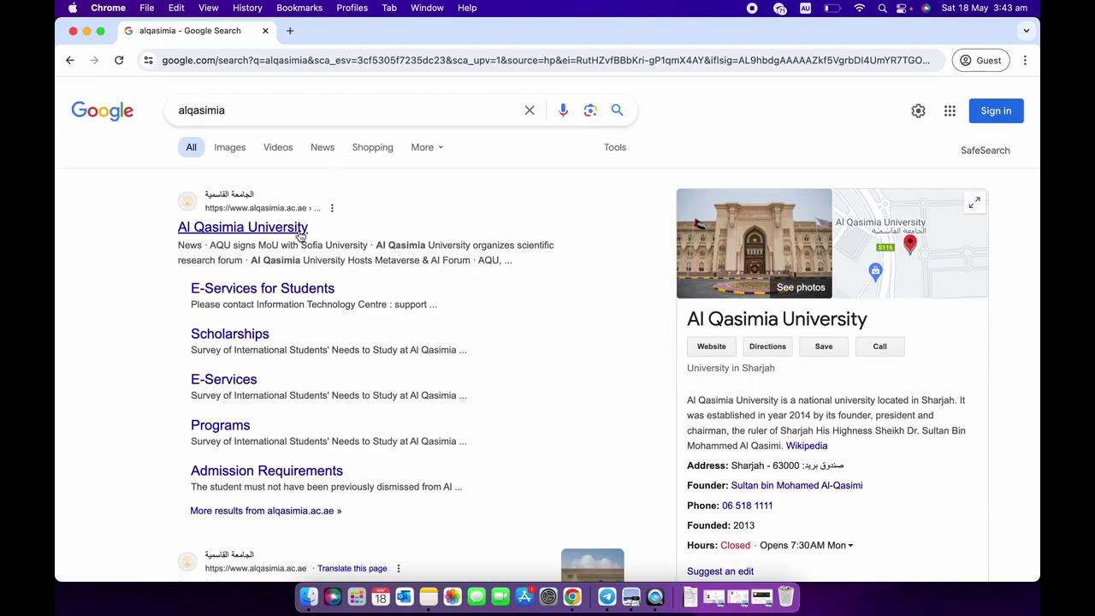
Open the Al Qasimia University website from the search results.
{"action": "left_click", "coordinate": [299, 231]}
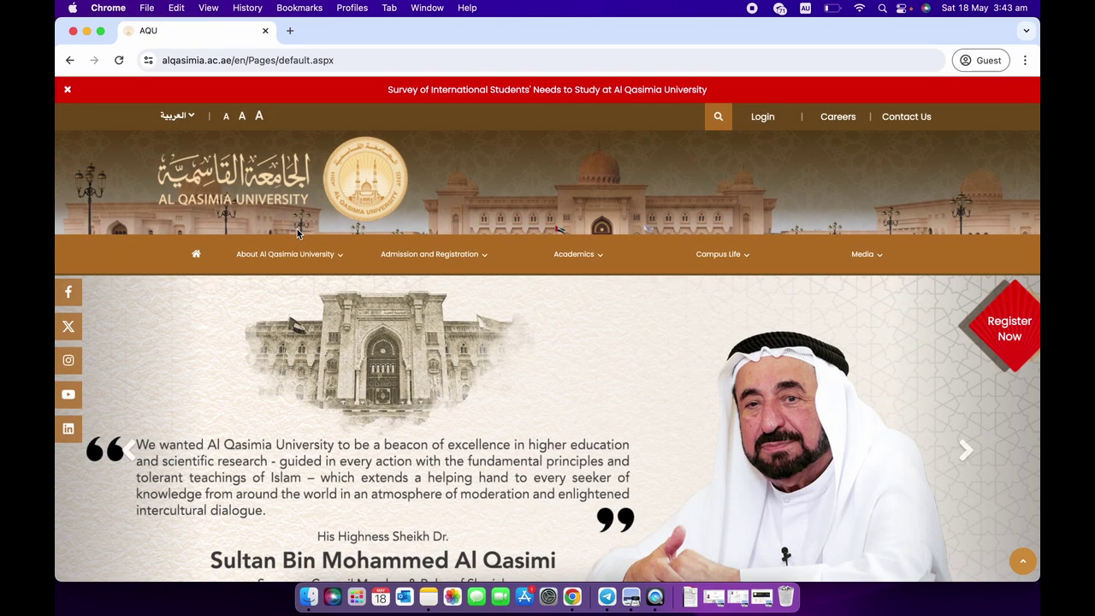
{"action": "scroll", "coordinate": [380, 435], "scroll_direction": "down", "scroll_amount": 5}
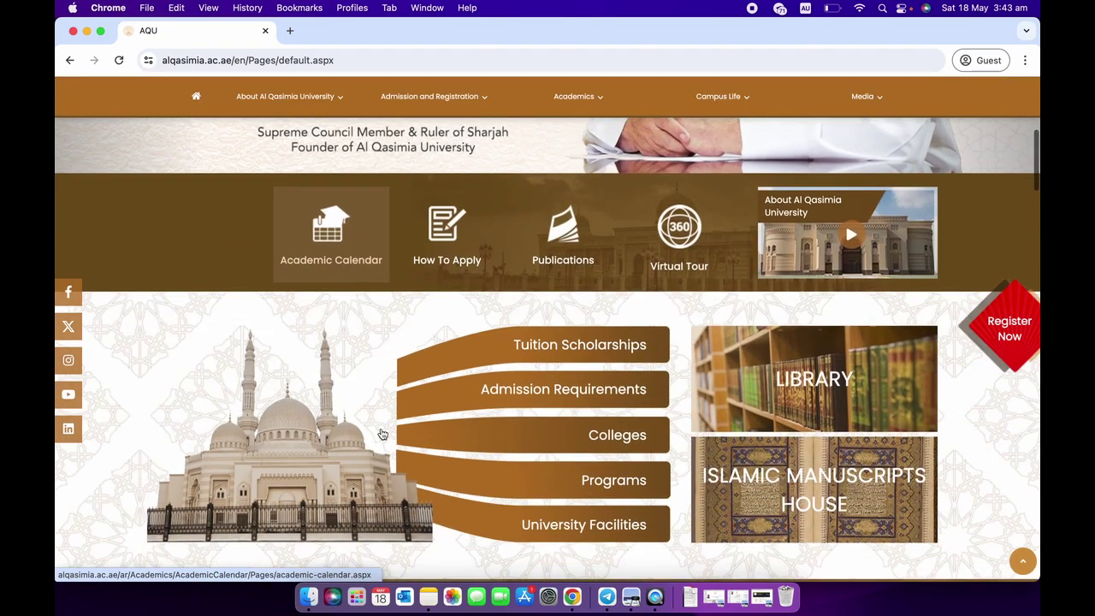
{"action": "scroll", "coordinate": [383, 435], "scroll_direction": "up", "scroll_amount": 5}
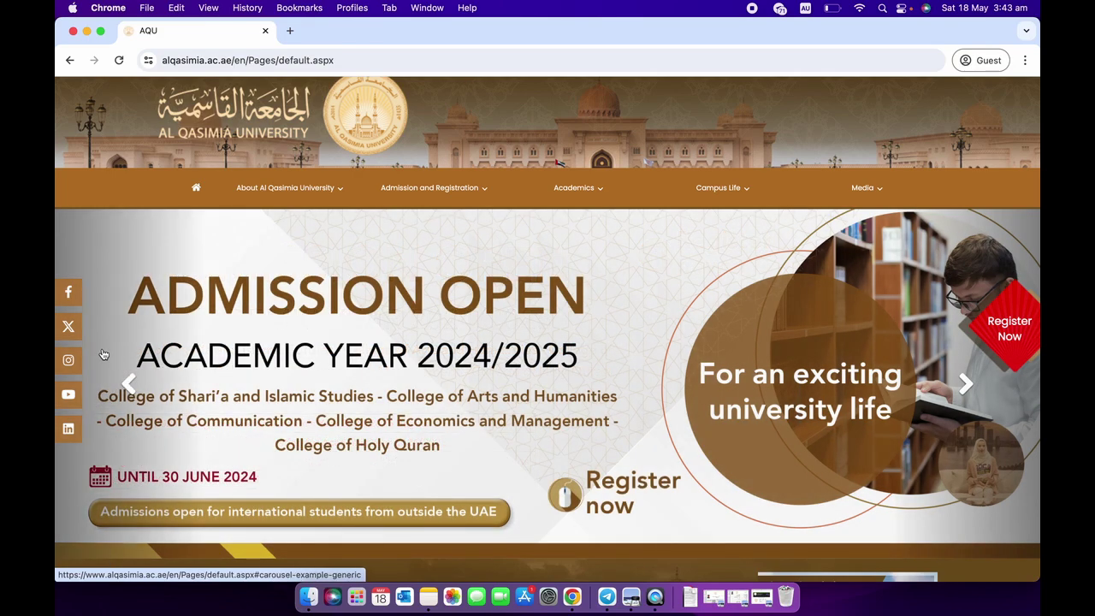
Browse the homepage admissions banner slides with the carousel arrows.
{"action": "left_click", "coordinate": [134, 389]}
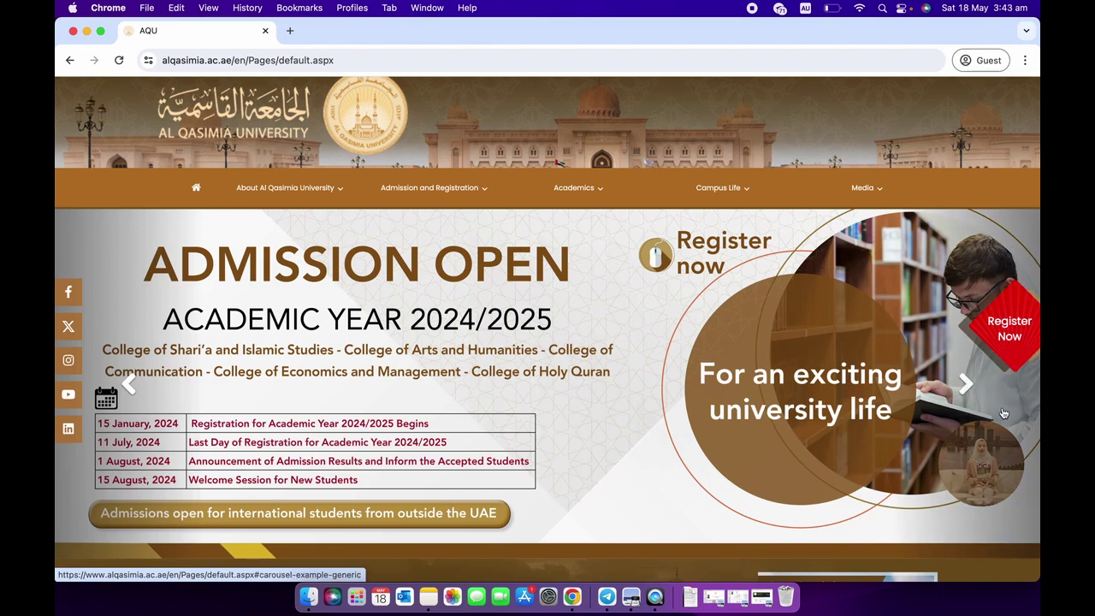
{"action": "left_click", "coordinate": [970, 396]}
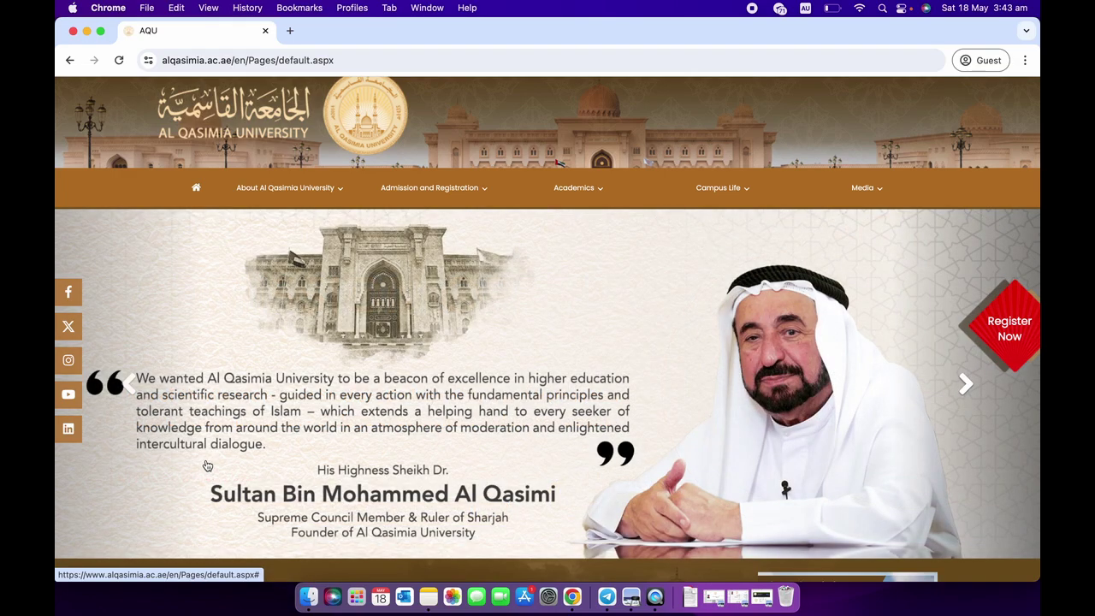
{"action": "scroll", "coordinate": [368, 380], "scroll_direction": "up", "scroll_amount": 2}
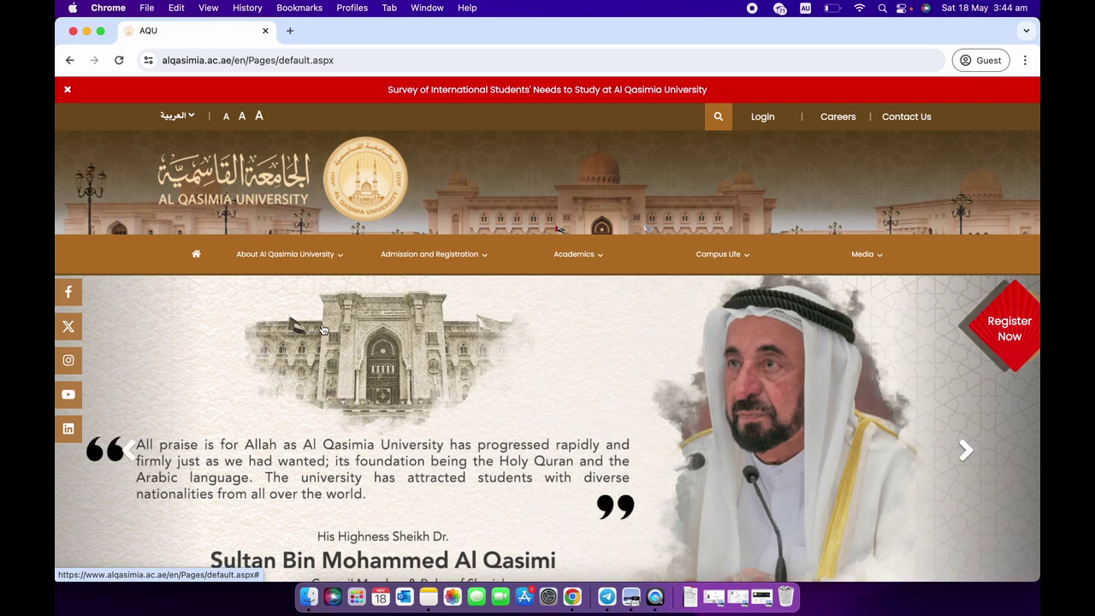
{"action": "scroll", "coordinate": [992, 346], "scroll_direction": "down", "scroll_amount": 2}
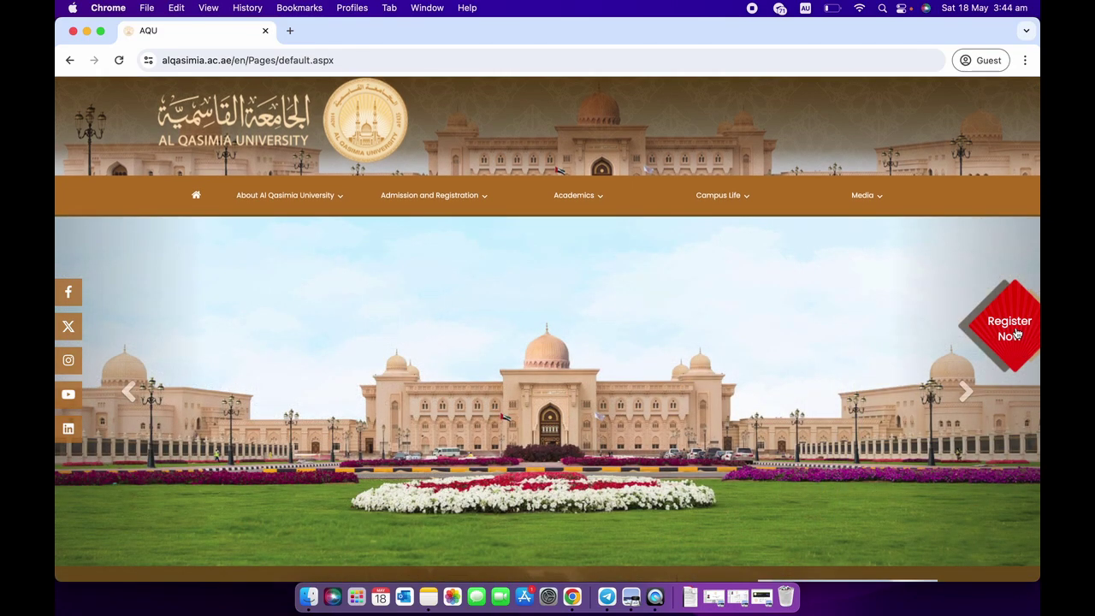
Open the Register Now registration page and dismiss the Google Translate offer.
{"action": "left_click", "coordinate": [1017, 336]}
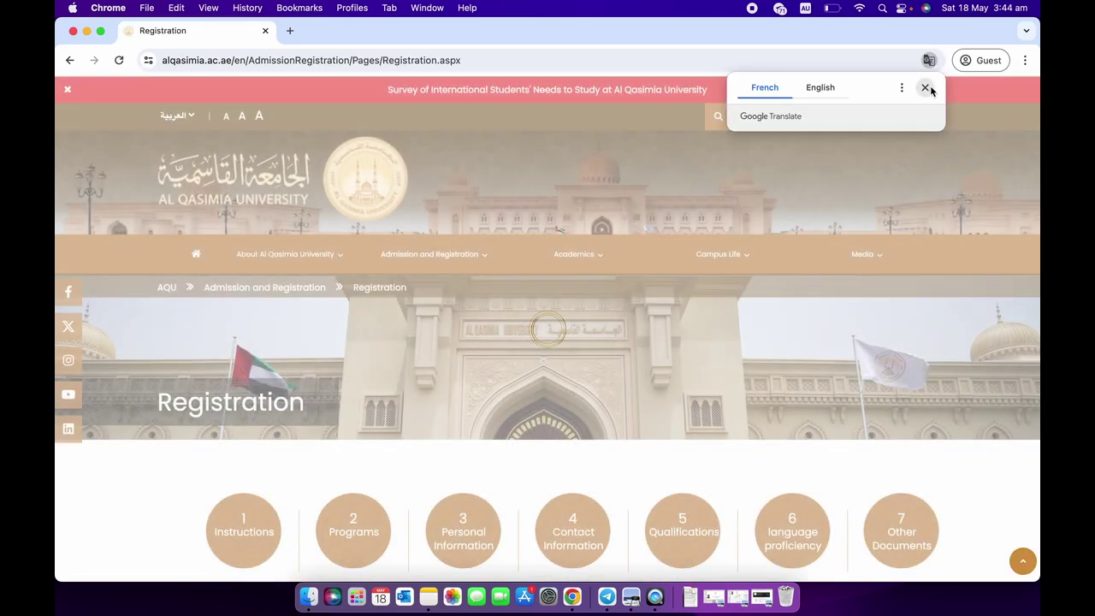
{"action": "left_click", "coordinate": [925, 88]}
{"action": "scroll", "coordinate": [428, 482], "scroll_direction": "down", "scroll_amount": 10}
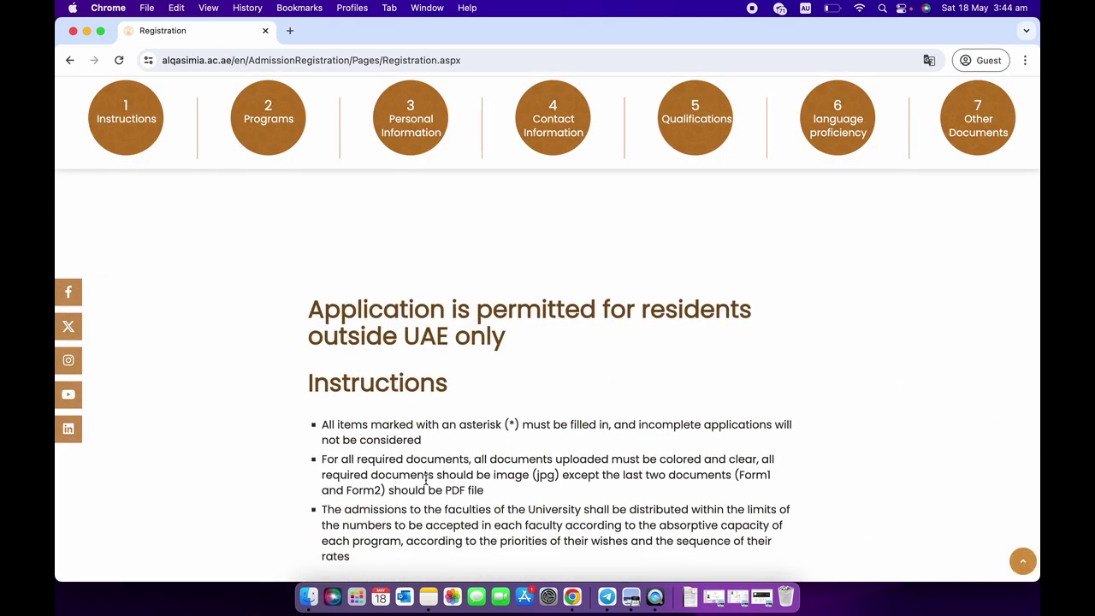
{"action": "scroll", "coordinate": [425, 482], "scroll_direction": "up", "scroll_amount": 10}
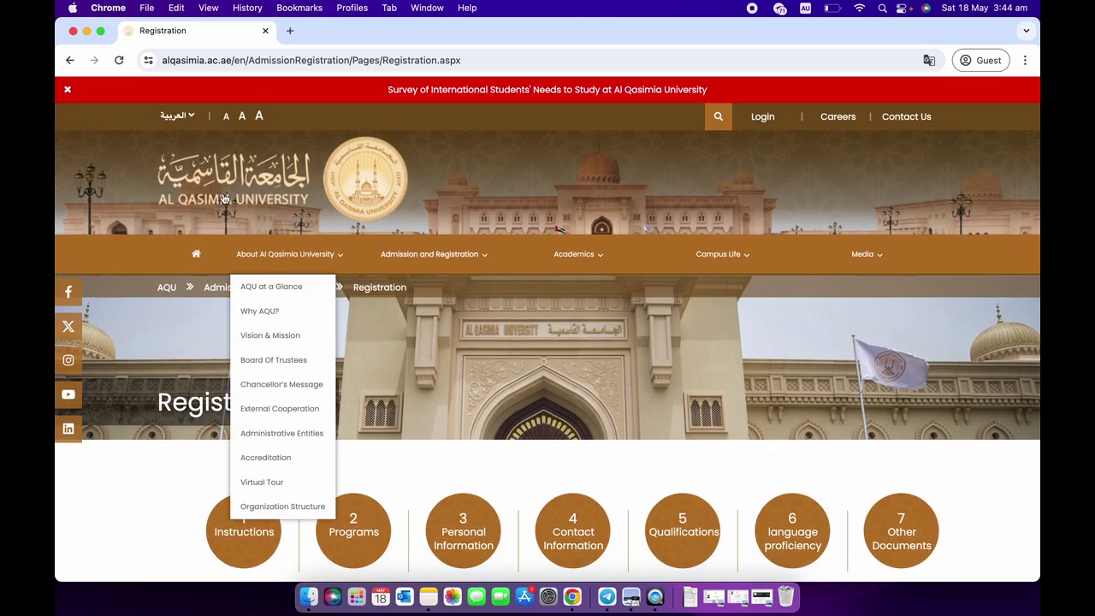
{"action": "left_click", "coordinate": [186, 119]}
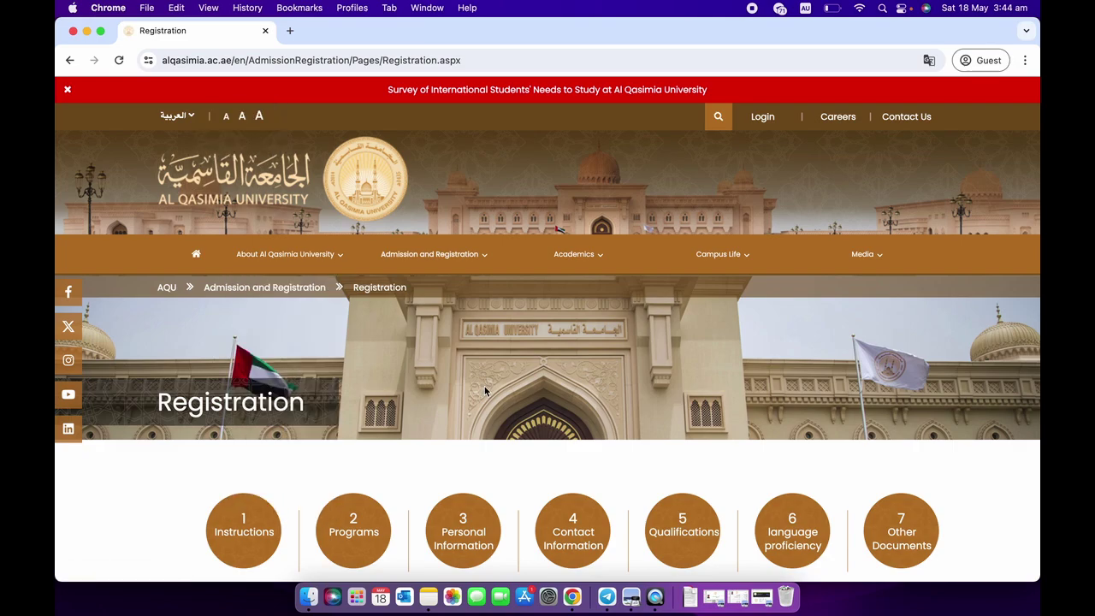
Read through the Instructions down to the Programs section (Fall Semester, 2024/2025).
{"action": "scroll", "coordinate": [485, 391], "scroll_direction": "down", "scroll_amount": 5}
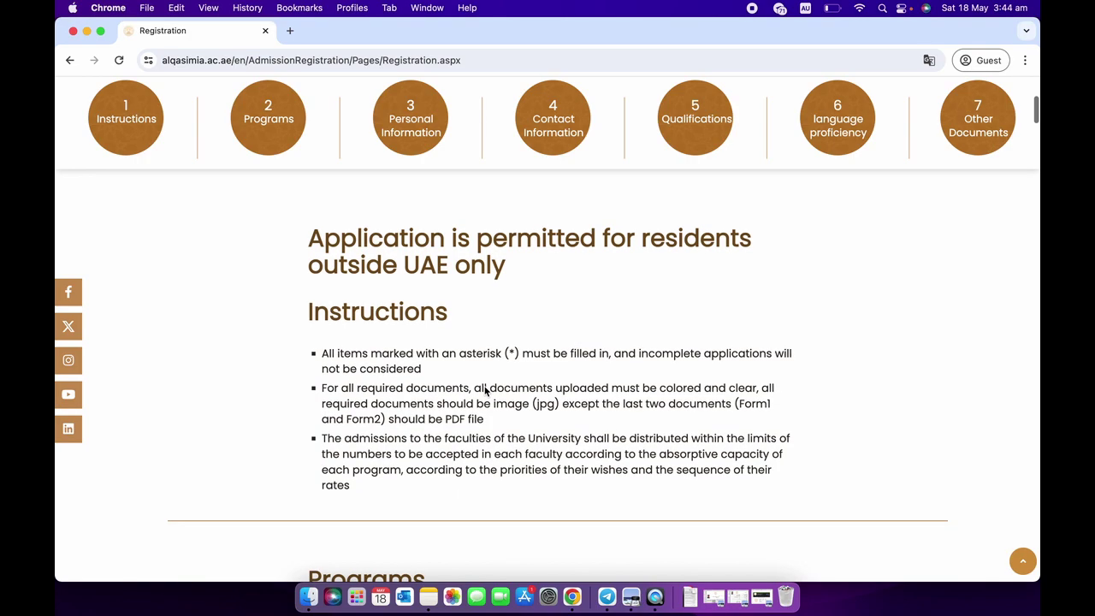
{"action": "scroll", "coordinate": [485, 391], "scroll_direction": "down", "scroll_amount": 2}
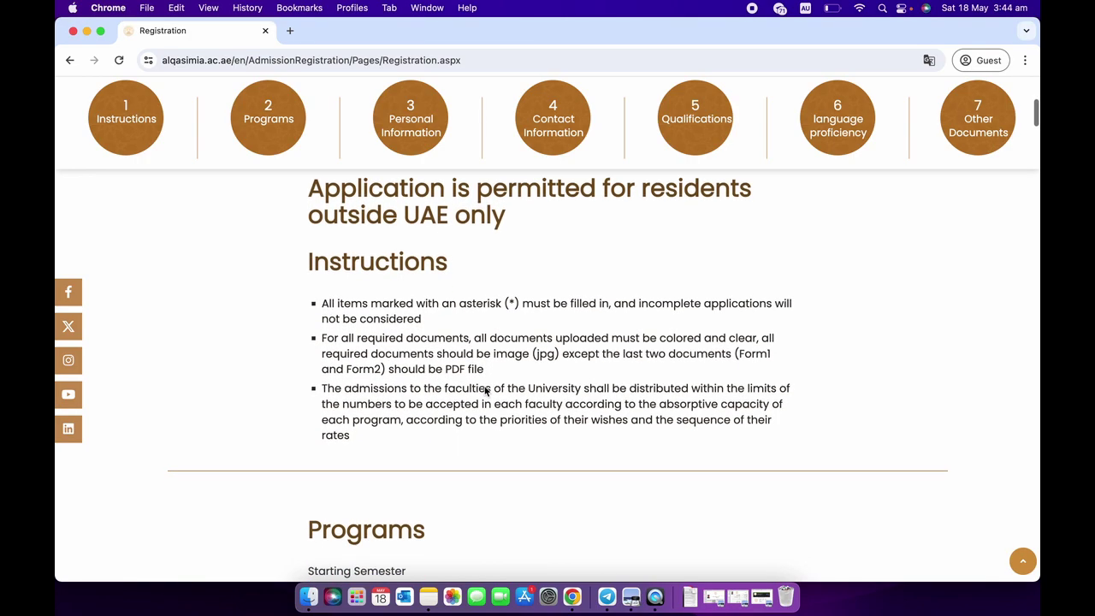
{"action": "scroll", "coordinate": [485, 391], "scroll_direction": "down", "scroll_amount": 2}
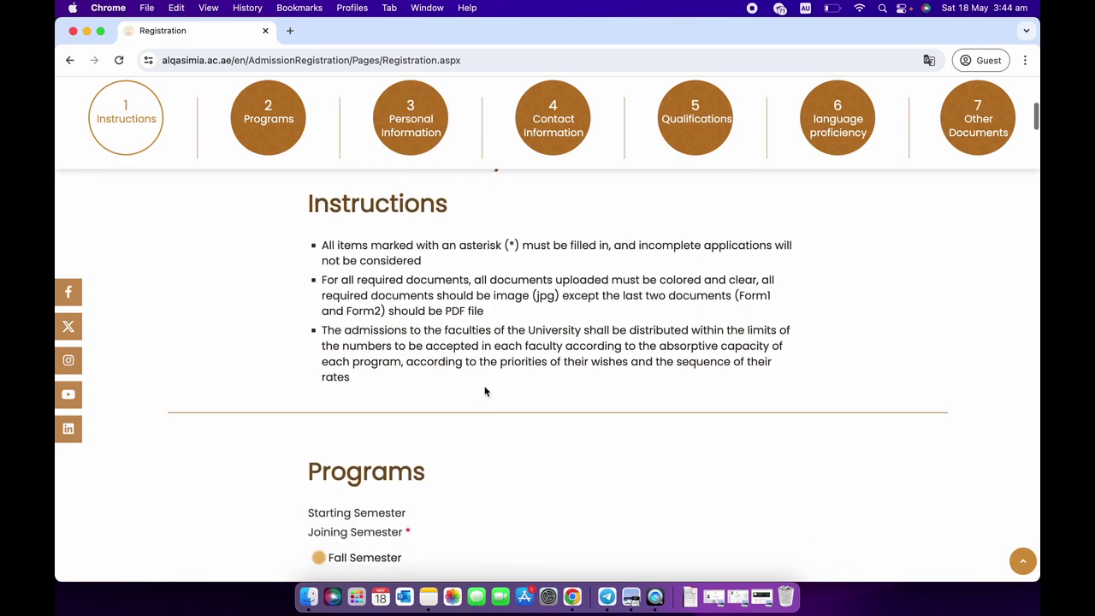
{"action": "scroll", "coordinate": [485, 391], "scroll_direction": "down", "scroll_amount": 8}
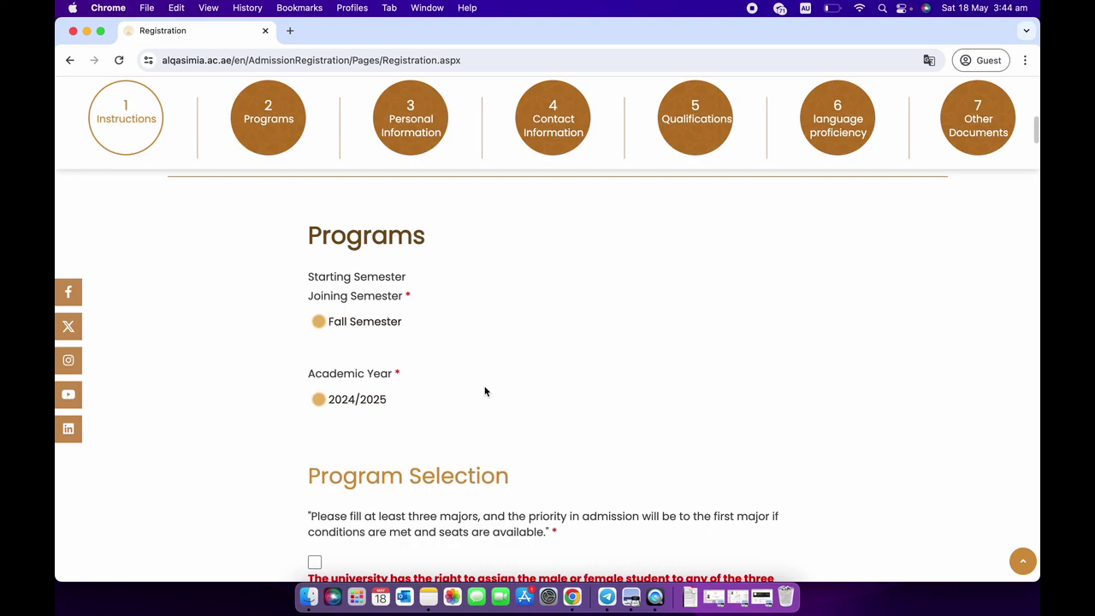
{"action": "scroll", "coordinate": [485, 392], "scroll_direction": "down", "scroll_amount": 2}
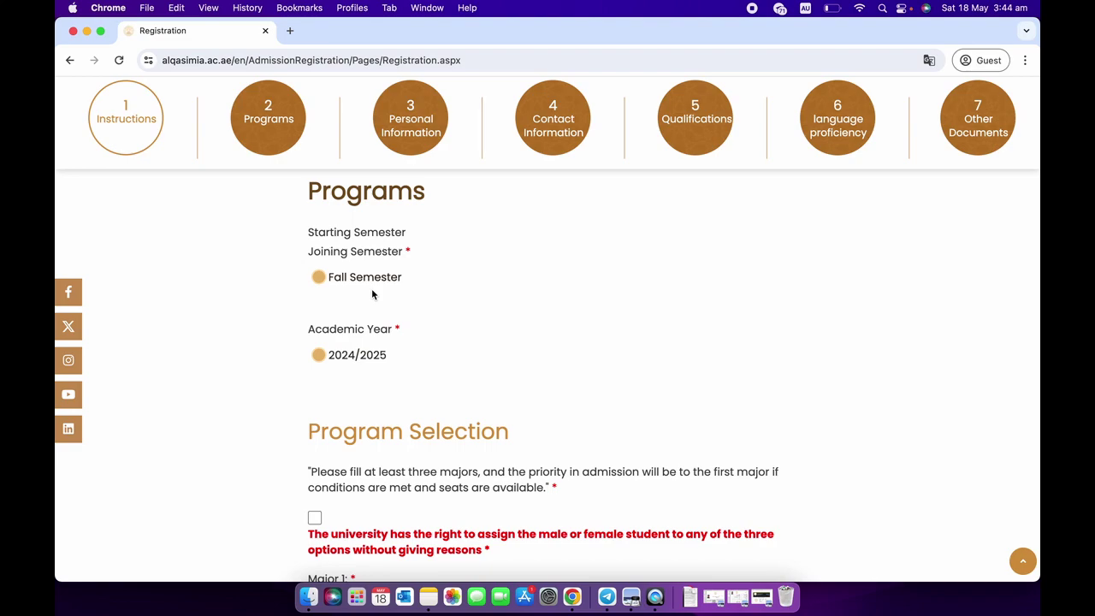
{"action": "scroll", "coordinate": [372, 292], "scroll_direction": "down", "scroll_amount": 1}
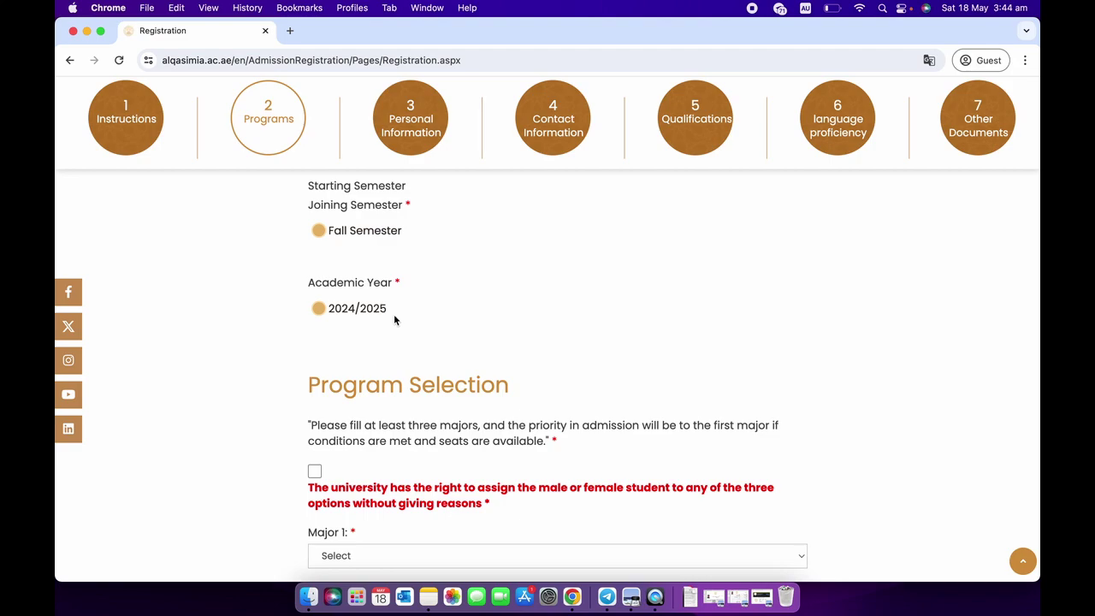
Tick the acknowledgement that the university may assign any of the three majors.
{"action": "scroll", "coordinate": [402, 345], "scroll_direction": "down", "scroll_amount": 3}
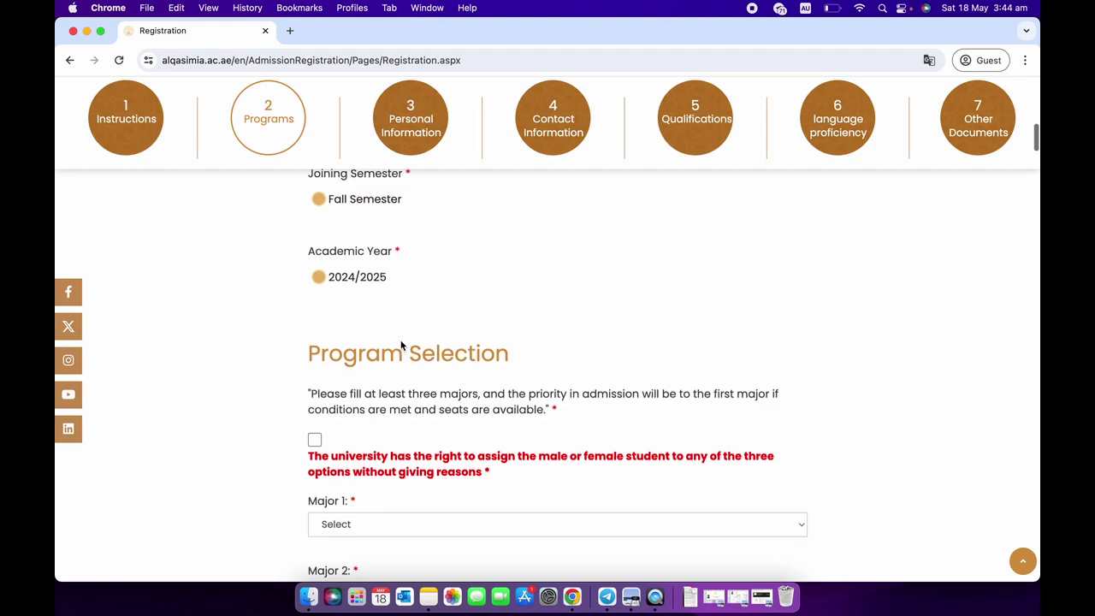
{"action": "scroll", "coordinate": [402, 345], "scroll_direction": "down", "scroll_amount": 2}
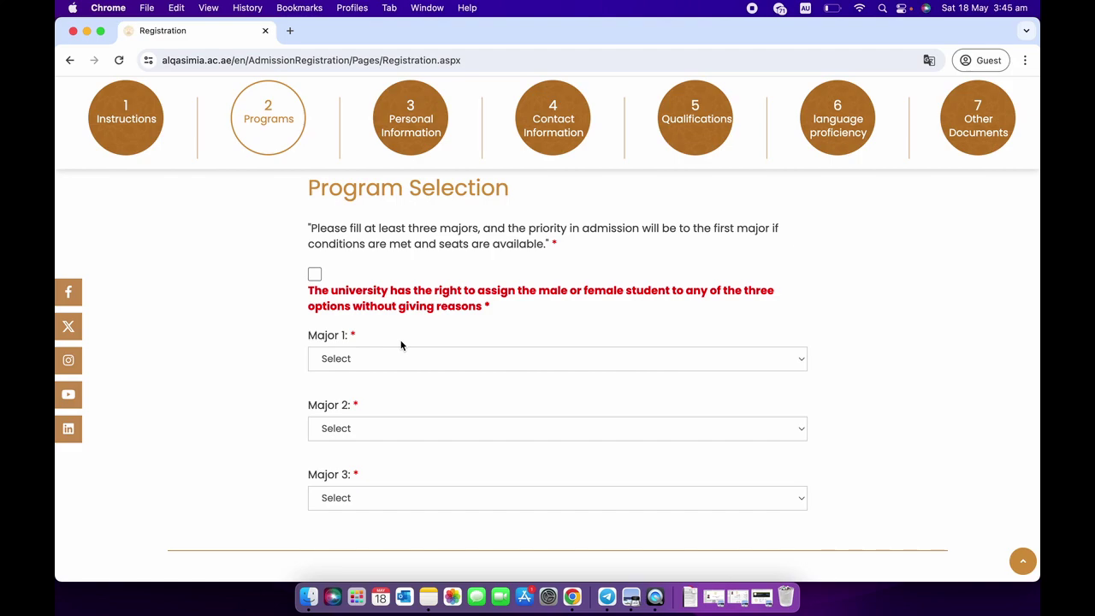
{"action": "left_click", "coordinate": [315, 275]}
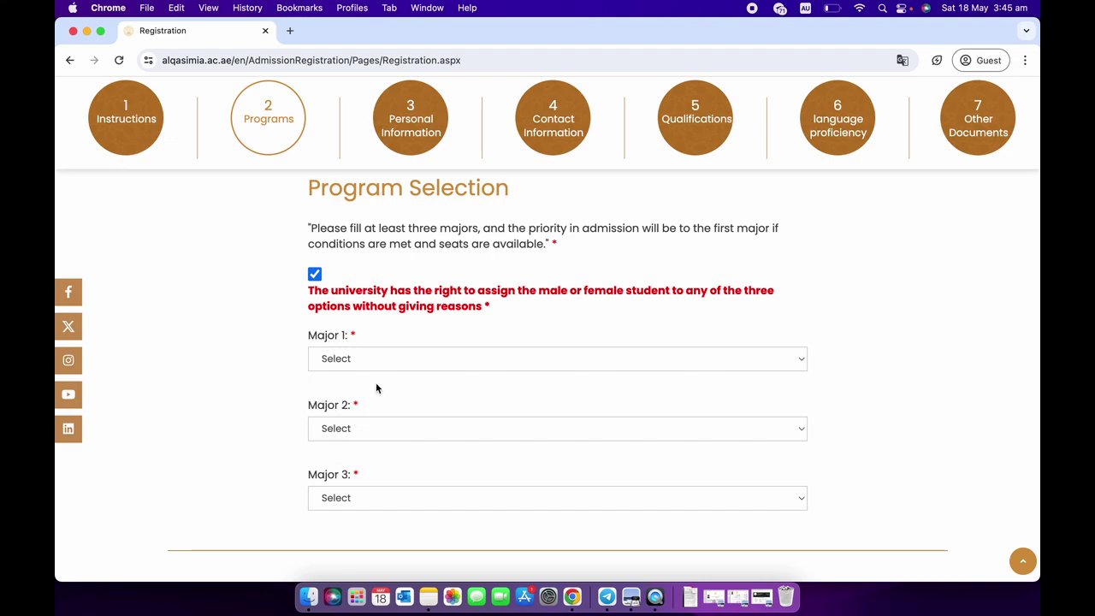
{"action": "scroll", "coordinate": [416, 390], "scroll_direction": "down", "scroll_amount": 1}
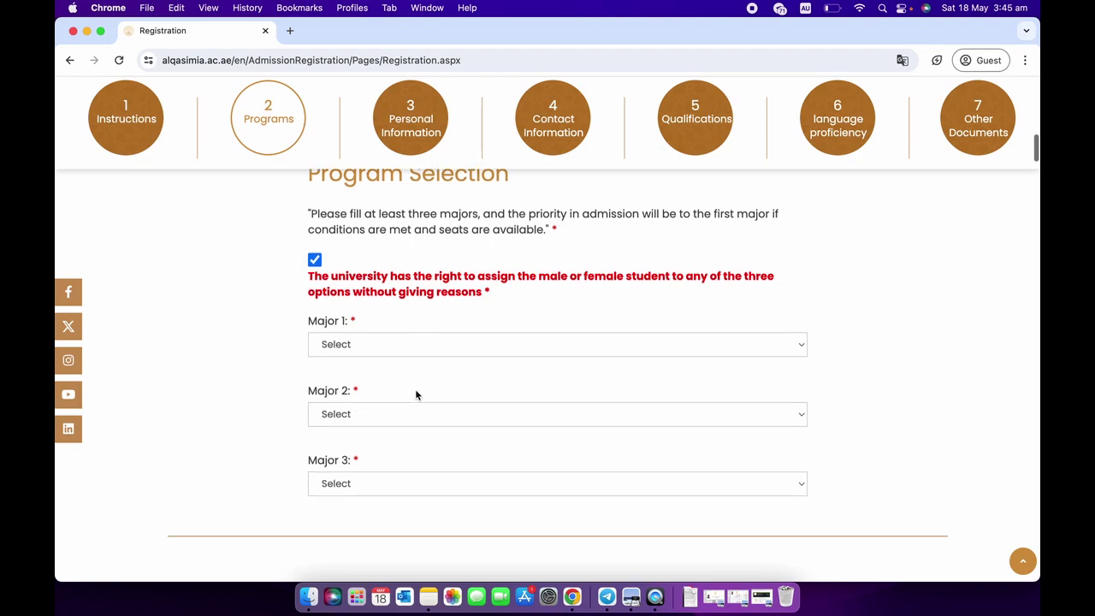
{"action": "left_click", "coordinate": [400, 339]}
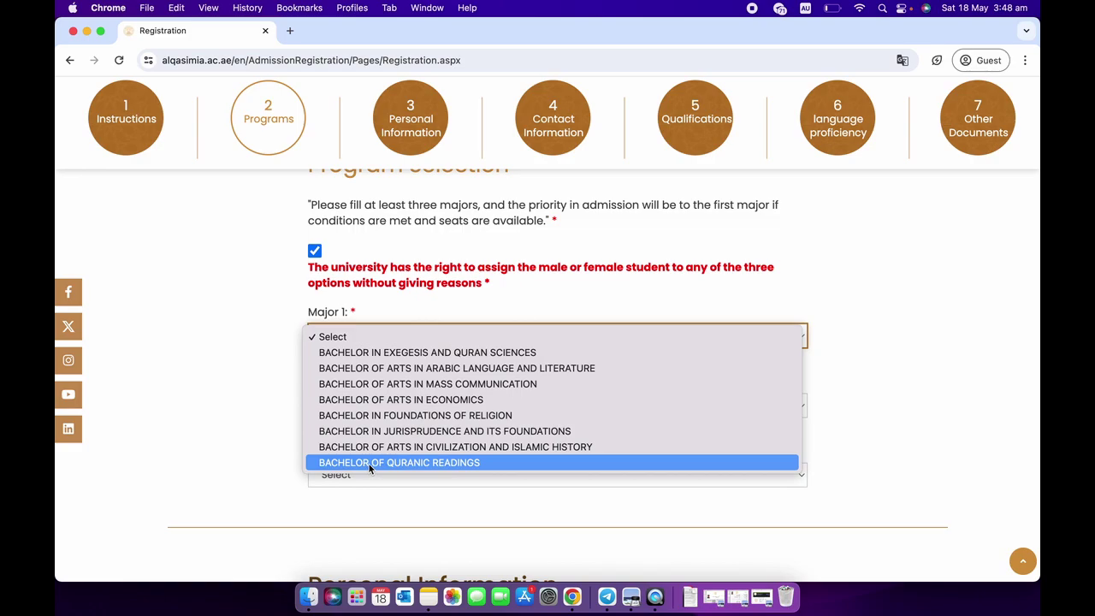
Choose Bachelor of Quranic Readings as Major 1 and Bachelor in Exegesis and Quran Sciences as Major 2.
{"action": "left_click", "coordinate": [369, 463]}
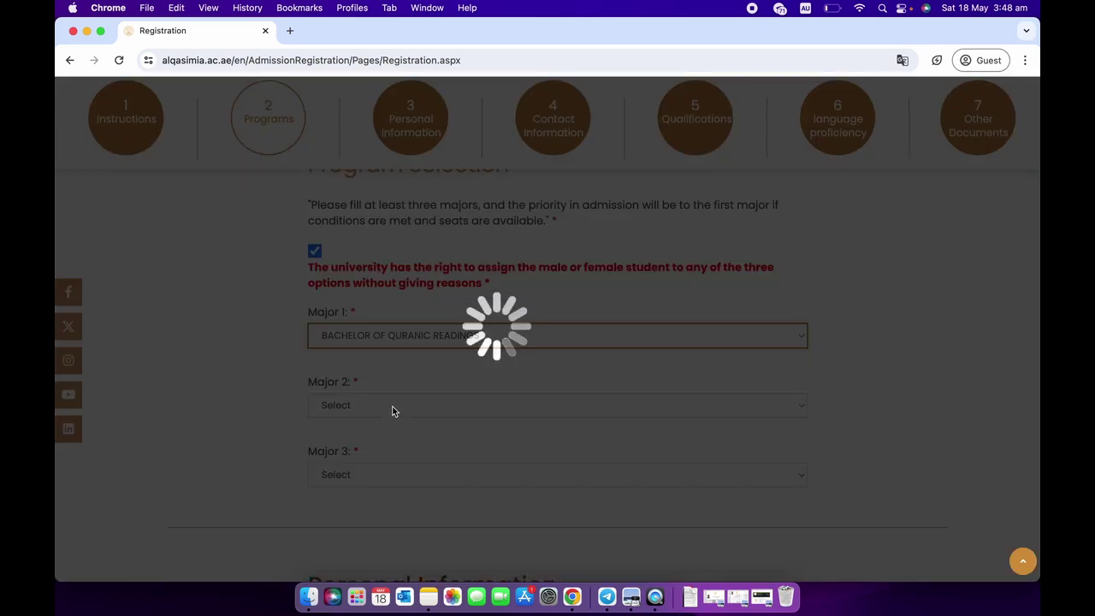
{"action": "scroll", "coordinate": [393, 407], "scroll_direction": "down", "scroll_amount": 1}
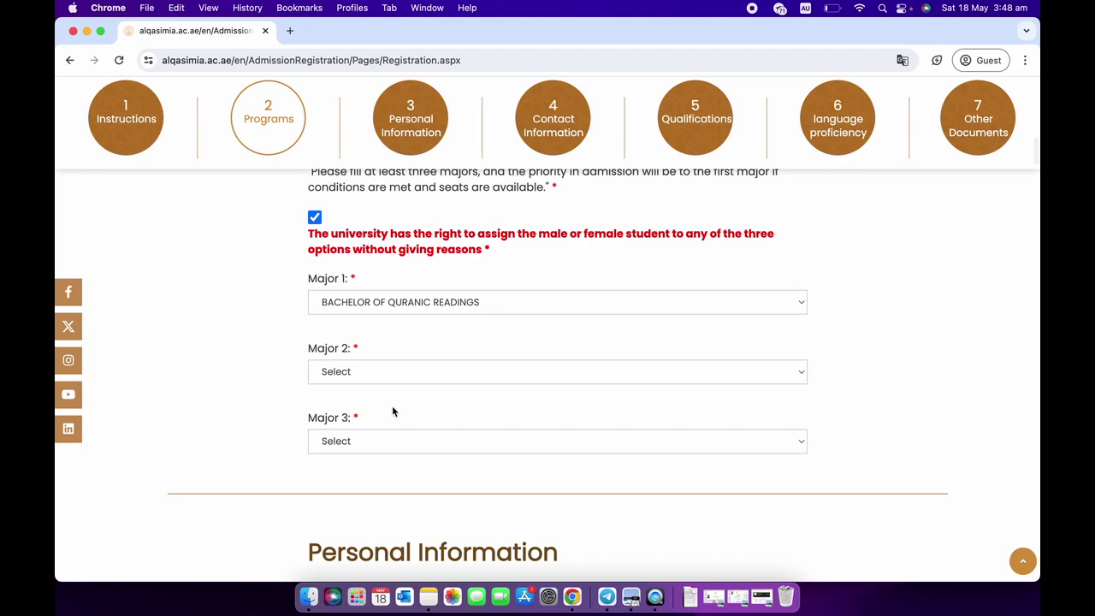
{"action": "scroll", "coordinate": [393, 404], "scroll_direction": "down", "scroll_amount": 1}
{"action": "left_click", "coordinate": [396, 363]}
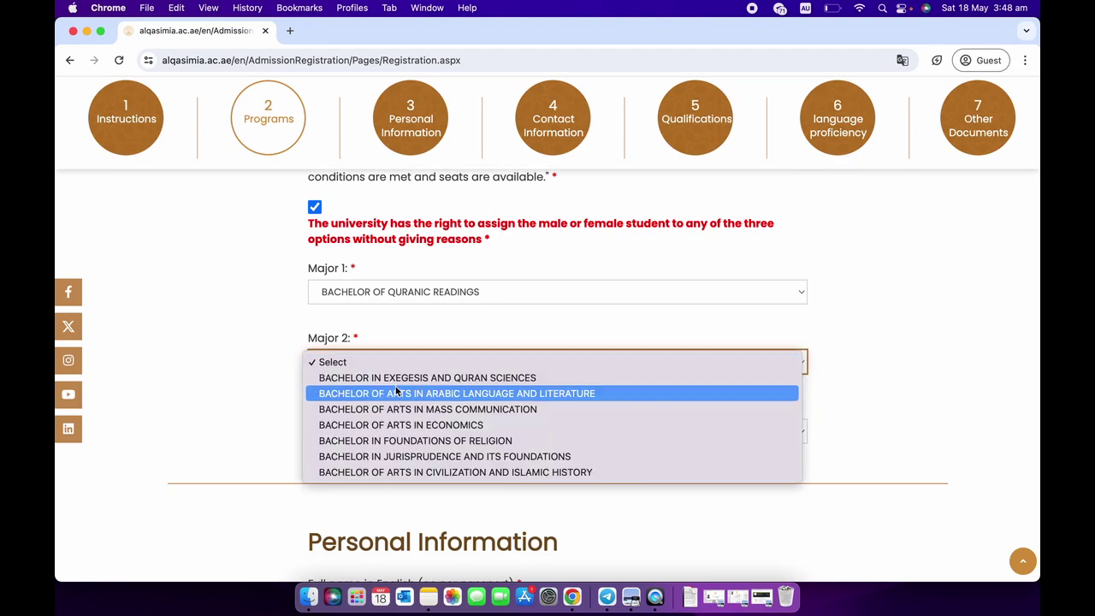
{"action": "left_click", "coordinate": [396, 384]}
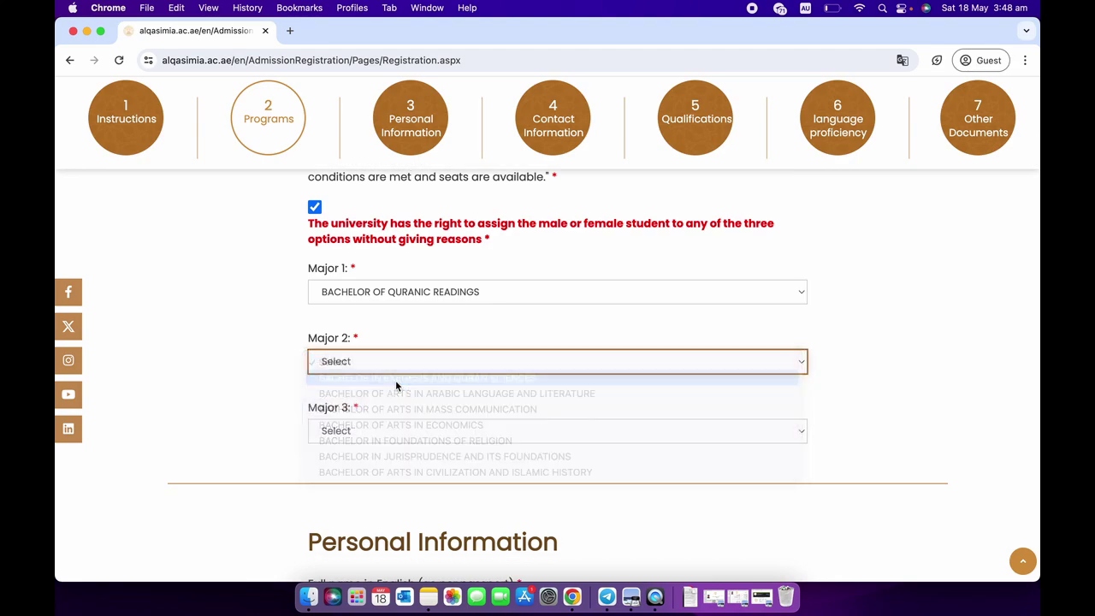
Set Major 3 to Bachelor in Foundations of Religion.
{"action": "scroll", "coordinate": [395, 384], "scroll_direction": "down", "scroll_amount": 3}
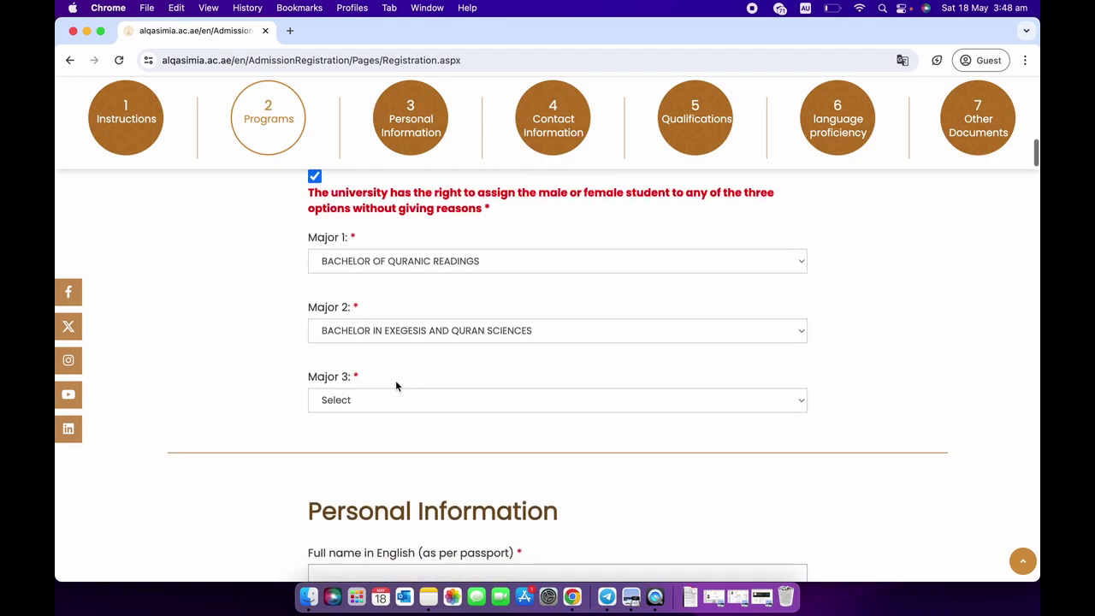
{"action": "left_click", "coordinate": [395, 401]}
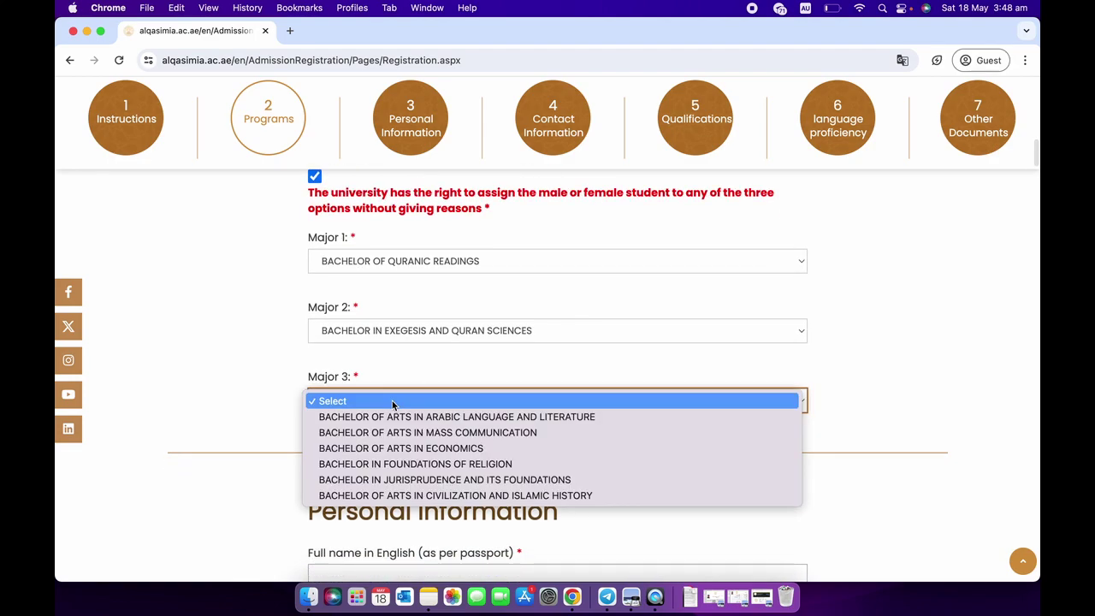
{"action": "left_click", "coordinate": [381, 464]}
{"action": "scroll", "coordinate": [357, 431], "scroll_direction": "down", "scroll_amount": 2}
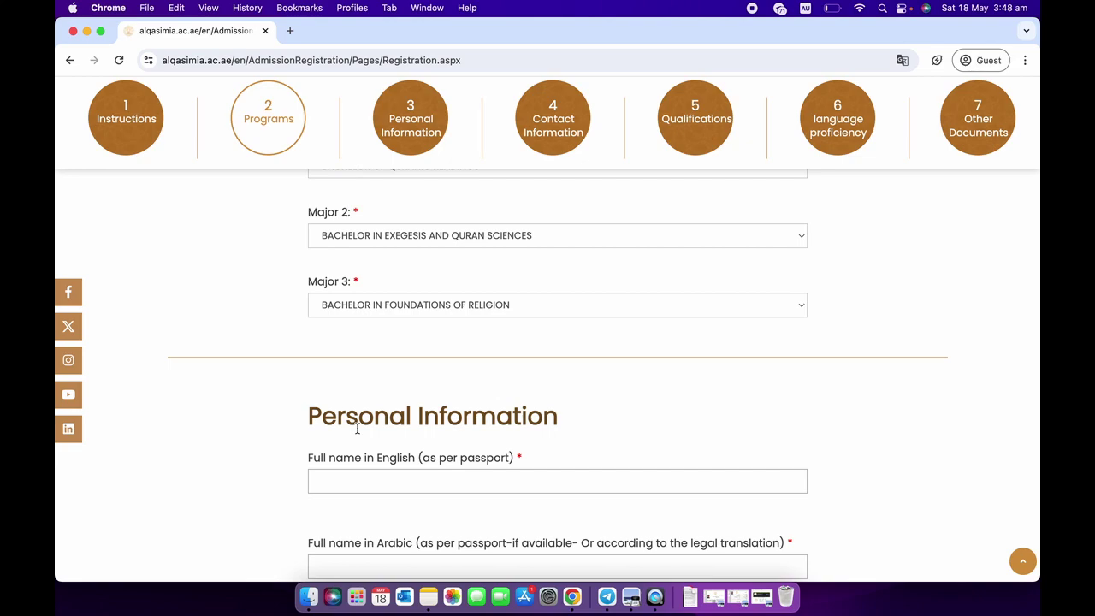
{"action": "scroll", "coordinate": [357, 430], "scroll_direction": "down", "scroll_amount": 1}
{"action": "scroll", "coordinate": [357, 430], "scroll_direction": "down", "scroll_amount": 3}
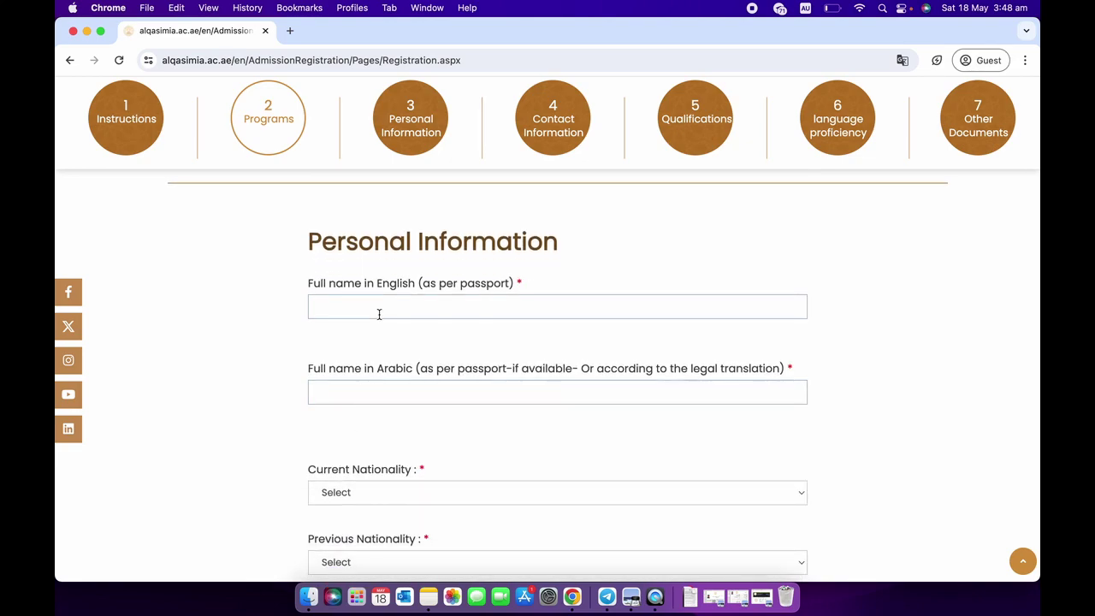
Visit the English and Arabic full-name fields, then open the Current Nationality country list.
{"action": "left_click", "coordinate": [379, 315]}
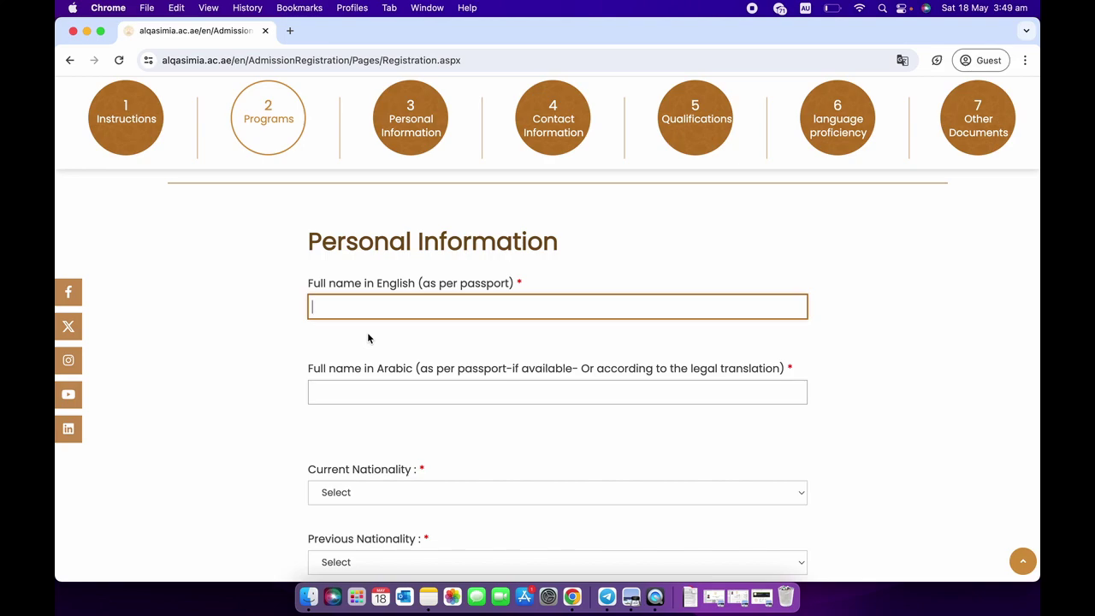
{"action": "scroll", "coordinate": [368, 338], "scroll_direction": "down", "scroll_amount": 1}
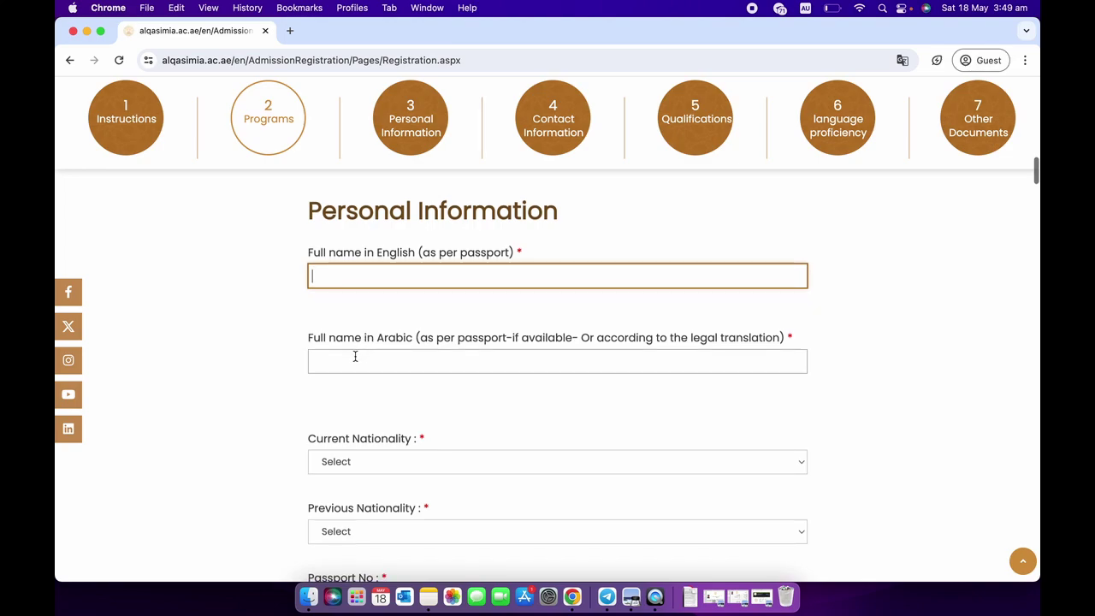
{"action": "left_click", "coordinate": [352, 360]}
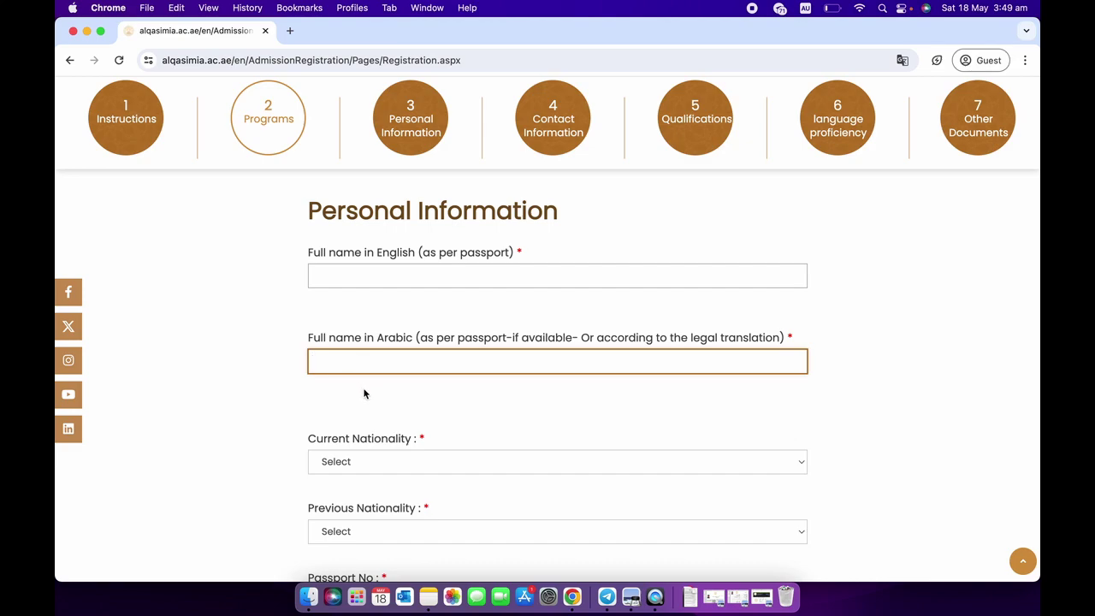
{"action": "scroll", "coordinate": [363, 394], "scroll_direction": "down", "scroll_amount": 1}
{"action": "scroll", "coordinate": [364, 393], "scroll_direction": "down", "scroll_amount": 1}
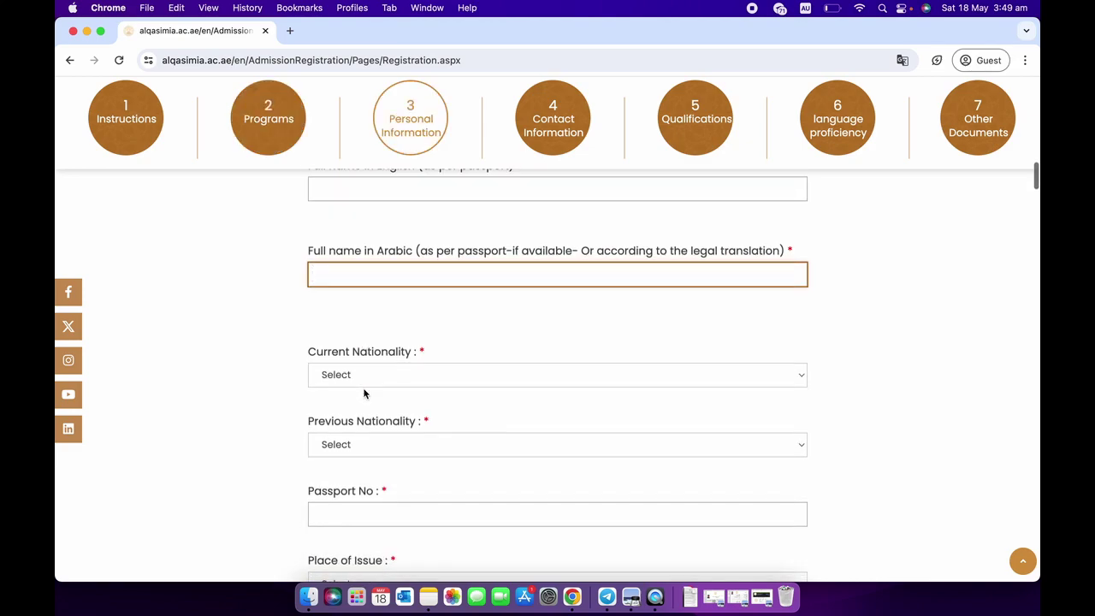
{"action": "scroll", "coordinate": [362, 396], "scroll_direction": "down", "scroll_amount": 1}
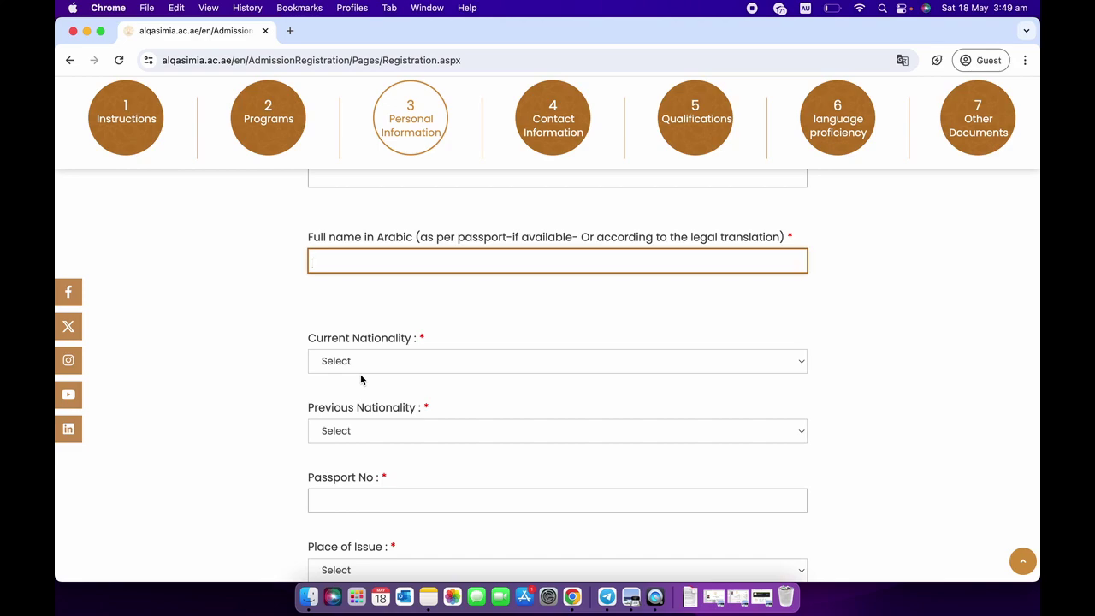
{"action": "left_click", "coordinate": [368, 363]}
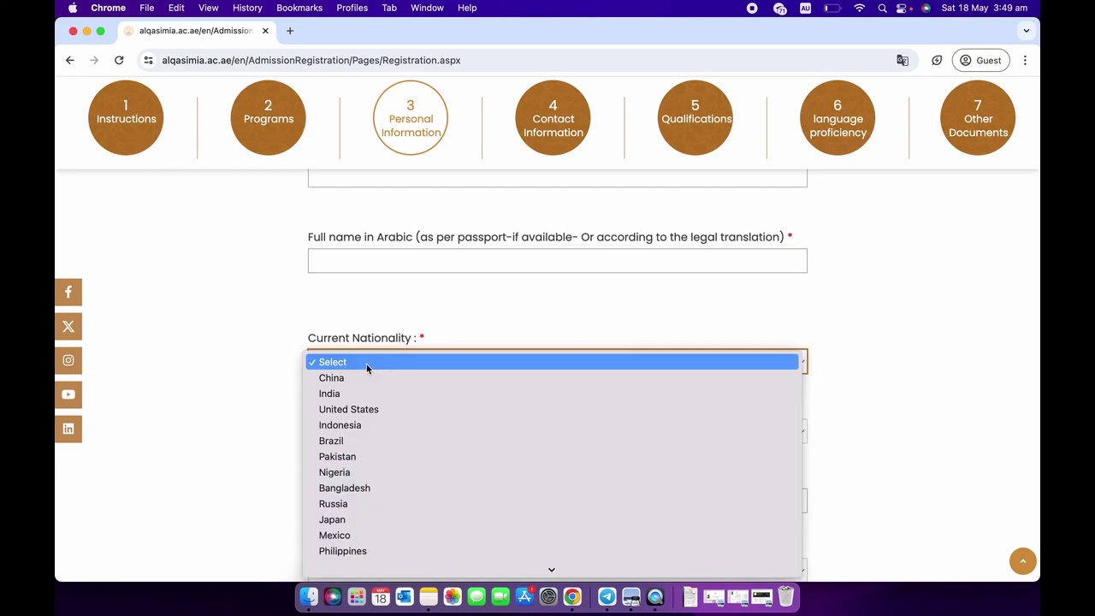
Set both Current and Previous Nationality to United States.
{"action": "left_click", "coordinate": [358, 409]}
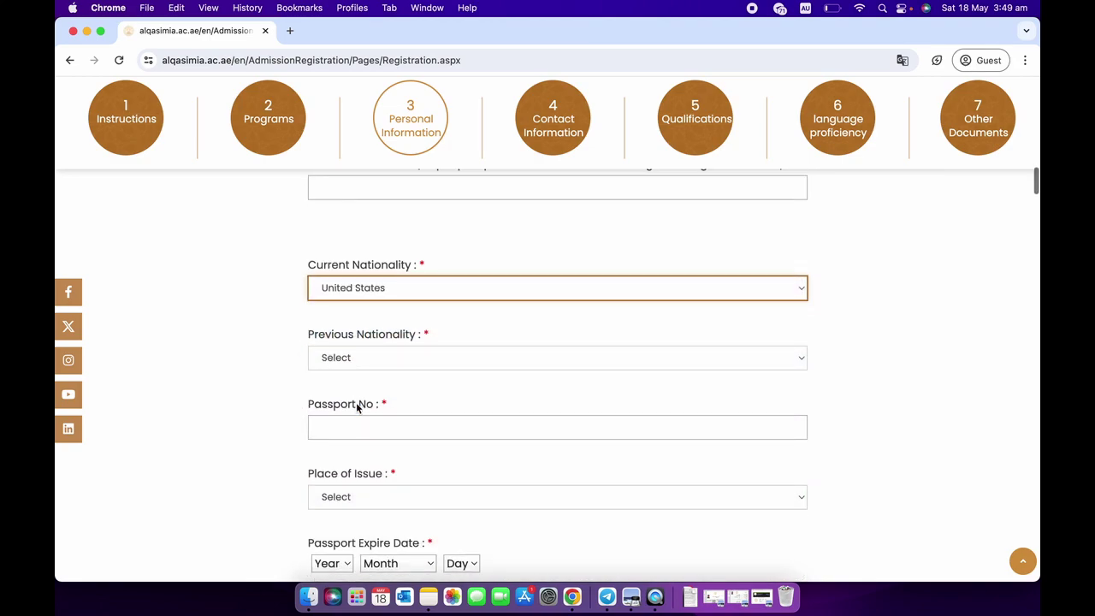
{"action": "scroll", "coordinate": [363, 381], "scroll_direction": "down", "scroll_amount": 2}
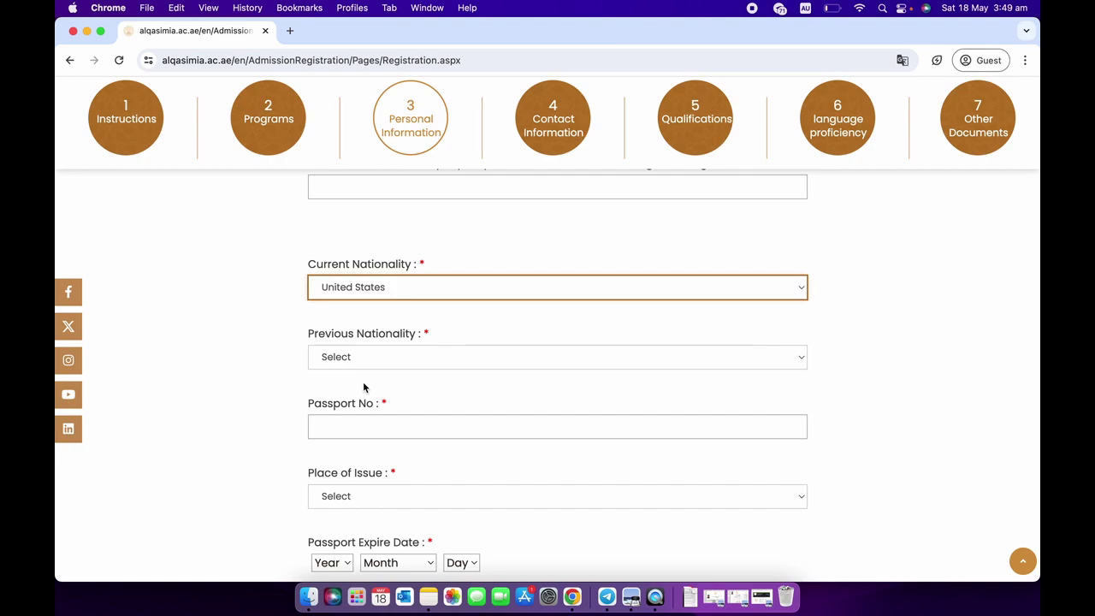
{"action": "left_click", "coordinate": [374, 366]}
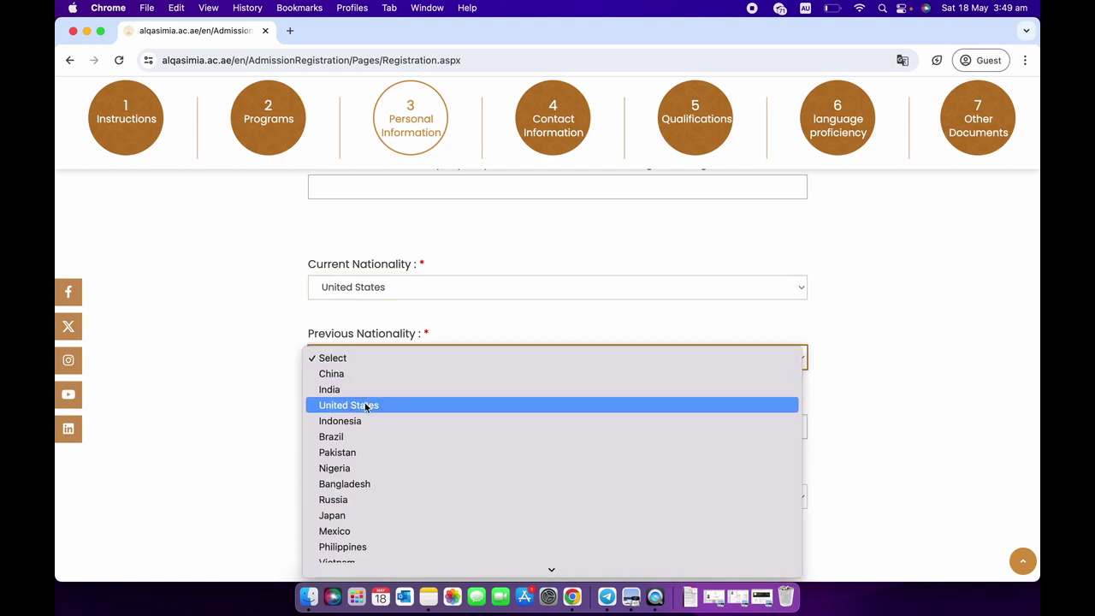
{"action": "left_click", "coordinate": [365, 405]}
Set the passport Place of Issue to Uzbekistan.
{"action": "scroll", "coordinate": [366, 405], "scroll_direction": "down", "scroll_amount": 2}
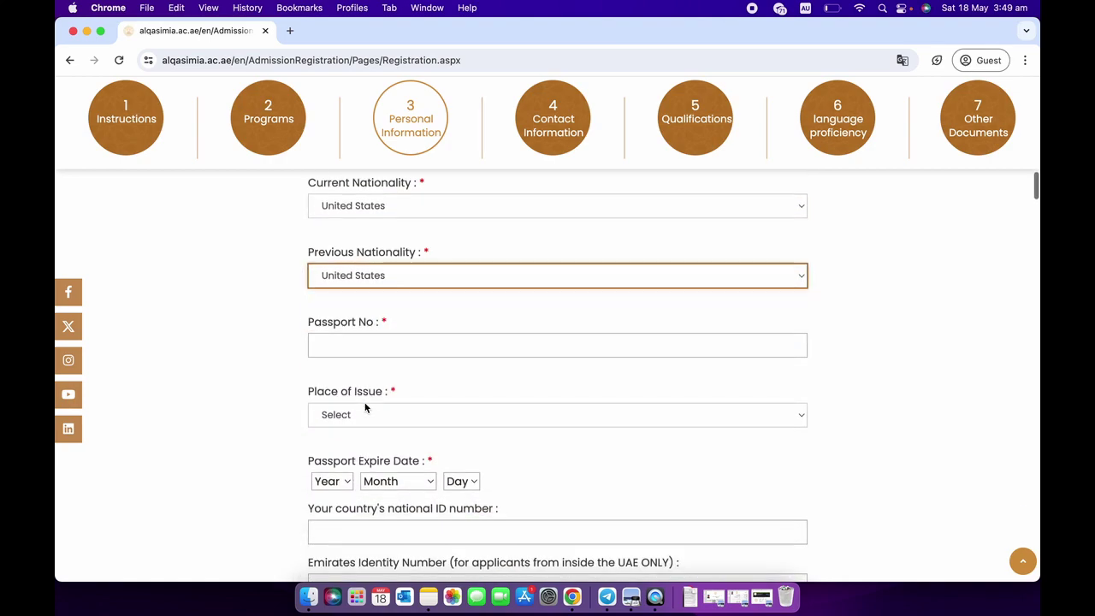
{"action": "scroll", "coordinate": [357, 352], "scroll_direction": "down", "scroll_amount": 1}
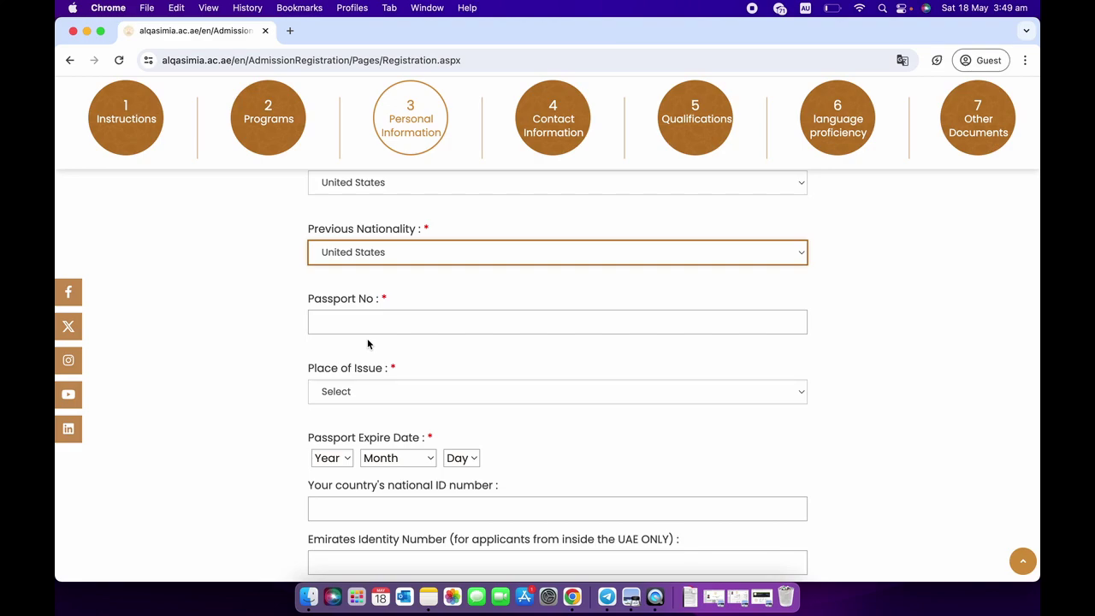
{"action": "scroll", "coordinate": [368, 344], "scroll_direction": "down", "scroll_amount": 1}
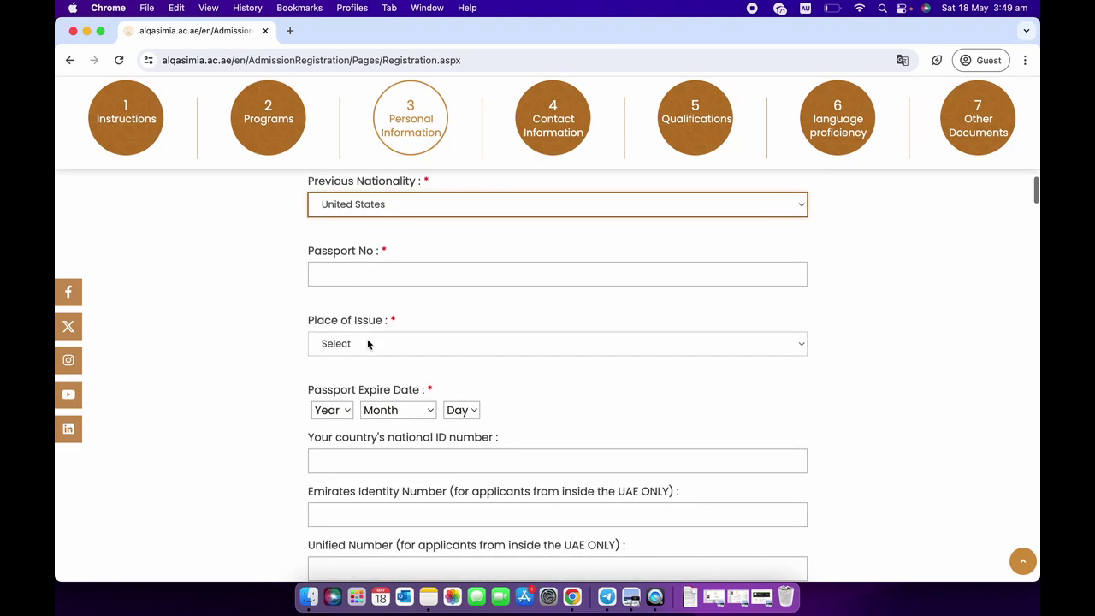
{"action": "left_click", "coordinate": [366, 345]}
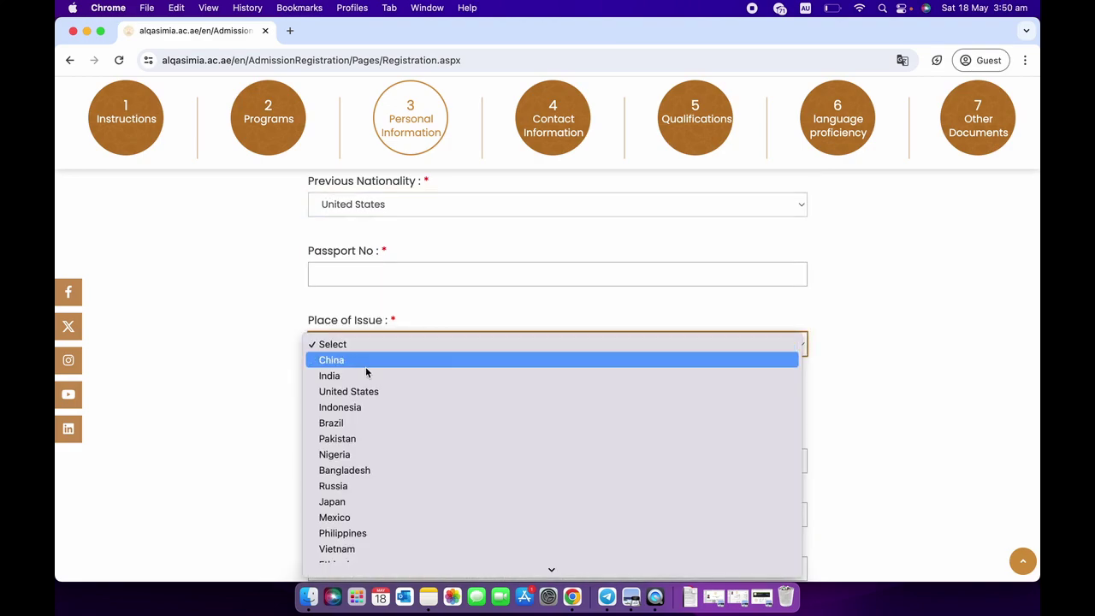
{"action": "scroll", "coordinate": [366, 467], "scroll_direction": "down", "scroll_amount": 10}
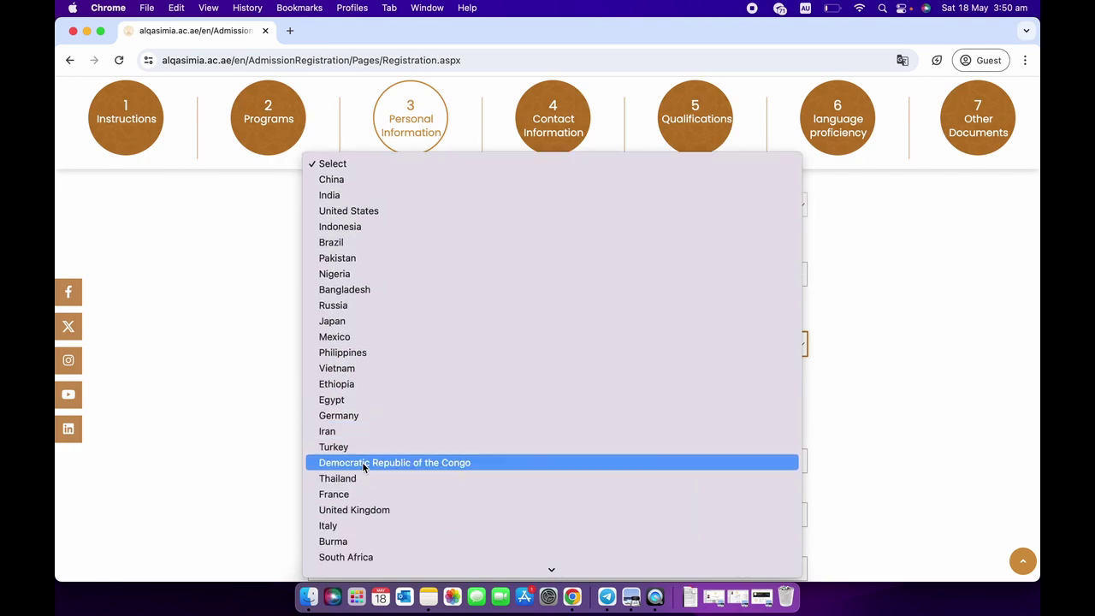
{"action": "scroll", "coordinate": [366, 498], "scroll_direction": "down", "scroll_amount": 5}
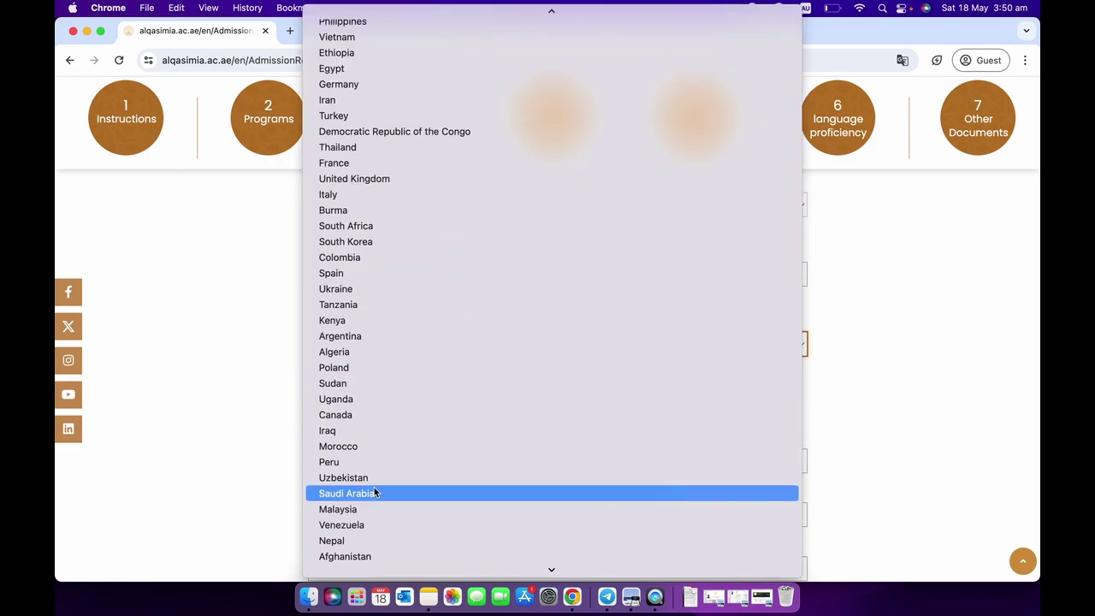
{"action": "left_click", "coordinate": [377, 477]}
{"action": "scroll", "coordinate": [250, 446], "scroll_direction": "down", "scroll_amount": 1}
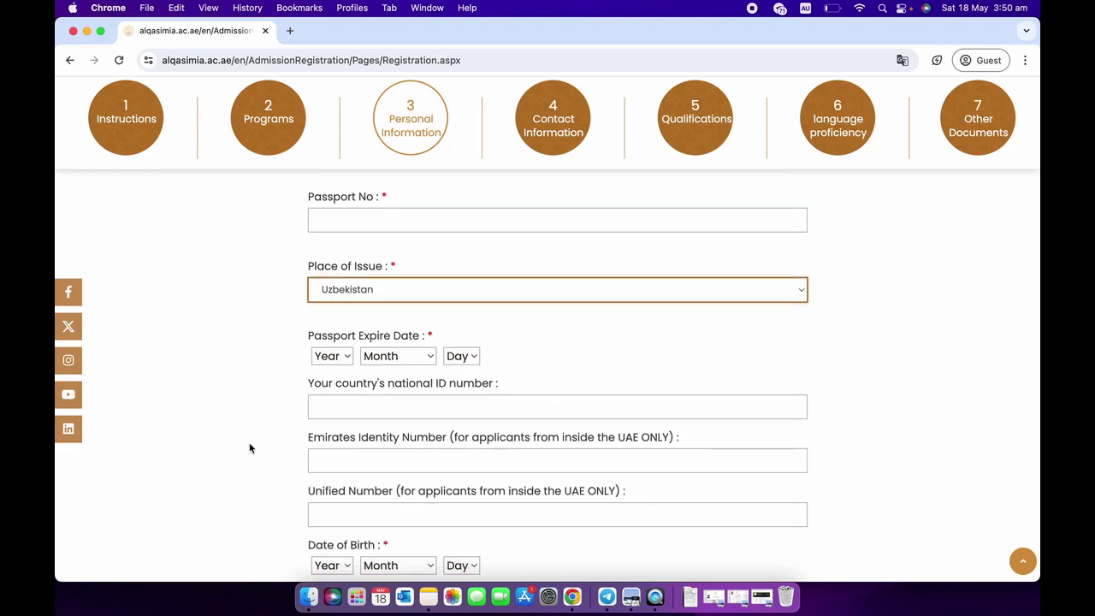
{"action": "scroll", "coordinate": [249, 446], "scroll_direction": "down", "scroll_amount": 1}
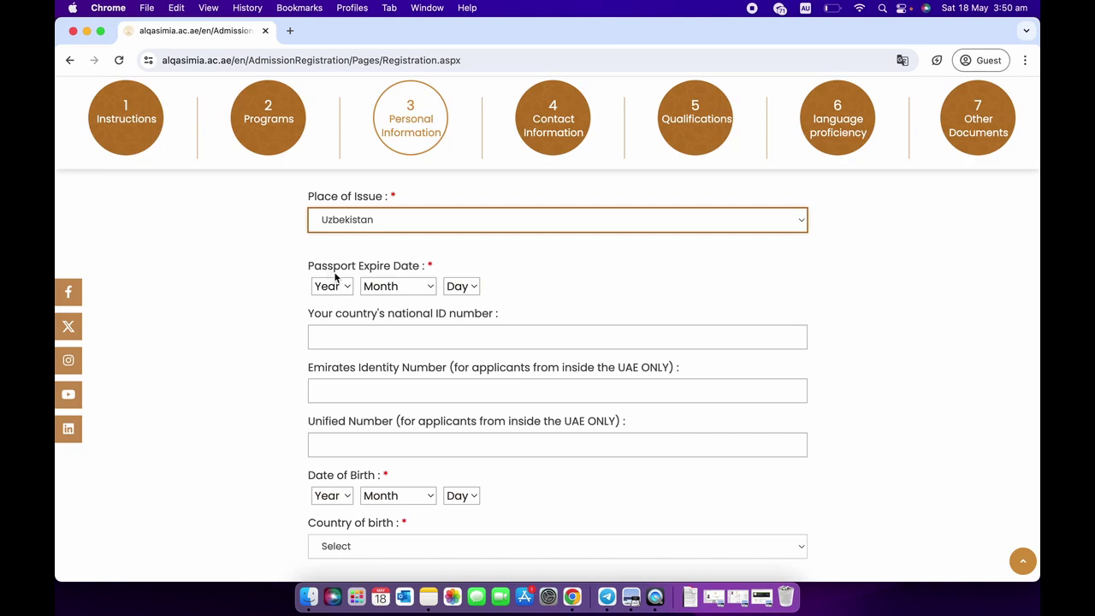
{"action": "scroll", "coordinate": [329, 321], "scroll_direction": "down", "scroll_amount": 1}
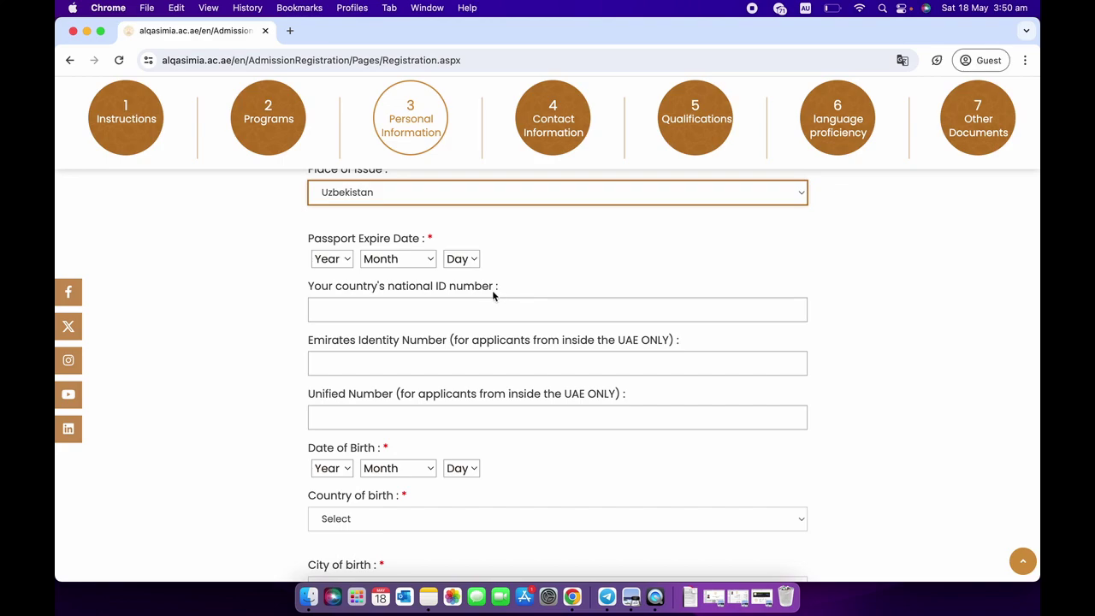
{"action": "scroll", "coordinate": [492, 291], "scroll_direction": "down", "scroll_amount": 1}
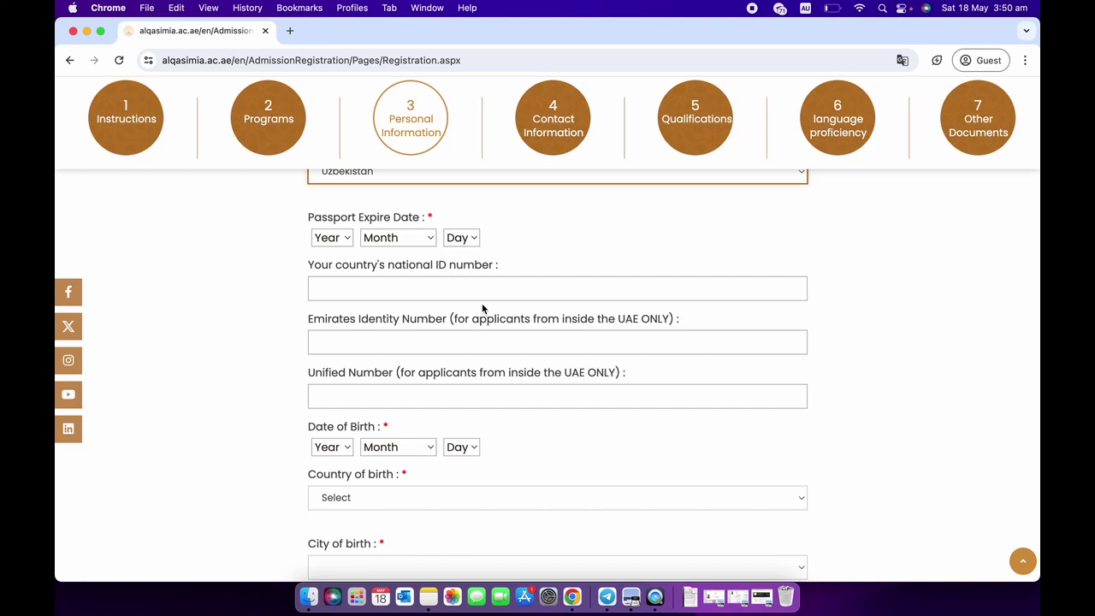
{"action": "scroll", "coordinate": [483, 308], "scroll_direction": "down", "scroll_amount": 1}
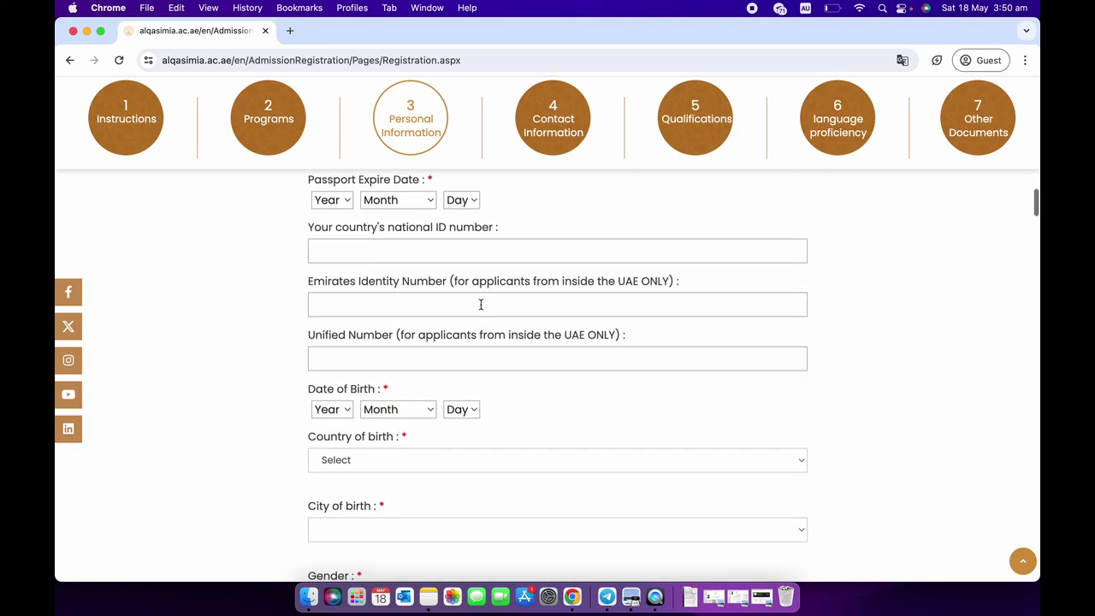
{"action": "left_click", "coordinate": [434, 306]}
{"action": "type", "text": "-"}
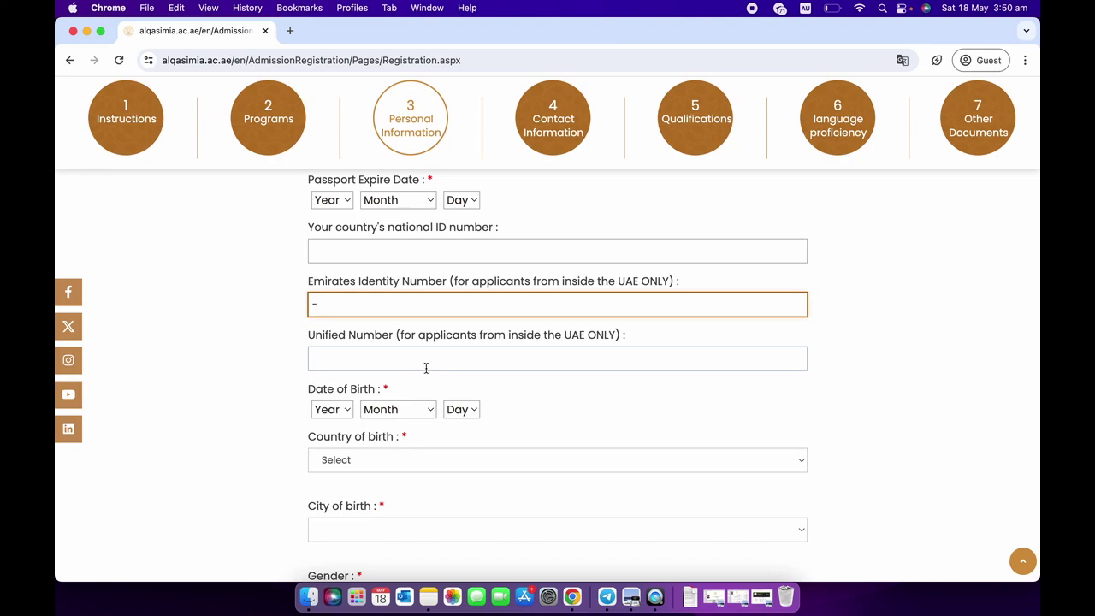
{"action": "left_click", "coordinate": [425, 367]}
{"action": "scroll", "coordinate": [426, 366], "scroll_direction": "down", "scroll_amount": 1}
{"action": "type", "text": "-"}
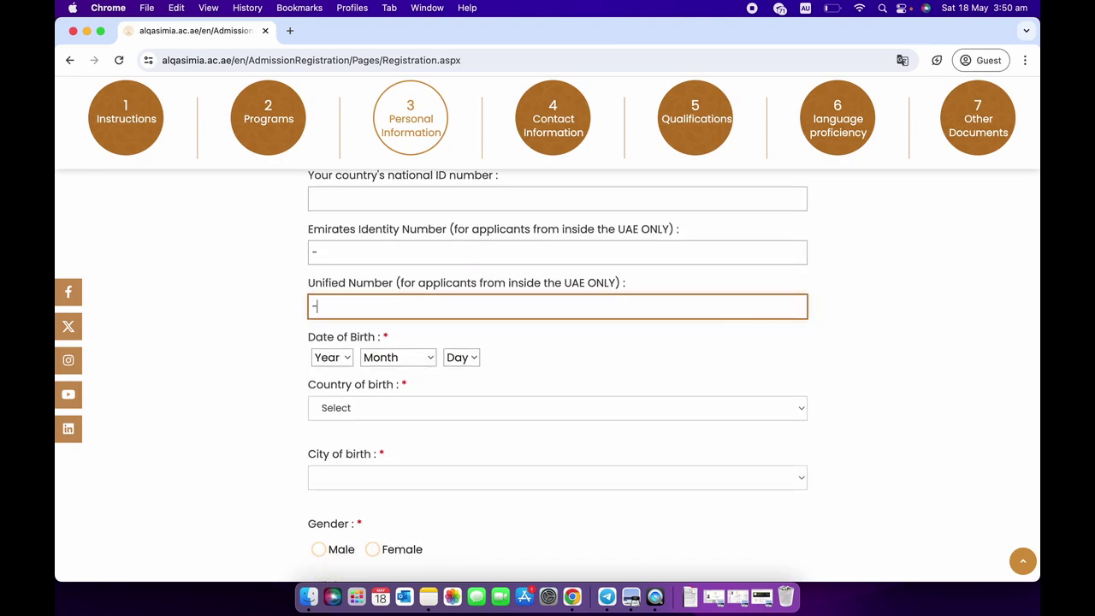
{"action": "scroll", "coordinate": [291, 357], "scroll_direction": "down", "scroll_amount": 2}
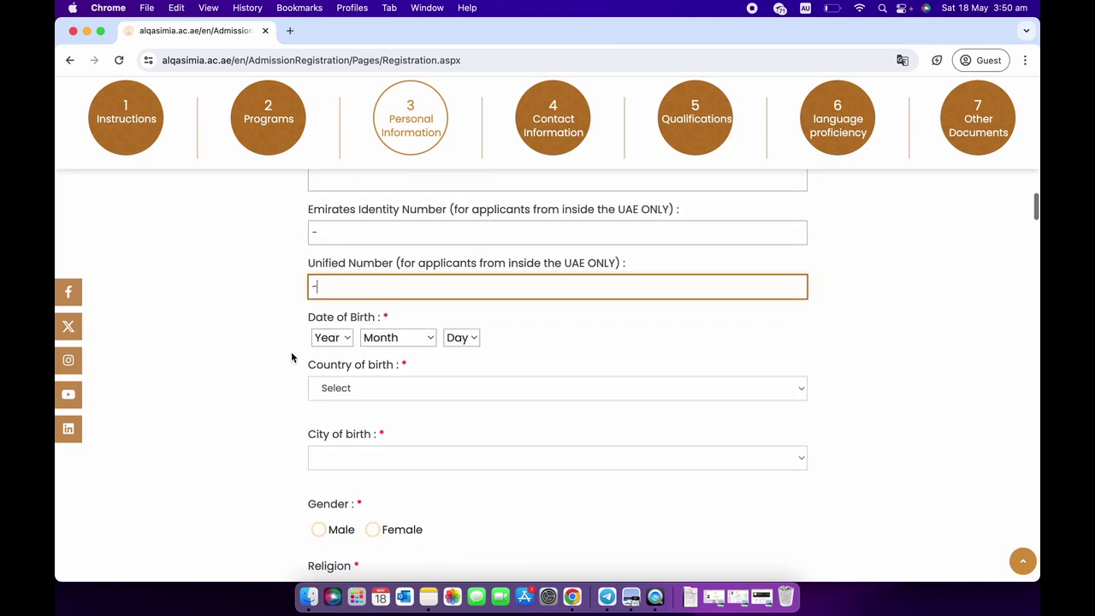
{"action": "left_click", "coordinate": [291, 357]}
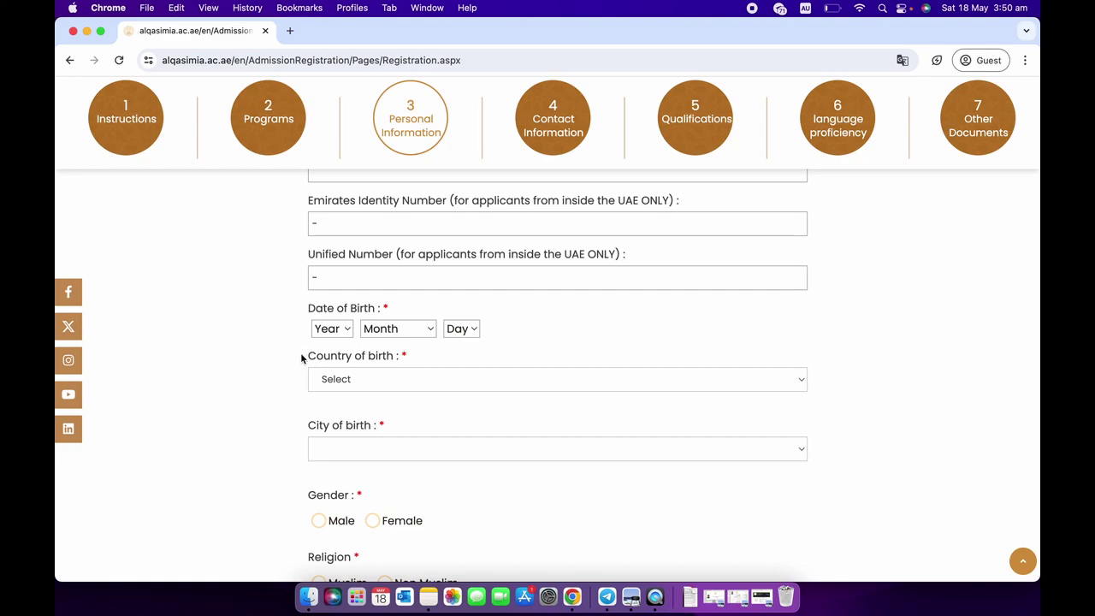
{"action": "scroll", "coordinate": [301, 359], "scroll_direction": "down", "scroll_amount": 2}
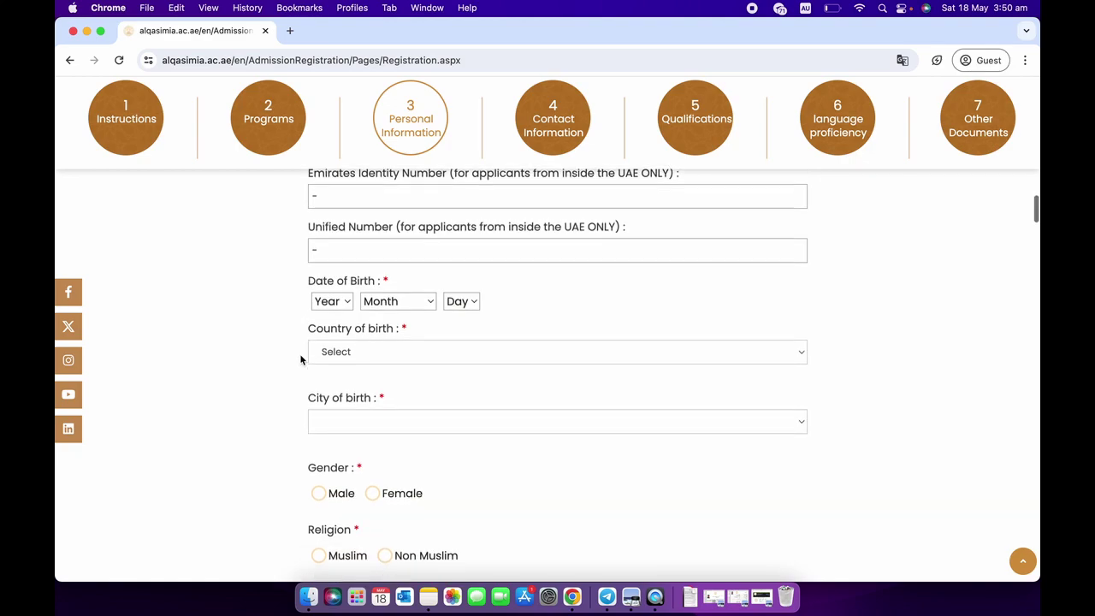
{"action": "scroll", "coordinate": [301, 359], "scroll_direction": "down", "scroll_amount": 2}
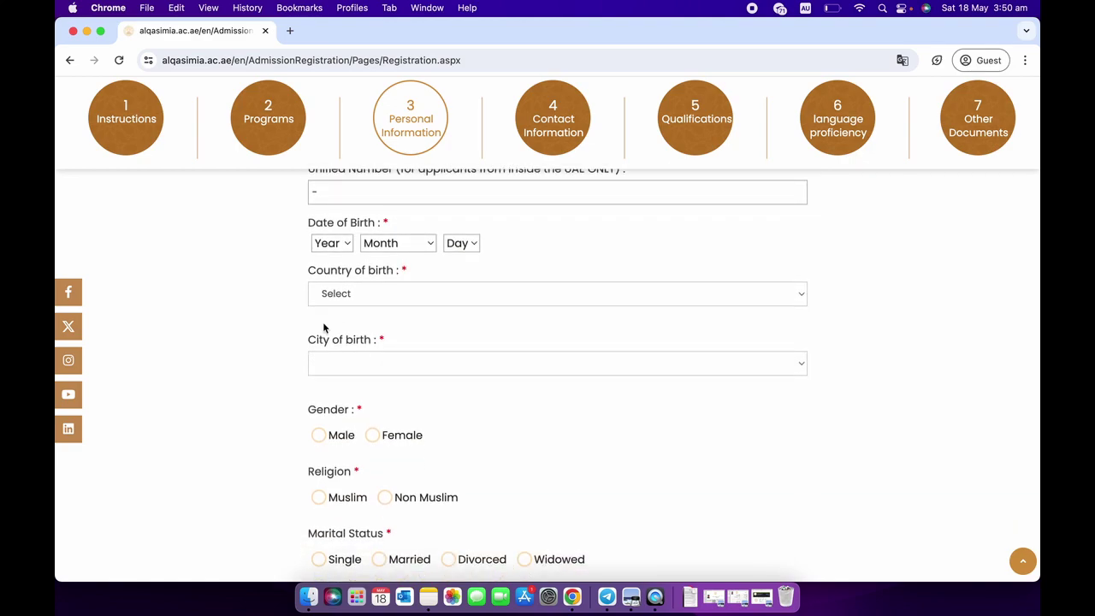
{"action": "scroll", "coordinate": [317, 332], "scroll_direction": "down", "scroll_amount": 2}
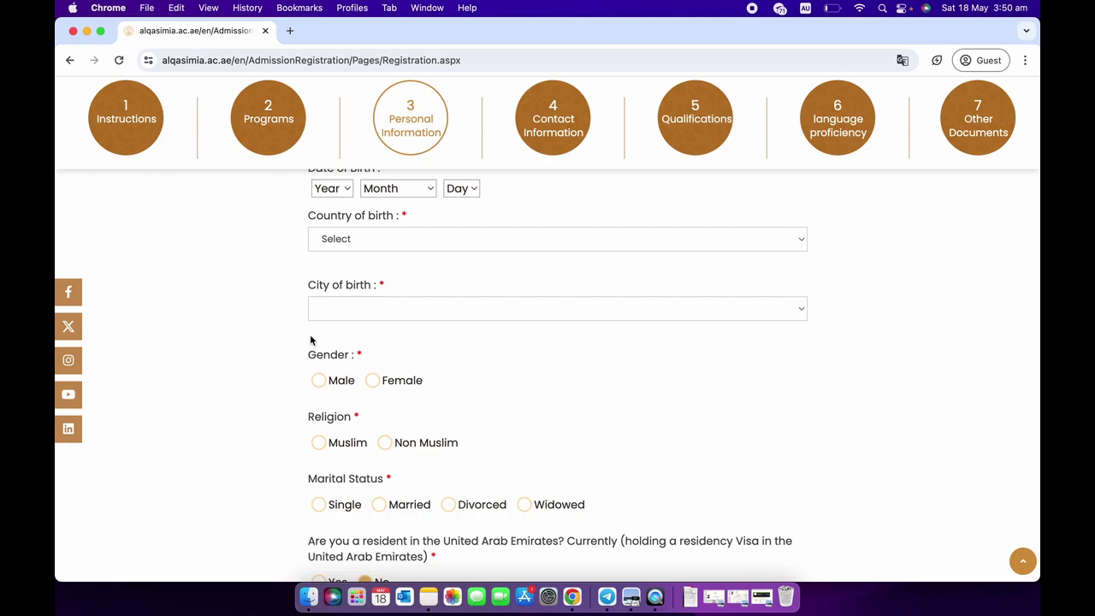
{"action": "scroll", "coordinate": [310, 340], "scroll_direction": "down", "scroll_amount": 4}
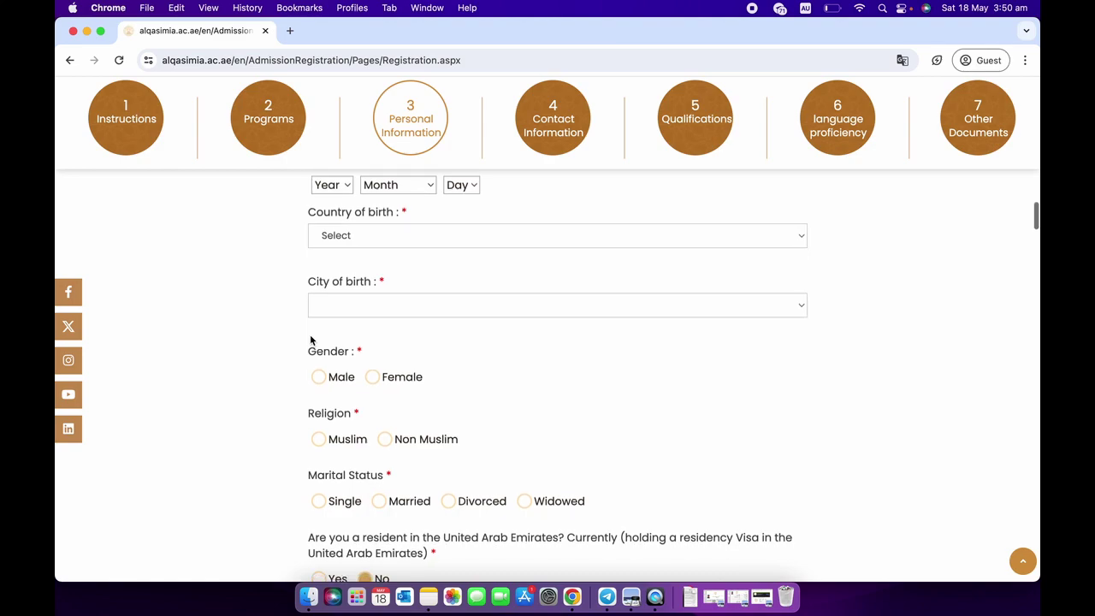
{"action": "scroll", "coordinate": [311, 340], "scroll_direction": "down", "scroll_amount": 2}
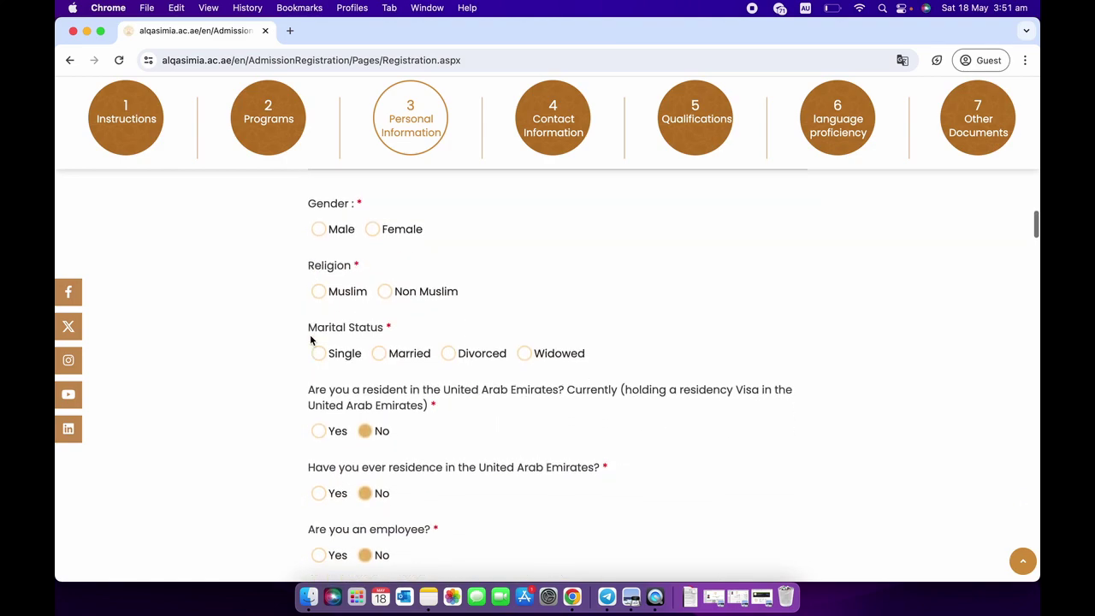
Answer gender as Male and religion as Muslim.
{"action": "left_click", "coordinate": [319, 235]}
{"action": "left_click", "coordinate": [319, 293]}
{"action": "left_click", "coordinate": [388, 300]}
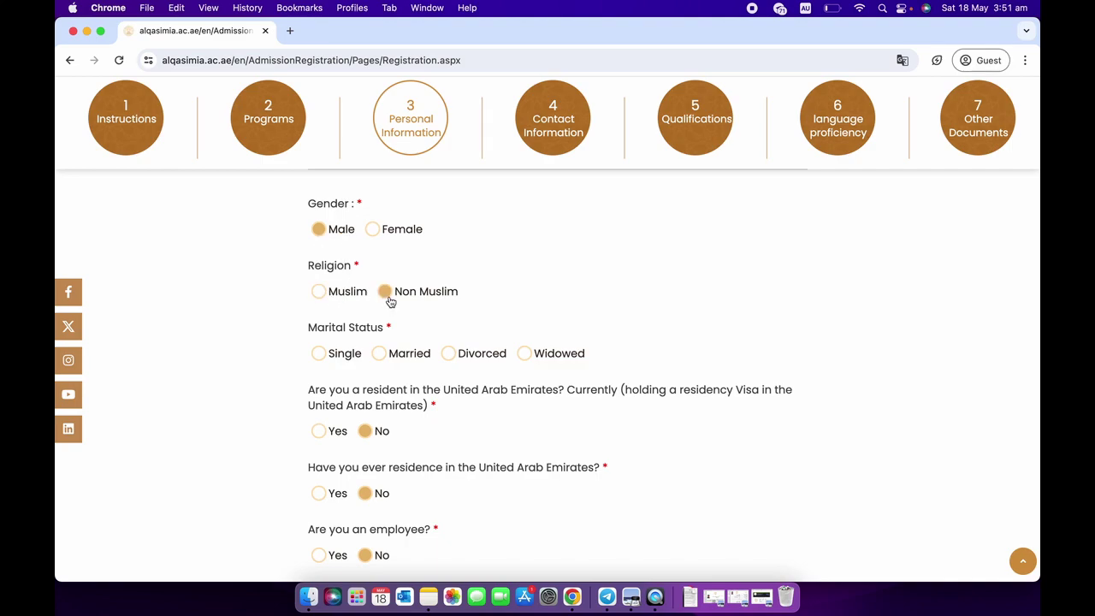
{"action": "left_click", "coordinate": [319, 292]}
{"action": "scroll", "coordinate": [336, 339], "scroll_direction": "down", "scroll_amount": 1}
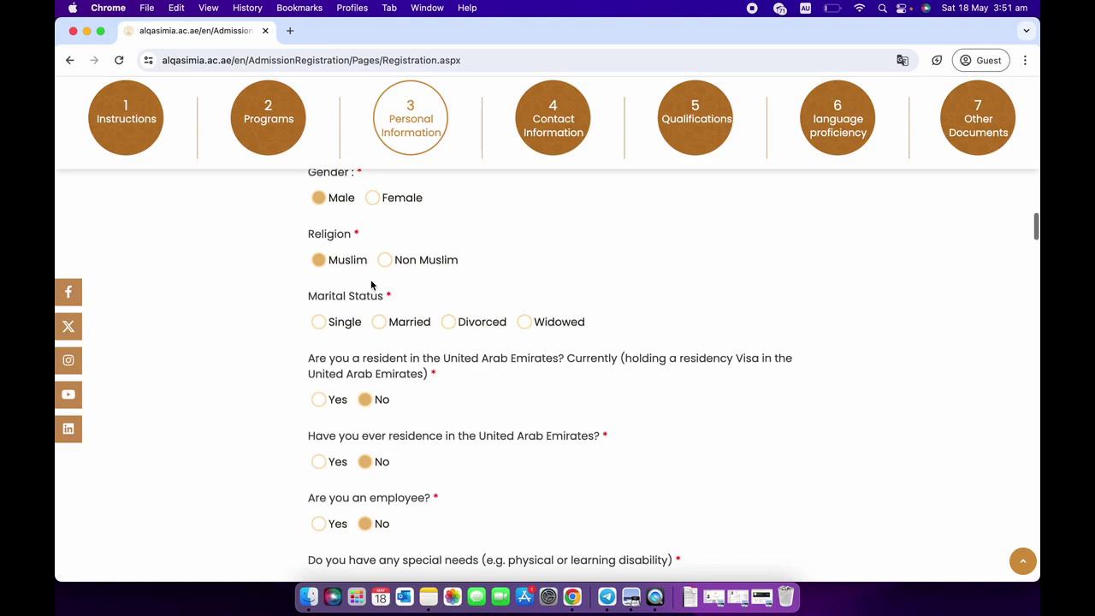
Set marital status to Single.
{"action": "scroll", "coordinate": [372, 284], "scroll_direction": "down", "scroll_amount": 1}
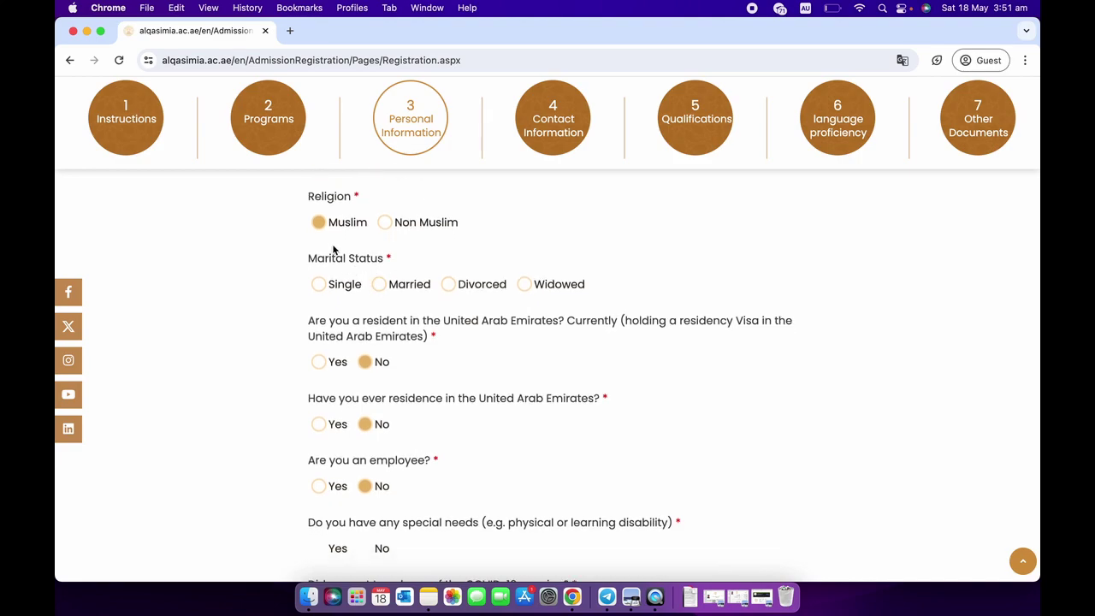
{"action": "scroll", "coordinate": [336, 261], "scroll_direction": "down", "scroll_amount": 1}
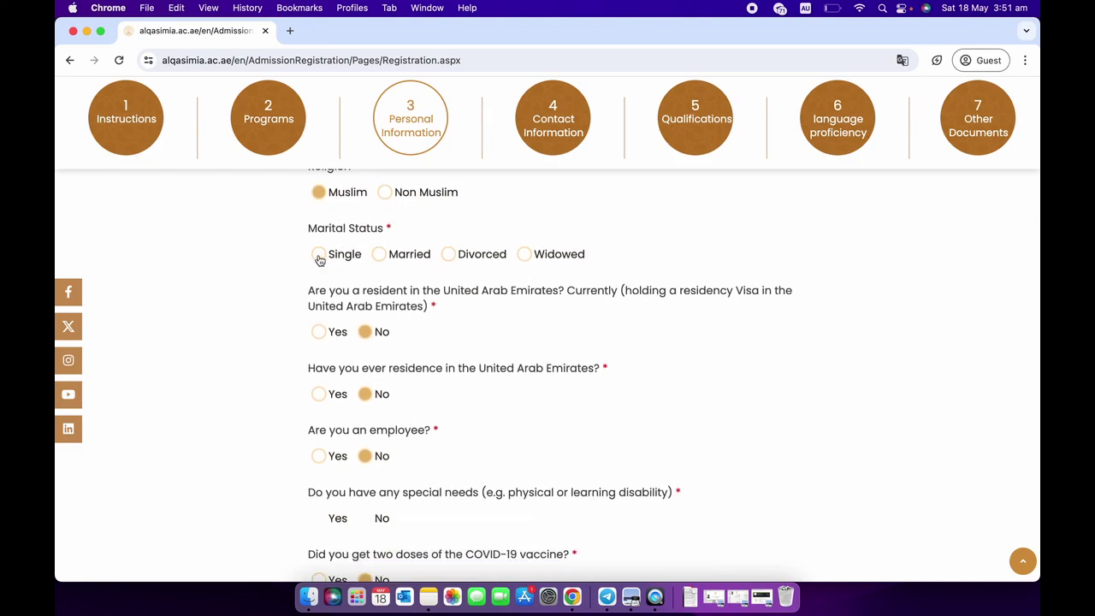
{"action": "left_click", "coordinate": [319, 256]}
{"action": "scroll", "coordinate": [292, 271], "scroll_direction": "down", "scroll_amount": 1}
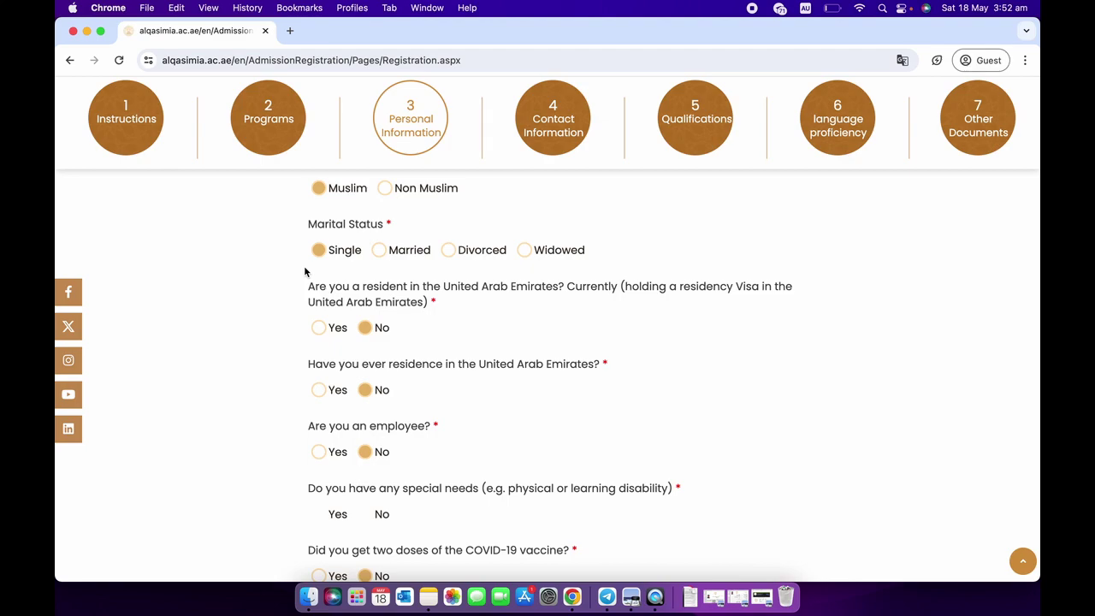
Answer No to 'Are you an employee?'.
{"action": "scroll", "coordinate": [304, 271], "scroll_direction": "down", "scroll_amount": 1}
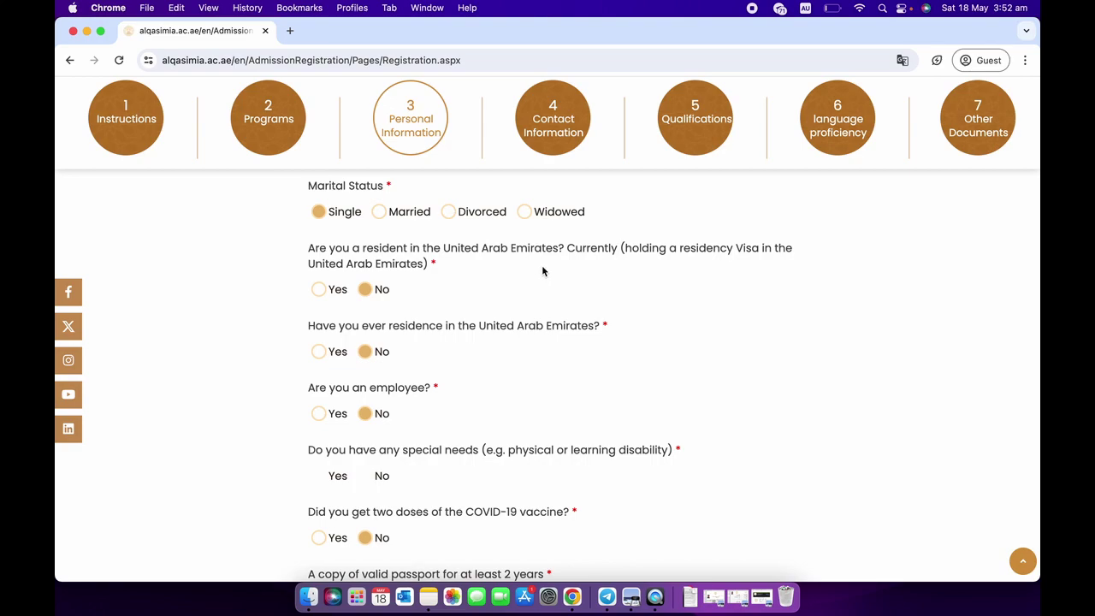
{"action": "scroll", "coordinate": [542, 271], "scroll_direction": "down", "scroll_amount": 1}
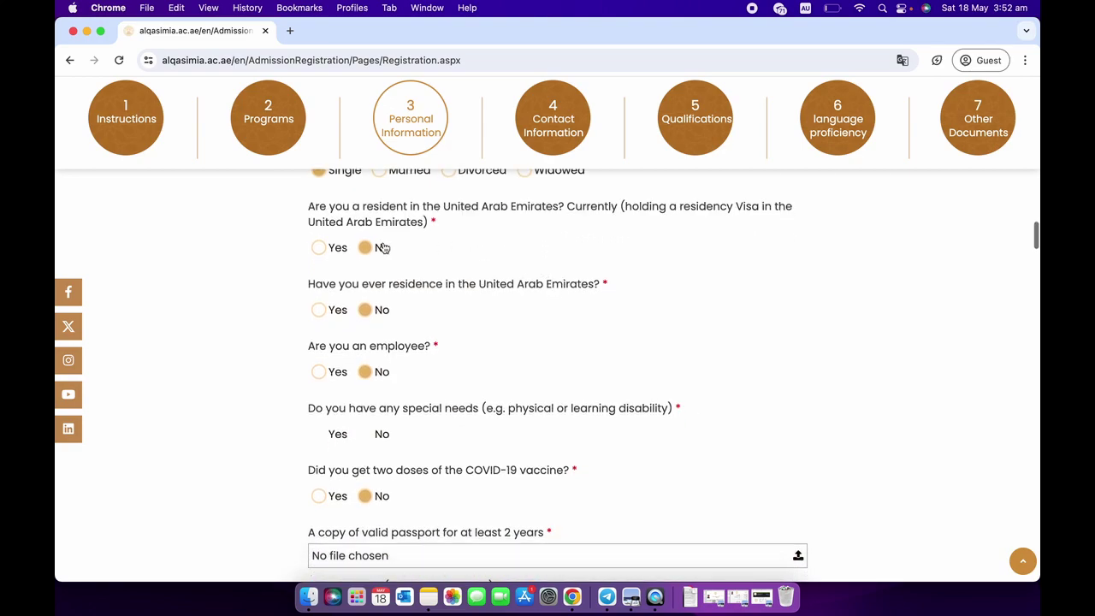
{"action": "scroll", "coordinate": [362, 274], "scroll_direction": "down", "scroll_amount": 2}
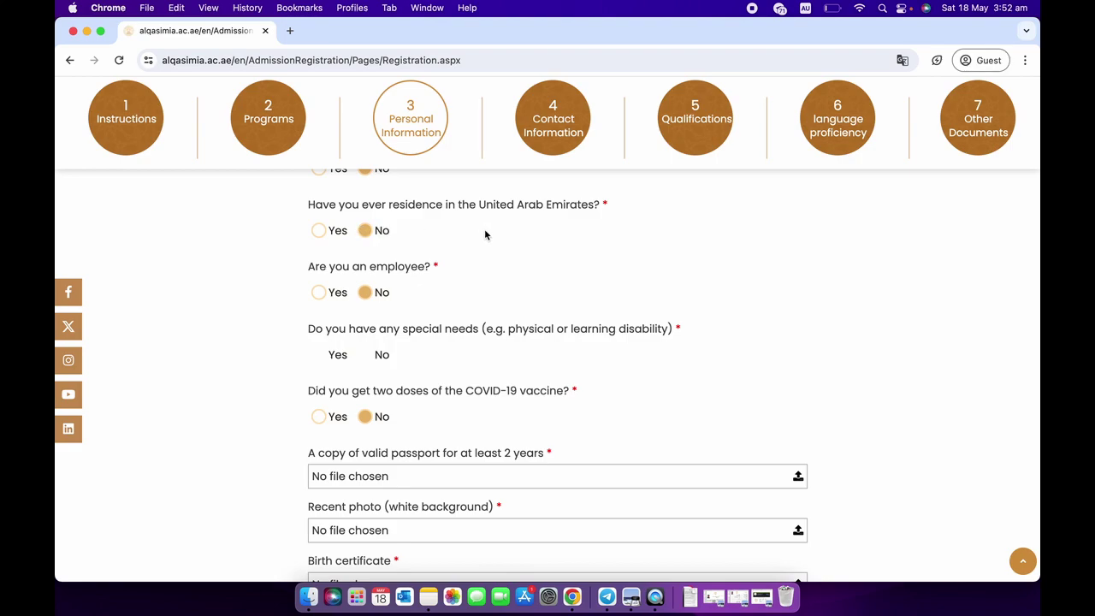
{"action": "scroll", "coordinate": [484, 235], "scroll_direction": "down", "scroll_amount": 1}
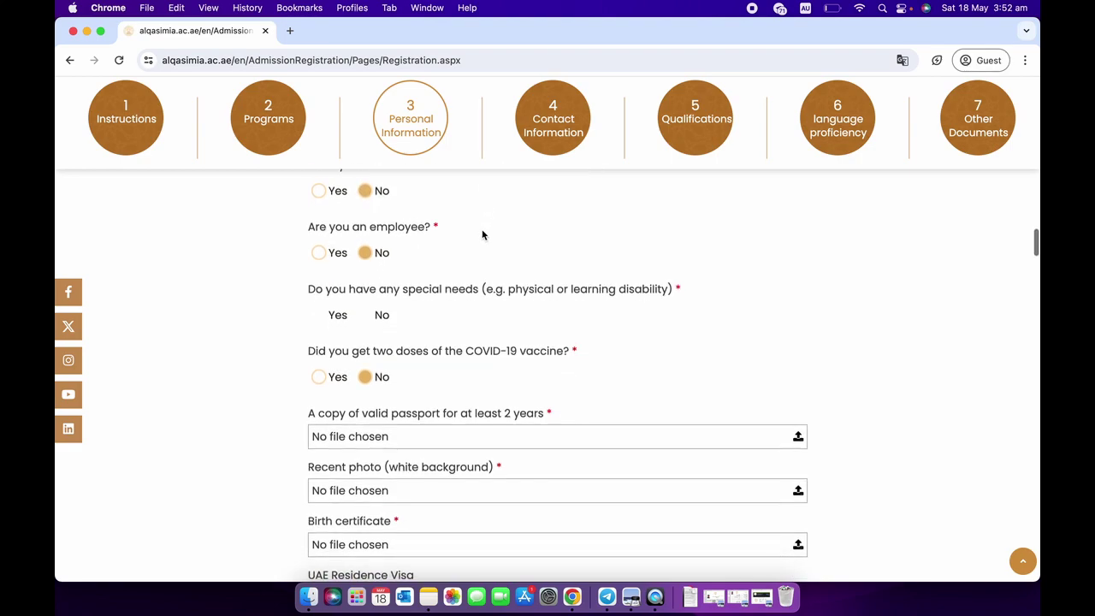
{"action": "left_click", "coordinate": [368, 254]}
Answer No to the special-needs question.
{"action": "scroll", "coordinate": [422, 278], "scroll_direction": "down", "scroll_amount": 2}
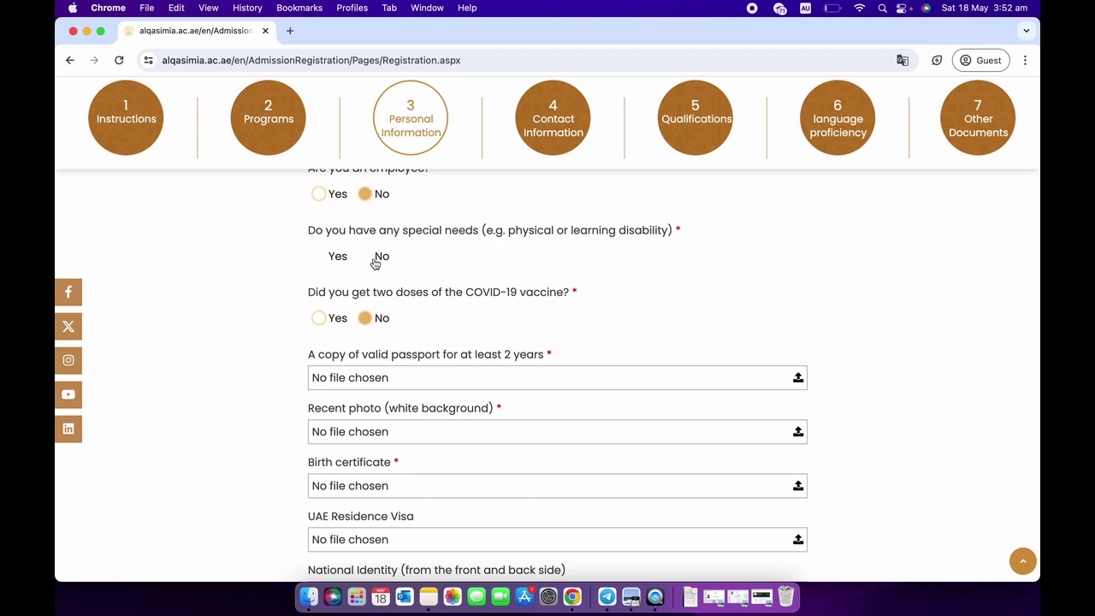
{"action": "scroll", "coordinate": [377, 274], "scroll_direction": "down", "scroll_amount": 1}
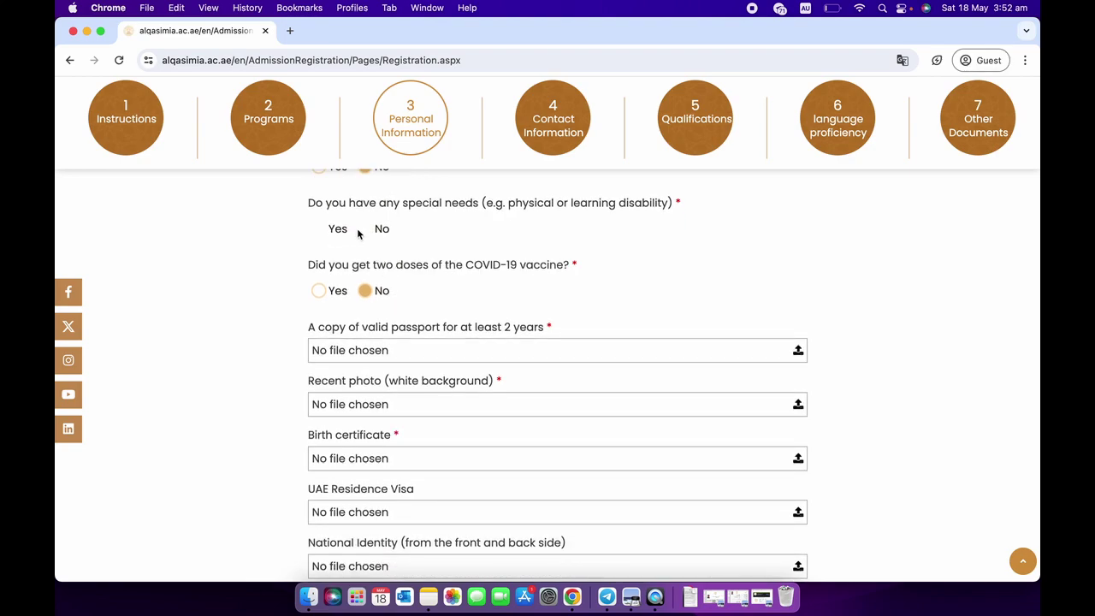
{"action": "left_click", "coordinate": [318, 230]}
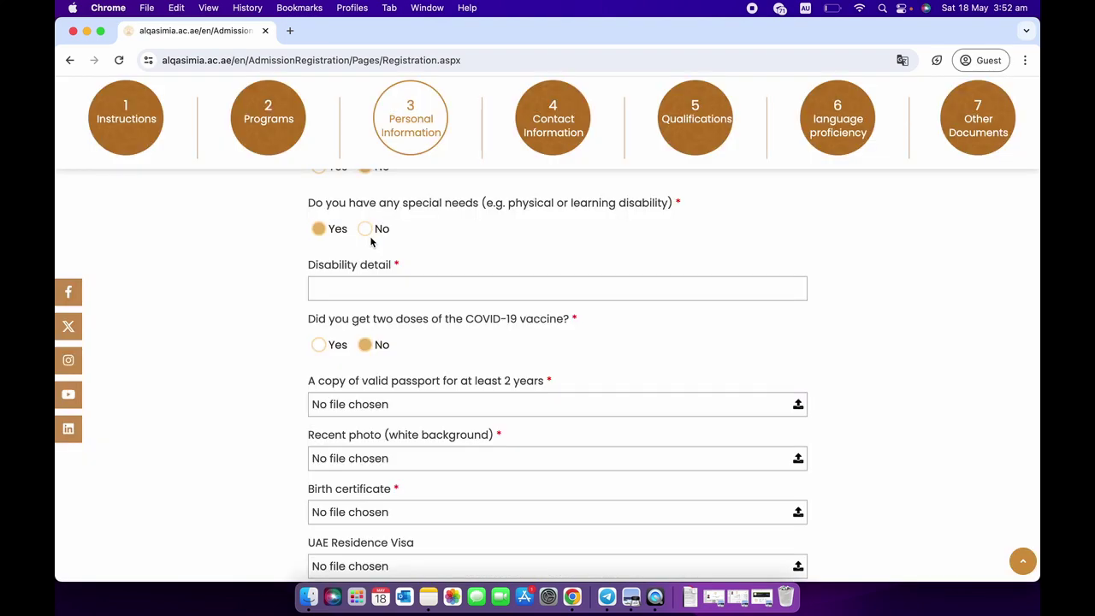
{"action": "left_click", "coordinate": [368, 233]}
{"action": "scroll", "coordinate": [384, 266], "scroll_direction": "down", "scroll_amount": 1}
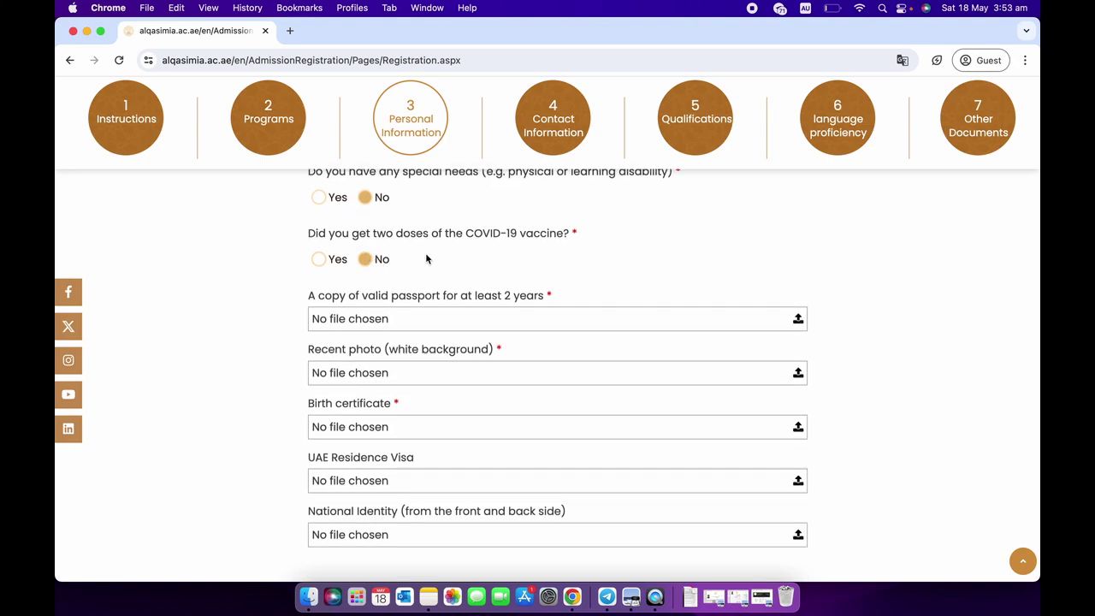
{"action": "left_click", "coordinate": [319, 259]}
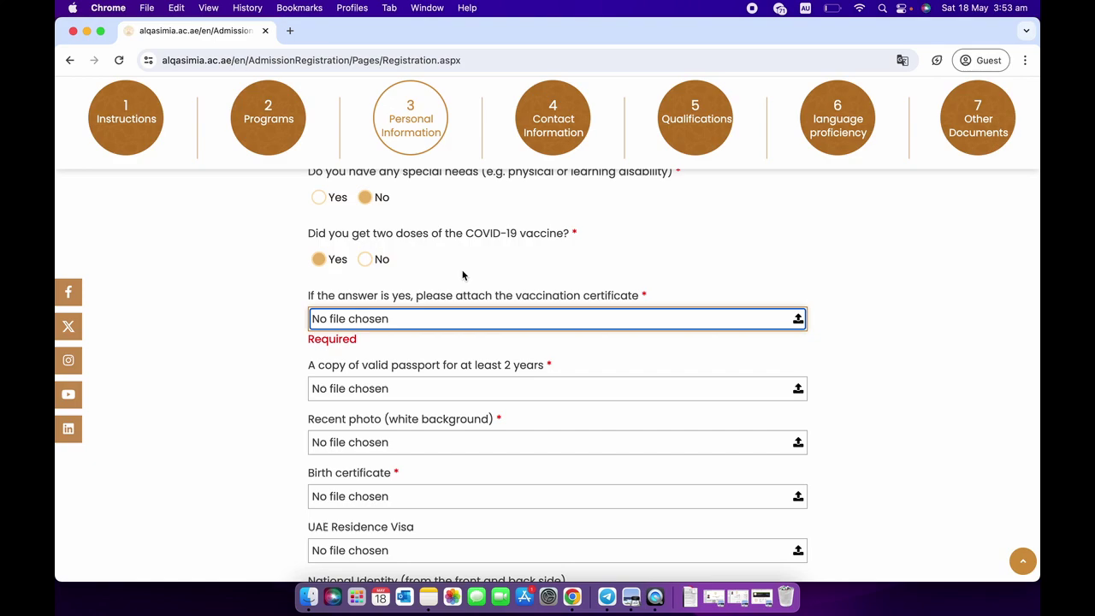
{"action": "scroll", "coordinate": [462, 275], "scroll_direction": "down", "scroll_amount": 1}
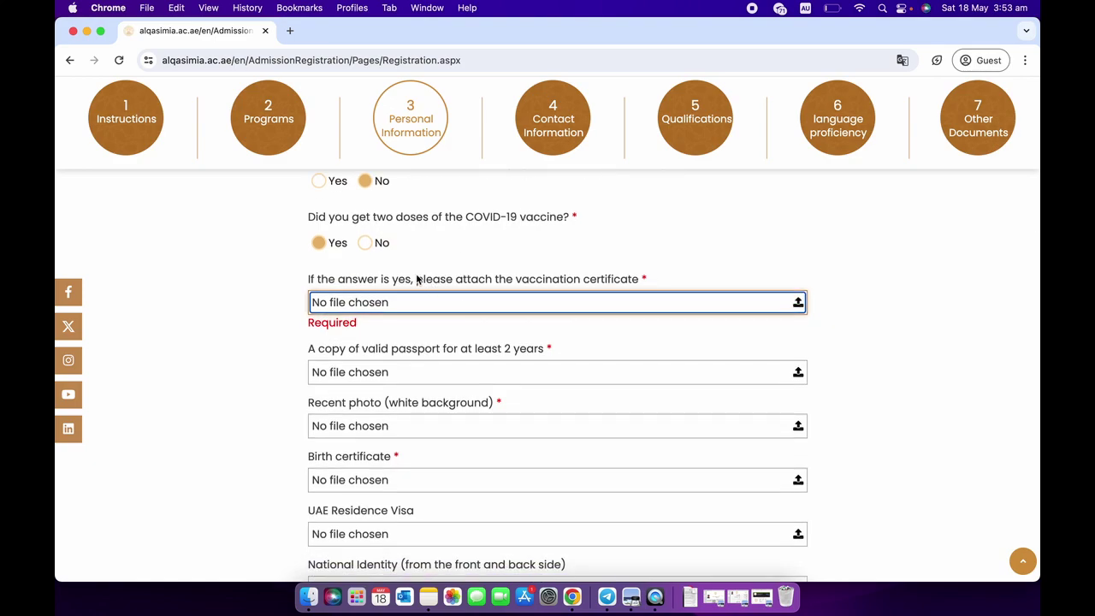
{"action": "left_click", "coordinate": [367, 246]}
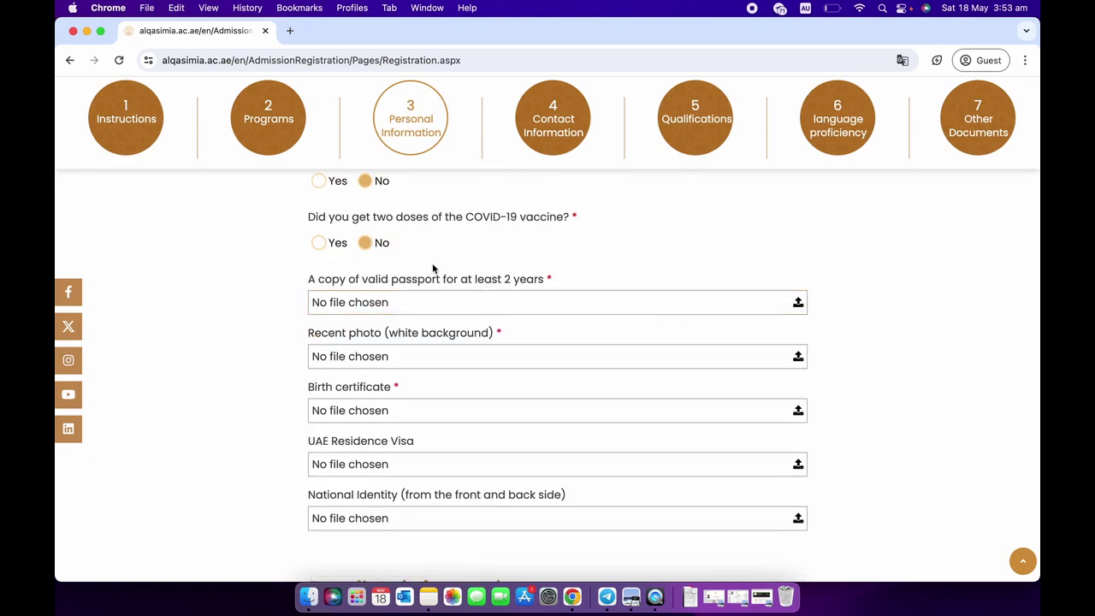
{"action": "scroll", "coordinate": [433, 268], "scroll_direction": "down", "scroll_amount": 1}
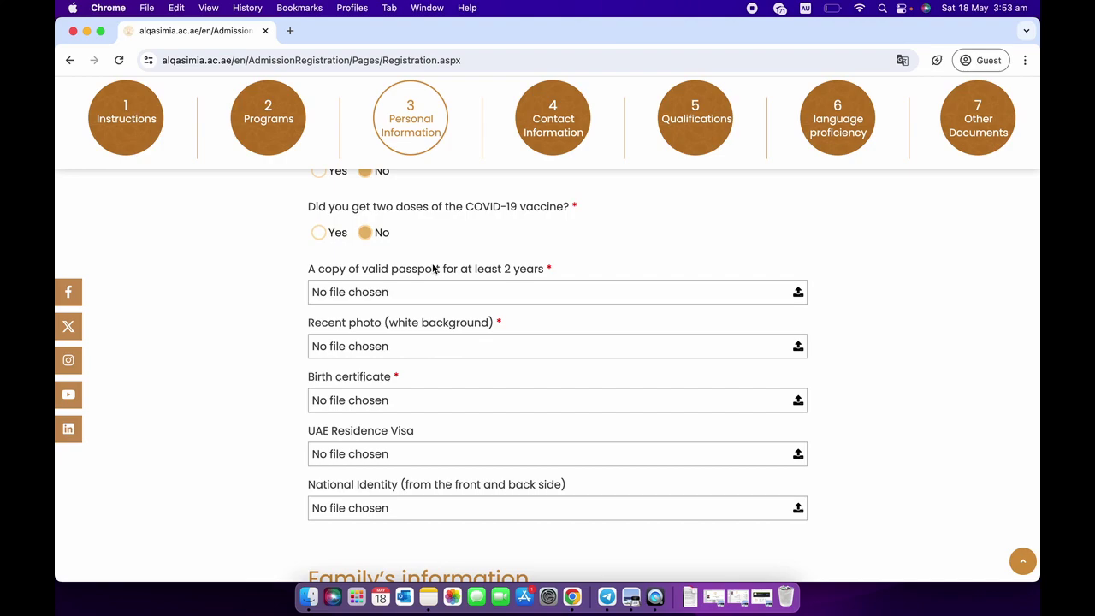
{"action": "scroll", "coordinate": [434, 267], "scroll_direction": "down", "scroll_amount": 2}
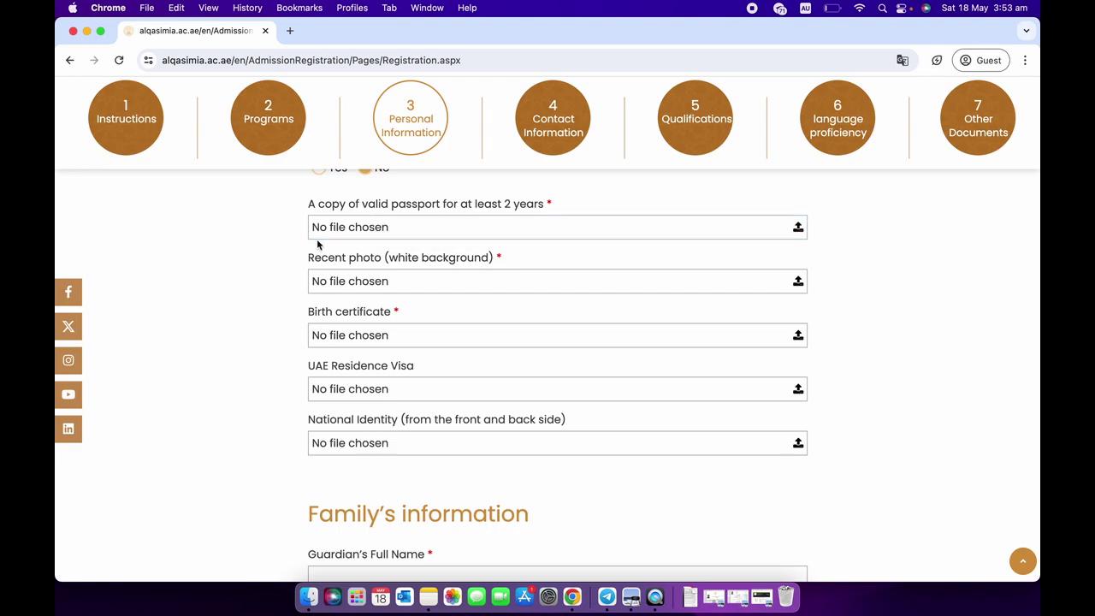
{"action": "scroll", "coordinate": [317, 245], "scroll_direction": "down", "scroll_amount": 1}
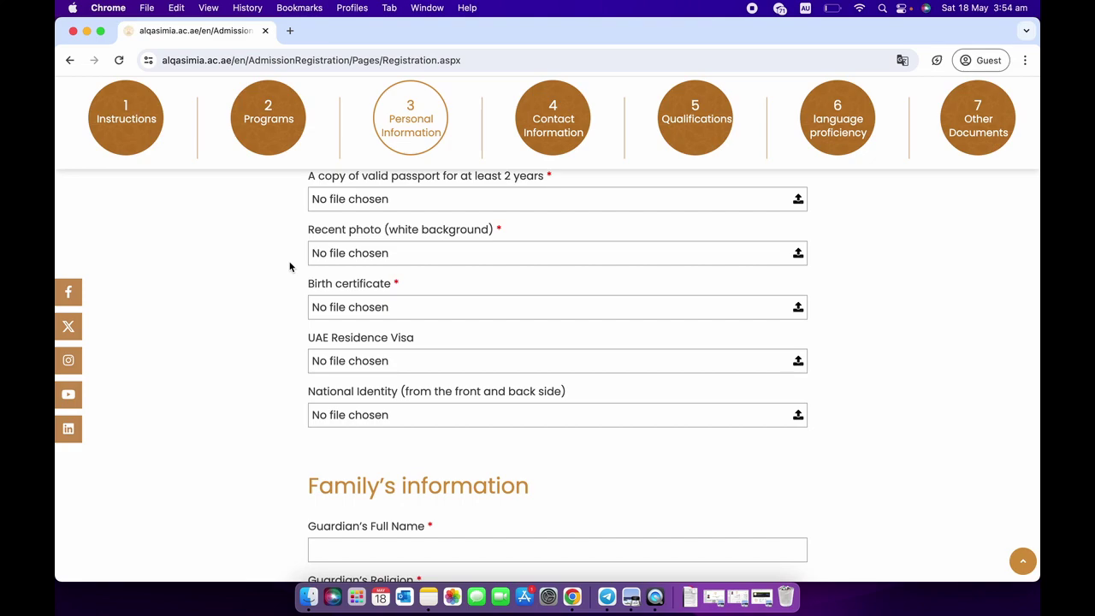
{"action": "scroll", "coordinate": [289, 267], "scroll_direction": "down", "scroll_amount": 1}
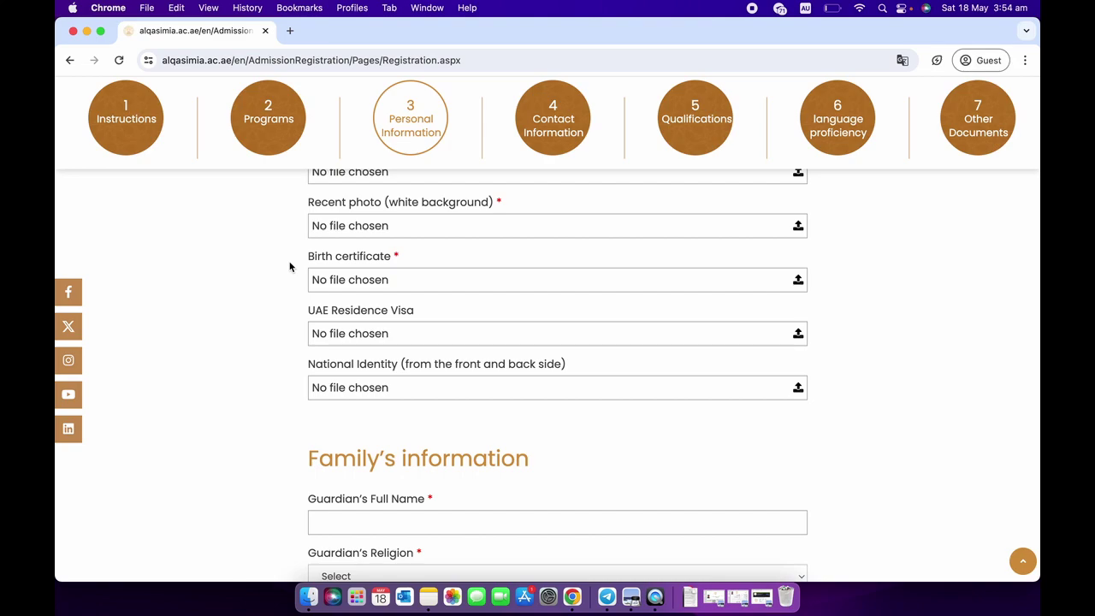
{"action": "scroll", "coordinate": [290, 267], "scroll_direction": "down", "scroll_amount": 2}
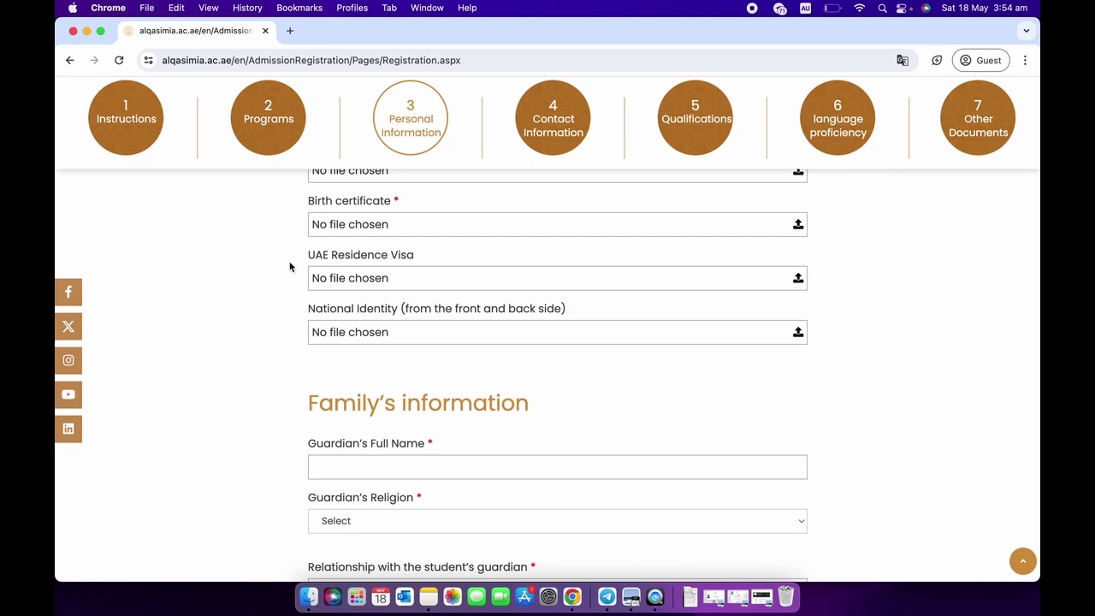
{"action": "scroll", "coordinate": [289, 267], "scroll_direction": "down", "scroll_amount": 2}
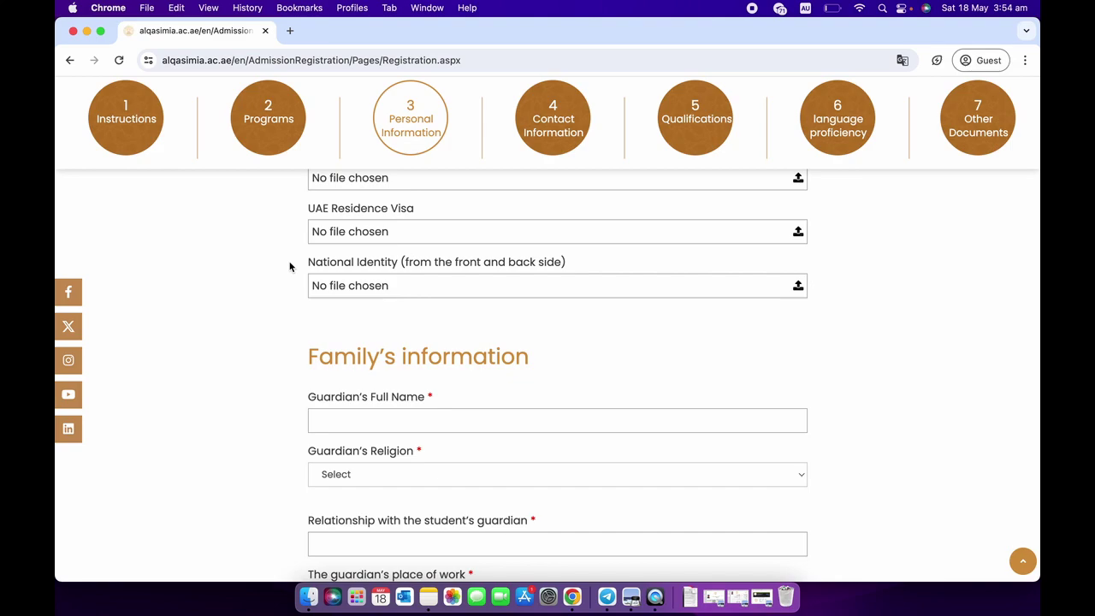
{"action": "scroll", "coordinate": [290, 267], "scroll_direction": "down", "scroll_amount": 3}
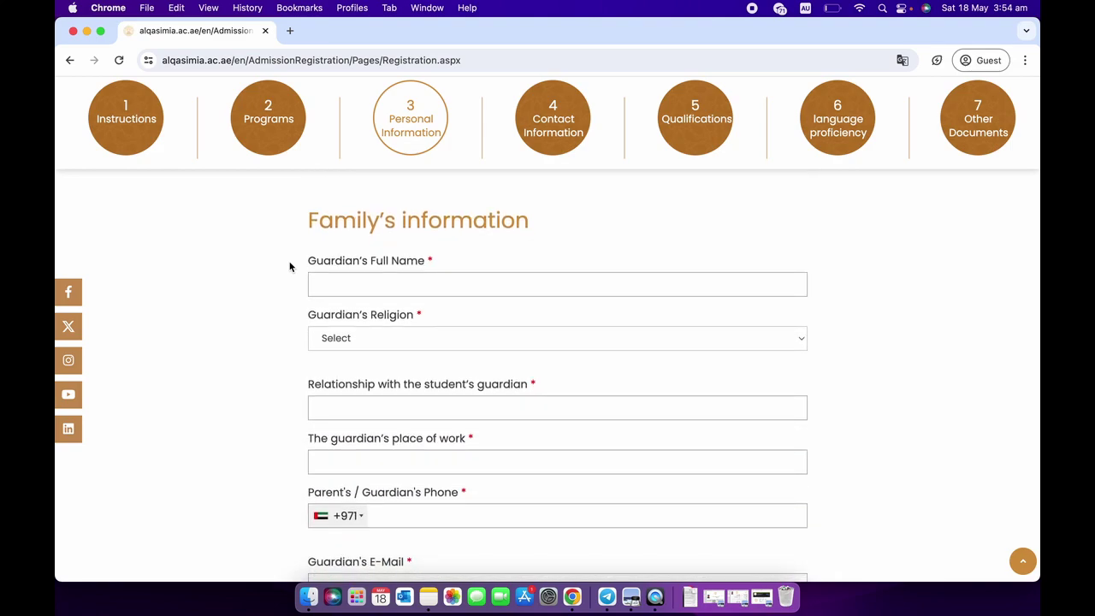
{"action": "scroll", "coordinate": [290, 267], "scroll_direction": "down", "scroll_amount": 1}
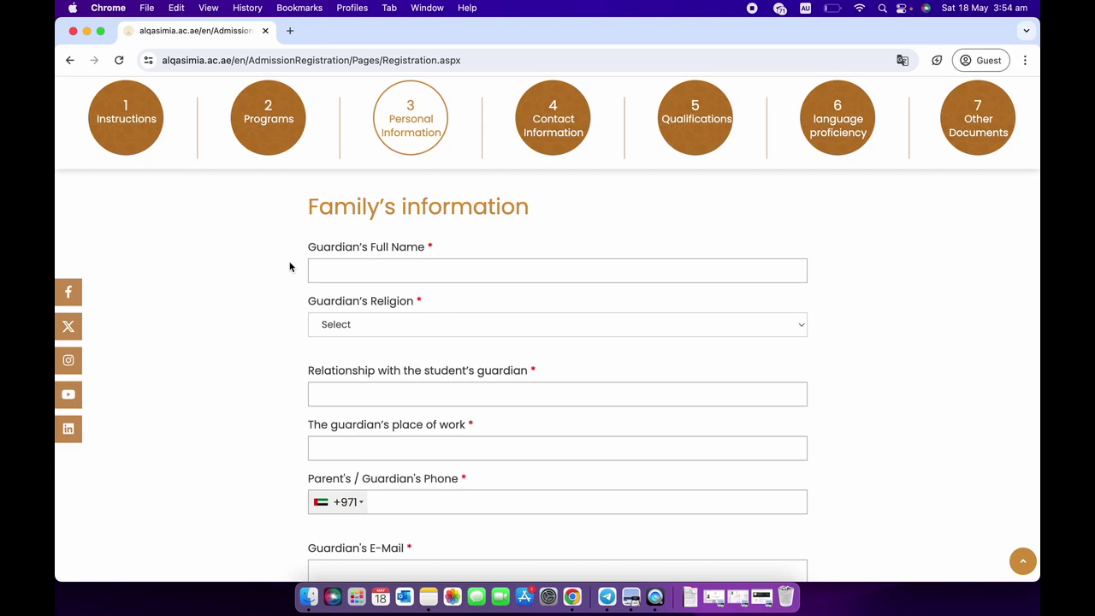
{"action": "scroll", "coordinate": [289, 267], "scroll_direction": "down", "scroll_amount": 2}
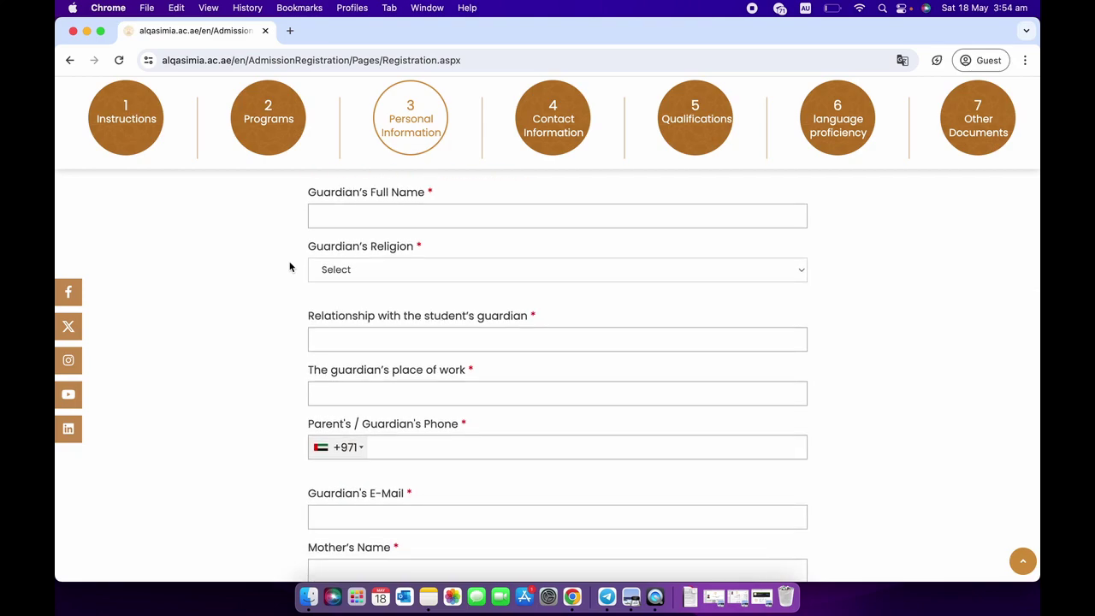
{"action": "left_click", "coordinate": [331, 266]}
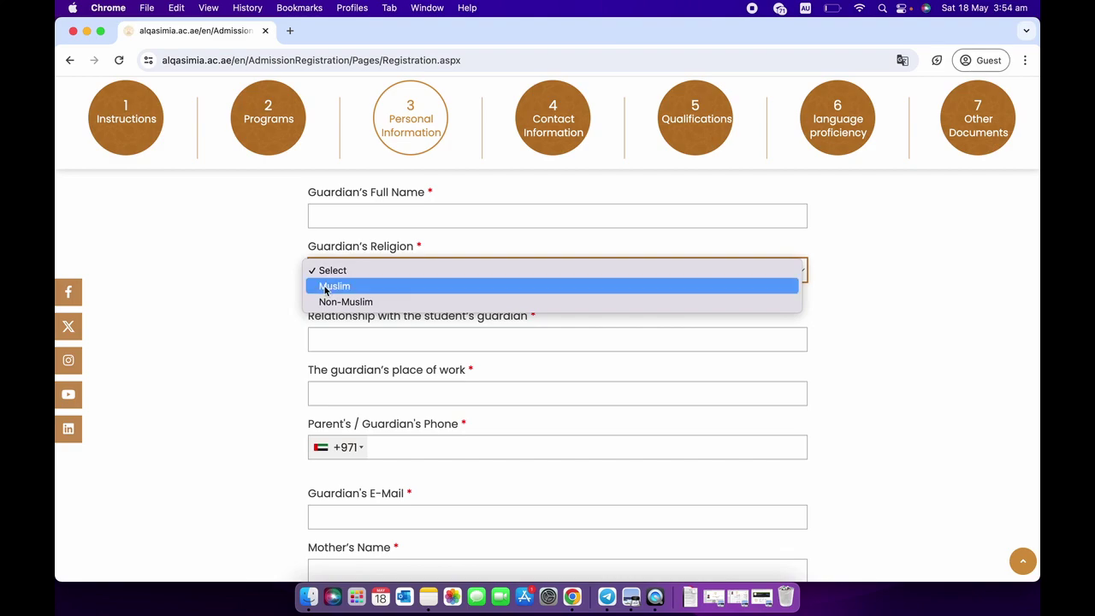
{"action": "left_click", "coordinate": [326, 290]}
{"action": "scroll", "coordinate": [327, 293], "scroll_direction": "down", "scroll_amount": 1}
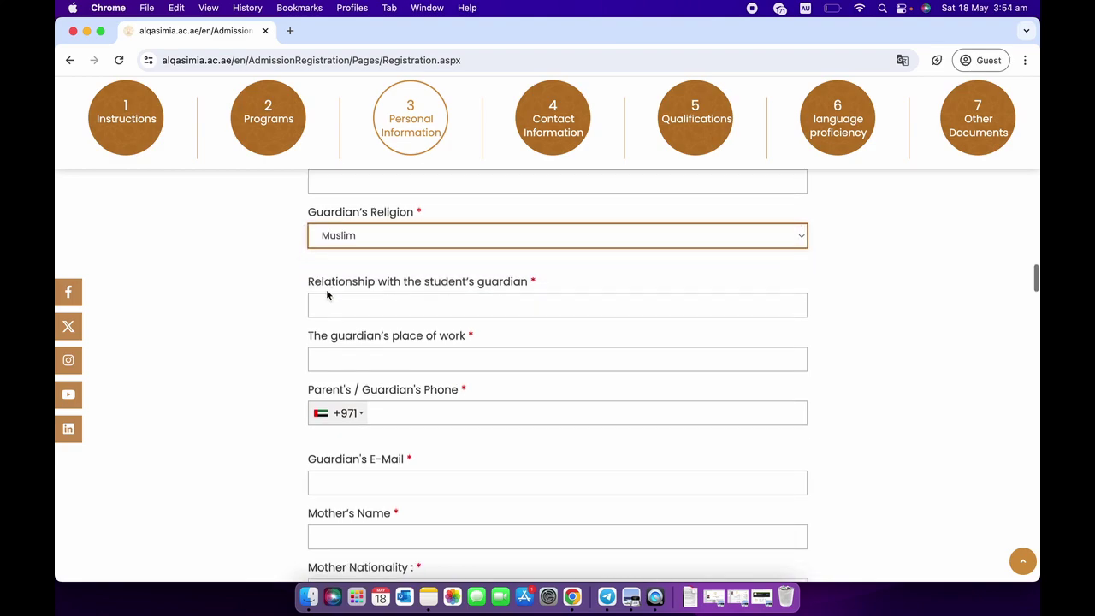
{"action": "scroll", "coordinate": [309, 260], "scroll_direction": "down", "scroll_amount": 1}
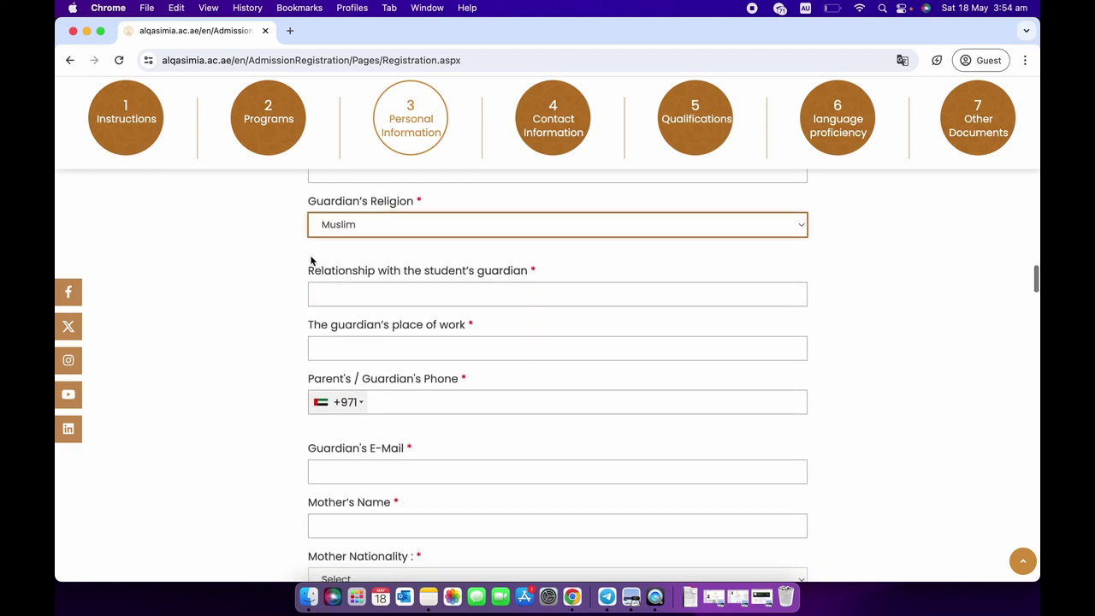
{"action": "scroll", "coordinate": [294, 277], "scroll_direction": "down", "scroll_amount": 1}
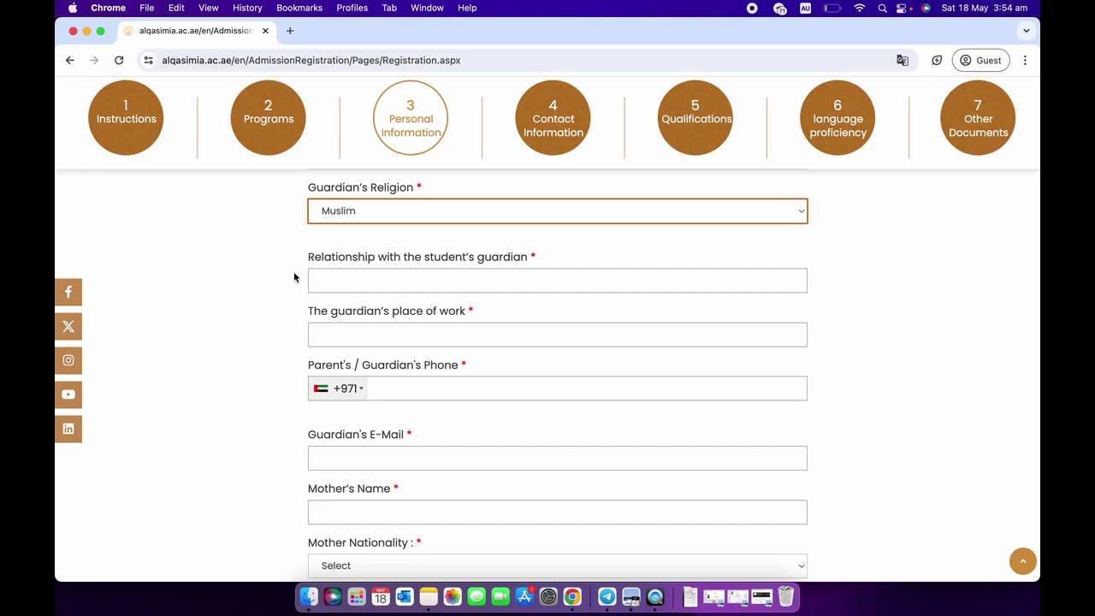
{"action": "scroll", "coordinate": [279, 271], "scroll_direction": "down", "scroll_amount": 1}
{"action": "scroll", "coordinate": [279, 272], "scroll_direction": "down", "scroll_amount": 3}
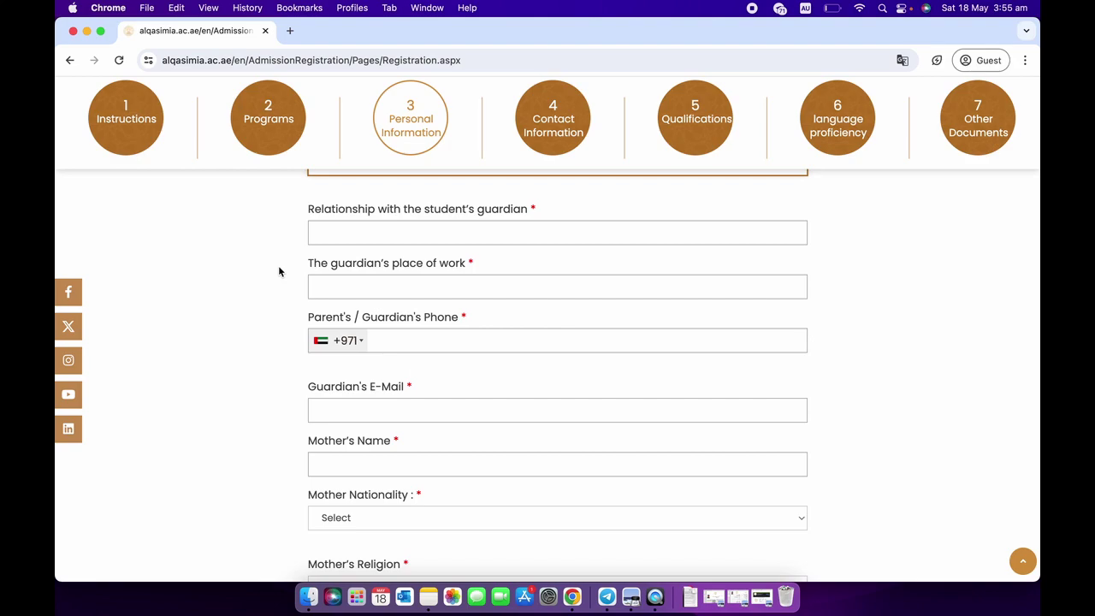
{"action": "scroll", "coordinate": [274, 270], "scroll_direction": "up", "scroll_amount": 10}
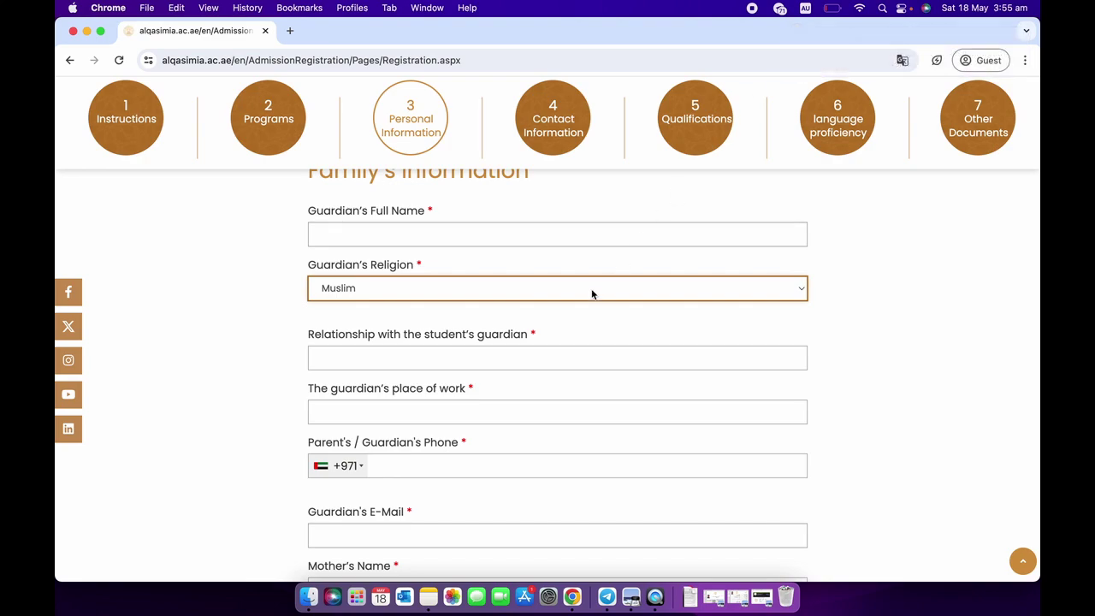
{"action": "left_click", "coordinate": [485, 354]}
{"action": "left_click", "coordinate": [280, 416]}
{"action": "scroll", "coordinate": [280, 416], "scroll_direction": "down", "scroll_amount": 2}
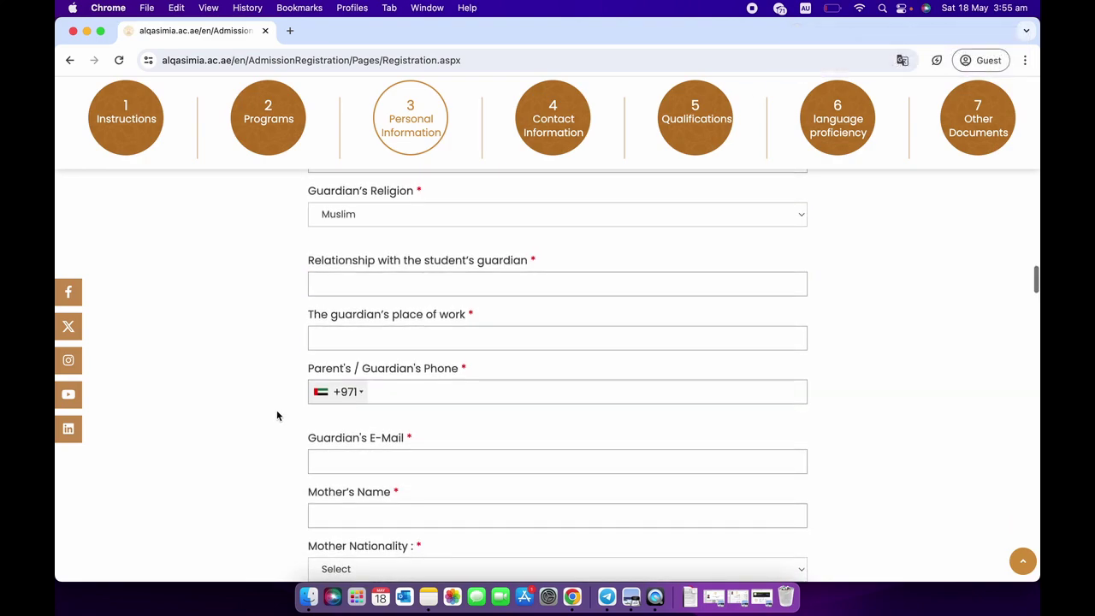
{"action": "scroll", "coordinate": [328, 367], "scroll_direction": "down", "scroll_amount": 1}
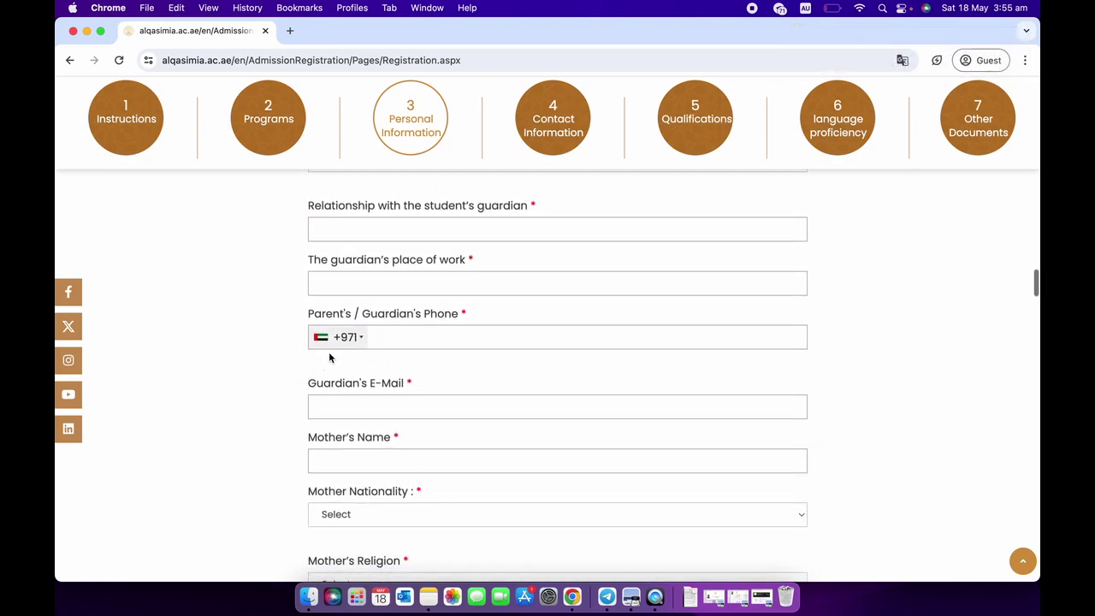
{"action": "left_click", "coordinate": [355, 344]}
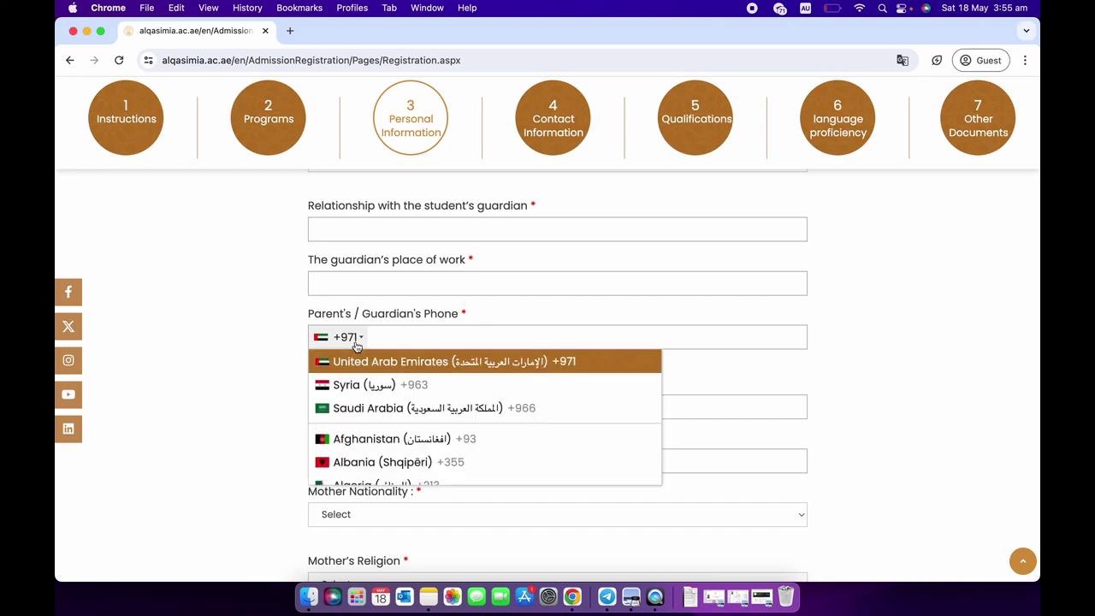
{"action": "scroll", "coordinate": [368, 392], "scroll_direction": "down", "scroll_amount": 2}
{"action": "left_click", "coordinate": [284, 420]}
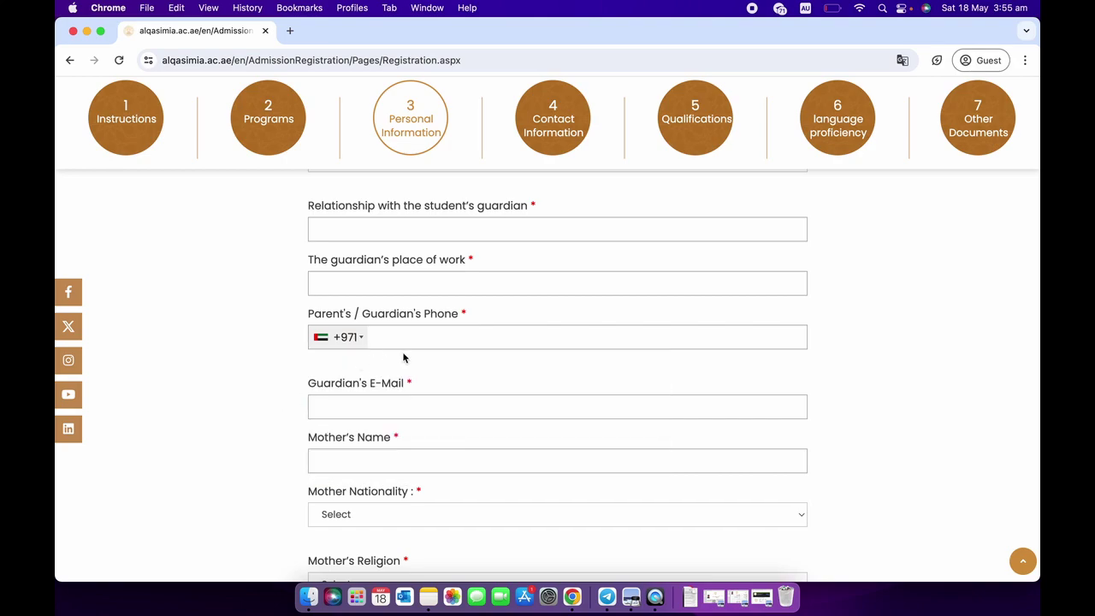
{"action": "scroll", "coordinate": [285, 400], "scroll_direction": "down", "scroll_amount": 1}
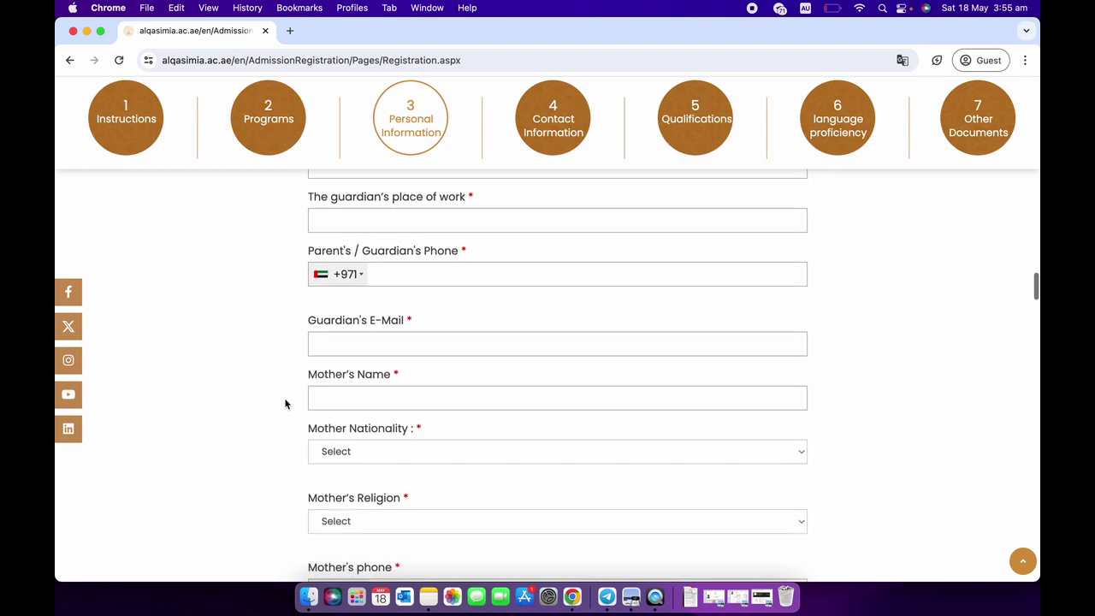
{"action": "scroll", "coordinate": [306, 398], "scroll_direction": "down", "scroll_amount": 1}
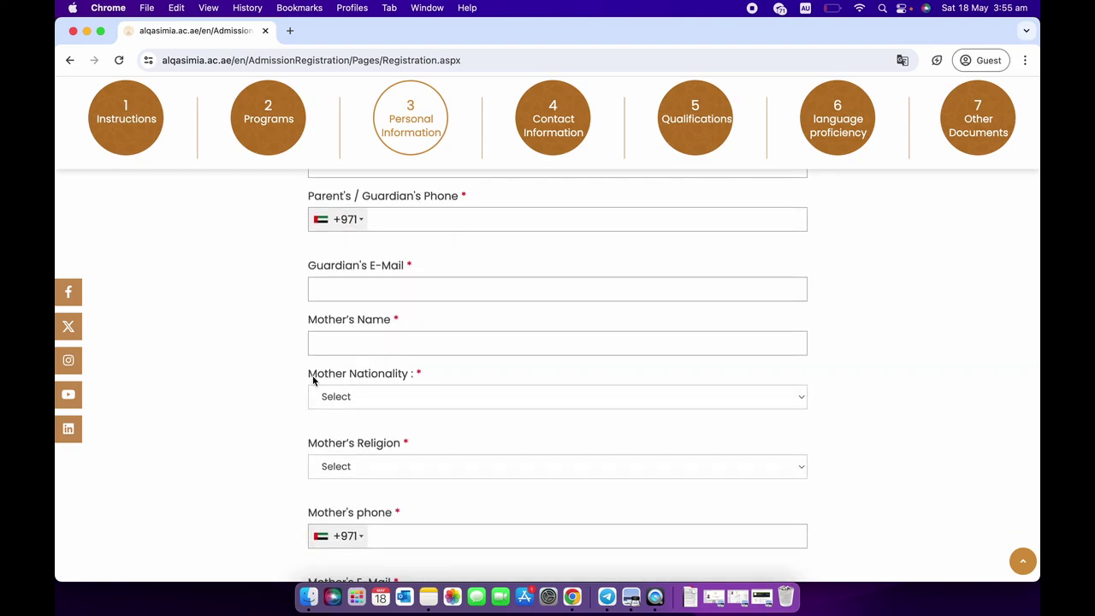
{"action": "scroll", "coordinate": [291, 407], "scroll_direction": "down", "scroll_amount": 1}
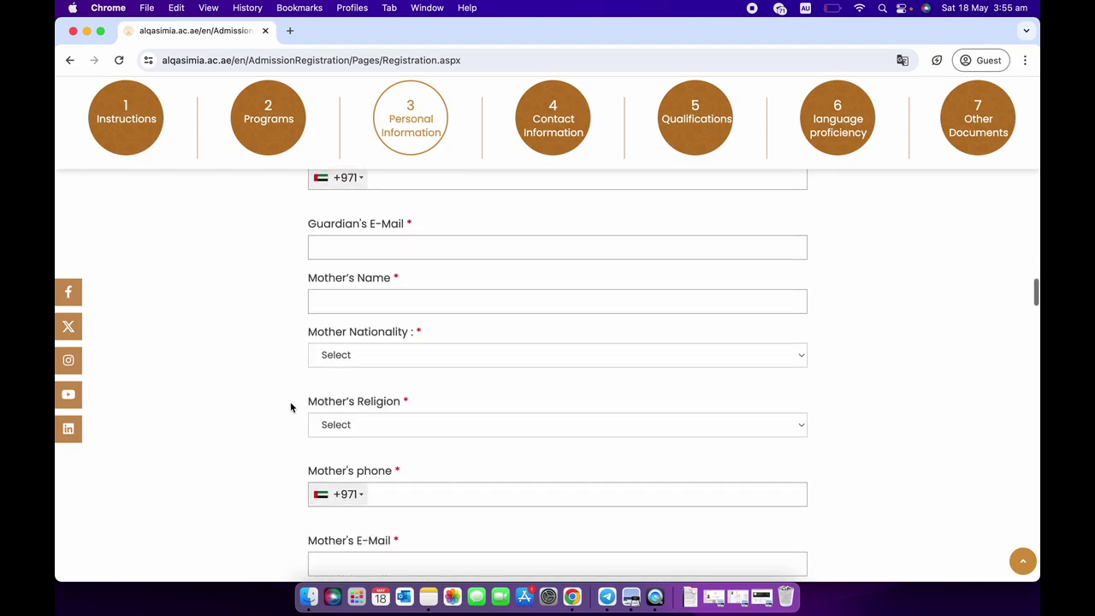
{"action": "scroll", "coordinate": [333, 380], "scroll_direction": "down", "scroll_amount": 1}
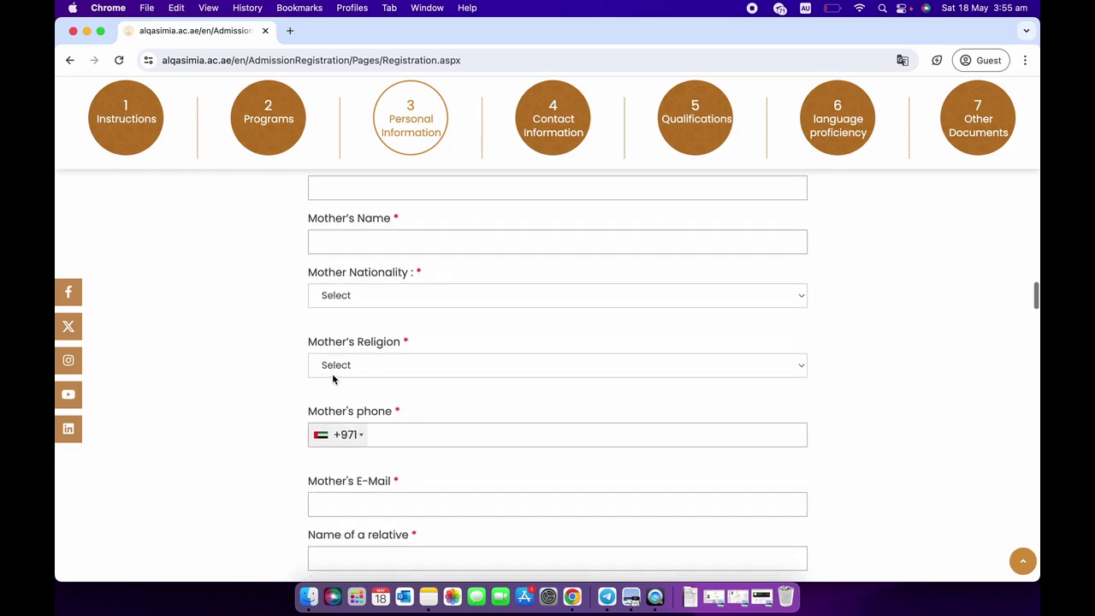
{"action": "scroll", "coordinate": [325, 398], "scroll_direction": "down", "scroll_amount": 2}
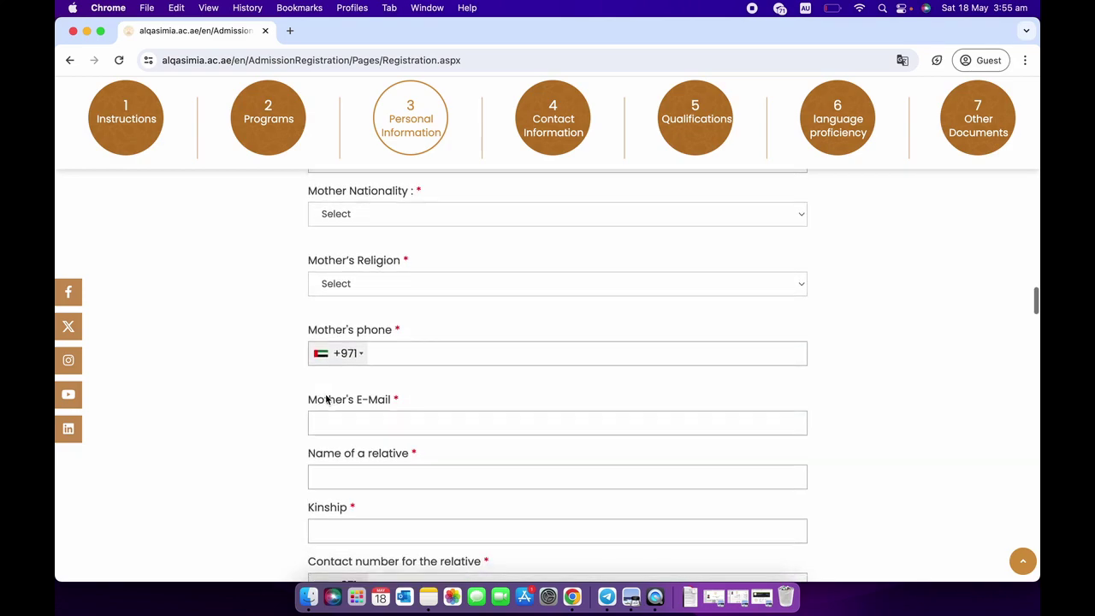
{"action": "scroll", "coordinate": [324, 426], "scroll_direction": "down", "scroll_amount": 1}
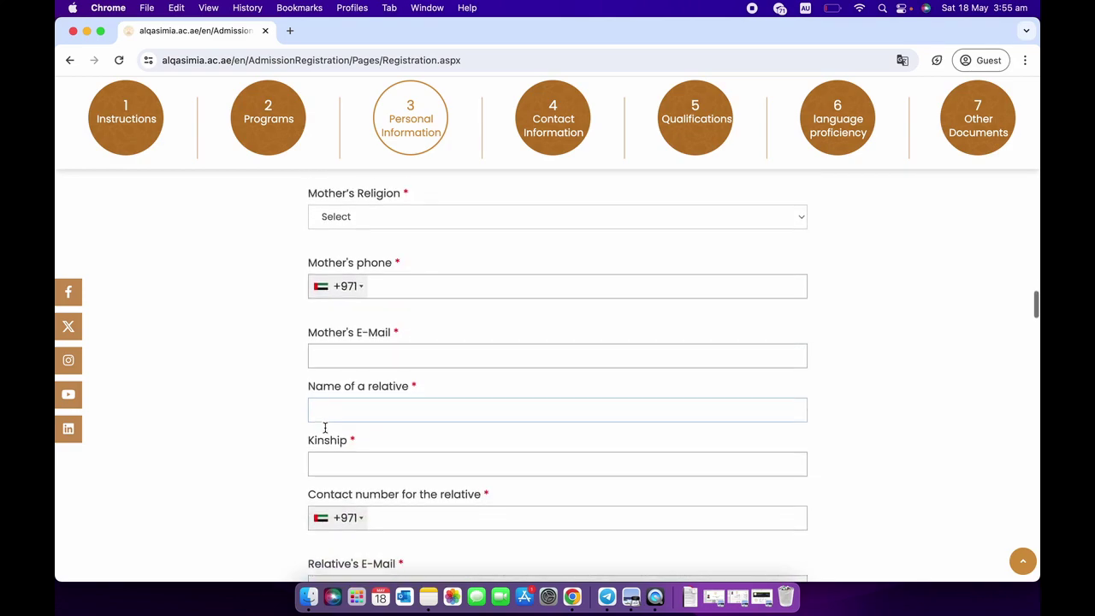
{"action": "scroll", "coordinate": [335, 400], "scroll_direction": "down", "scroll_amount": 1}
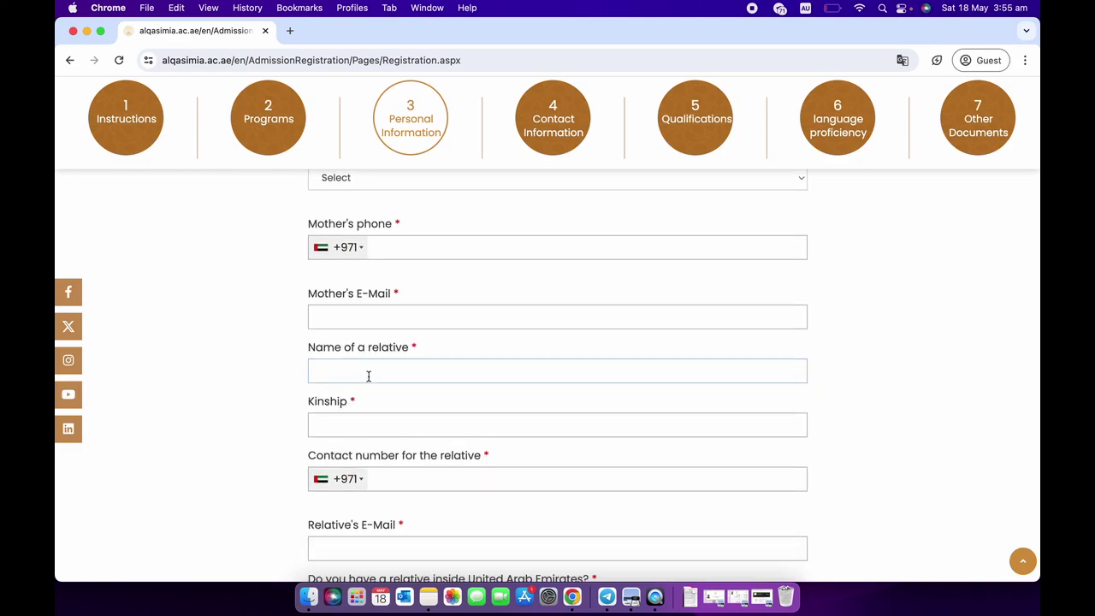
{"action": "scroll", "coordinate": [368, 375], "scroll_direction": "down", "scroll_amount": 1}
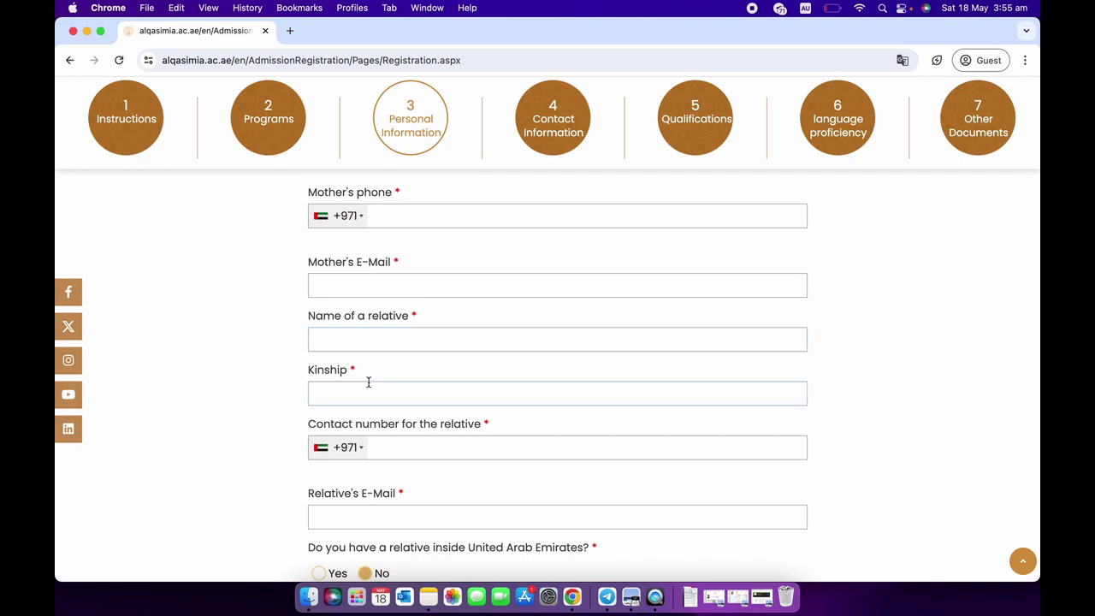
{"action": "scroll", "coordinate": [367, 382], "scroll_direction": "down", "scroll_amount": 1}
{"action": "left_click", "coordinate": [369, 380]}
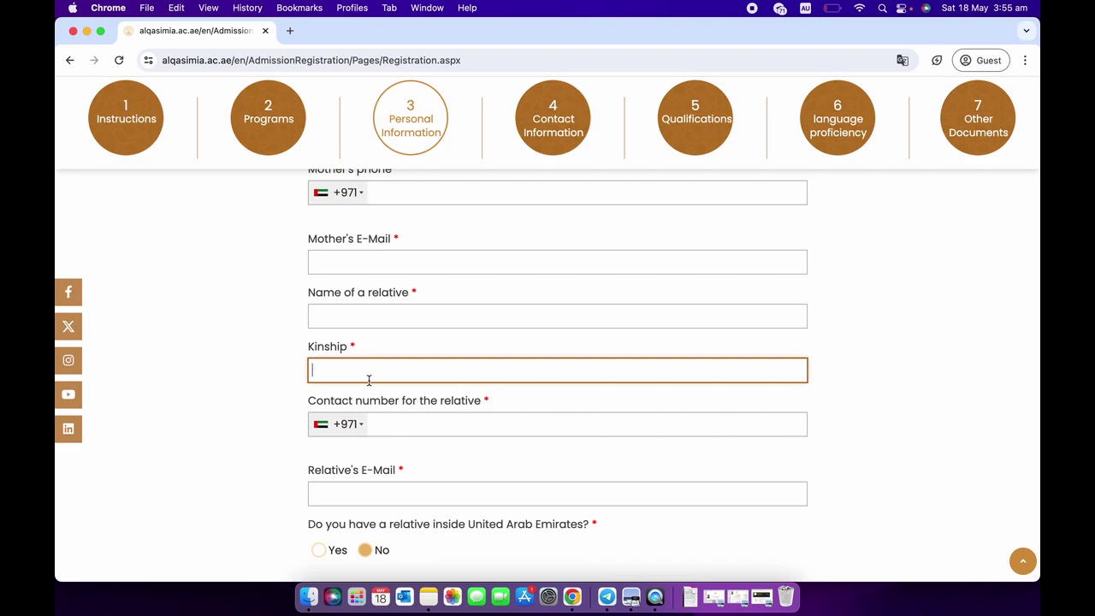
{"action": "scroll", "coordinate": [369, 380], "scroll_direction": "down", "scroll_amount": 3}
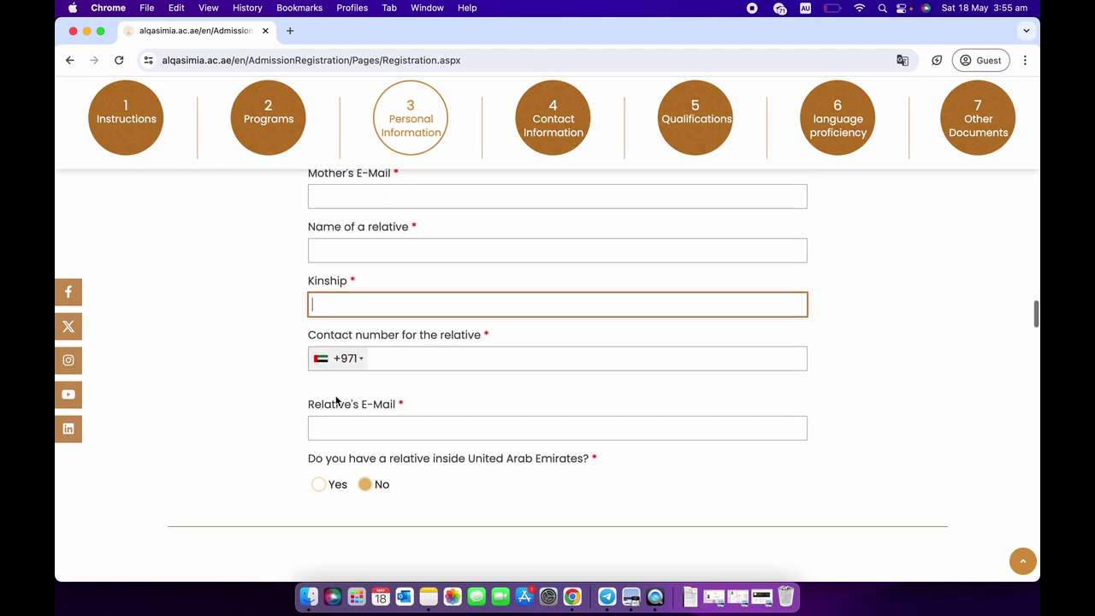
{"action": "scroll", "coordinate": [336, 400], "scroll_direction": "down", "scroll_amount": 1}
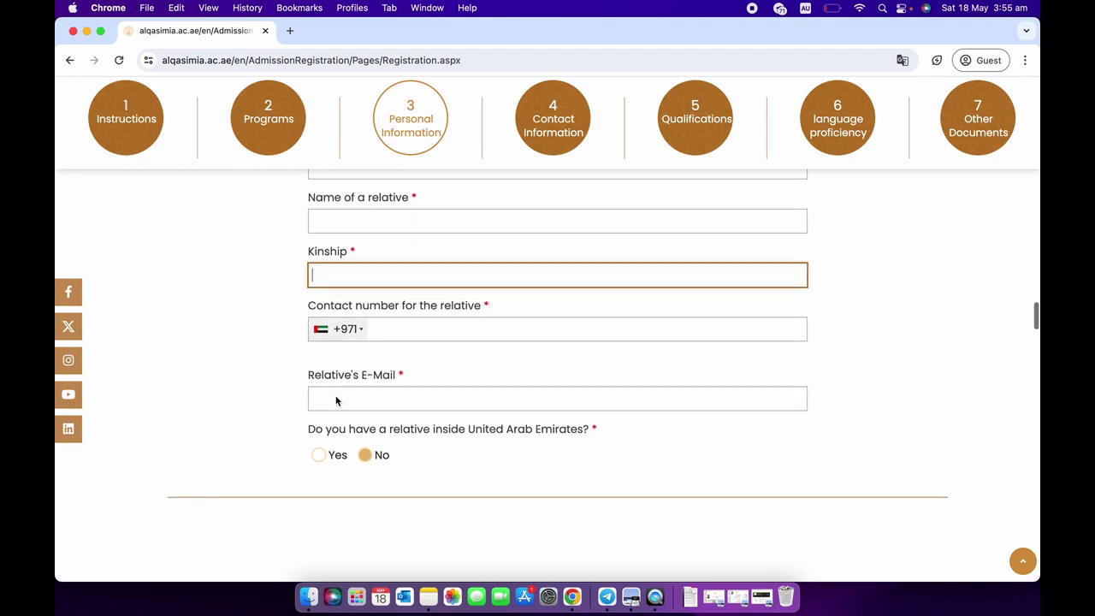
{"action": "scroll", "coordinate": [337, 396], "scroll_direction": "down", "scroll_amount": 2}
{"action": "scroll", "coordinate": [337, 399], "scroll_direction": "down", "scroll_amount": 1}
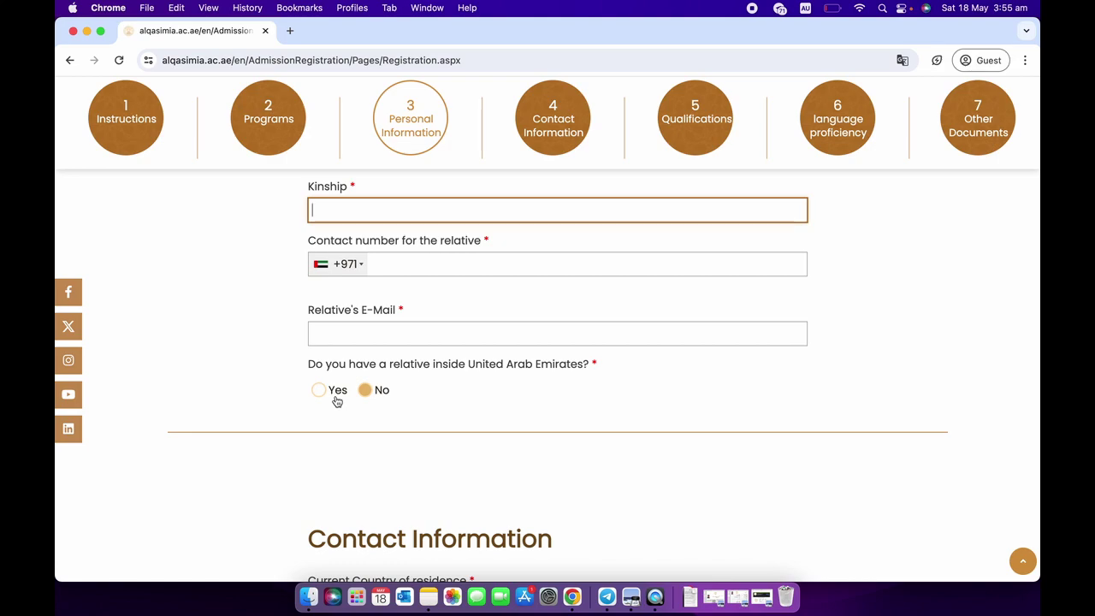
{"action": "scroll", "coordinate": [338, 400], "scroll_direction": "down", "scroll_amount": 2}
Scroll down the form to the Contact Information social-account fields.
{"action": "scroll", "coordinate": [336, 401], "scroll_direction": "down", "scroll_amount": 3}
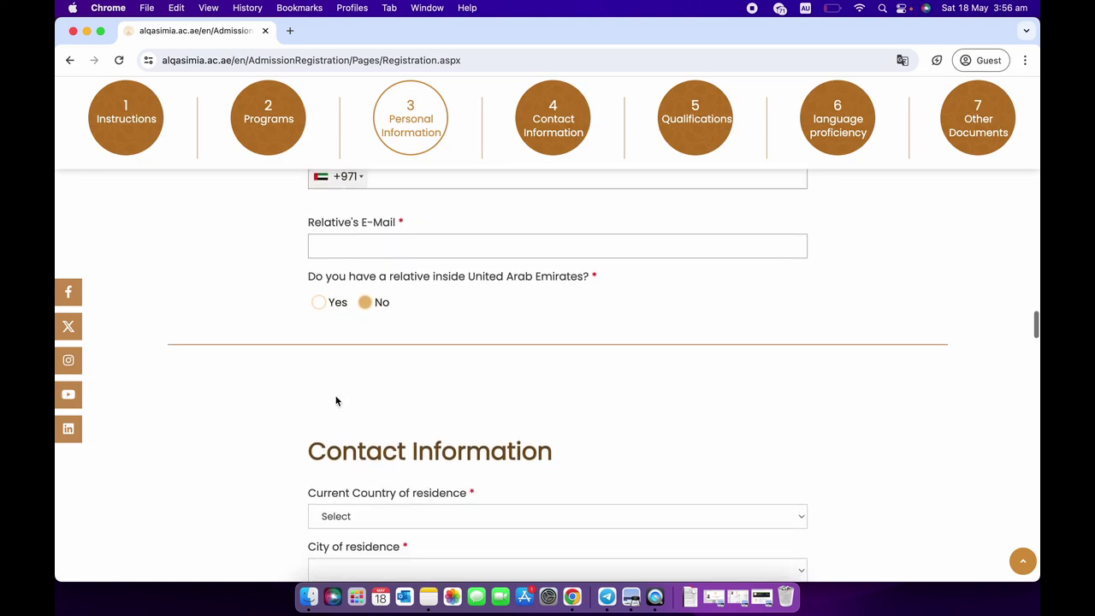
{"action": "scroll", "coordinate": [337, 400], "scroll_direction": "down", "scroll_amount": 2}
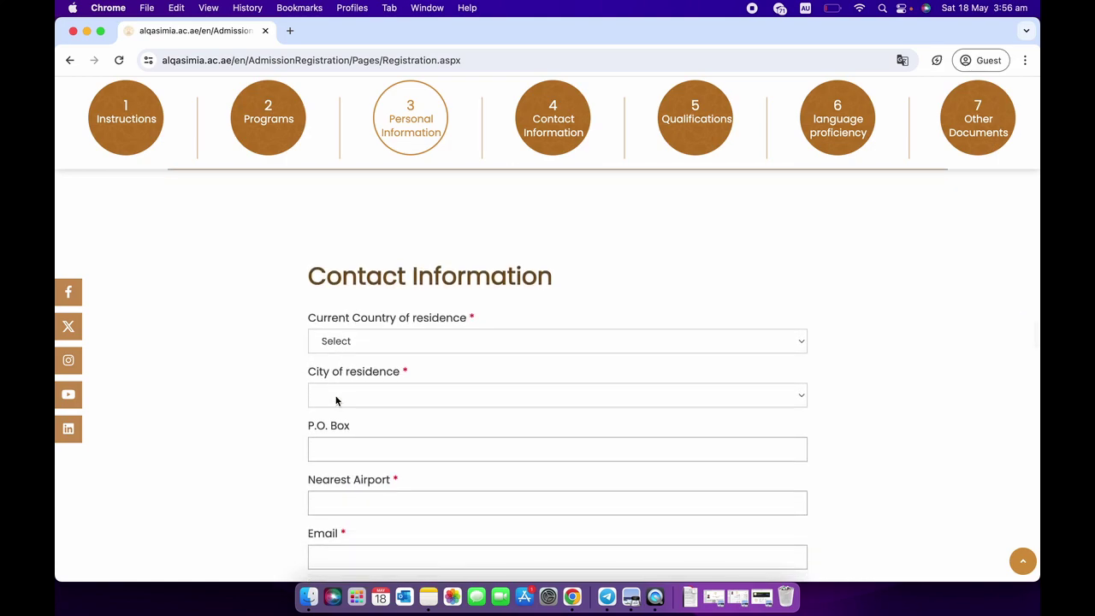
{"action": "scroll", "coordinate": [336, 401], "scroll_direction": "down", "scroll_amount": 1}
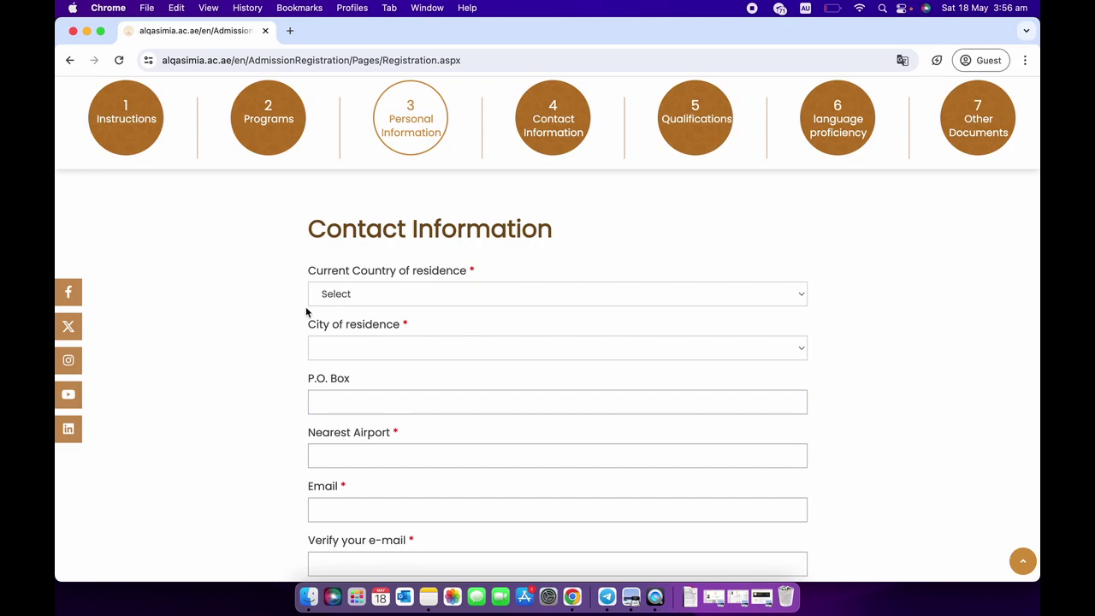
{"action": "scroll", "coordinate": [287, 338], "scroll_direction": "down", "scroll_amount": 1}
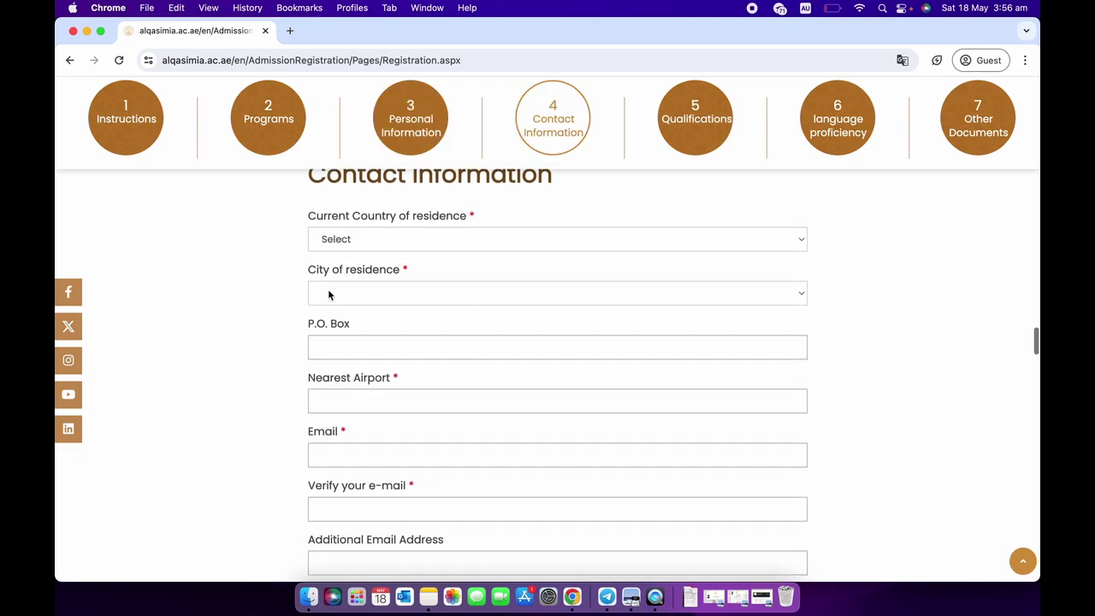
{"action": "scroll", "coordinate": [314, 472], "scroll_direction": "down", "scroll_amount": 3}
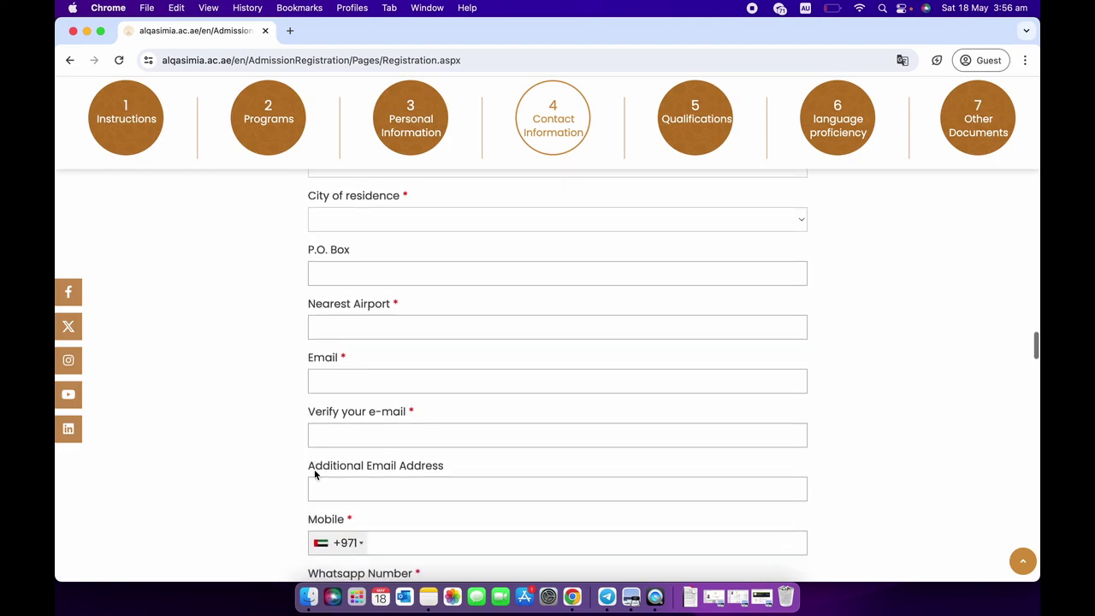
{"action": "scroll", "coordinate": [314, 471], "scroll_direction": "down", "scroll_amount": 2}
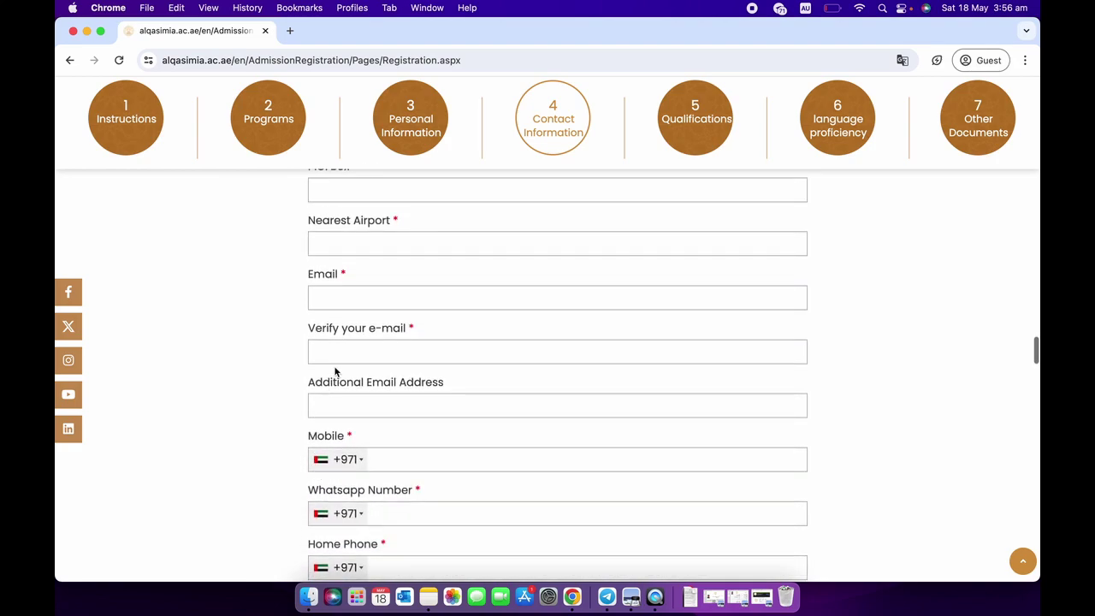
{"action": "scroll", "coordinate": [293, 420], "scroll_direction": "down", "scroll_amount": 2}
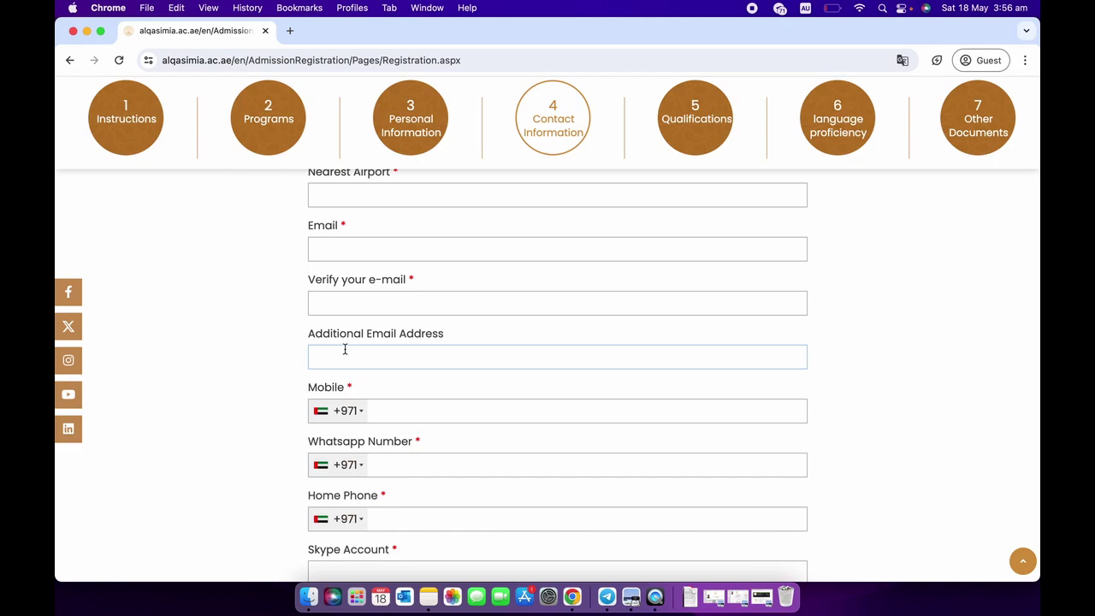
{"action": "scroll", "coordinate": [345, 349], "scroll_direction": "down", "scroll_amount": 3}
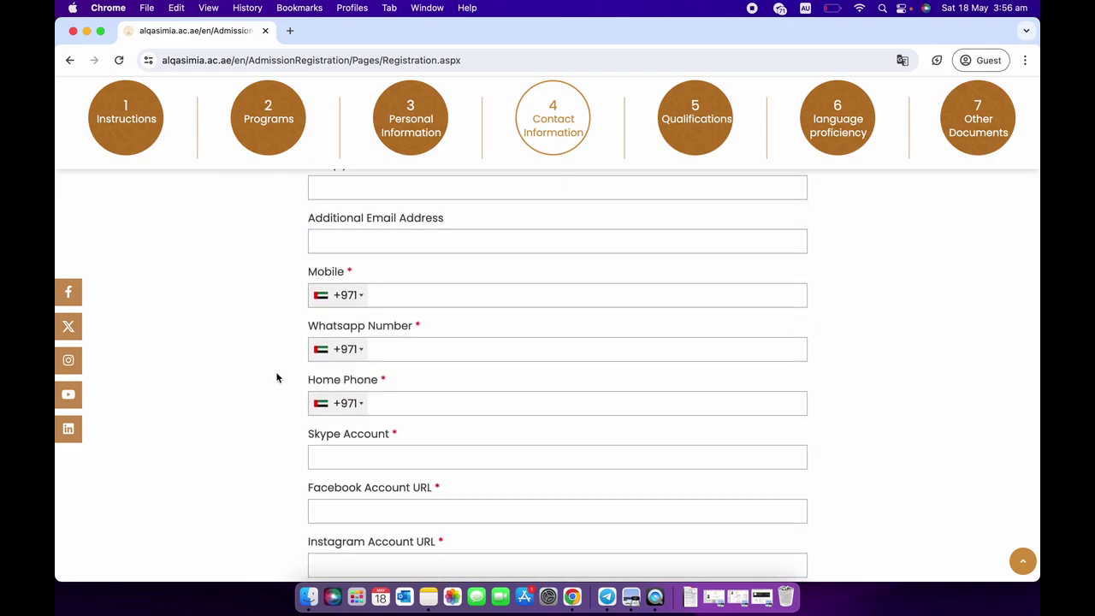
{"action": "scroll", "coordinate": [277, 378], "scroll_direction": "down", "scroll_amount": 3}
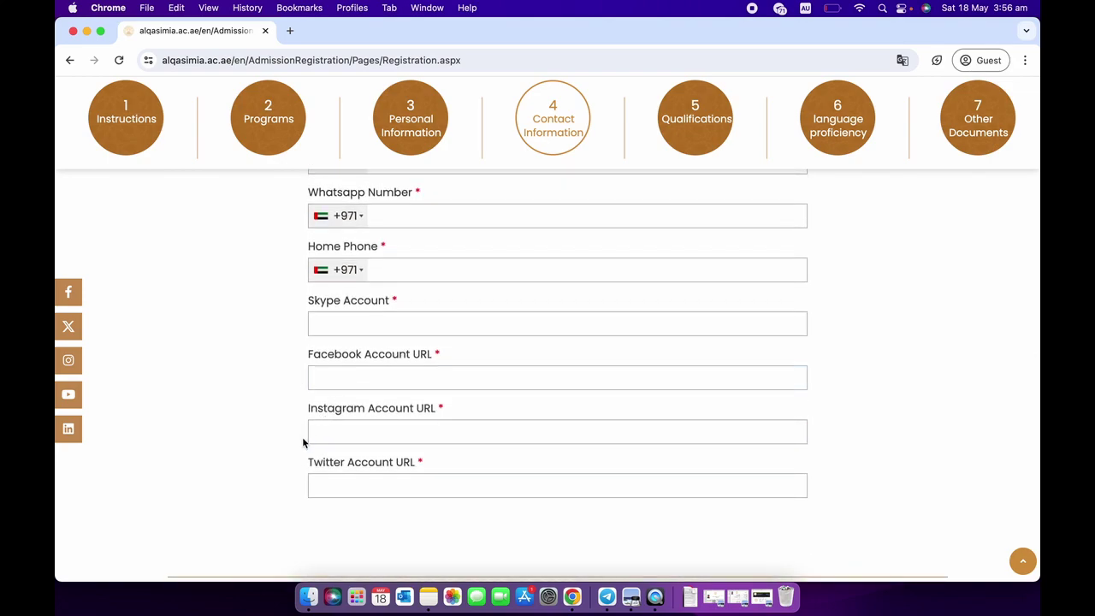
{"action": "scroll", "coordinate": [291, 477], "scroll_direction": "down", "scroll_amount": 1}
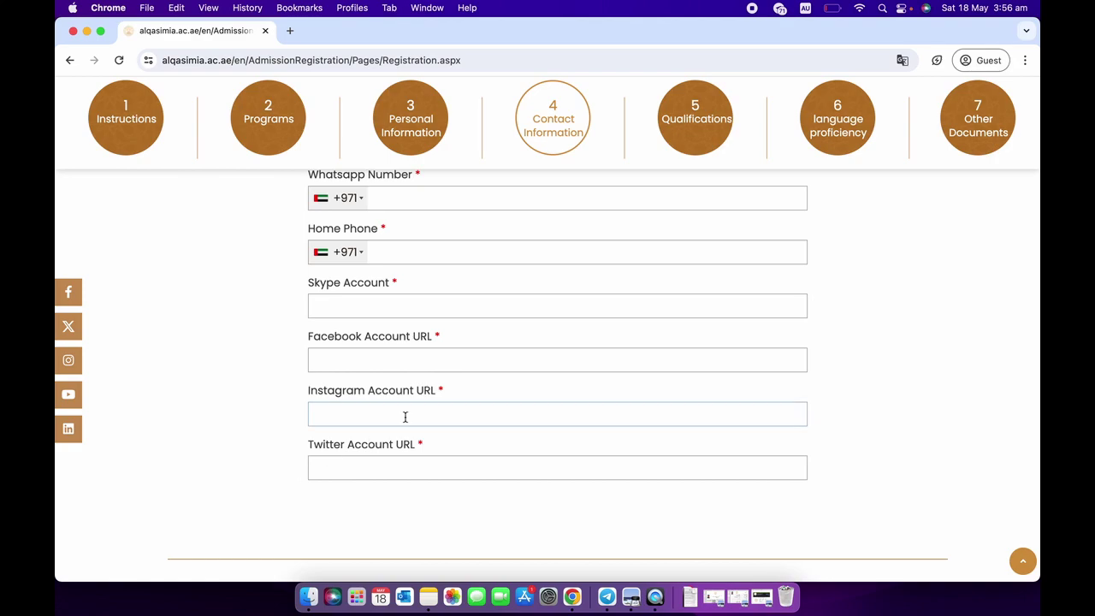
Leave the Instagram and Twitter URL fields blank and continue to Qualifications.
{"action": "left_click", "coordinate": [404, 416]}
{"action": "left_click", "coordinate": [333, 460]}
{"action": "left_click", "coordinate": [296, 455]}
{"action": "scroll", "coordinate": [359, 437], "scroll_direction": "down", "scroll_amount": 1}
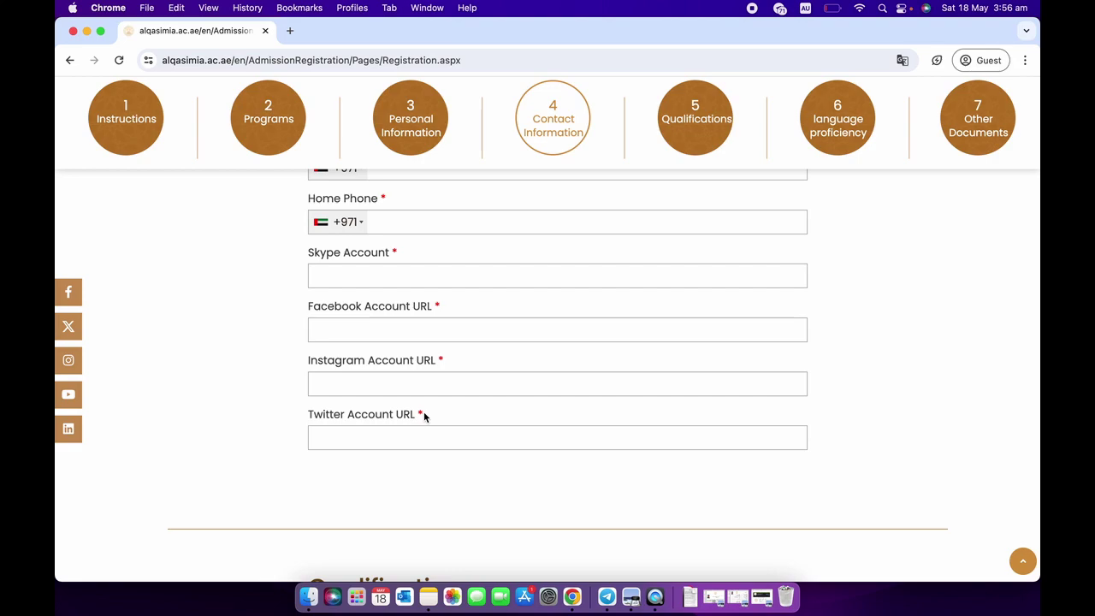
{"action": "scroll", "coordinate": [424, 416], "scroll_direction": "down", "scroll_amount": 1}
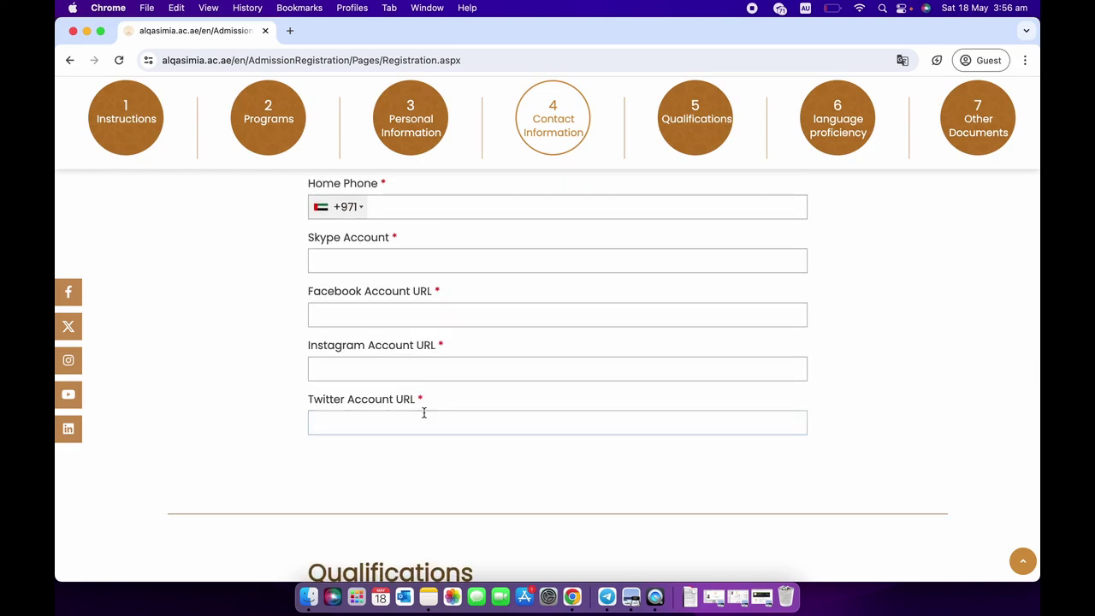
{"action": "left_click", "coordinate": [424, 414]}
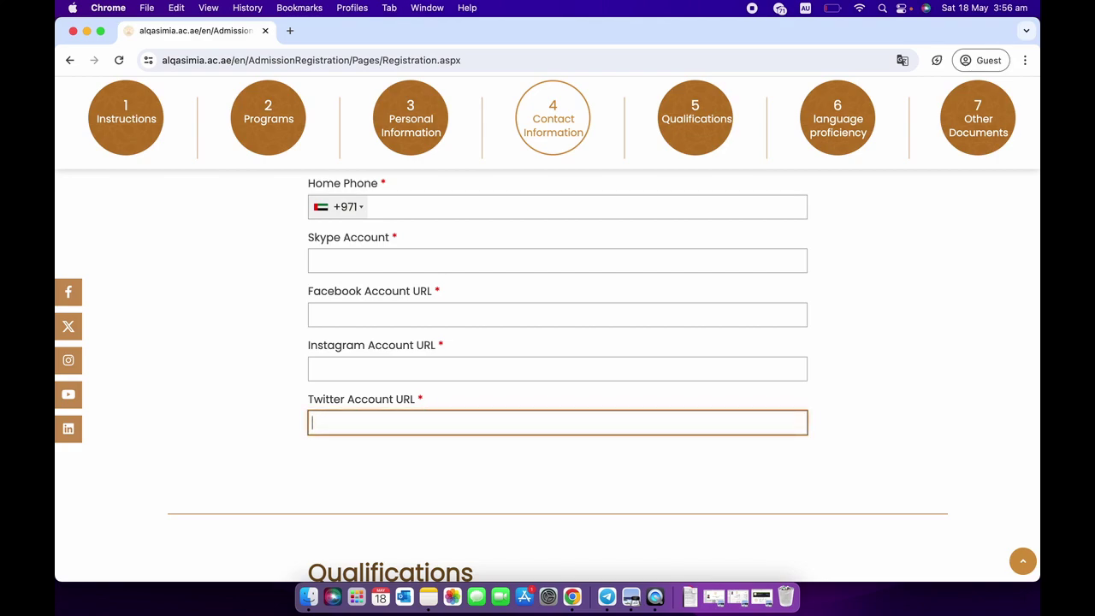
{"action": "scroll", "coordinate": [556, 376], "scroll_direction": "down", "scroll_amount": 5}
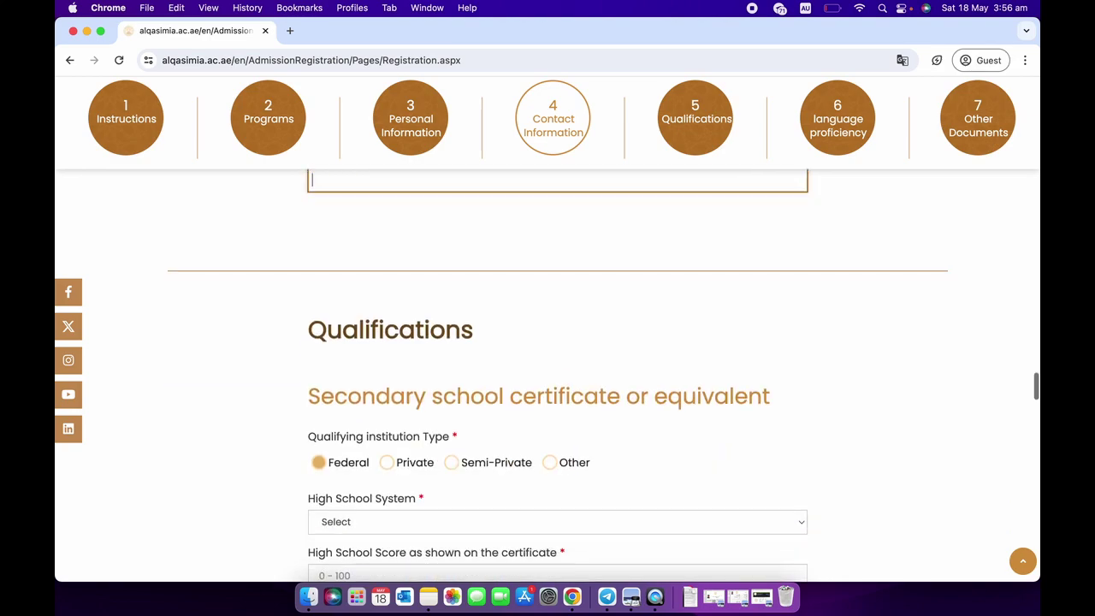
Try Private and Semi-Private, return institution type to Federal, and set High School System to Other.
{"action": "scroll", "coordinate": [556, 377], "scroll_direction": "down", "scroll_amount": 2}
{"action": "scroll", "coordinate": [556, 376], "scroll_direction": "down", "scroll_amount": 1}
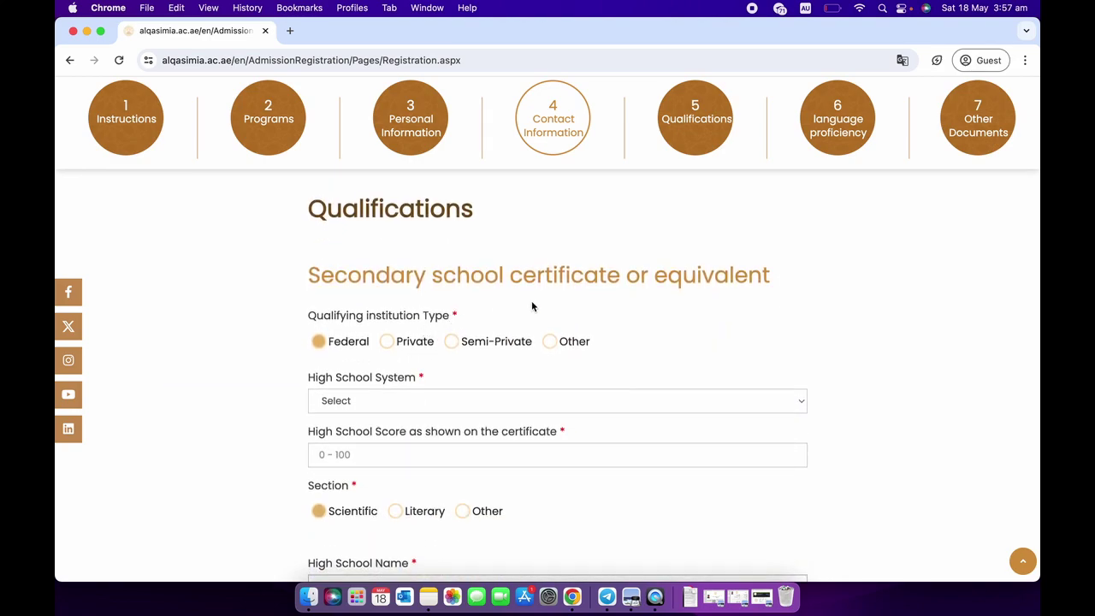
{"action": "scroll", "coordinate": [381, 384], "scroll_direction": "down", "scroll_amount": 1}
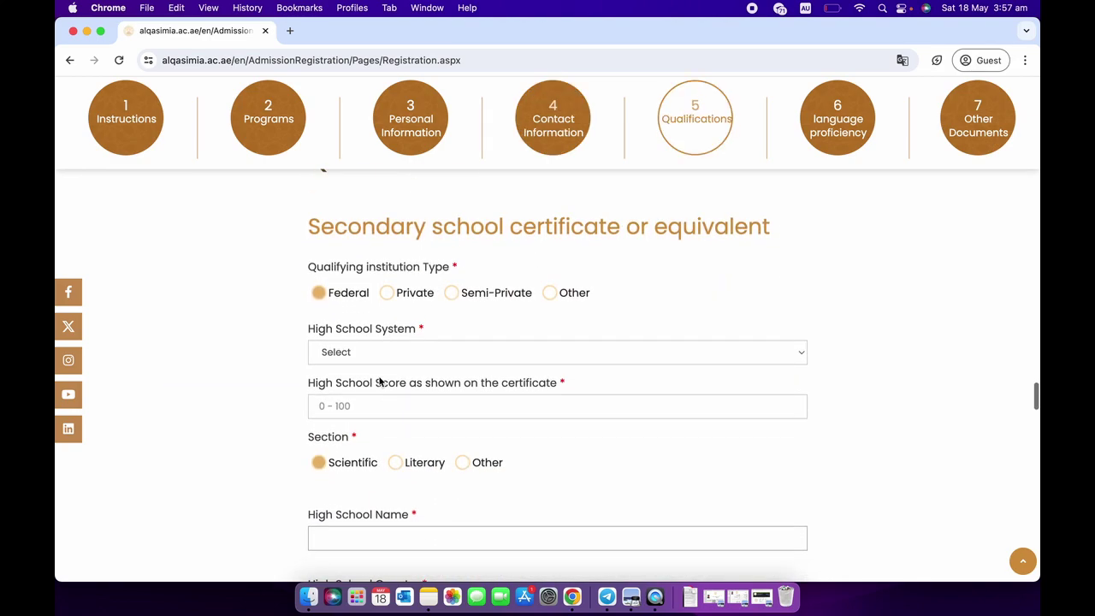
{"action": "left_click", "coordinate": [389, 297]}
{"action": "left_click", "coordinate": [472, 296]}
{"action": "left_click", "coordinate": [387, 293]}
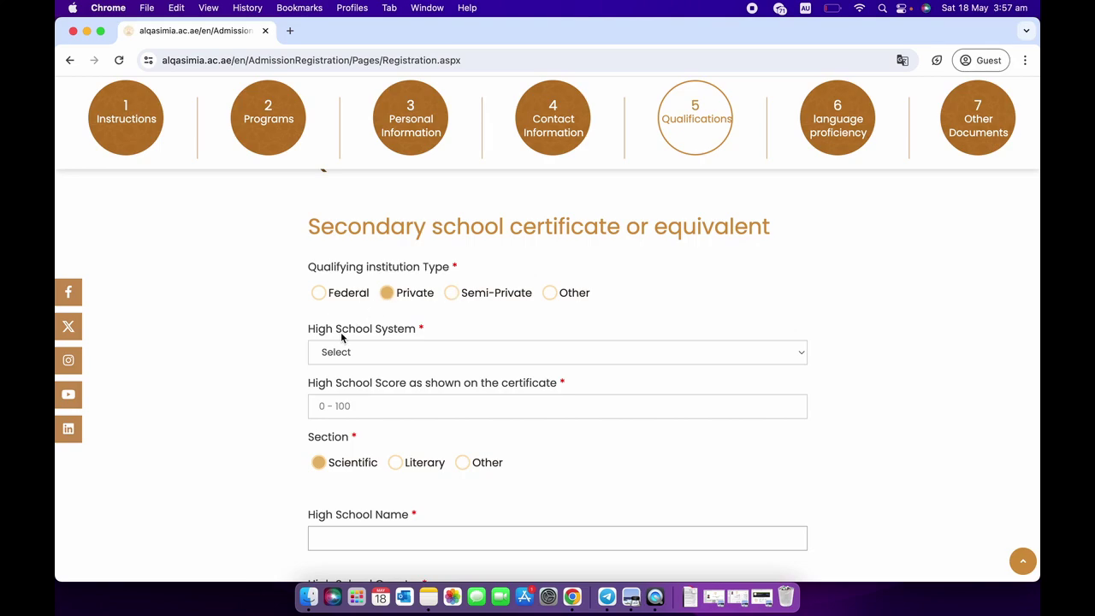
{"action": "scroll", "coordinate": [342, 338], "scroll_direction": "down", "scroll_amount": 1}
{"action": "scroll", "coordinate": [340, 337], "scroll_direction": "down", "scroll_amount": 1}
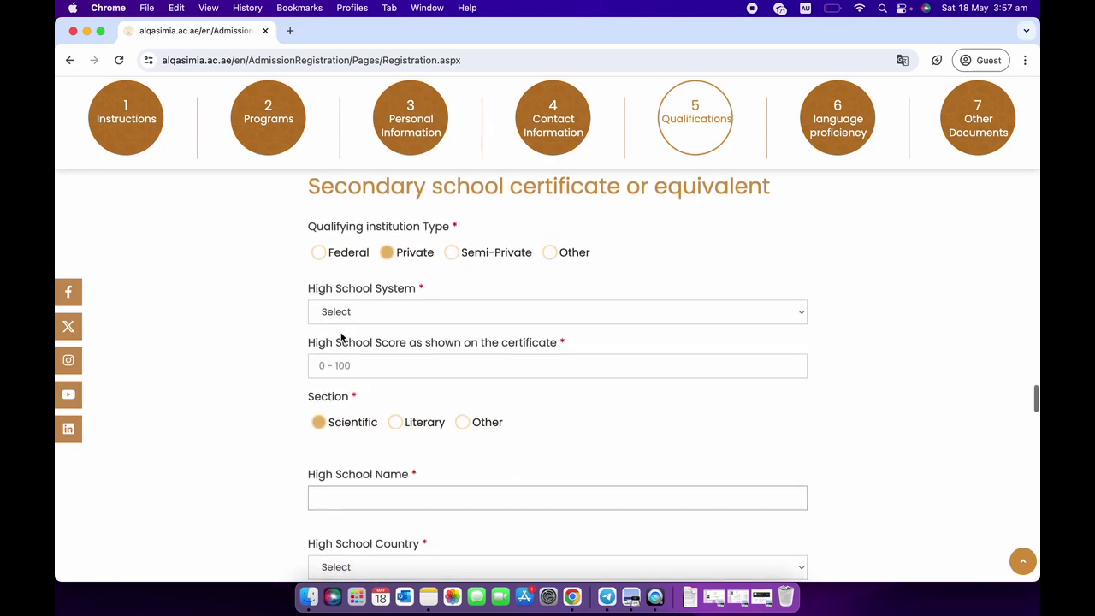
{"action": "left_click", "coordinate": [319, 251]}
{"action": "left_click", "coordinate": [339, 310]}
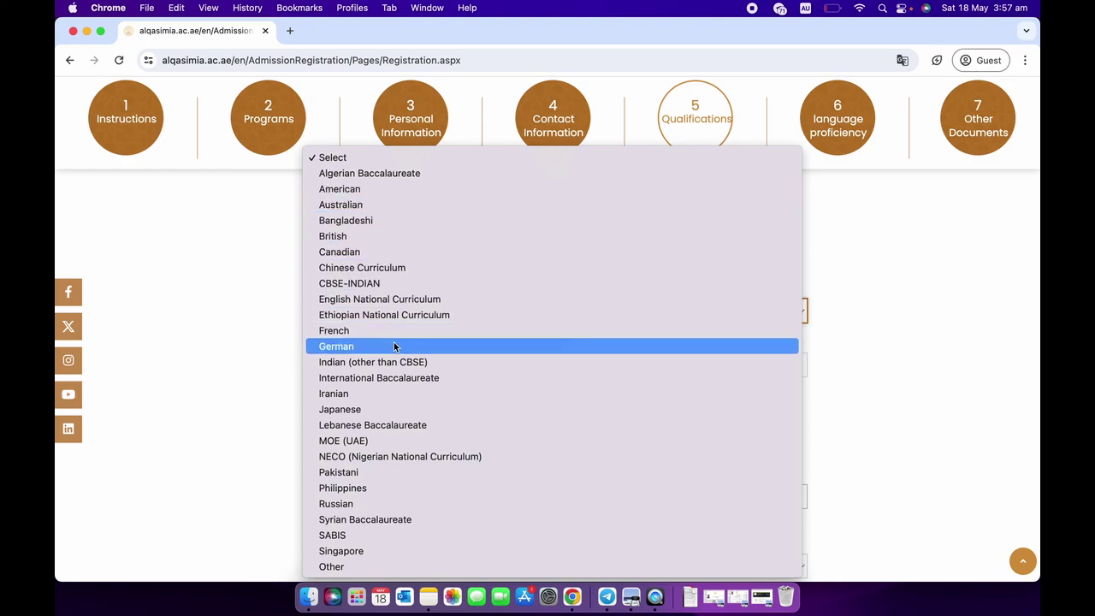
{"action": "left_click", "coordinate": [373, 566]}
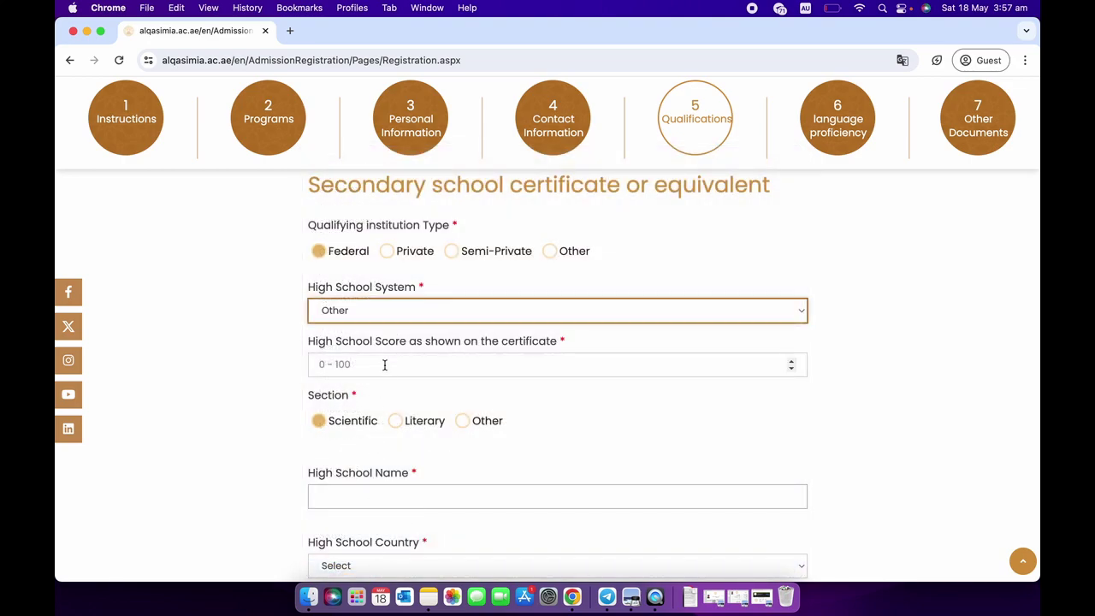
Toggle Section to Literary and back to Scientific.
{"action": "scroll", "coordinate": [268, 386], "scroll_direction": "down", "scroll_amount": 1}
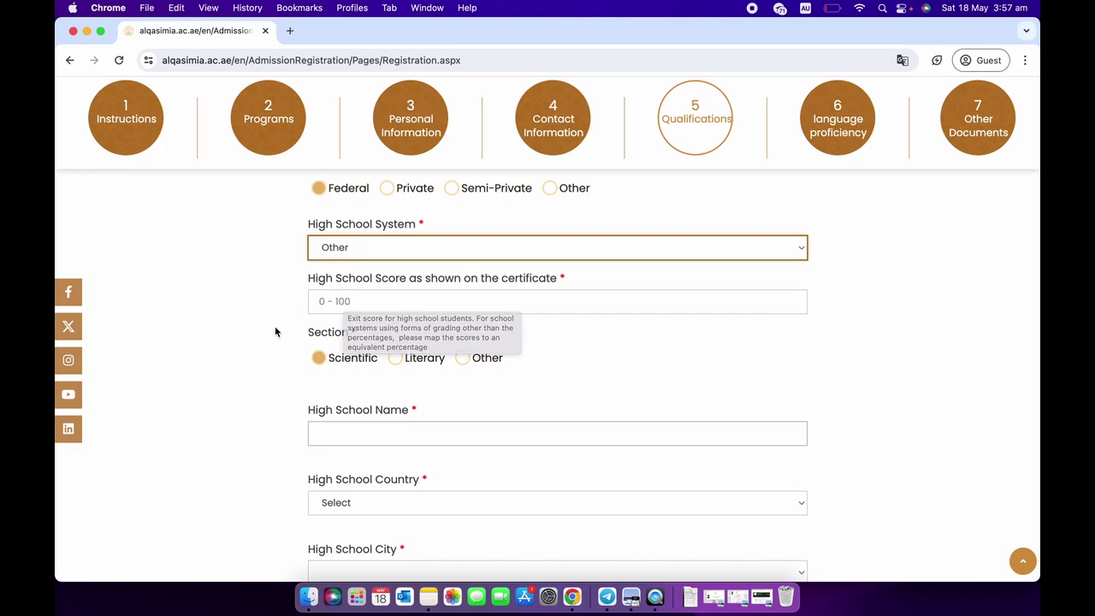
{"action": "scroll", "coordinate": [275, 332], "scroll_direction": "down", "scroll_amount": 1}
{"action": "scroll", "coordinate": [275, 332], "scroll_direction": "down", "scroll_amount": 1}
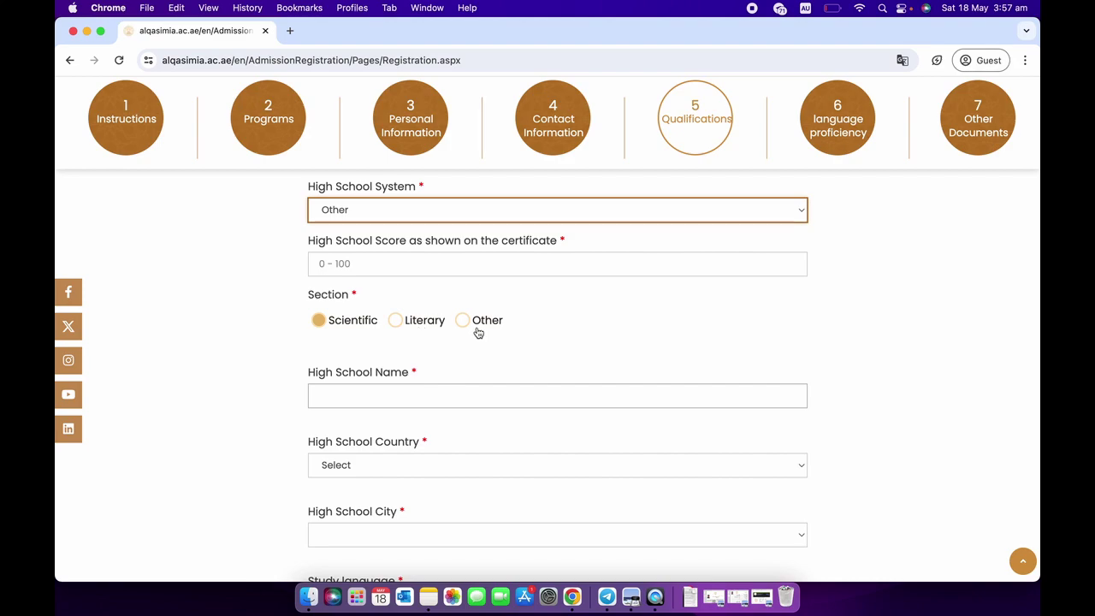
{"action": "scroll", "coordinate": [373, 351], "scroll_direction": "up", "scroll_amount": 2}
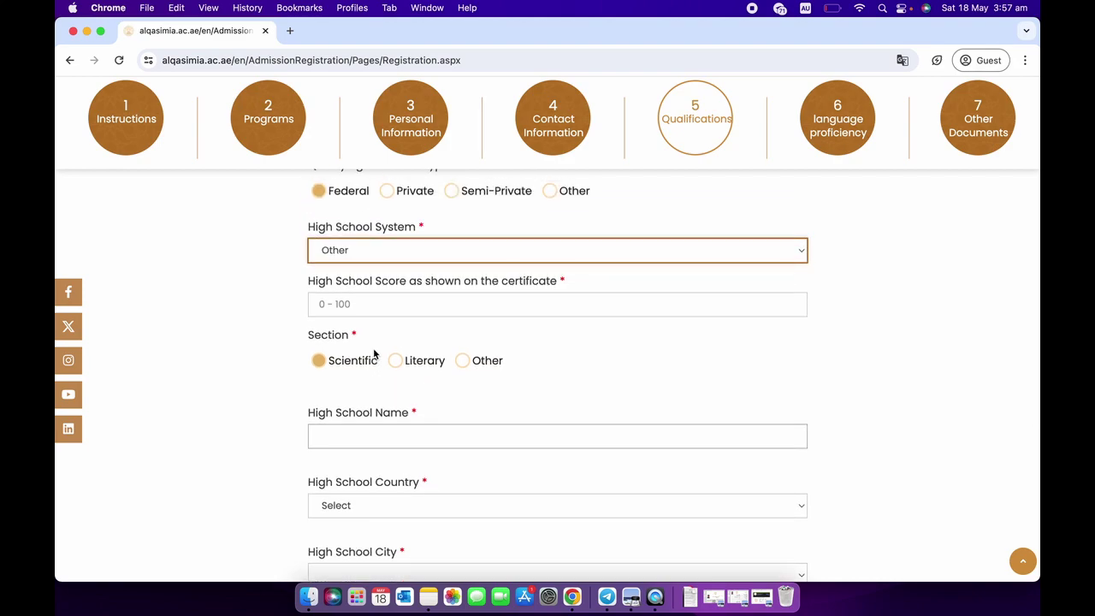
{"action": "scroll", "coordinate": [374, 353], "scroll_direction": "down", "scroll_amount": 2}
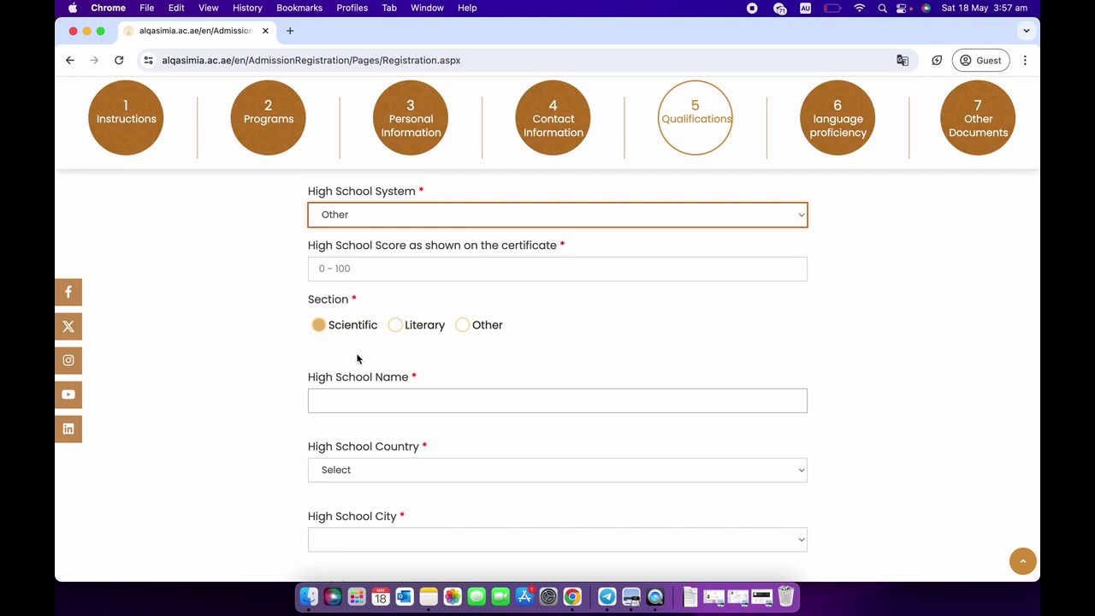
{"action": "scroll", "coordinate": [357, 358], "scroll_direction": "down", "scroll_amount": 1}
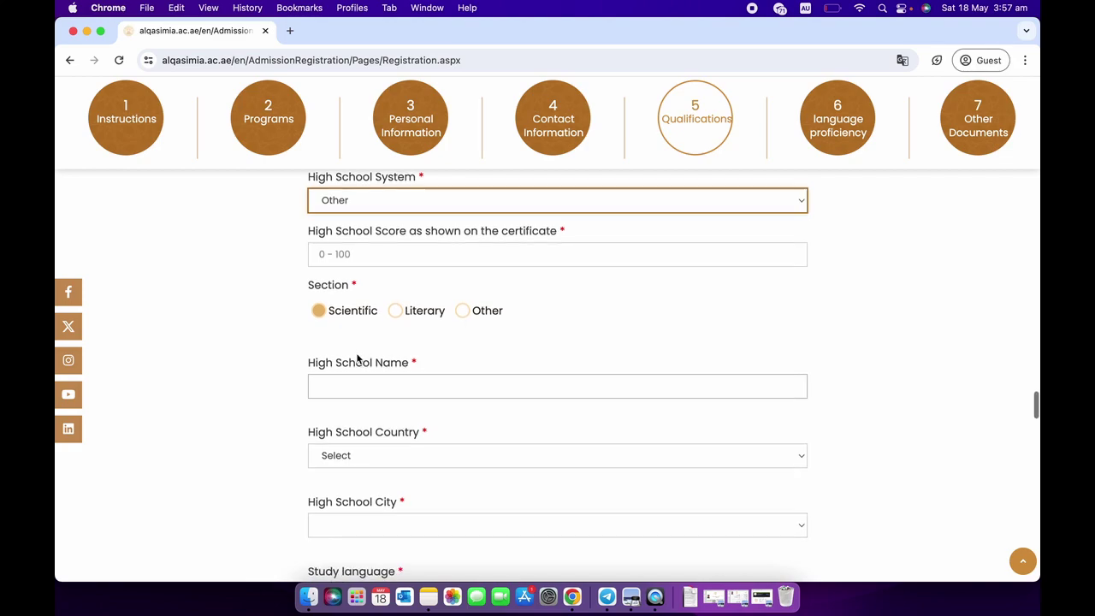
{"action": "left_click", "coordinate": [397, 310]}
{"action": "left_click", "coordinate": [329, 313]}
{"action": "scroll", "coordinate": [336, 330], "scroll_direction": "down", "scroll_amount": 4}
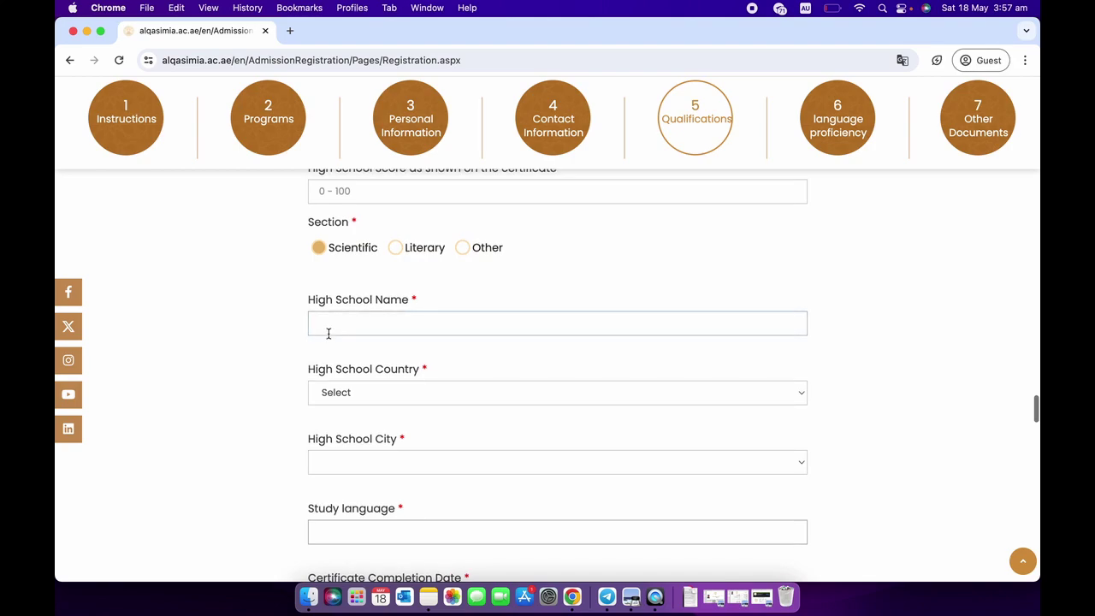
{"action": "scroll", "coordinate": [300, 368], "scroll_direction": "down", "scroll_amount": 9}
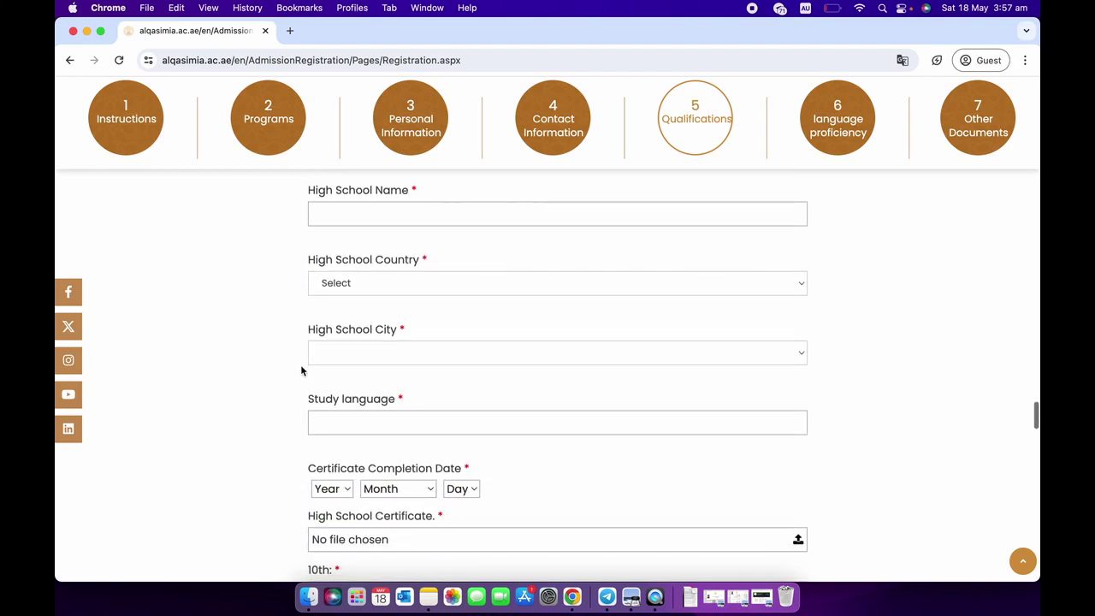
Enter English in the Study language field, fixing the 'Englush' typo.
{"action": "left_click", "coordinate": [363, 330]}
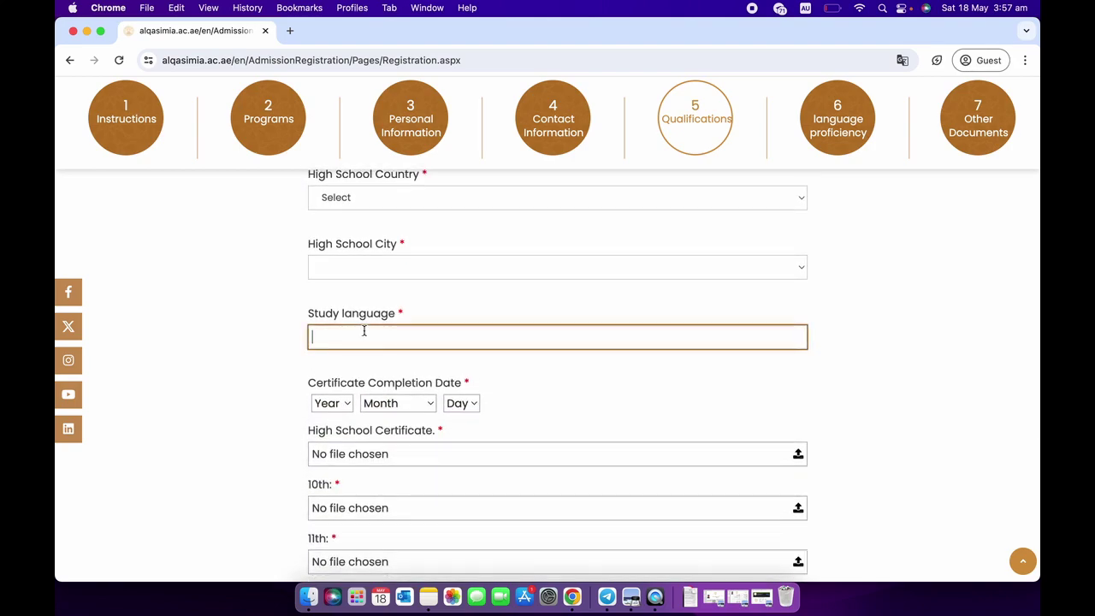
{"action": "type", "text": "Englush"}
{"action": "key", "text": "BackSpace"}
{"action": "key", "text": "BackSpace"}
{"action": "key", "text": "BackSpace"}
{"action": "type", "text": "ish"}
{"action": "scroll", "coordinate": [312, 358], "scroll_direction": "down", "scroll_amount": 2}
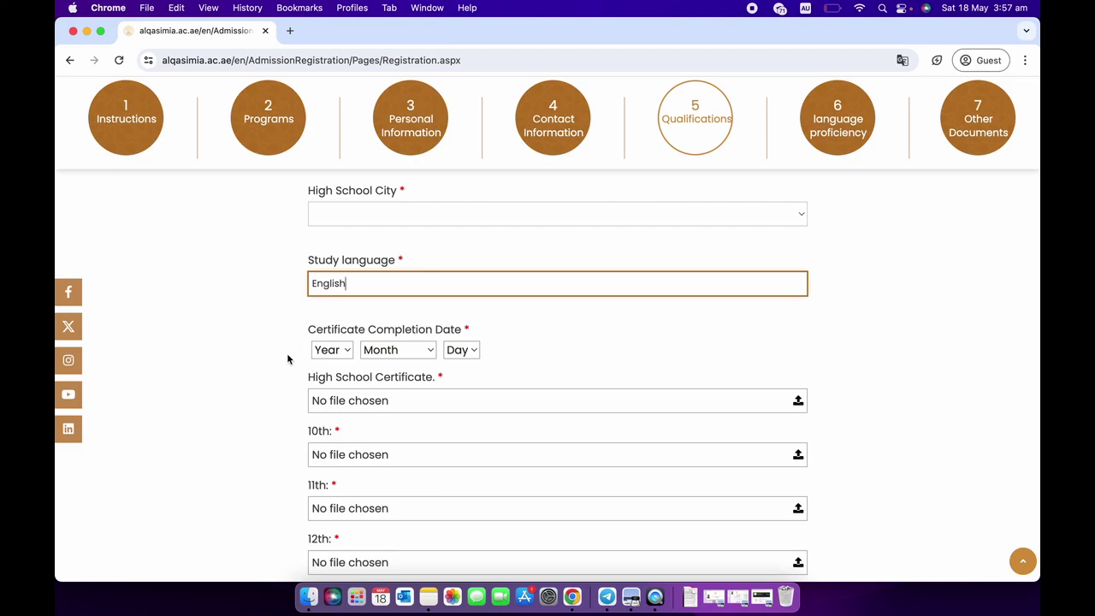
{"action": "scroll", "coordinate": [288, 359], "scroll_direction": "down", "scroll_amount": 3}
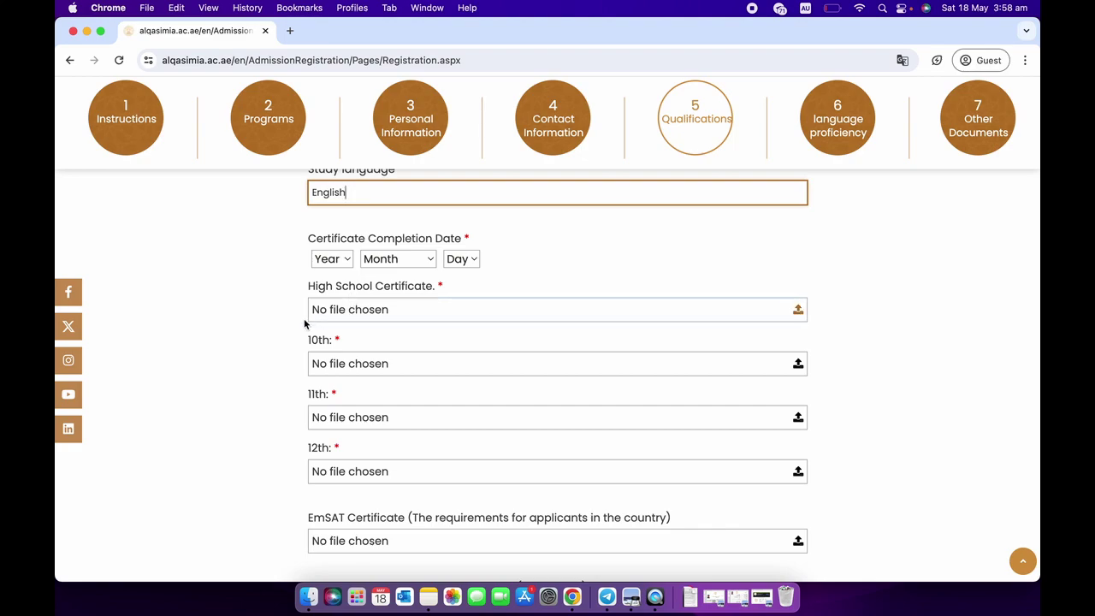
{"action": "scroll", "coordinate": [251, 333], "scroll_direction": "down", "scroll_amount": 1}
{"action": "scroll", "coordinate": [250, 329], "scroll_direction": "down", "scroll_amount": 1}
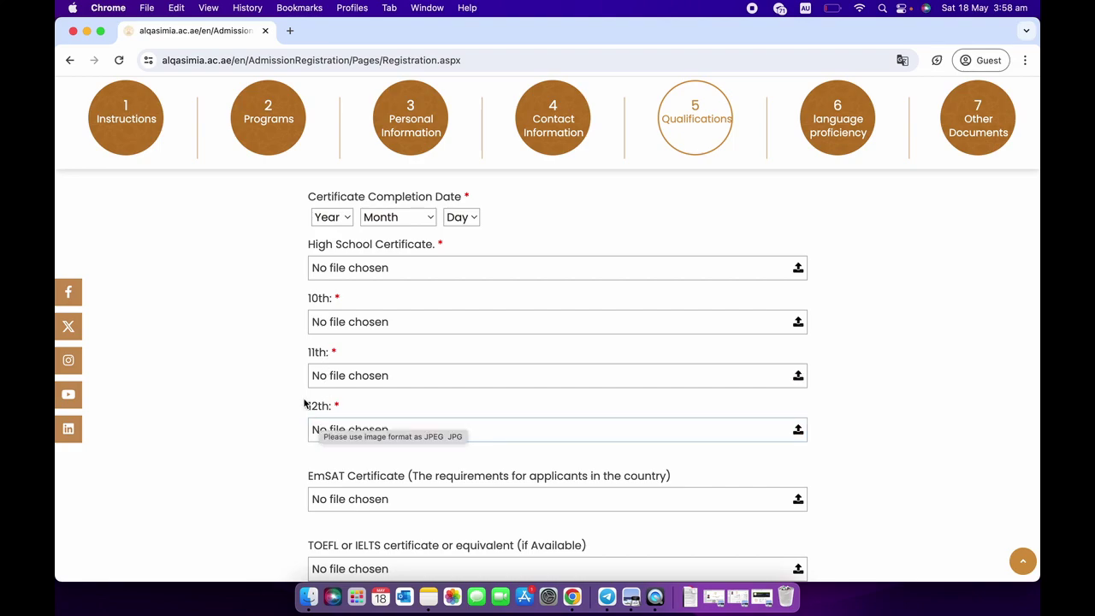
{"action": "scroll", "coordinate": [285, 402], "scroll_direction": "down", "scroll_amount": 1}
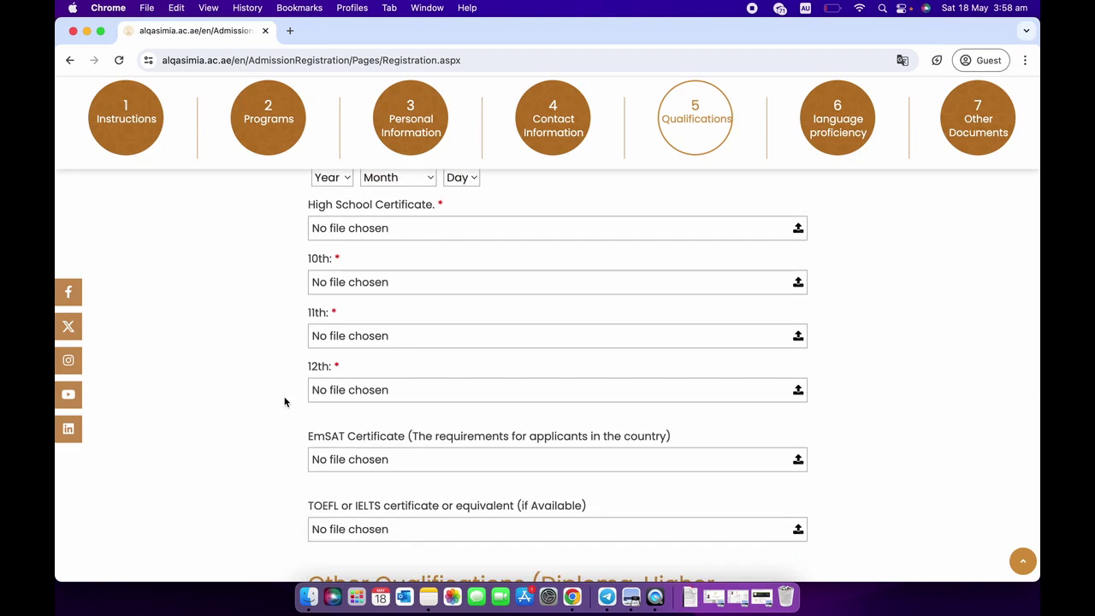
{"action": "scroll", "coordinate": [285, 402], "scroll_direction": "up", "scroll_amount": 1}
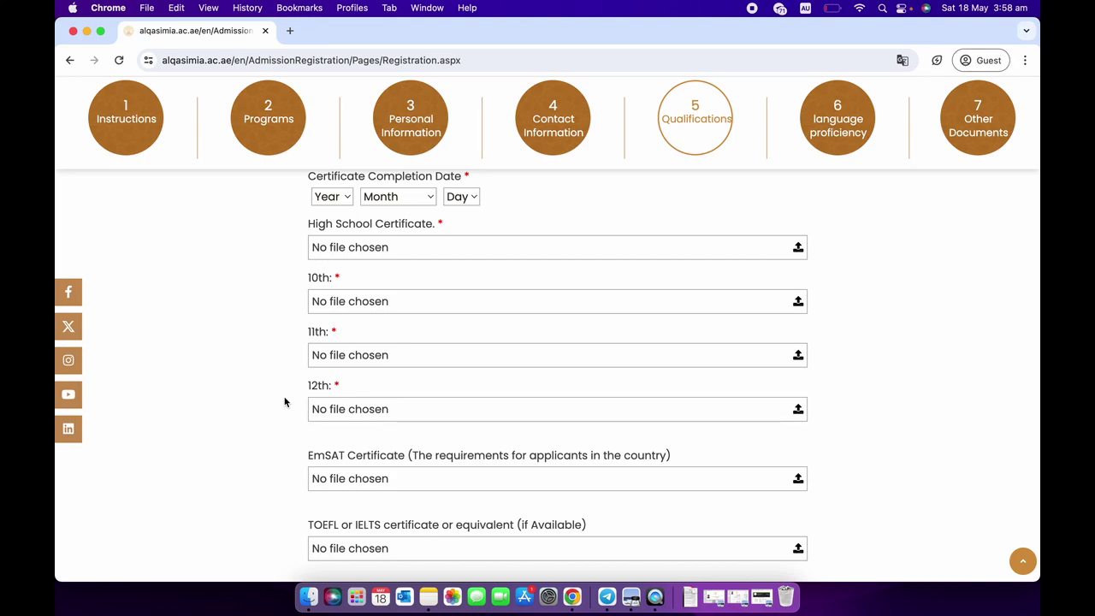
{"action": "scroll", "coordinate": [285, 402], "scroll_direction": "down", "scroll_amount": 2}
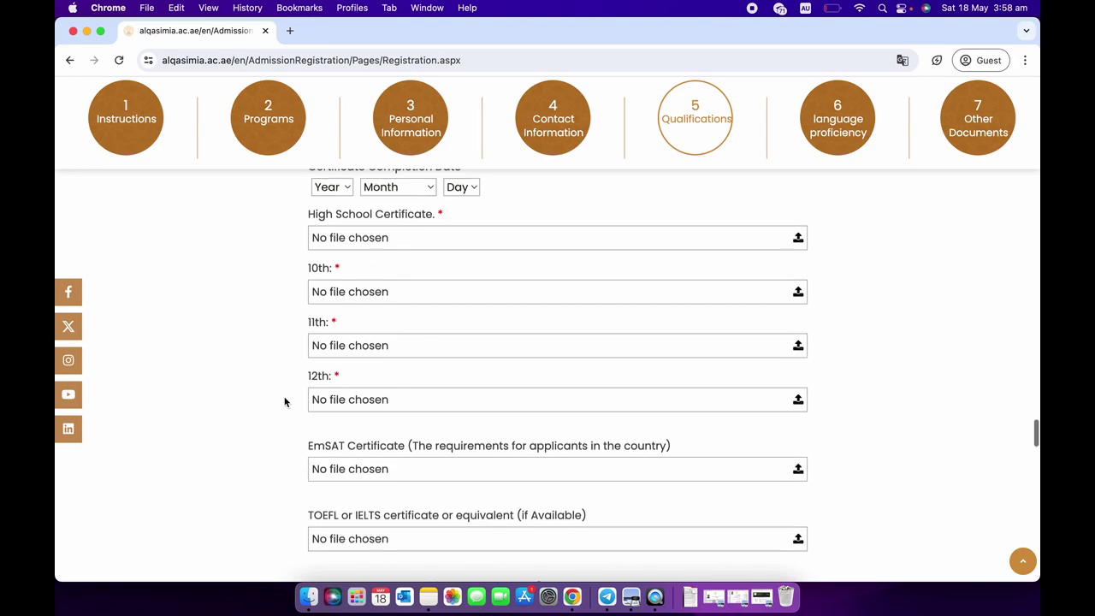
{"action": "scroll", "coordinate": [284, 401], "scroll_direction": "down", "scroll_amount": 5}
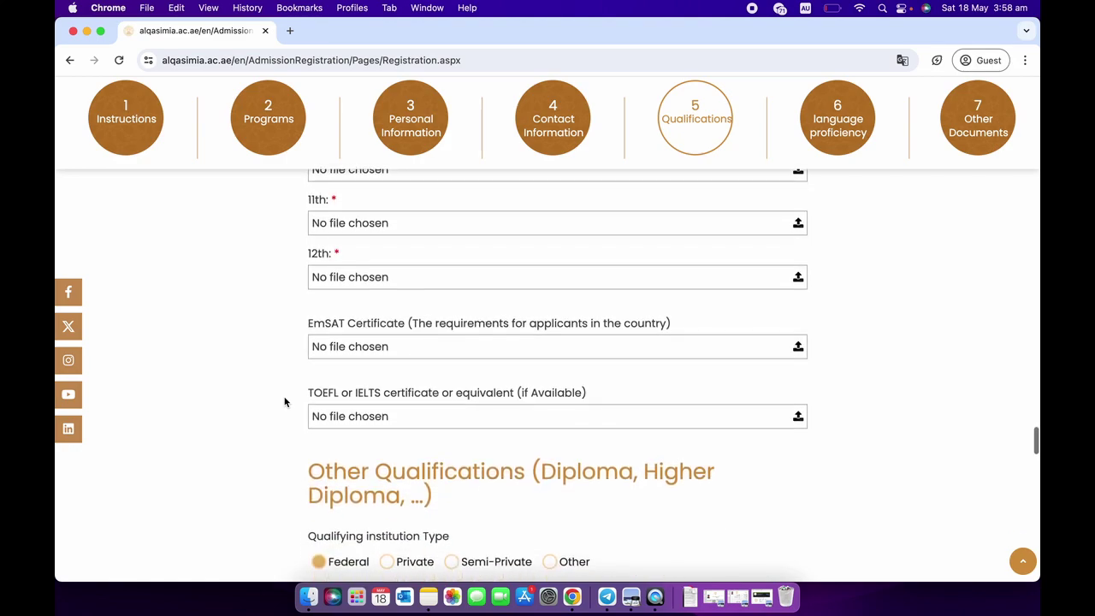
Scroll down to the language proficiency checkboxes for Arabic, English, France and Other.
{"action": "scroll", "coordinate": [286, 400], "scroll_direction": "down", "scroll_amount": 1}
{"action": "scroll", "coordinate": [299, 345], "scroll_direction": "down", "scroll_amount": 3}
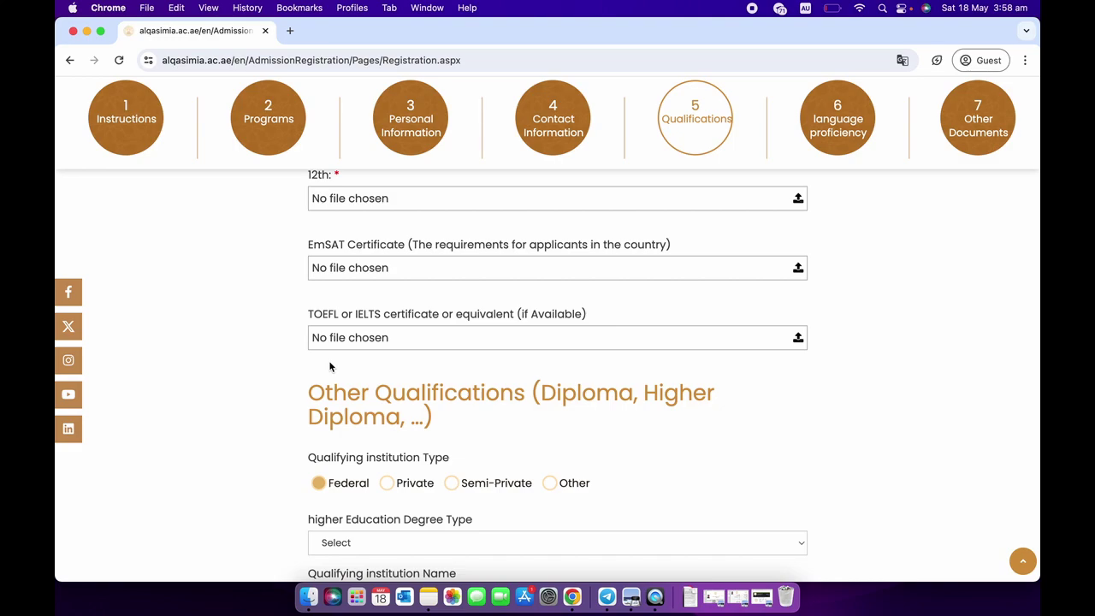
{"action": "scroll", "coordinate": [330, 366], "scroll_direction": "down", "scroll_amount": 1}
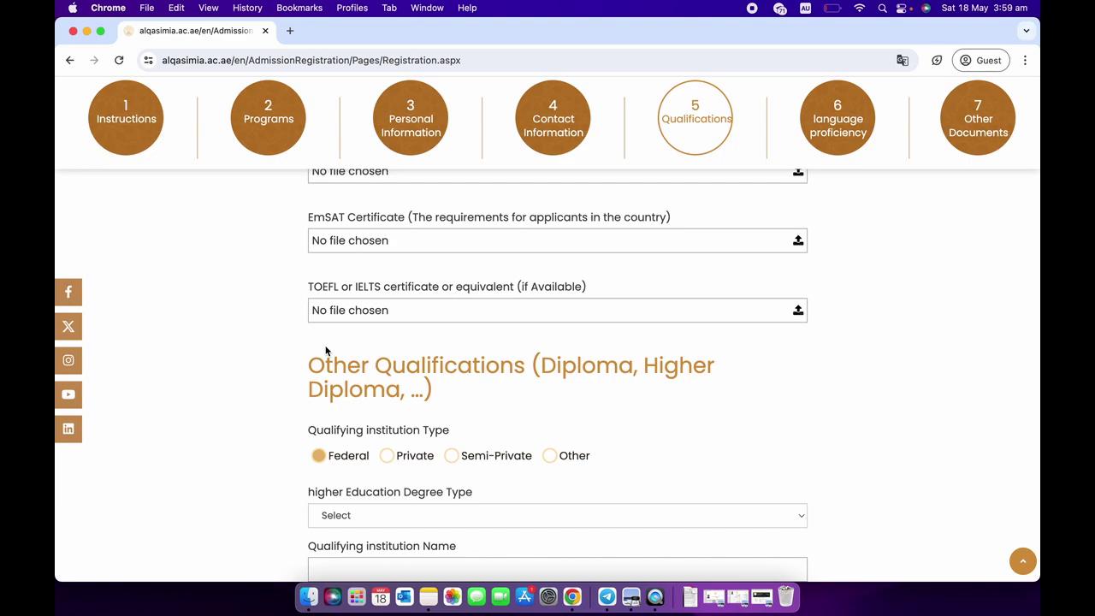
{"action": "scroll", "coordinate": [325, 351], "scroll_direction": "down", "scroll_amount": 3}
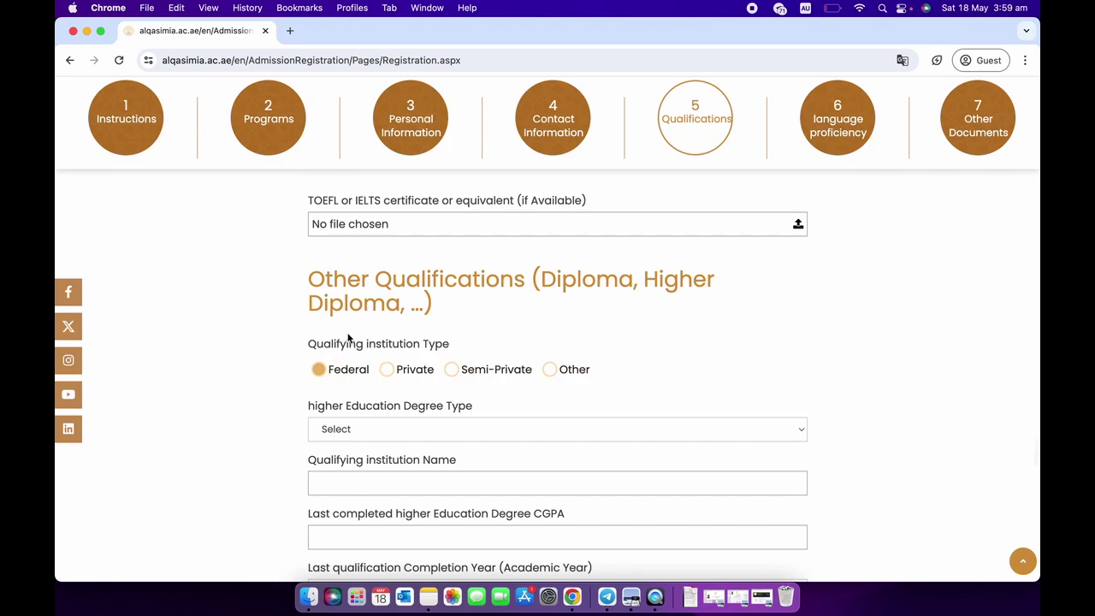
{"action": "scroll", "coordinate": [347, 338], "scroll_direction": "down", "scroll_amount": 2}
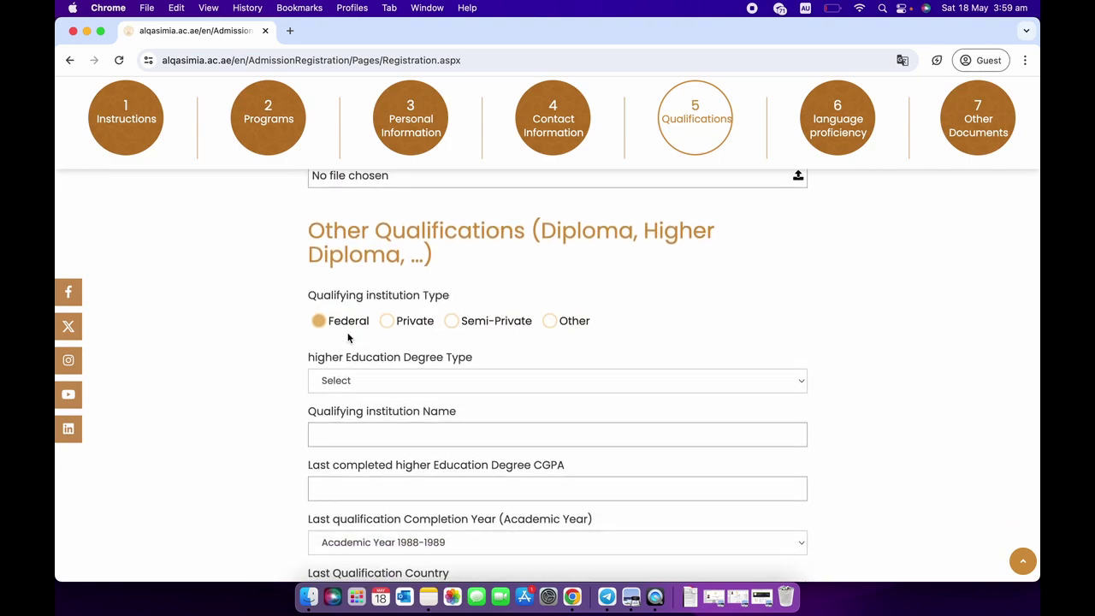
{"action": "scroll", "coordinate": [348, 338], "scroll_direction": "down", "scroll_amount": 1}
{"action": "scroll", "coordinate": [371, 322], "scroll_direction": "down", "scroll_amount": 1}
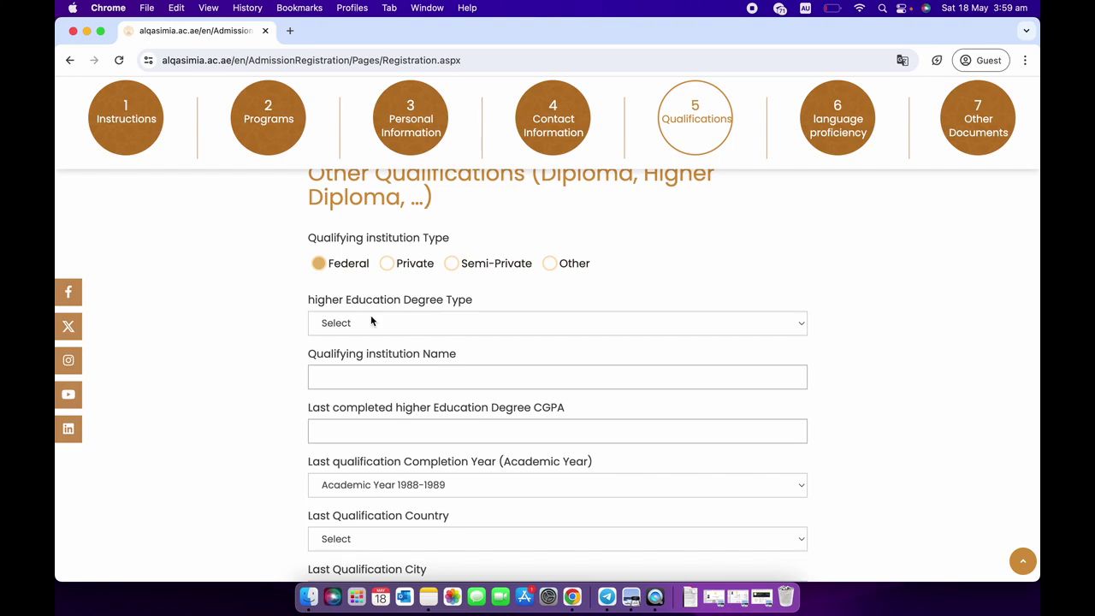
{"action": "scroll", "coordinate": [262, 333], "scroll_direction": "down", "scroll_amount": 1}
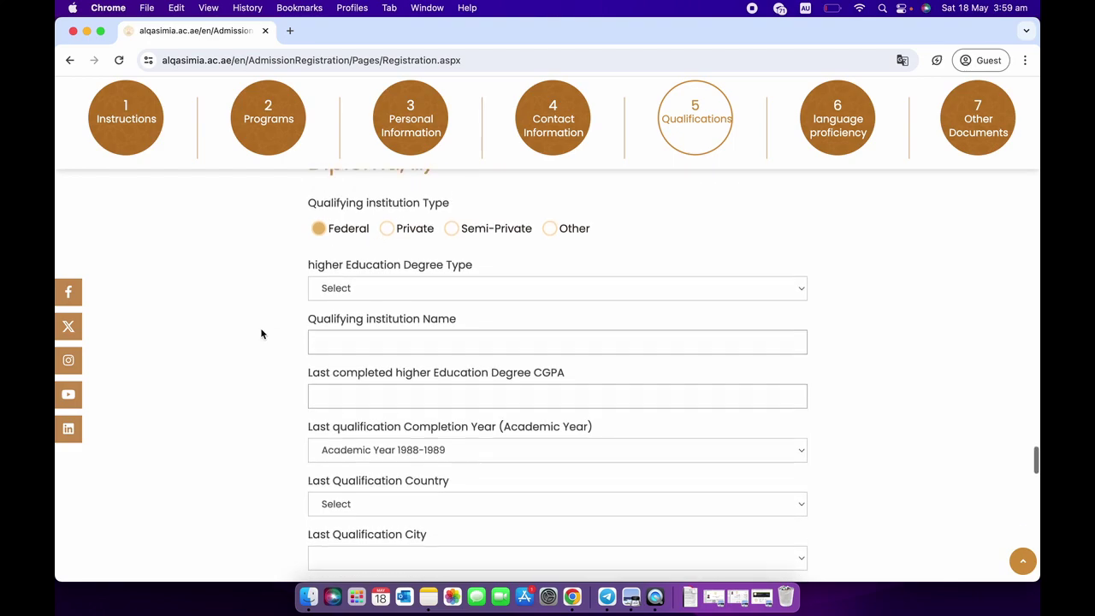
{"action": "scroll", "coordinate": [262, 333], "scroll_direction": "down", "scroll_amount": 5}
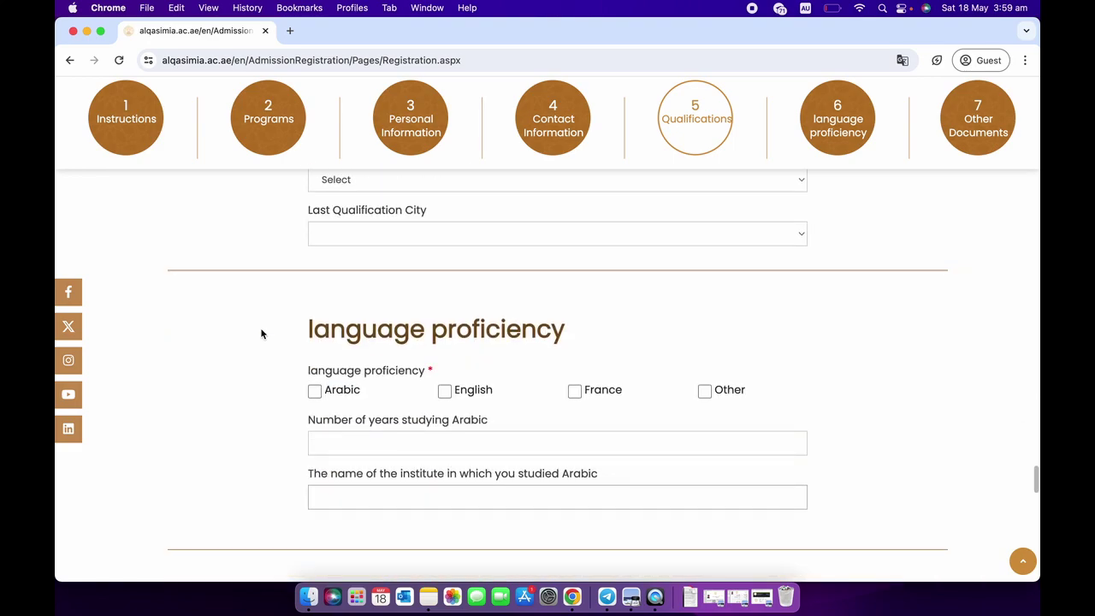
{"action": "scroll", "coordinate": [327, 363], "scroll_direction": "down", "scroll_amount": 2}
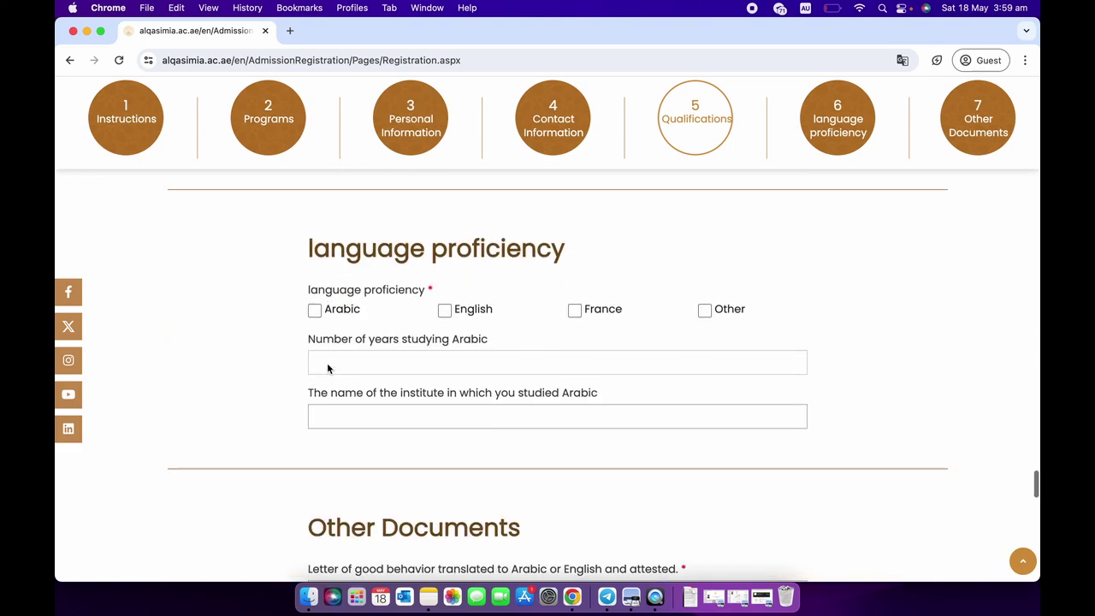
Tick English and choose Native English Speaker as its exam certificate.
{"action": "left_click", "coordinate": [445, 301]}
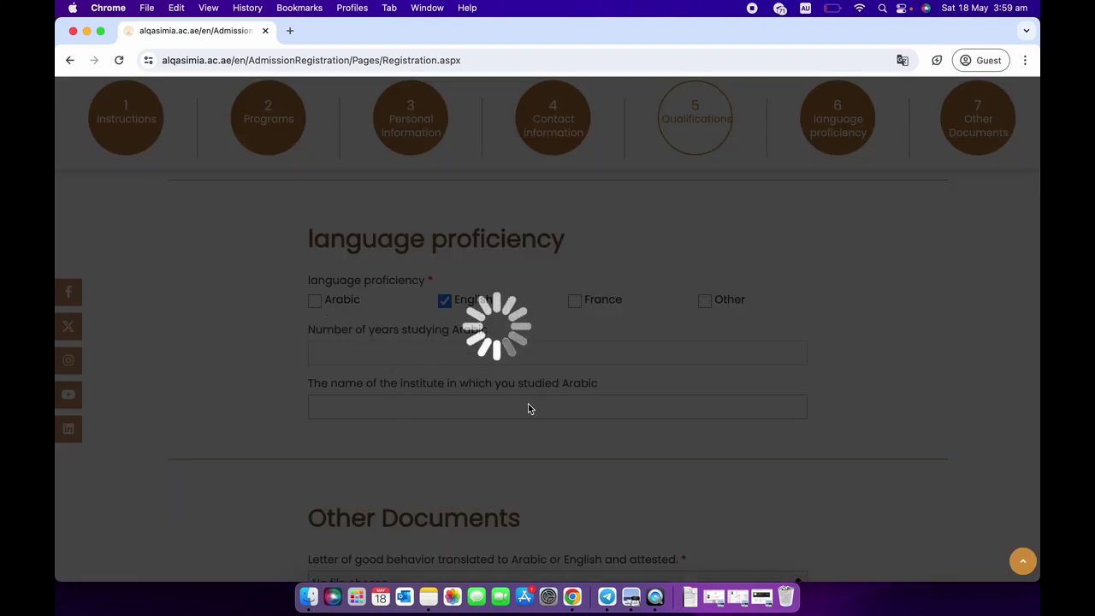
{"action": "scroll", "coordinate": [520, 413], "scroll_direction": "down", "scroll_amount": 1}
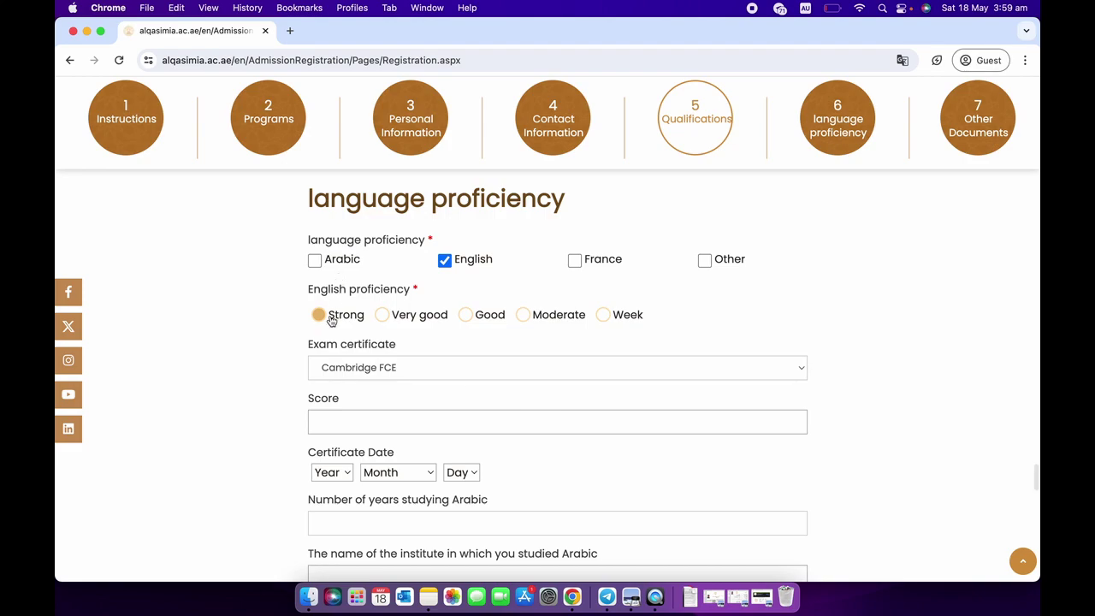
{"action": "left_click", "coordinate": [342, 368]}
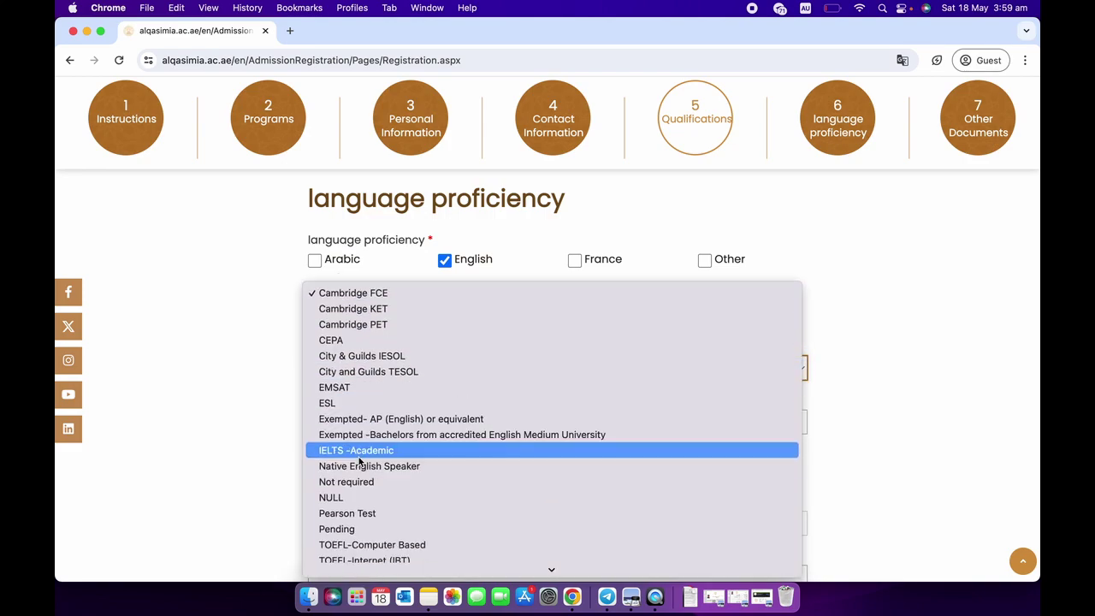
{"action": "scroll", "coordinate": [237, 462], "scroll_direction": "down", "scroll_amount": 1}
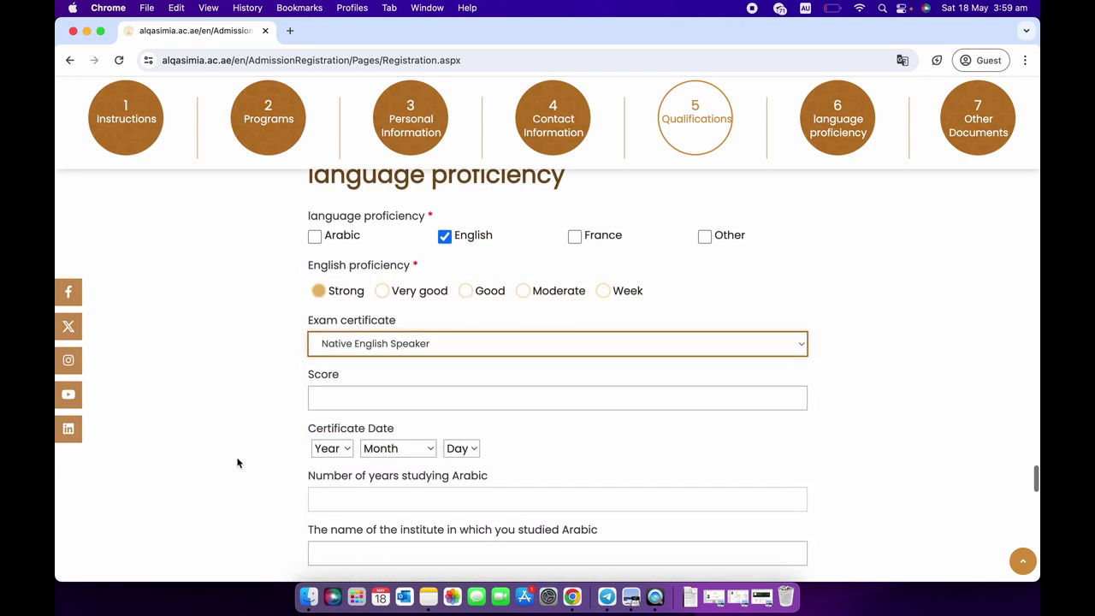
{"action": "left_click", "coordinate": [366, 399]}
{"action": "left_click", "coordinate": [757, 275]}
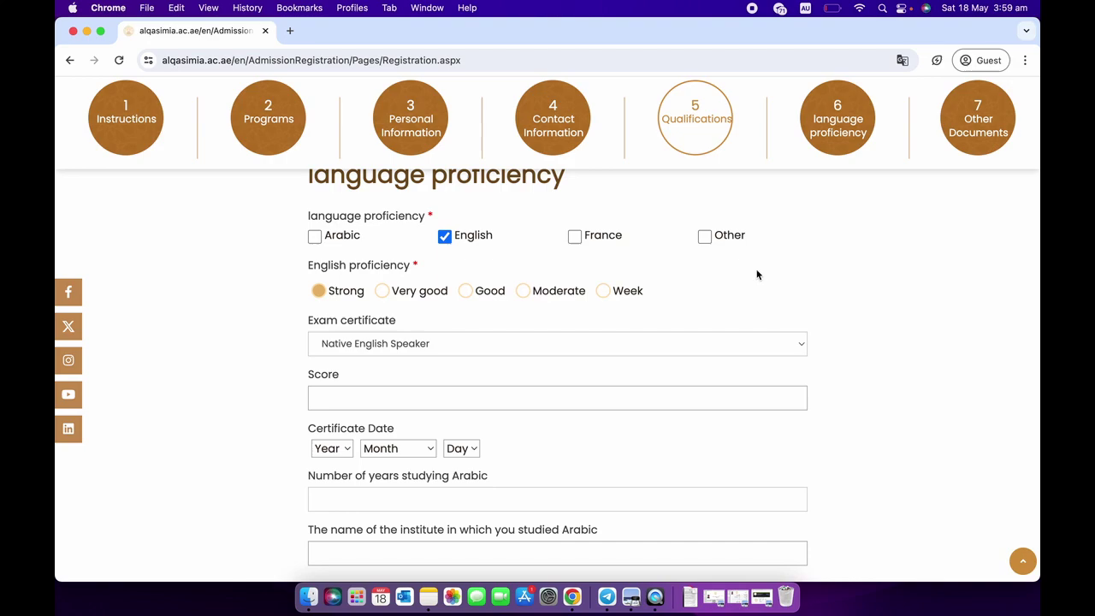
Tick Other and add Uzbek and Farsi as other languages.
{"action": "left_click", "coordinate": [704, 236]}
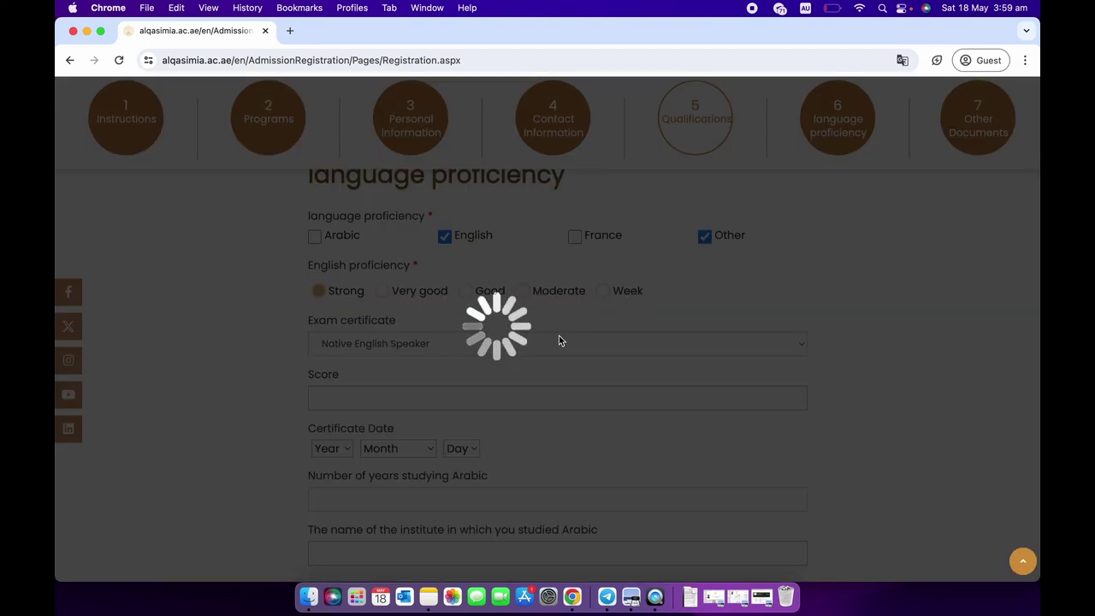
{"action": "scroll", "coordinate": [338, 385], "scroll_direction": "down", "scroll_amount": 5}
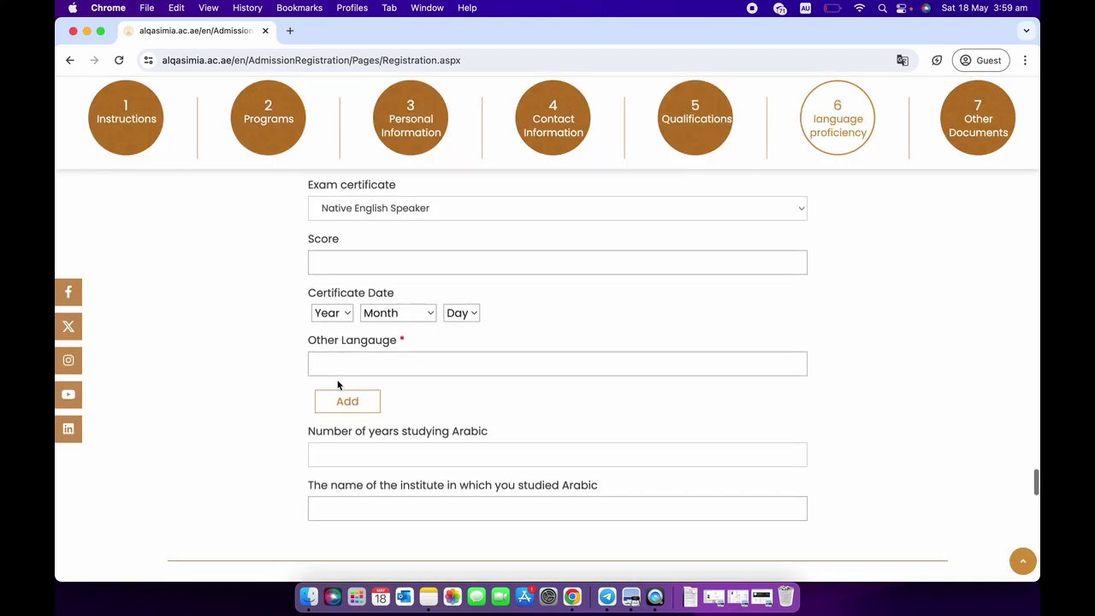
{"action": "left_click", "coordinate": [344, 368]}
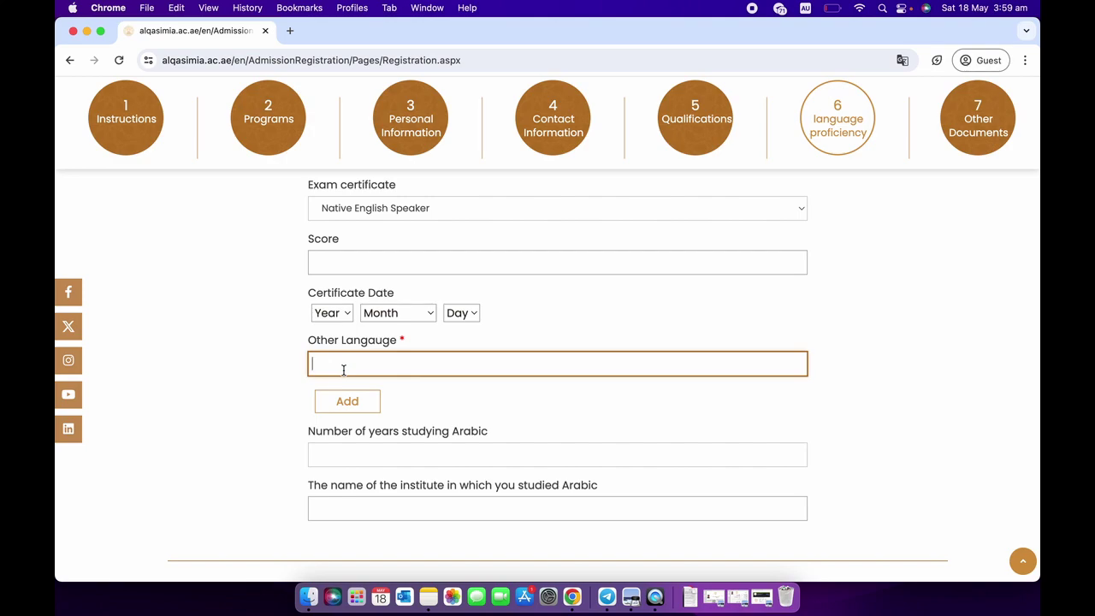
{"action": "type", "text": "Uzbek"}
{"action": "left_click", "coordinate": [332, 406]}
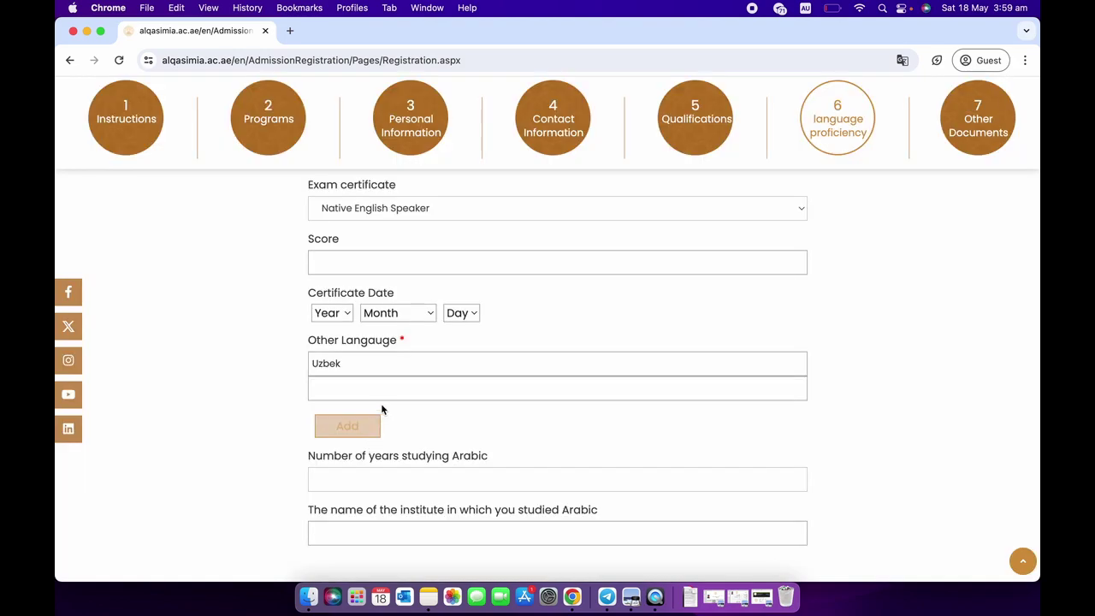
{"action": "left_click", "coordinate": [381, 397]}
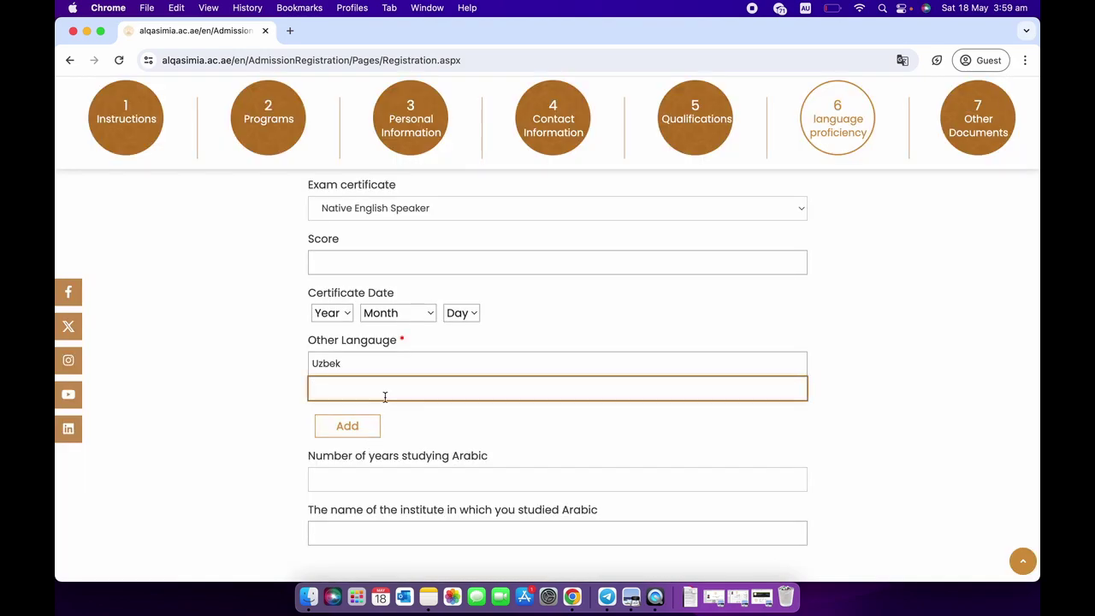
{"action": "type", "text": "Farsi"}
Open the certificate year list twice and leave the year unset.
{"action": "scroll", "coordinate": [275, 337], "scroll_direction": "up", "scroll_amount": 2}
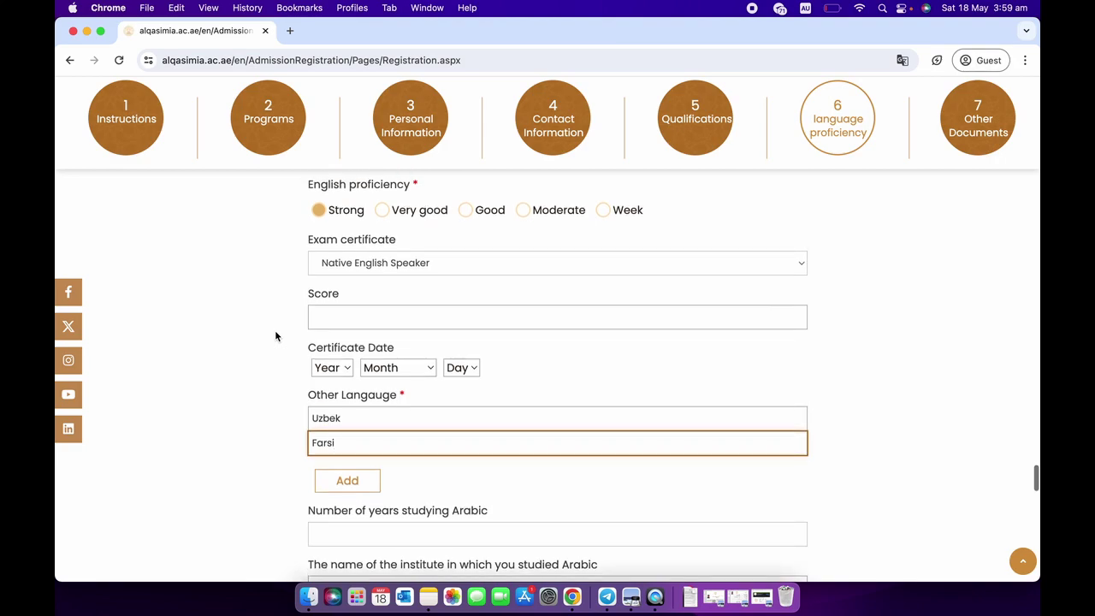
{"action": "left_click", "coordinate": [335, 368]}
{"action": "left_click", "coordinate": [291, 367]}
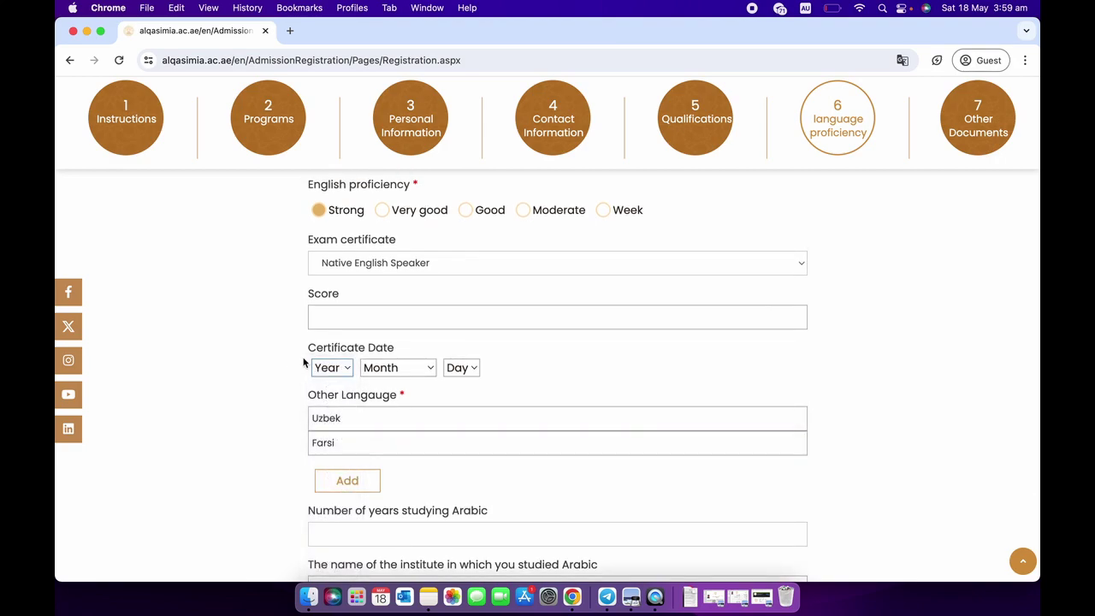
{"action": "left_click", "coordinate": [340, 373]}
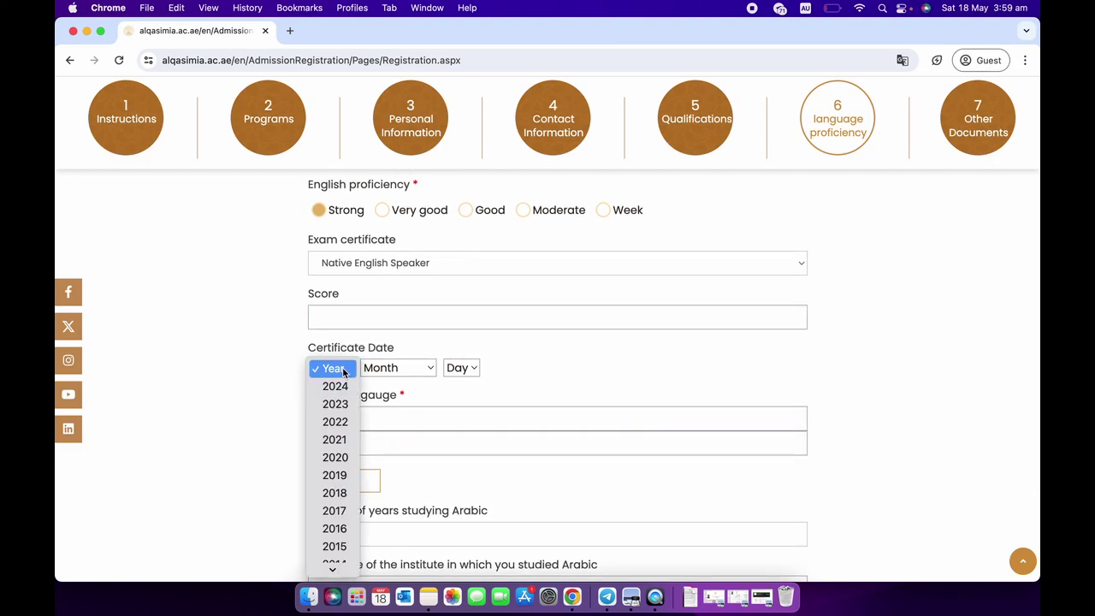
{"action": "left_click", "coordinate": [293, 374]}
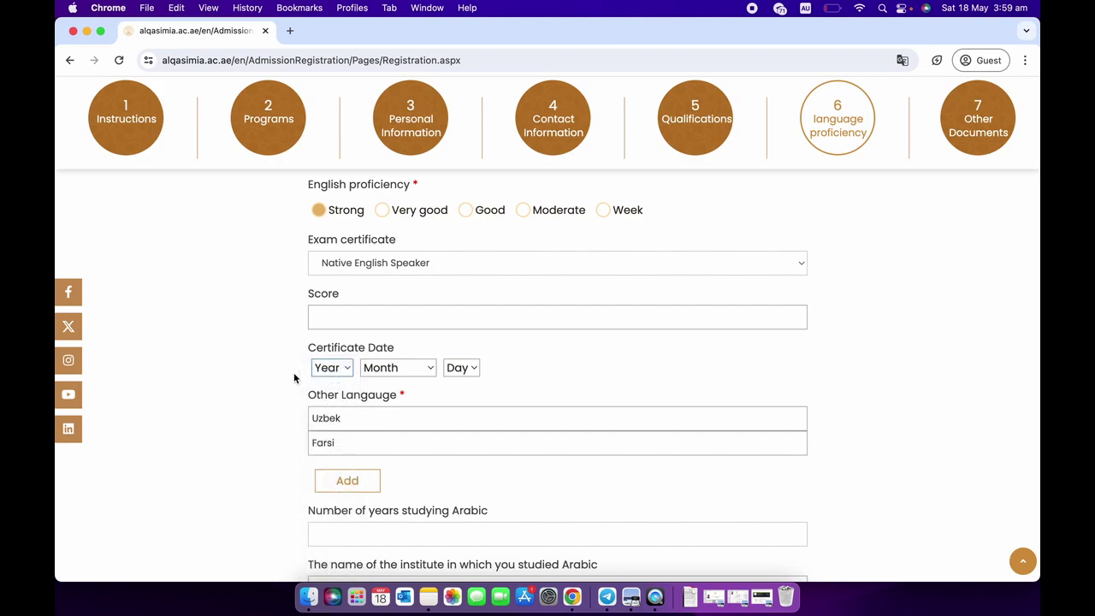
{"action": "scroll", "coordinate": [294, 378], "scroll_direction": "up", "scroll_amount": 2}
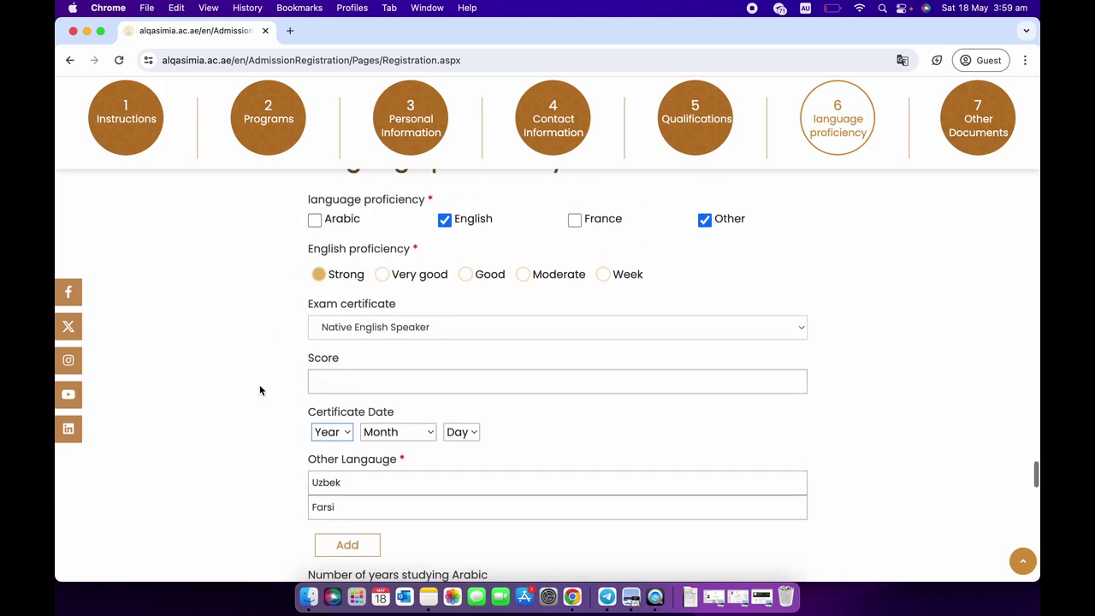
{"action": "scroll", "coordinate": [262, 386], "scroll_direction": "down", "scroll_amount": 6}
Enter 0 years of Arabic study and '-' as the Arabic institute.
{"action": "left_click", "coordinate": [368, 353]}
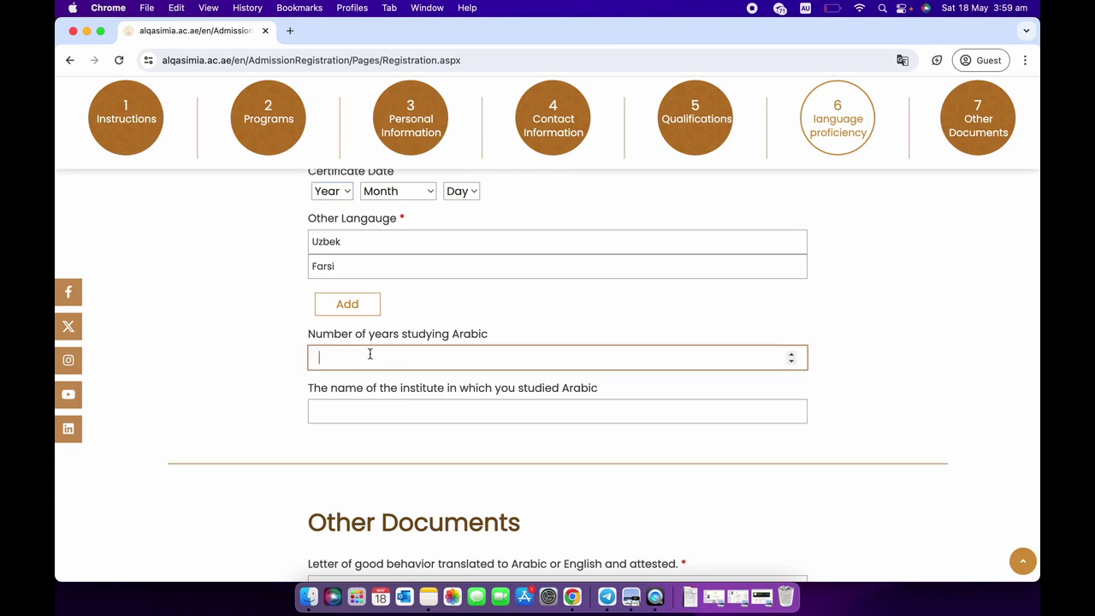
{"action": "type", "text": "0"}
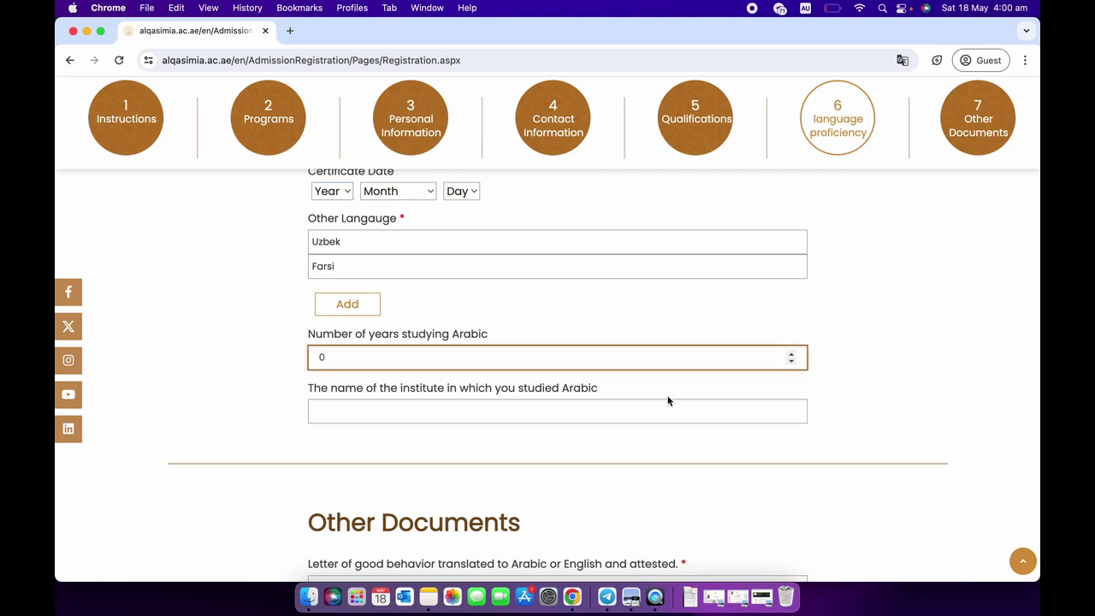
{"action": "left_click", "coordinate": [655, 411]}
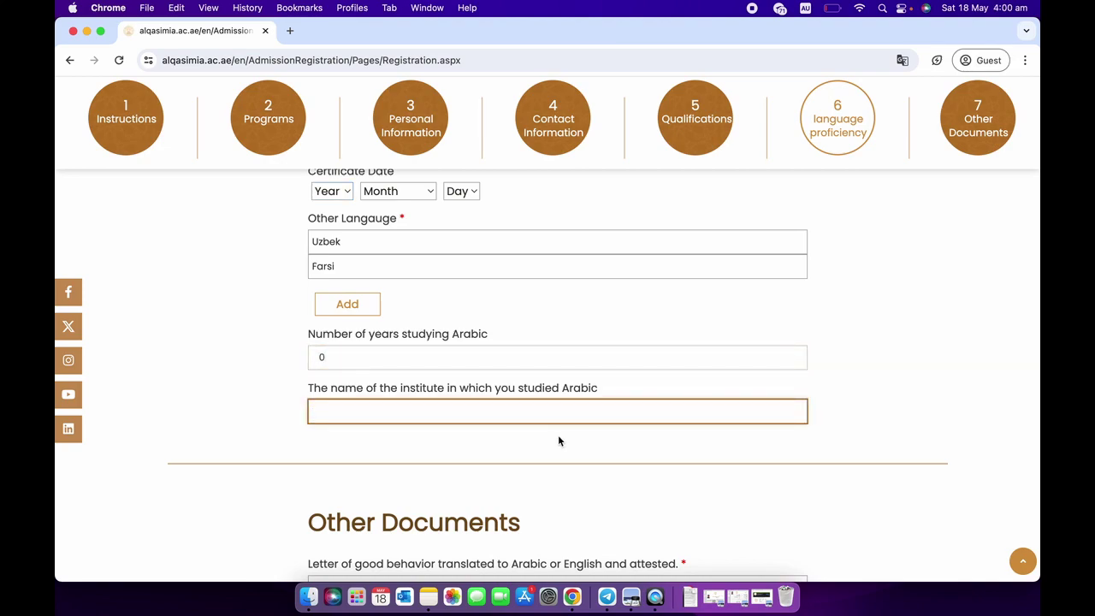
{"action": "type", "text": "-"}
{"action": "left_click", "coordinate": [313, 432]}
{"action": "scroll", "coordinate": [314, 432], "scroll_direction": "down", "scroll_amount": 5}
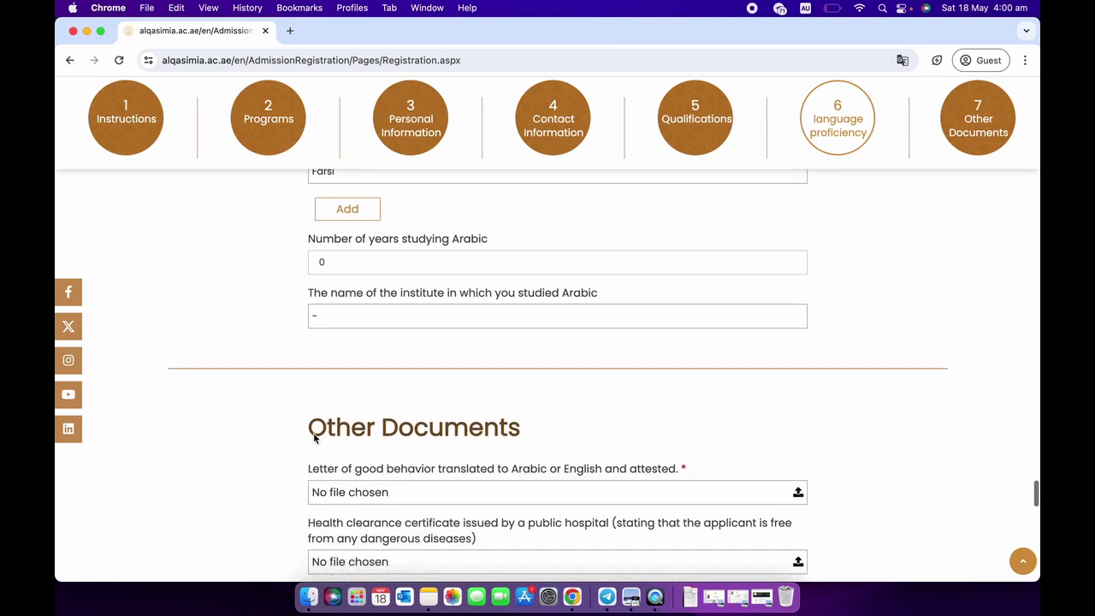
{"action": "scroll", "coordinate": [313, 434], "scroll_direction": "down", "scroll_amount": 2}
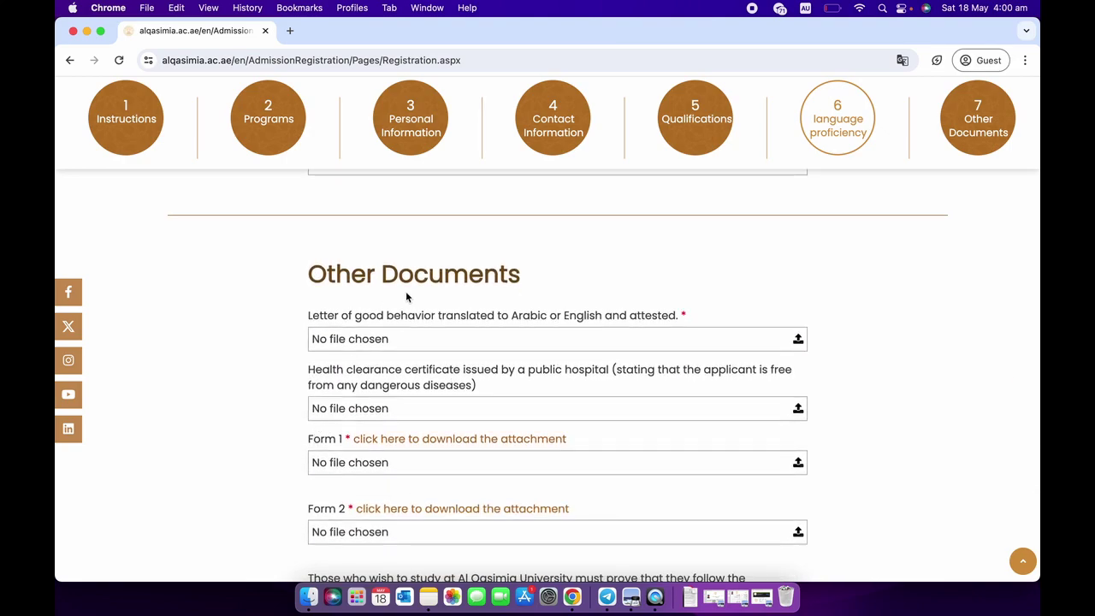
{"action": "scroll", "coordinate": [408, 296], "scroll_direction": "down", "scroll_amount": 2}
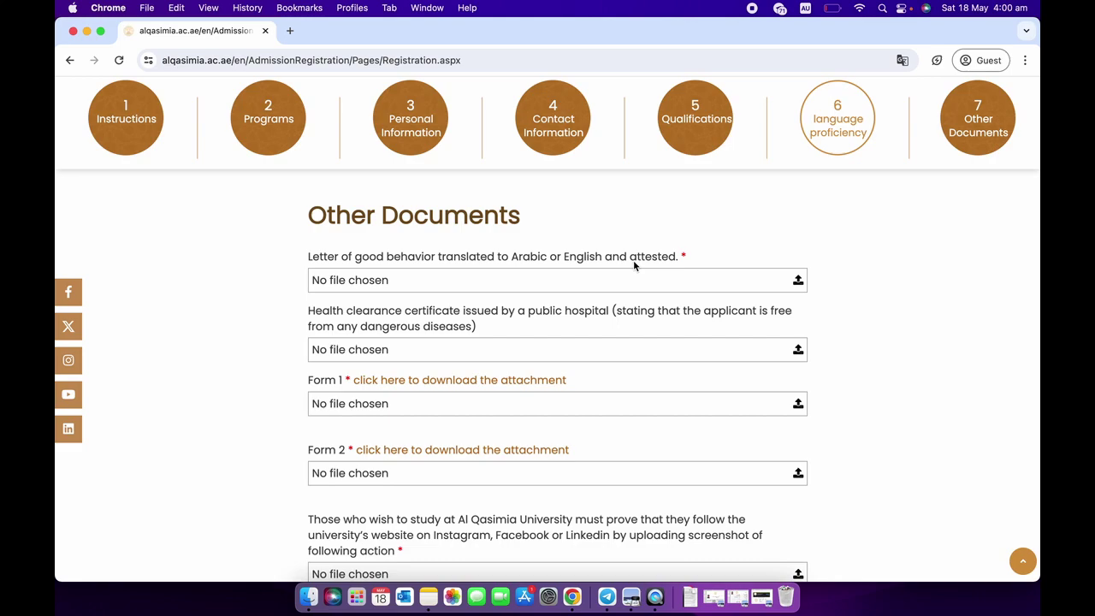
{"action": "scroll", "coordinate": [634, 265], "scroll_direction": "down", "scroll_amount": 1}
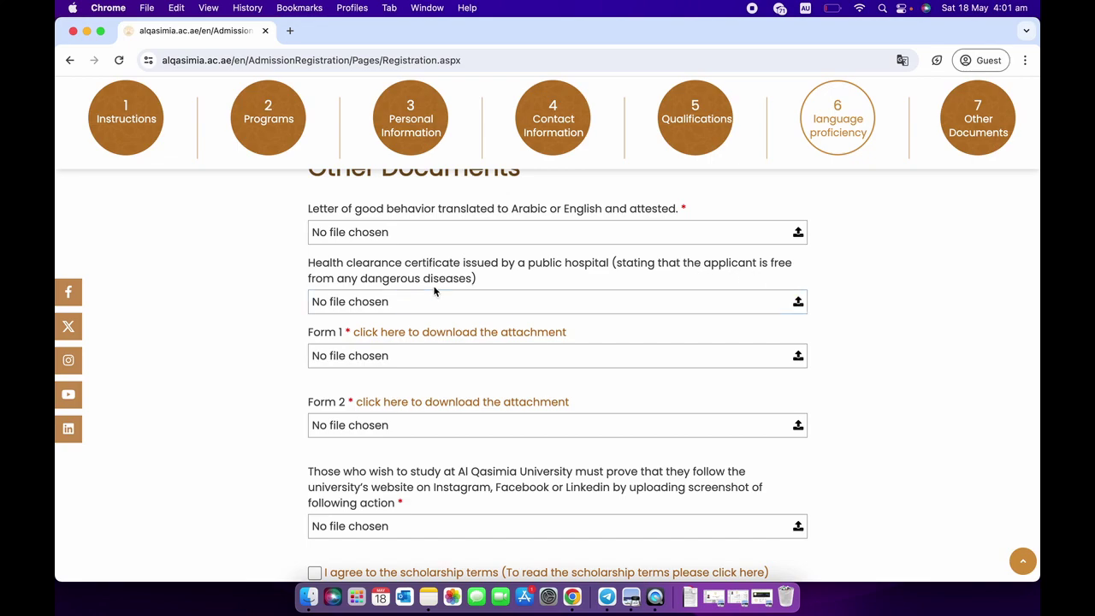
Scroll past the upload fields to the scholarship, admission and pledge agreement checkboxes.
{"action": "scroll", "coordinate": [455, 348], "scroll_direction": "down", "scroll_amount": 1}
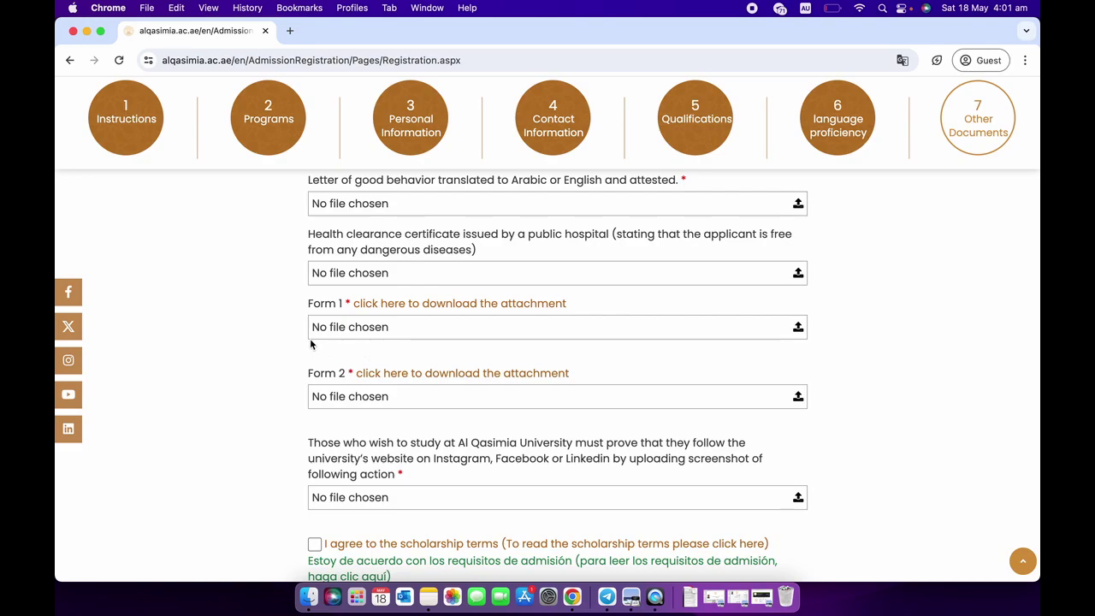
{"action": "scroll", "coordinate": [310, 338], "scroll_direction": "down", "scroll_amount": 2}
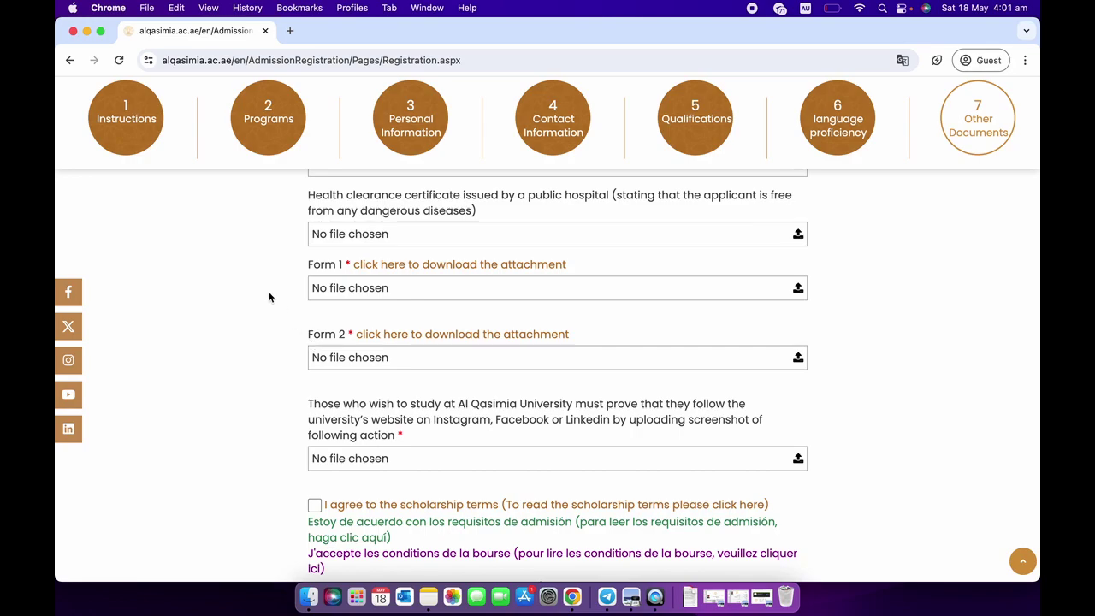
{"action": "scroll", "coordinate": [295, 334], "scroll_direction": "down", "scroll_amount": 1}
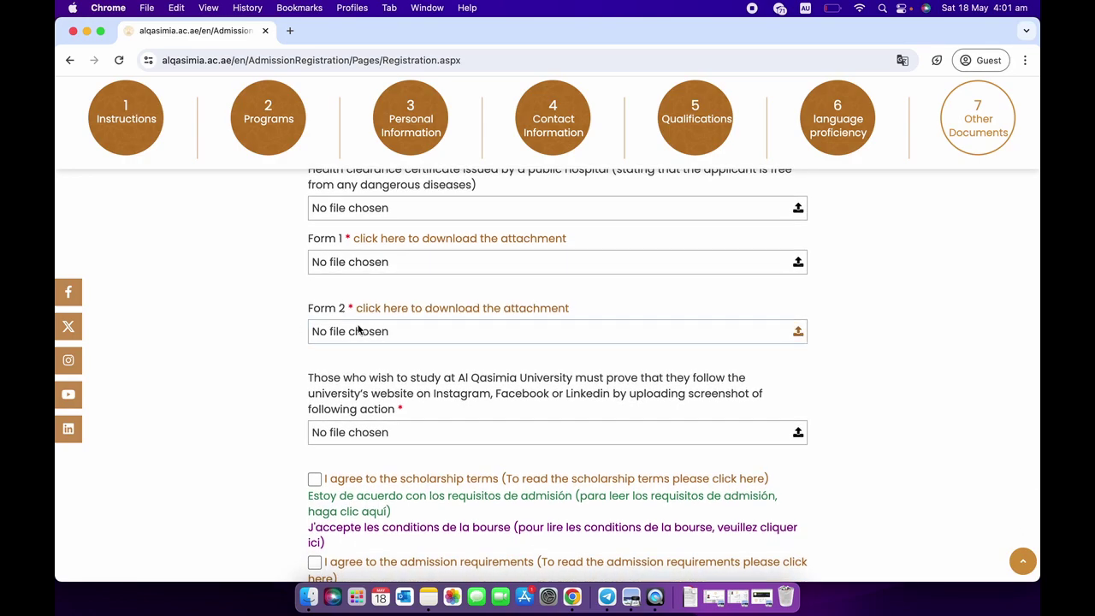
{"action": "scroll", "coordinate": [312, 348], "scroll_direction": "down", "scroll_amount": 2}
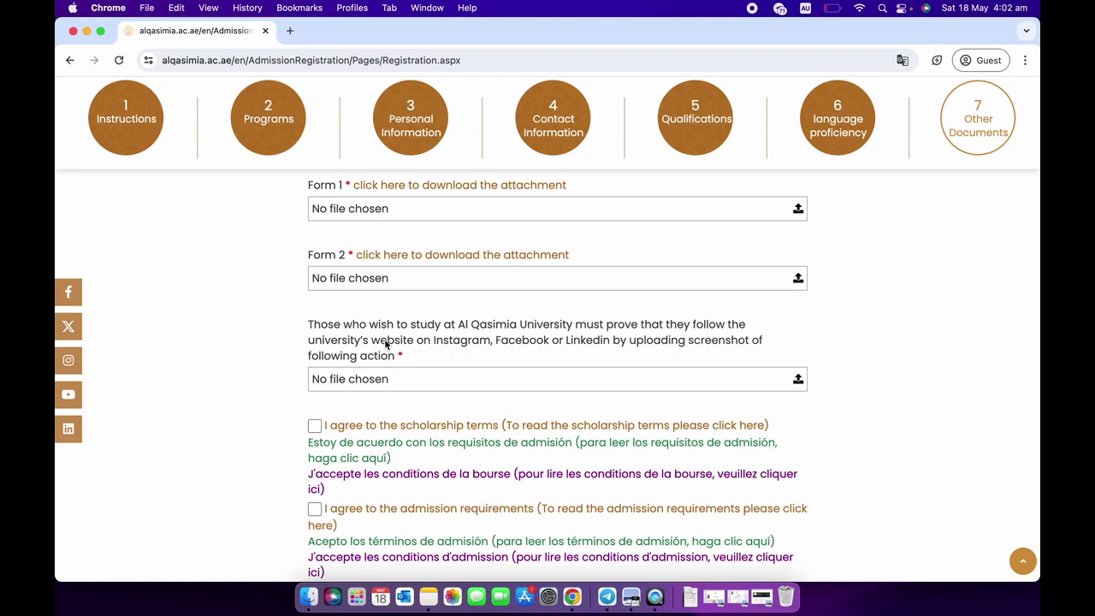
{"action": "scroll", "coordinate": [338, 357], "scroll_direction": "down", "scroll_amount": 1}
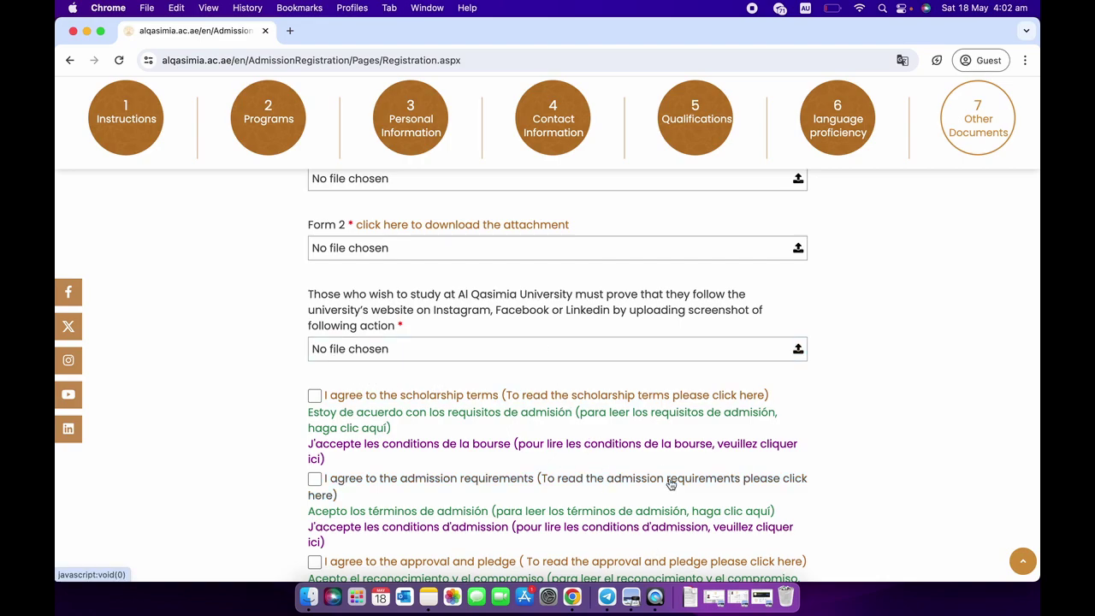
Open Screen Shot 2023-06-14 at 5.10.28 pm from the Dock in Preview.
{"action": "left_click", "coordinate": [765, 602]}
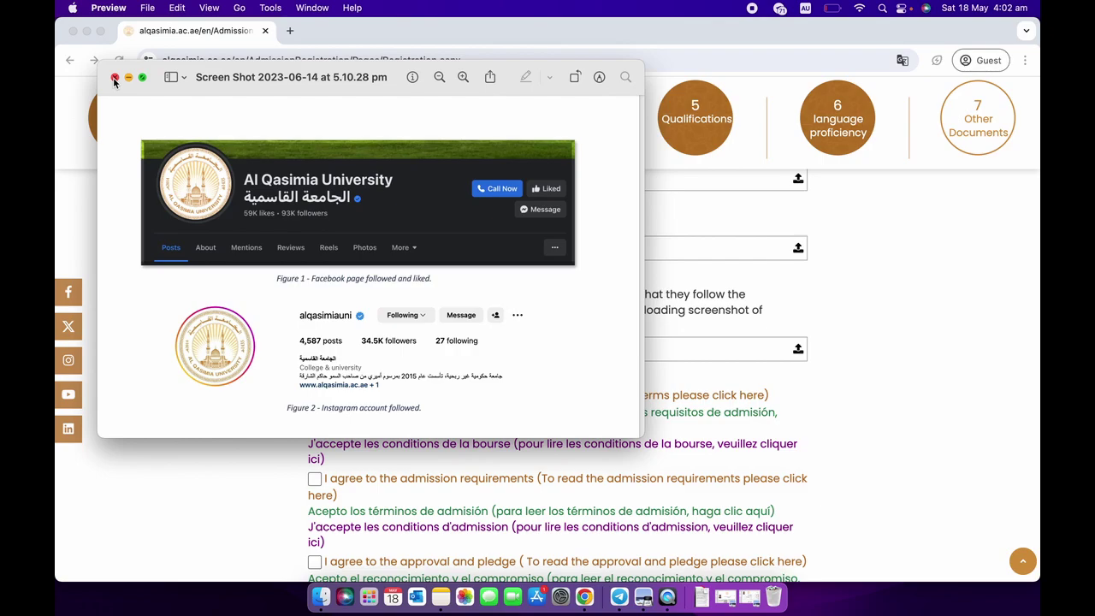
Close Preview and tick the scholarship terms, admission requirements and approval-and-pledge checkboxes.
{"action": "left_click", "coordinate": [114, 78]}
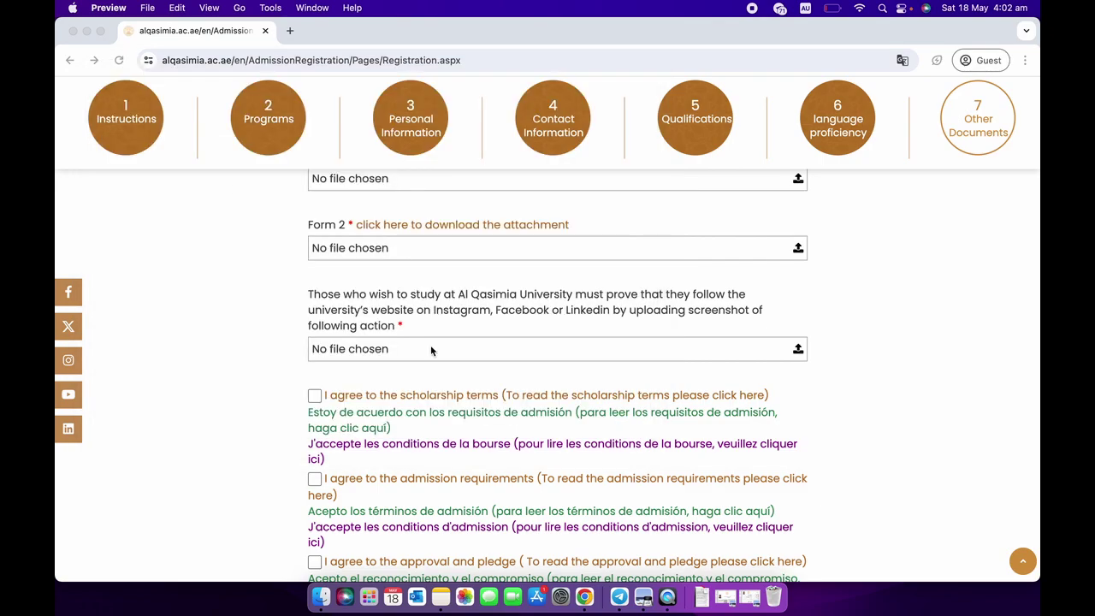
{"action": "scroll", "coordinate": [496, 412], "scroll_direction": "down", "scroll_amount": 2}
{"action": "left_click", "coordinate": [315, 332]}
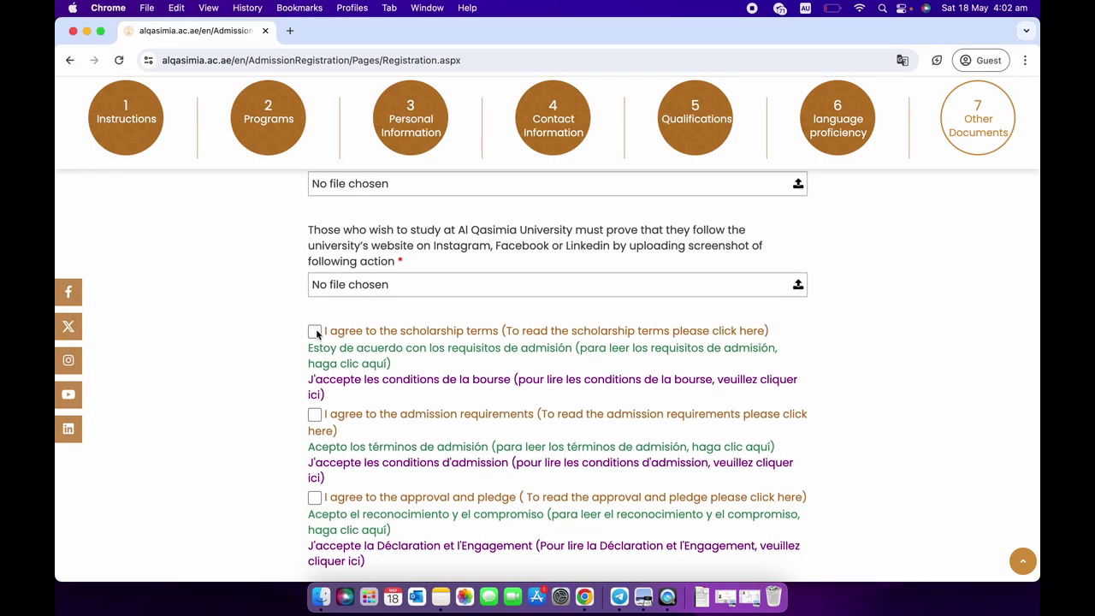
{"action": "left_click", "coordinate": [315, 332]}
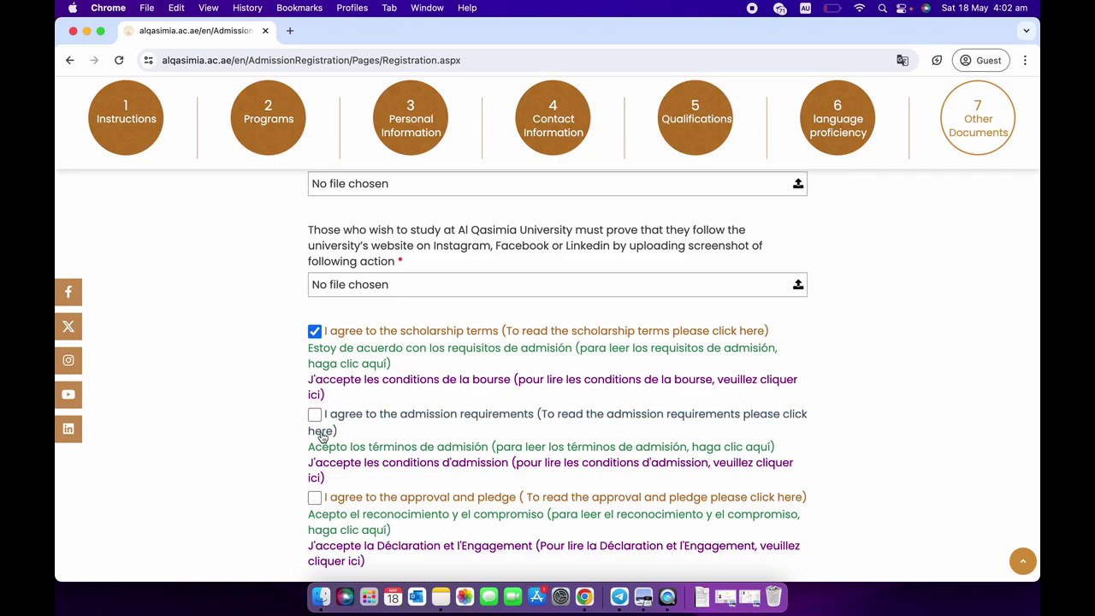
{"action": "left_click", "coordinate": [315, 414]}
{"action": "scroll", "coordinate": [314, 415], "scroll_direction": "down", "scroll_amount": 1}
{"action": "scroll", "coordinate": [314, 416], "scroll_direction": "down", "scroll_amount": 2}
{"action": "left_click", "coordinate": [314, 392]}
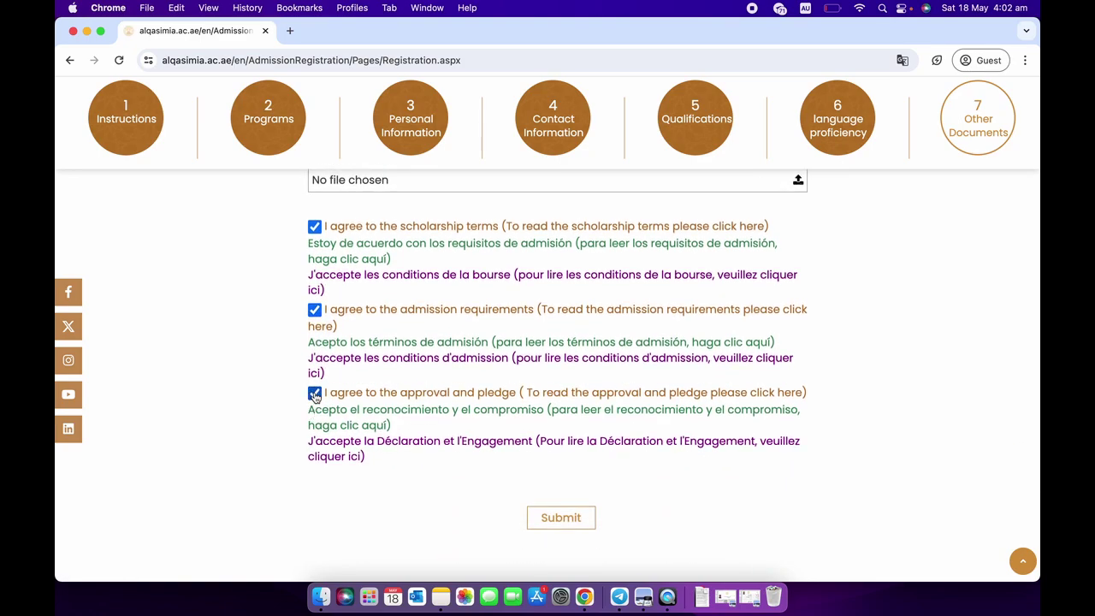
{"action": "scroll", "coordinate": [314, 394], "scroll_direction": "up", "scroll_amount": 3}
{"action": "scroll", "coordinate": [262, 357], "scroll_direction": "up", "scroll_amount": 2}
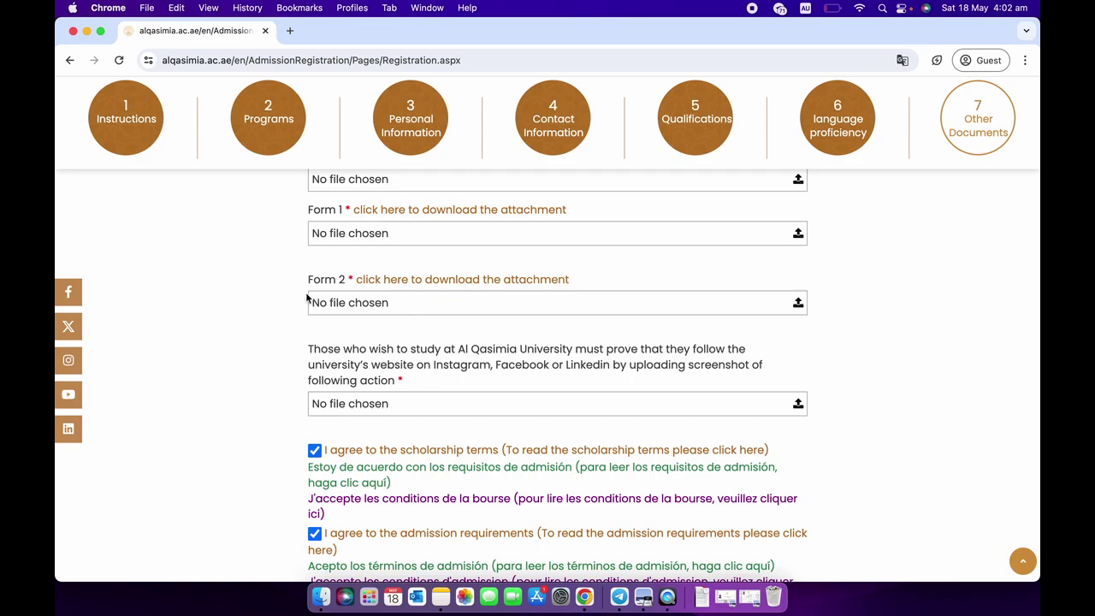
{"action": "scroll", "coordinate": [307, 298], "scroll_direction": "up", "scroll_amount": 20}
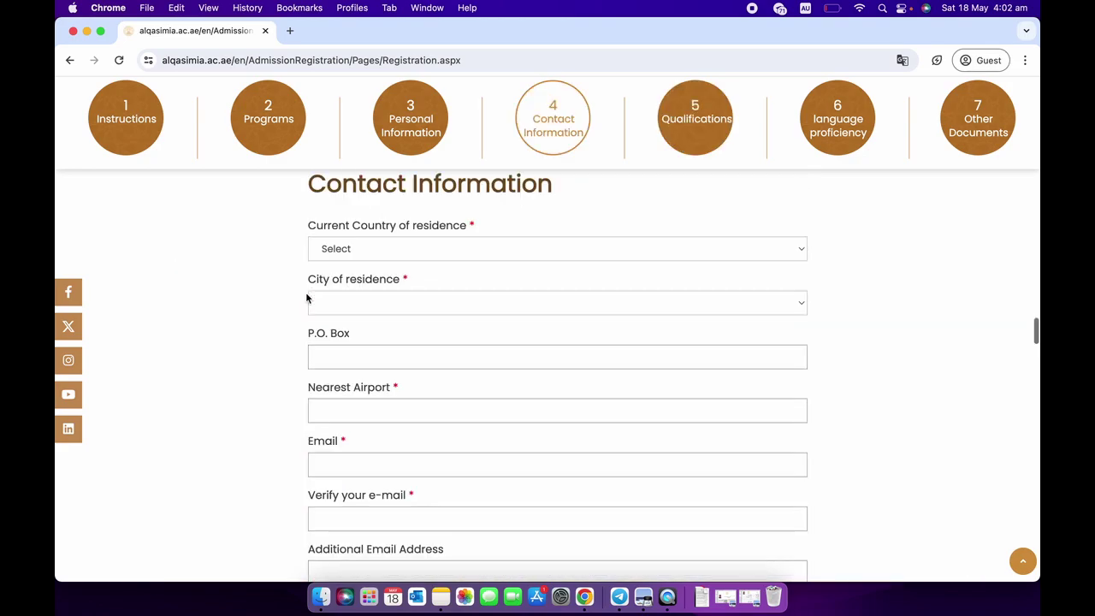
{"action": "scroll", "coordinate": [306, 298], "scroll_direction": "up", "scroll_amount": 20}
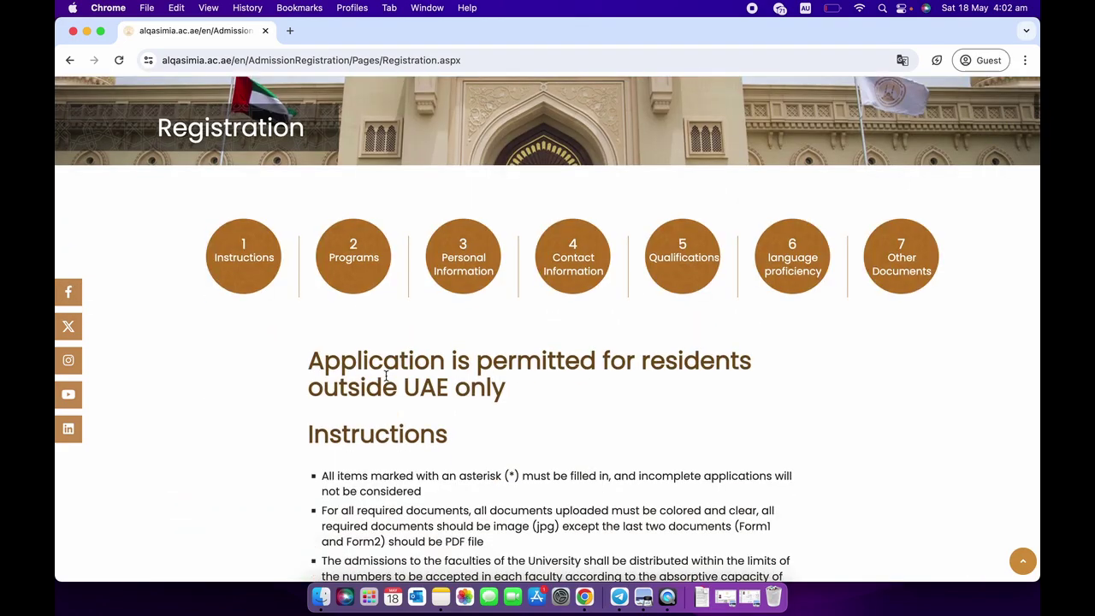
{"action": "scroll", "coordinate": [389, 387], "scroll_direction": "down", "scroll_amount": 5}
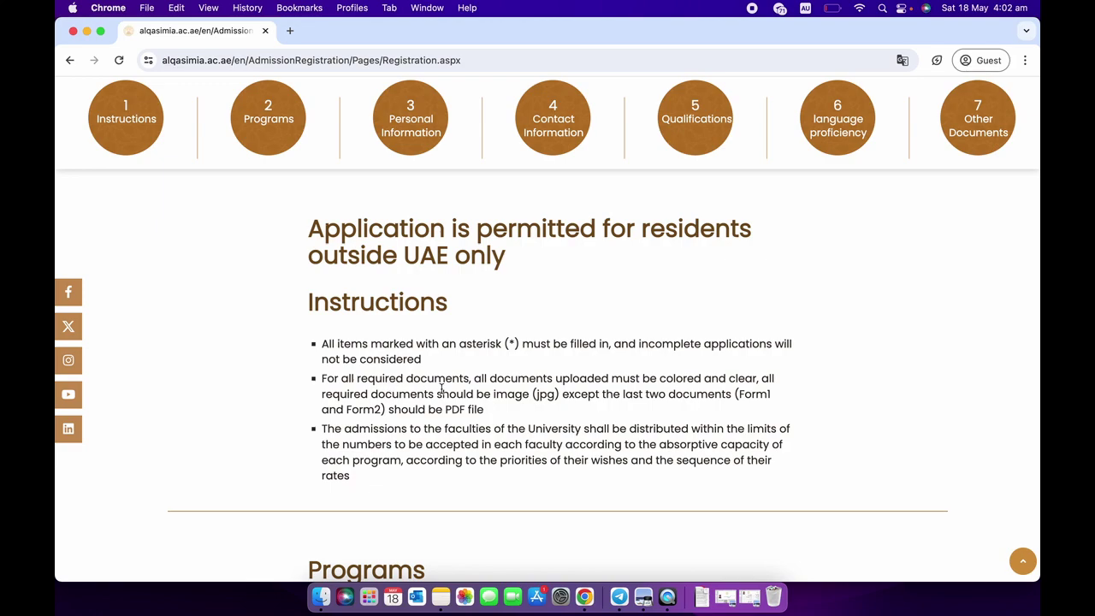
{"action": "left_click_drag", "start_coordinate": [472, 377], "coordinate": [614, 382]}
{"action": "left_click", "coordinate": [637, 415]}
{"action": "scroll", "coordinate": [637, 415], "scroll_direction": "down", "scroll_amount": 2}
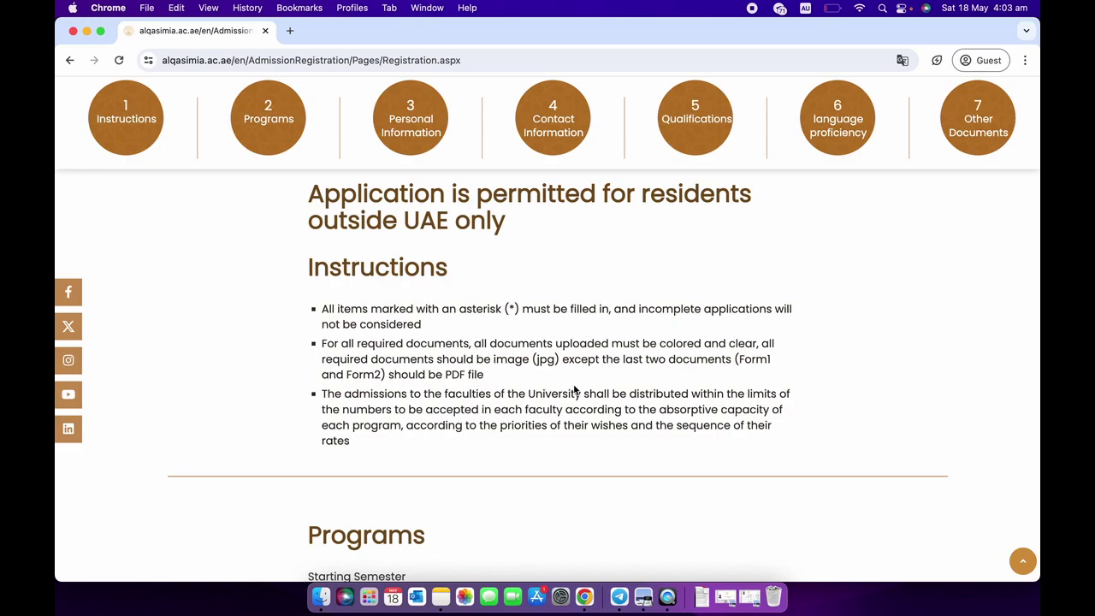
{"action": "scroll", "coordinate": [584, 467], "scroll_direction": "down", "scroll_amount": 5}
{"action": "scroll", "coordinate": [585, 475], "scroll_direction": "up", "scroll_amount": 10}
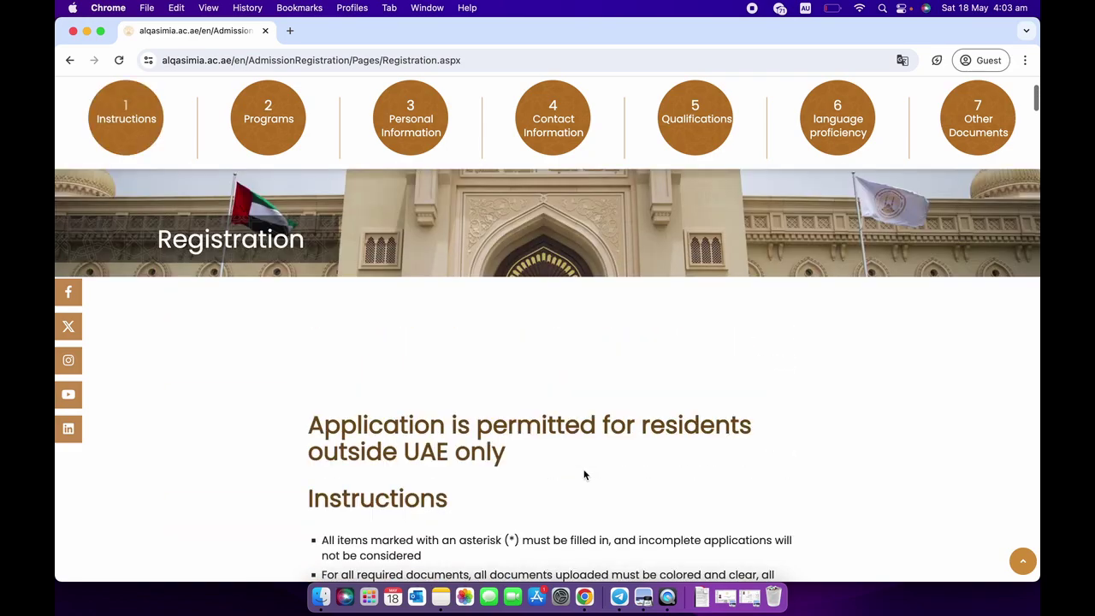
{"action": "scroll", "coordinate": [585, 475], "scroll_direction": "up", "scroll_amount": 4}
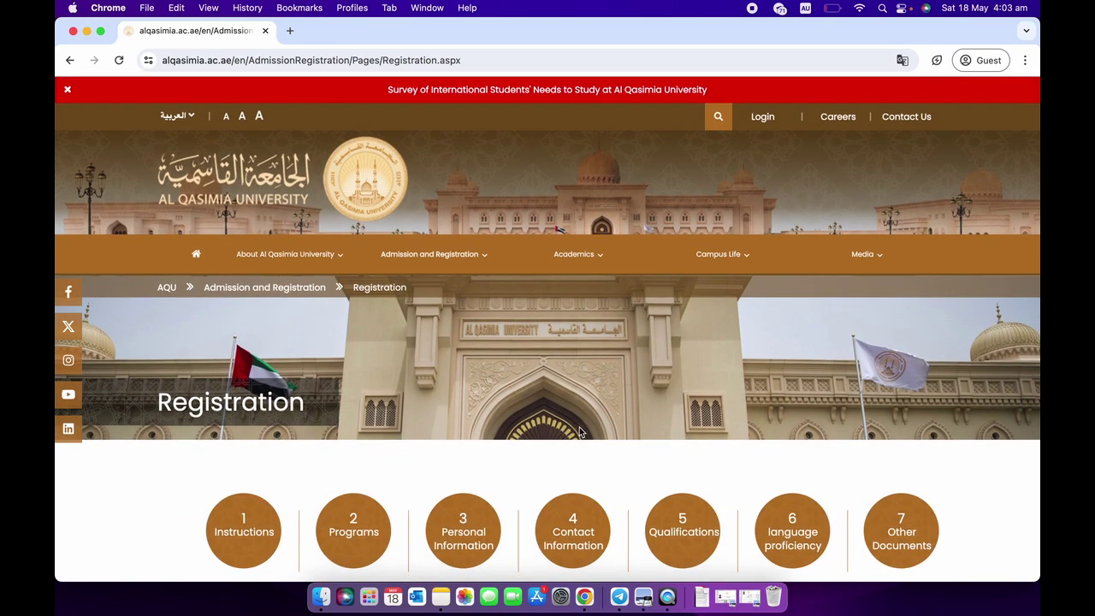
{"action": "scroll", "coordinate": [581, 432], "scroll_direction": "down", "scroll_amount": 8}
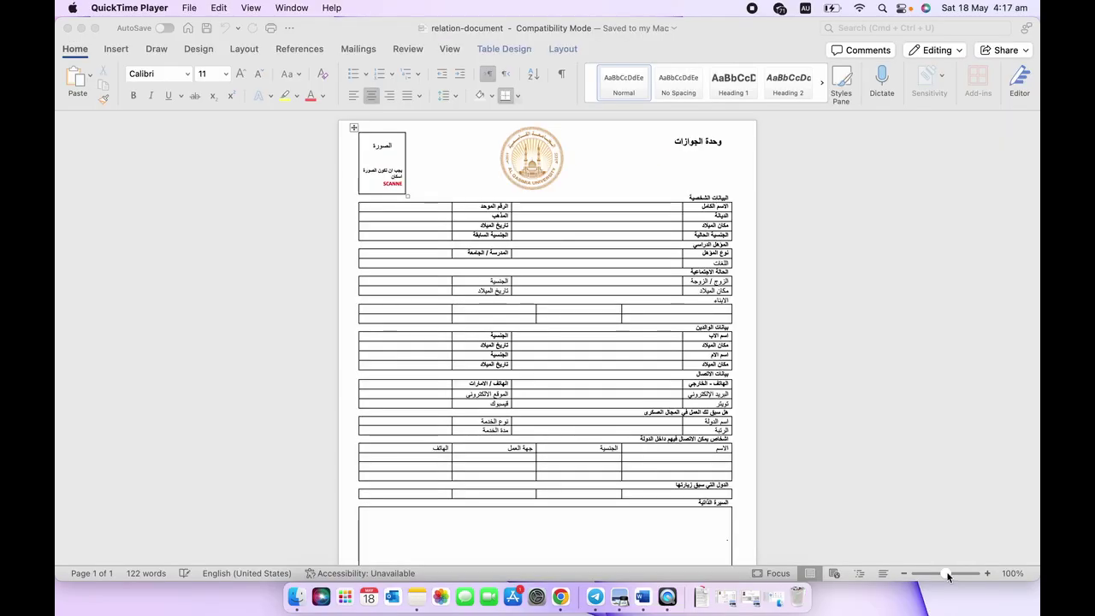
Zoom into the relation form and select, then deselect, the photo box text.
{"action": "left_click", "coordinate": [947, 578]}
{"action": "left_click_drag", "start_coordinate": [948, 577], "coordinate": [952, 578]}
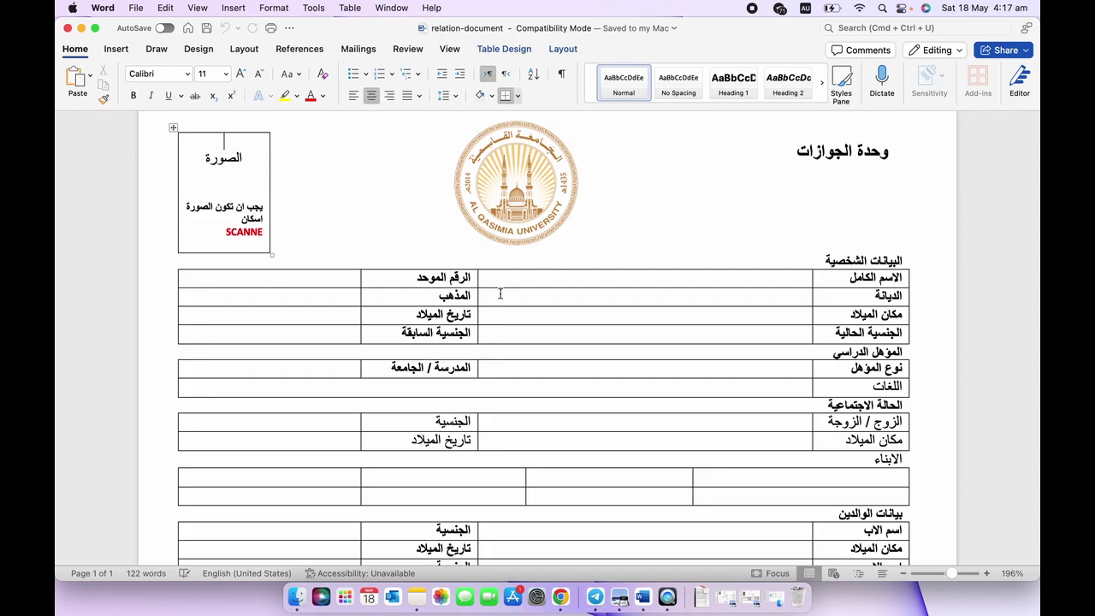
{"action": "scroll", "coordinate": [444, 350], "scroll_direction": "down", "scroll_amount": 5}
{"action": "scroll", "coordinate": [444, 350], "scroll_direction": "up", "scroll_amount": 6}
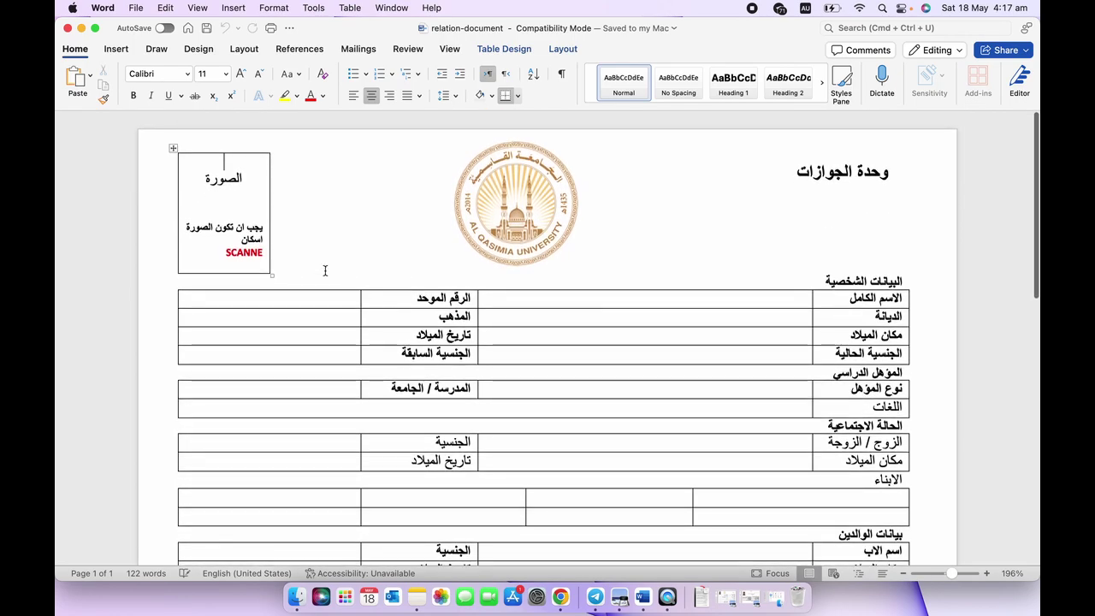
{"action": "left_click", "coordinate": [232, 190]}
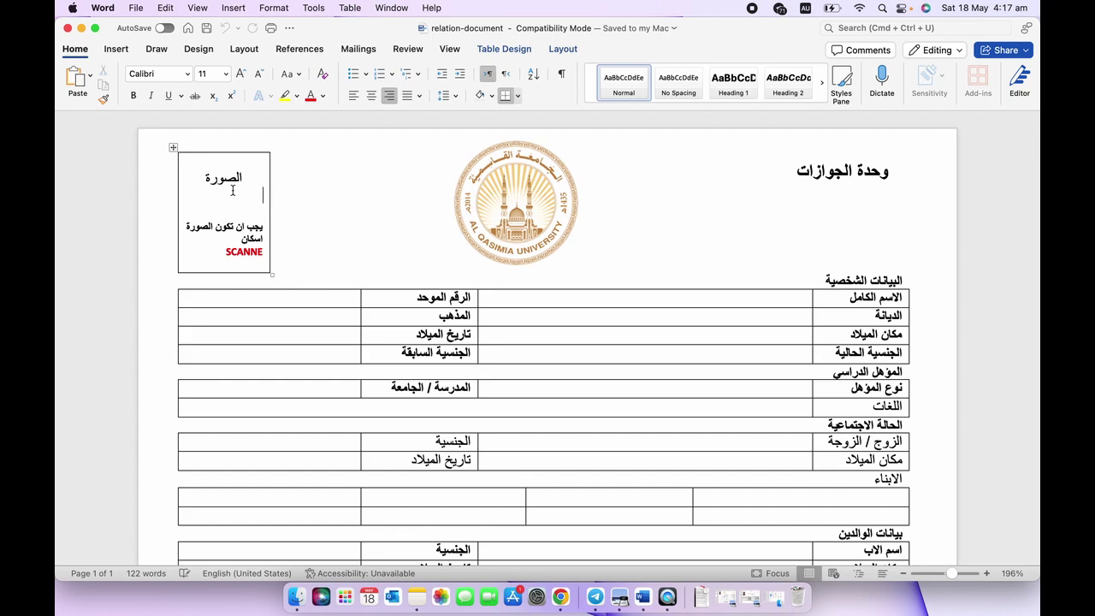
{"action": "left_click_drag", "start_coordinate": [232, 190], "coordinate": [285, 256]}
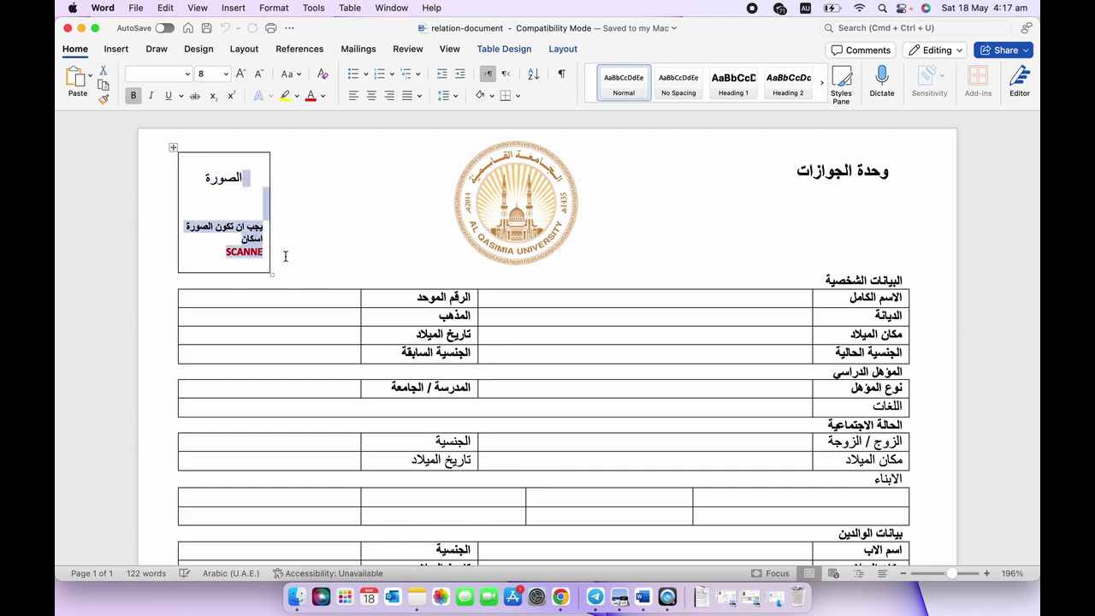
{"action": "left_click", "coordinate": [355, 252]}
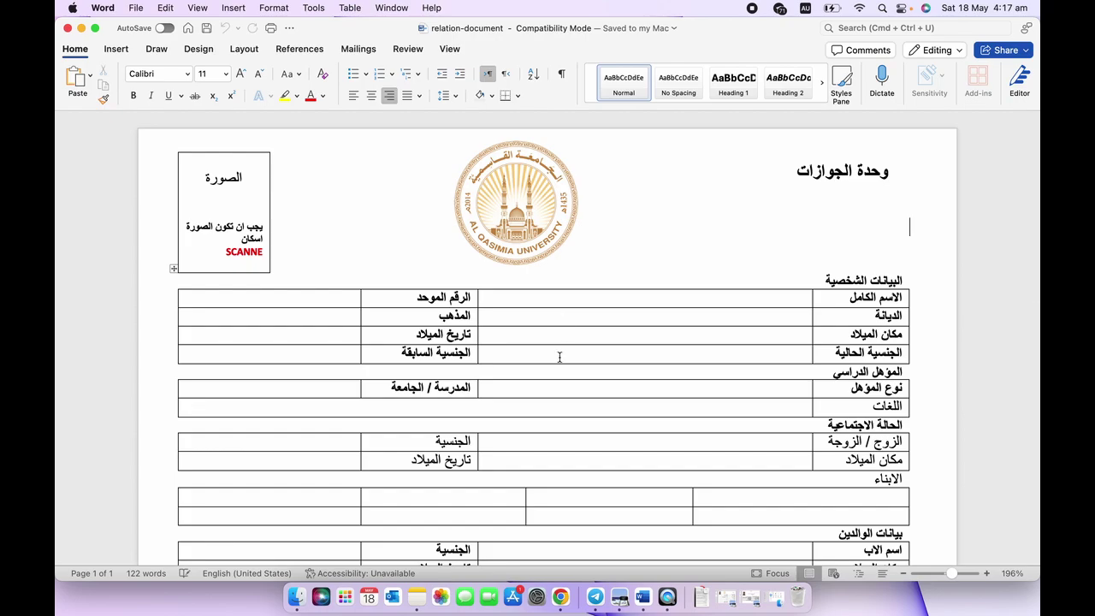
{"action": "scroll", "coordinate": [560, 357], "scroll_direction": "down", "scroll_amount": 1}
With the Arabic keyboard, enter the applicant's name in the full name cell, right-aligned and bold.
{"action": "left_click", "coordinate": [697, 280]}
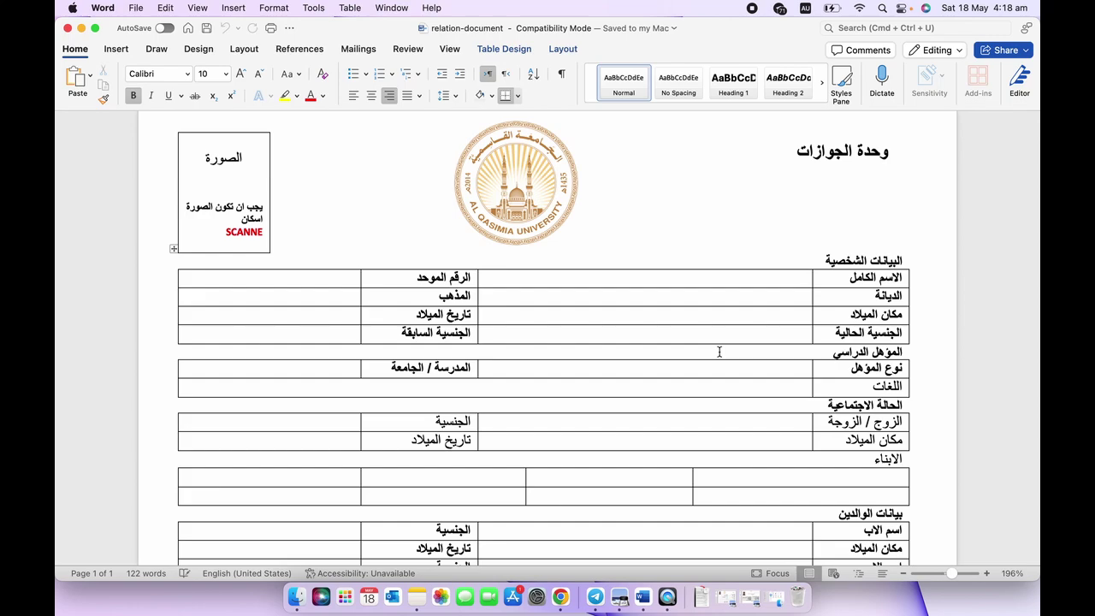
{"action": "left_click", "coordinate": [806, 8]}
{"action": "left_click", "coordinate": [823, 41]}
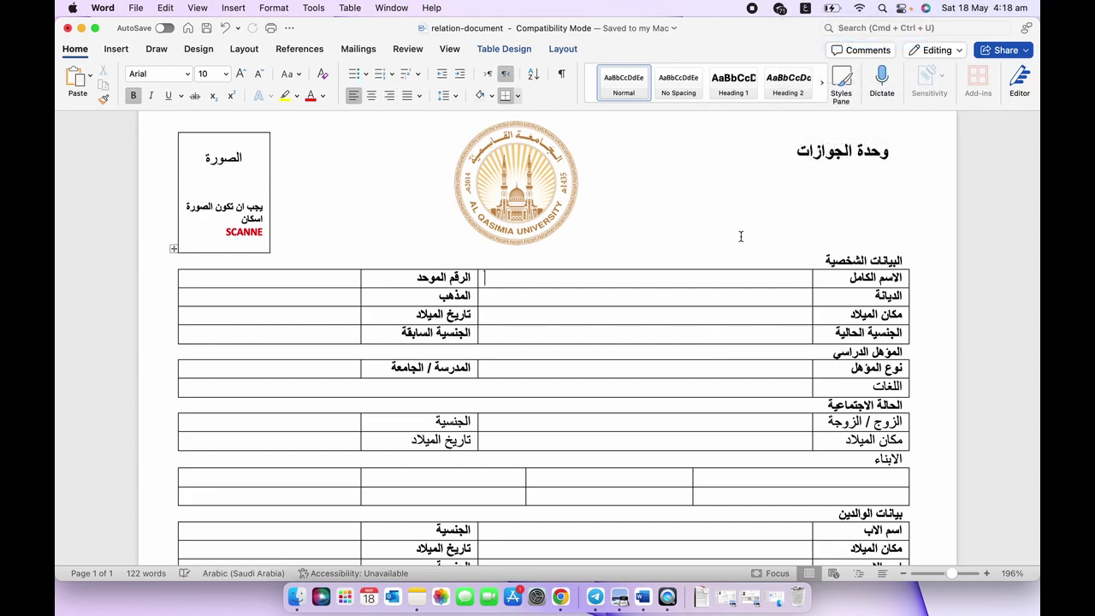
{"action": "left_click", "coordinate": [781, 277]}
{"action": "type", "text": "أحمد"}
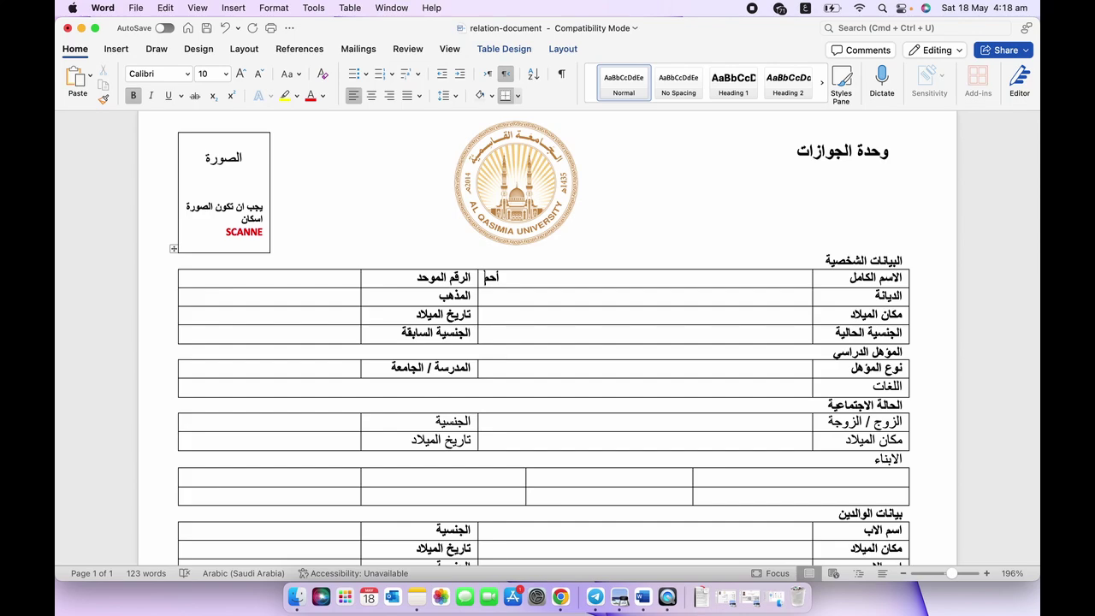
{"action": "left_click", "coordinate": [389, 95]}
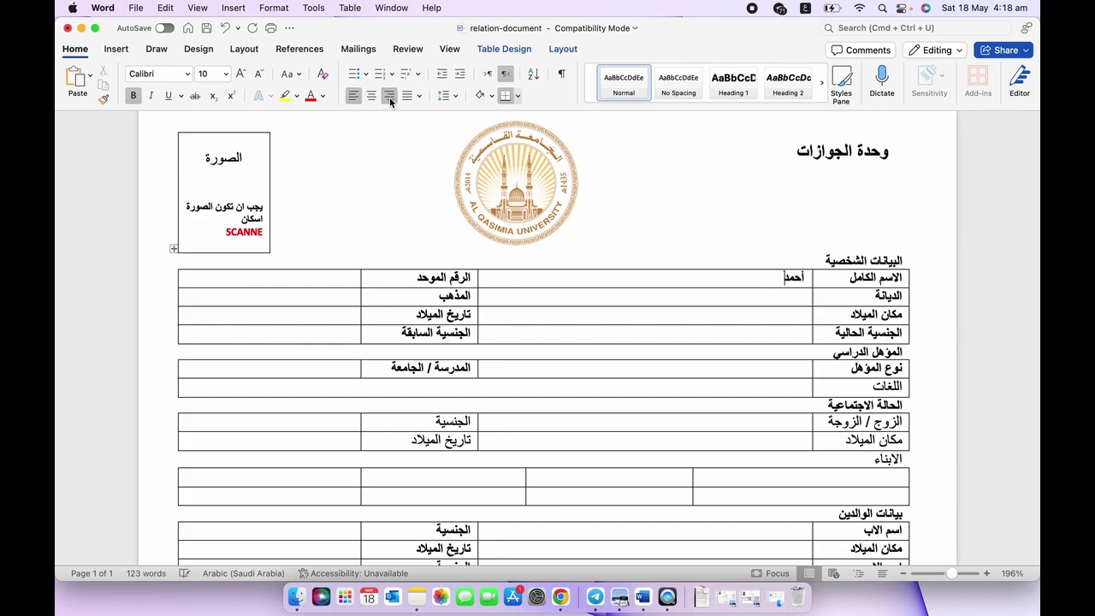
{"action": "left_click", "coordinate": [133, 97]}
{"action": "left_click_drag", "start_coordinate": [805, 277], "coordinate": [784, 278]}
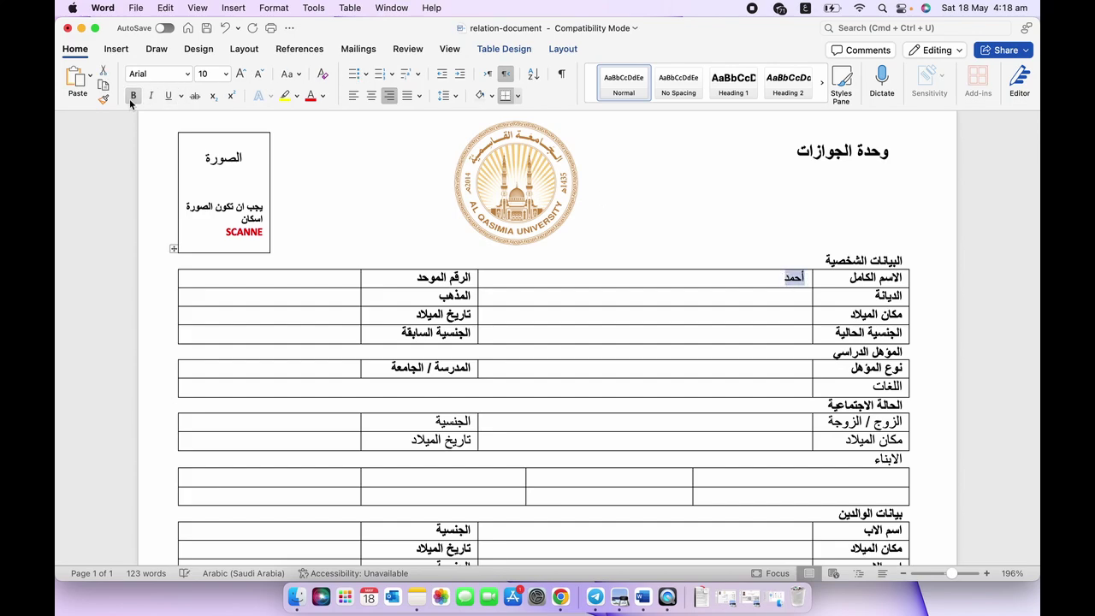
Type the religion as Islam (الإسلا) in the religion value cell.
{"action": "left_click", "coordinate": [736, 293]}
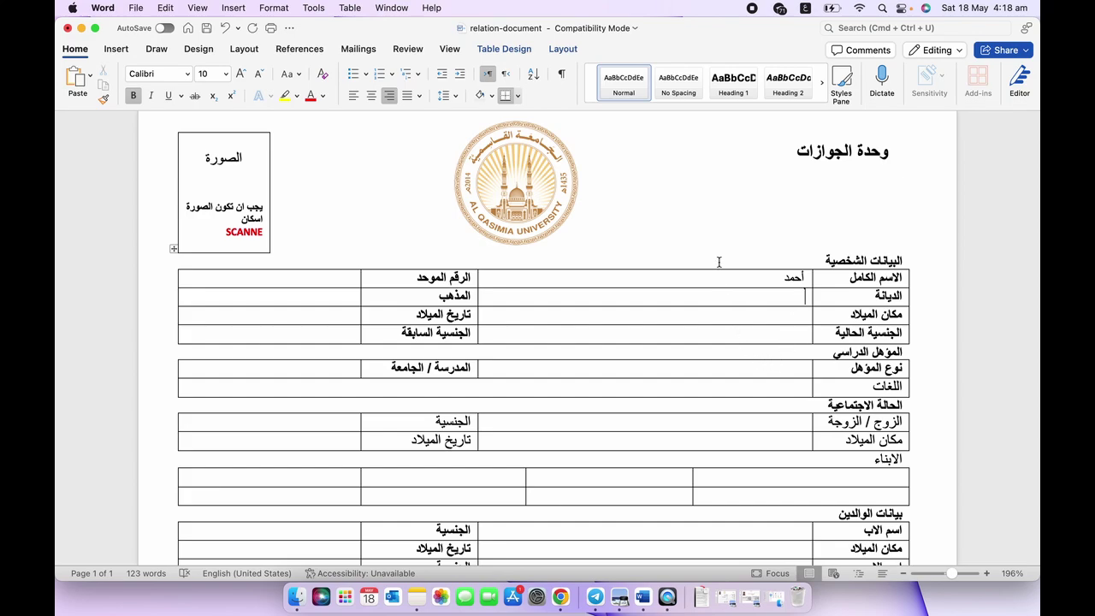
{"action": "type", "text": "الإ"}
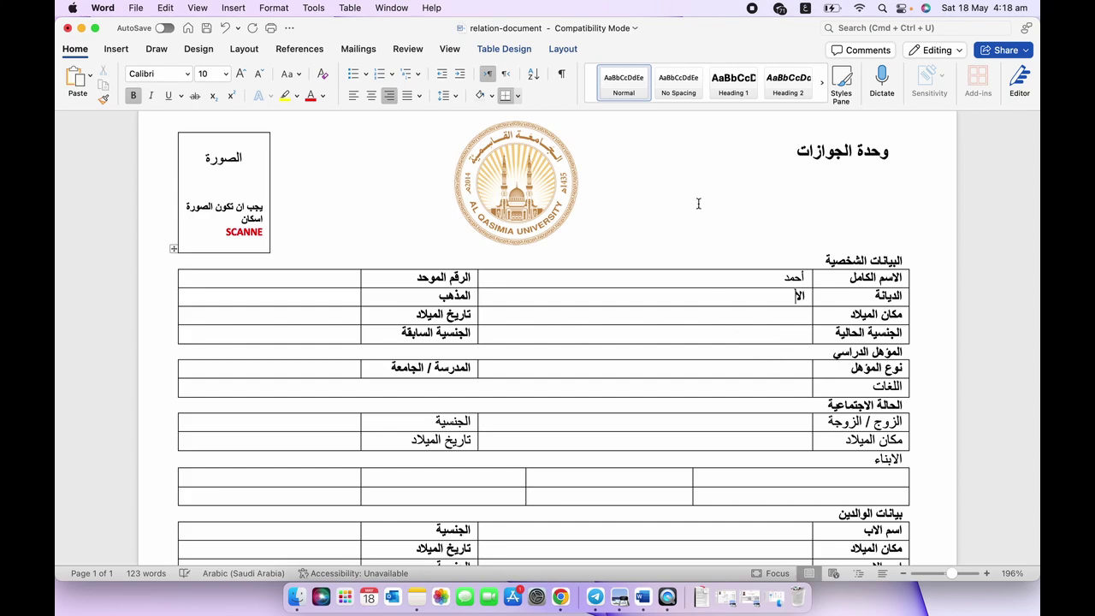
{"action": "type", "text": "سلام"}
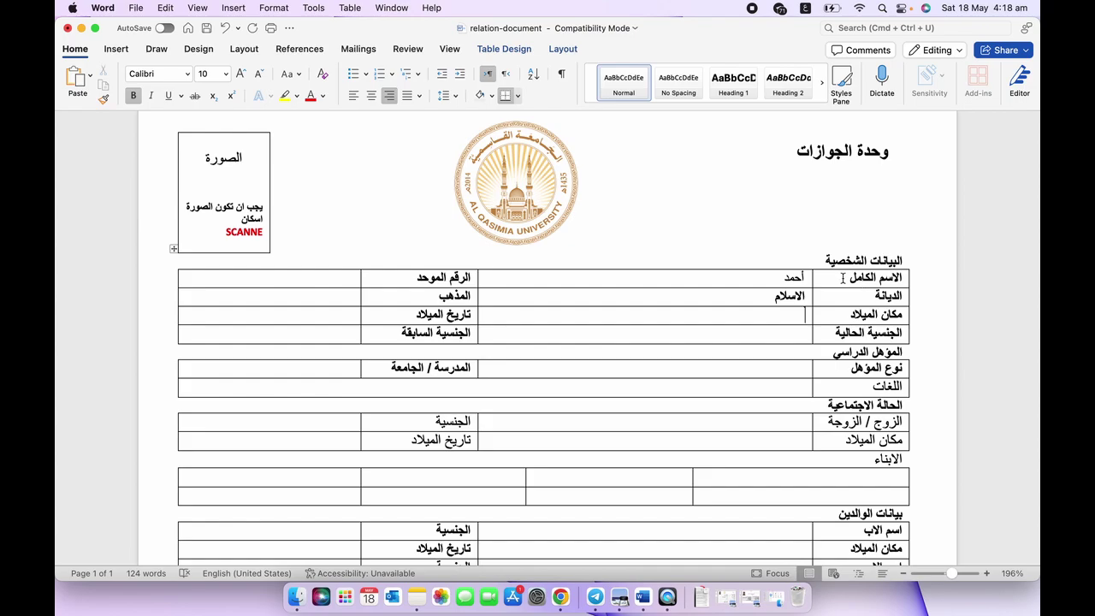
{"action": "left_click", "coordinate": [843, 278]}
{"action": "left_click", "coordinate": [805, 7]}
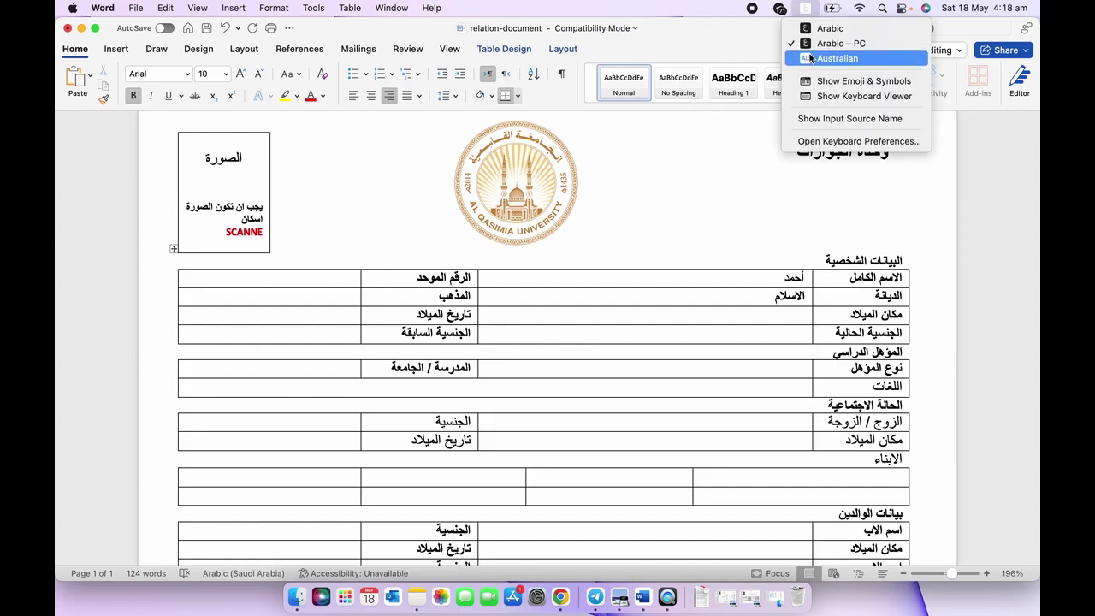
Switch to the English keyboard and add 'fullname' and 'religion' beside their Arabic labels.
{"action": "left_click", "coordinate": [811, 59]}
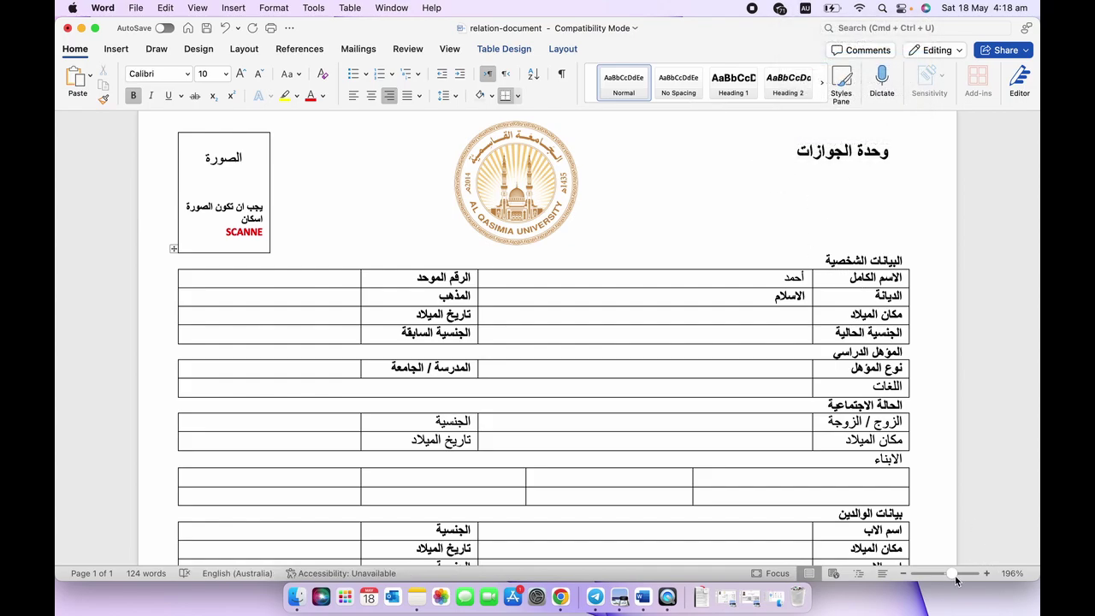
{"action": "left_click_drag", "start_coordinate": [953, 574], "coordinate": [956, 573]}
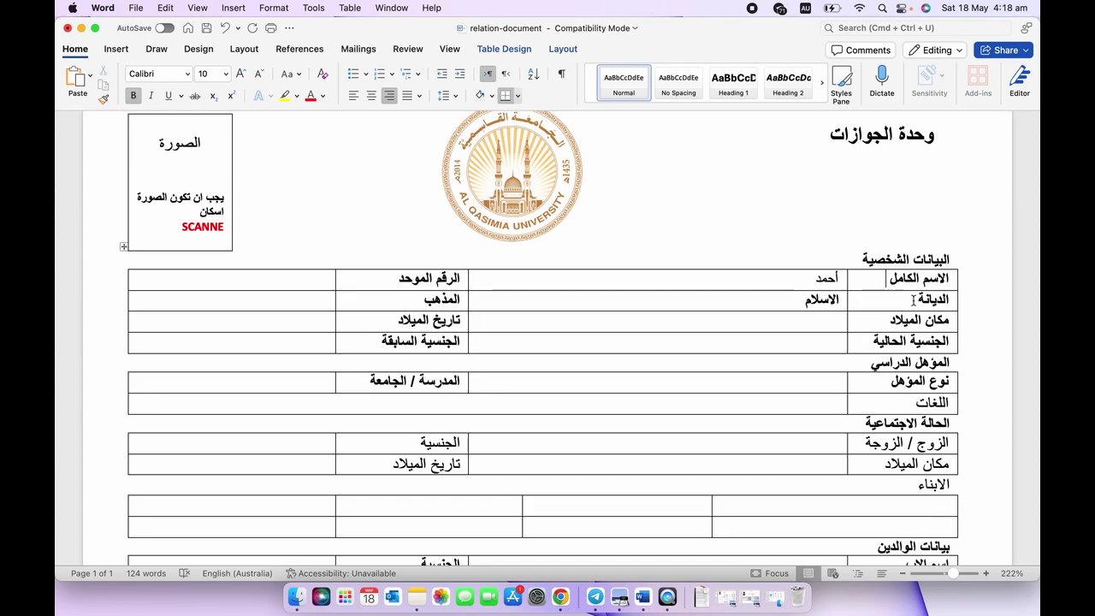
{"action": "type", "text": "fullname"}
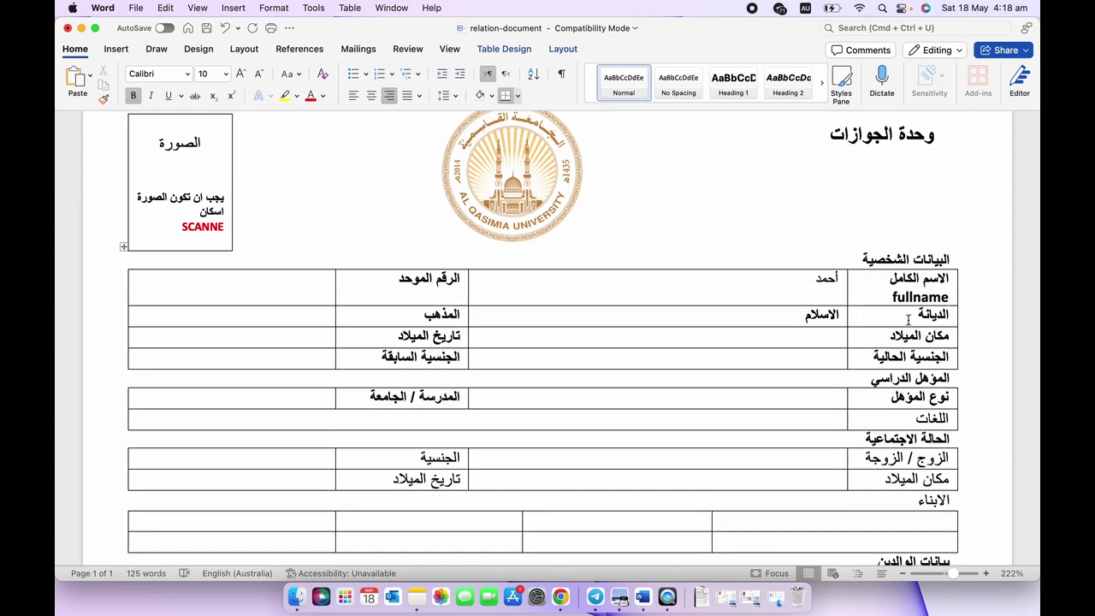
{"action": "left_click", "coordinate": [919, 315]}
{"action": "type", "text": "religion"}
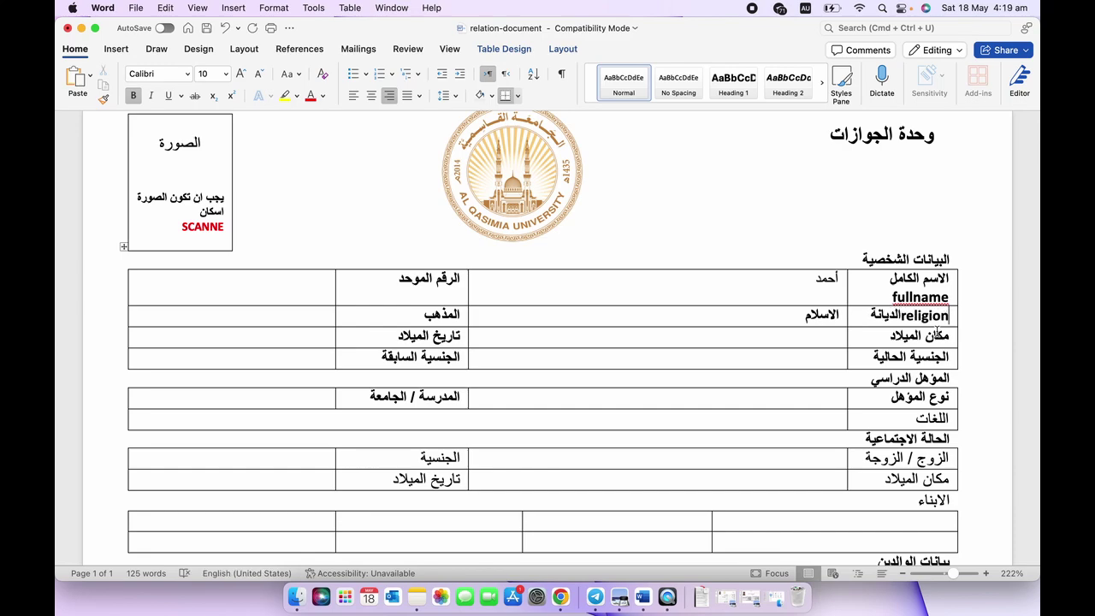
Add '- place of birth' and '-current nationality' beside their Arabic labels.
{"action": "left_click", "coordinate": [885, 335]}
{"action": "type", "text": "-"}
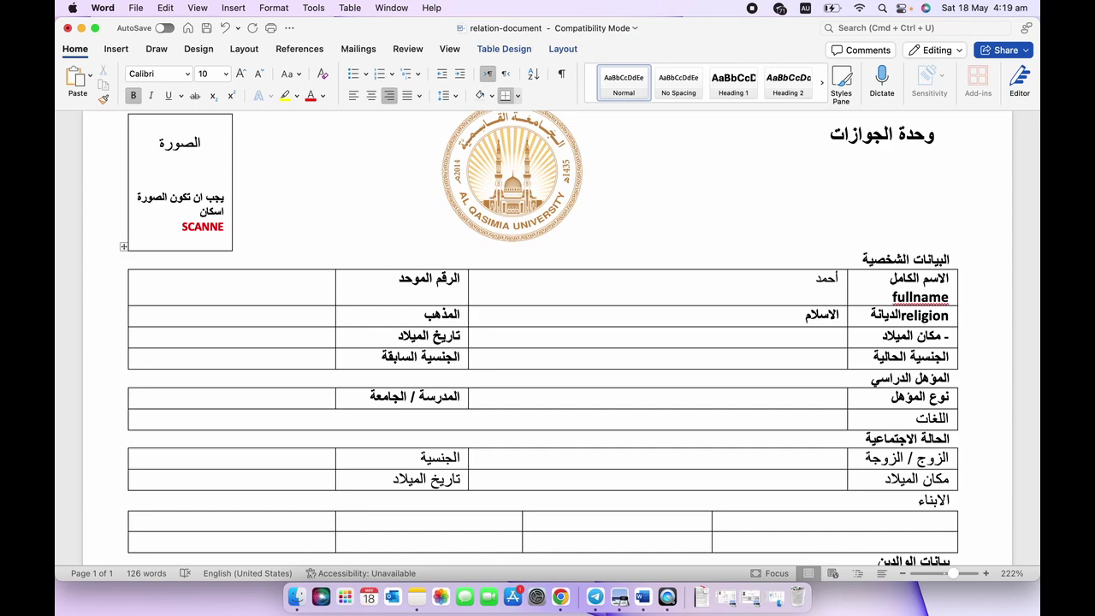
{"action": "type", "text": " place of br"}
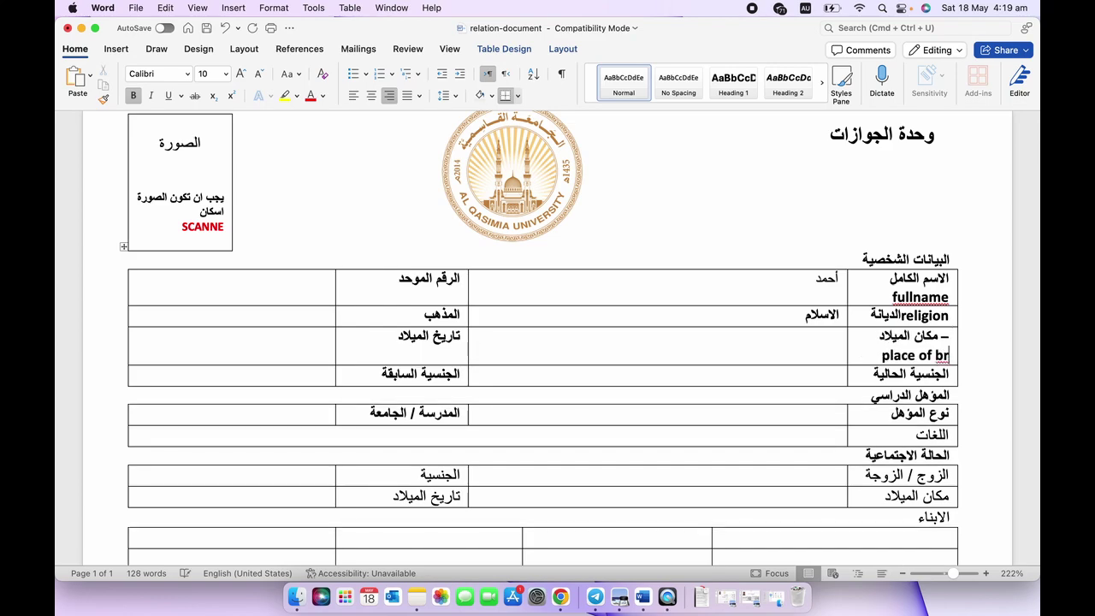
{"action": "key", "text": "BackSpace"}
{"action": "type", "text": "irth"}
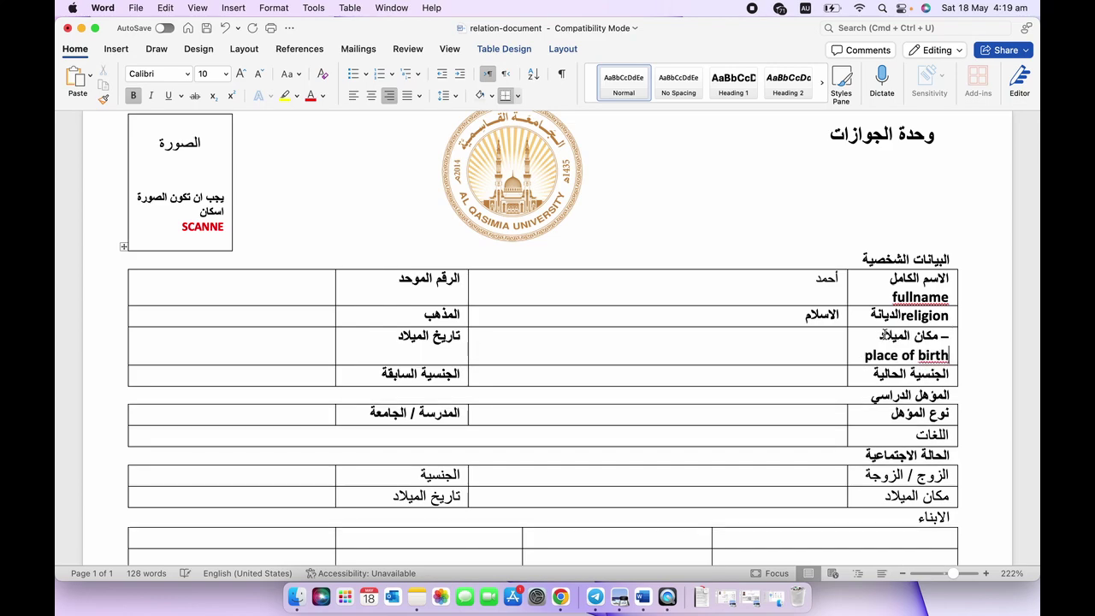
{"action": "left_click", "coordinate": [944, 374]}
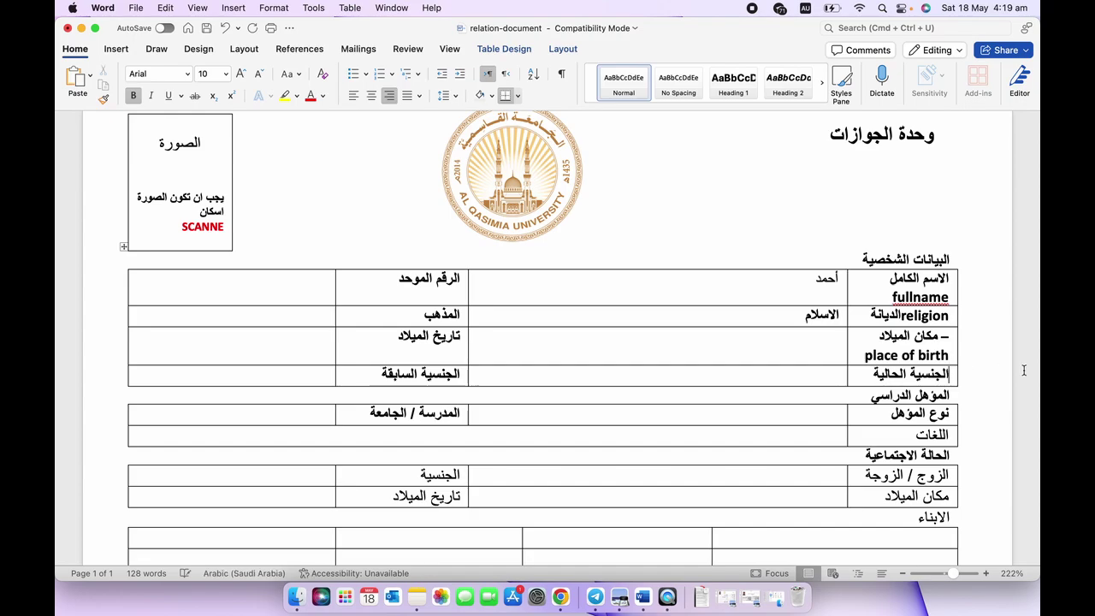
{"action": "type", "text": "- "}
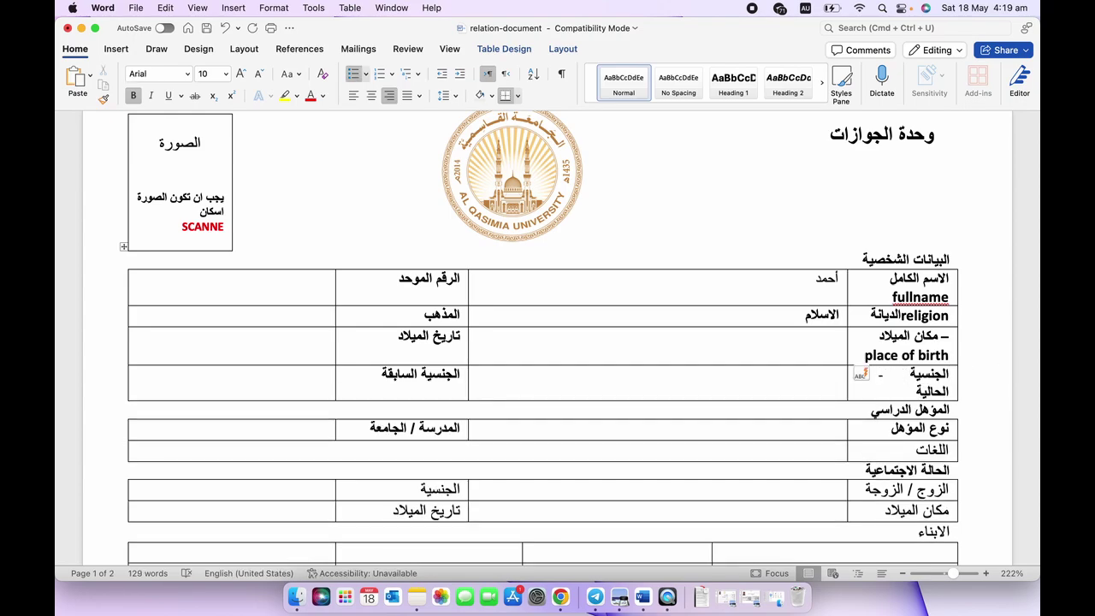
{"action": "type", "text": "curre"}
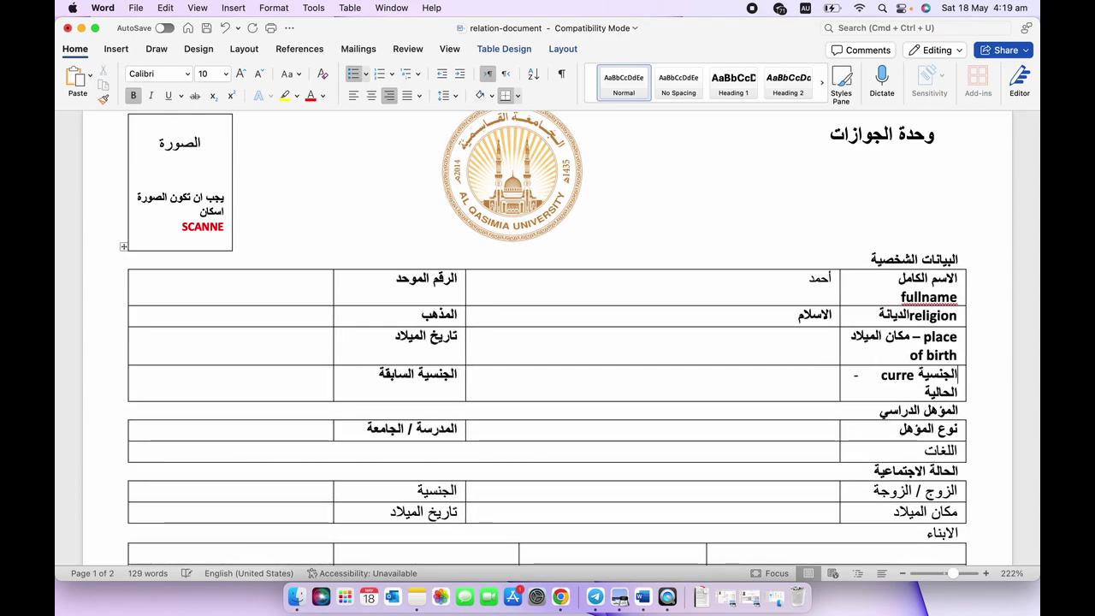
{"action": "type", "text": "nt national"}
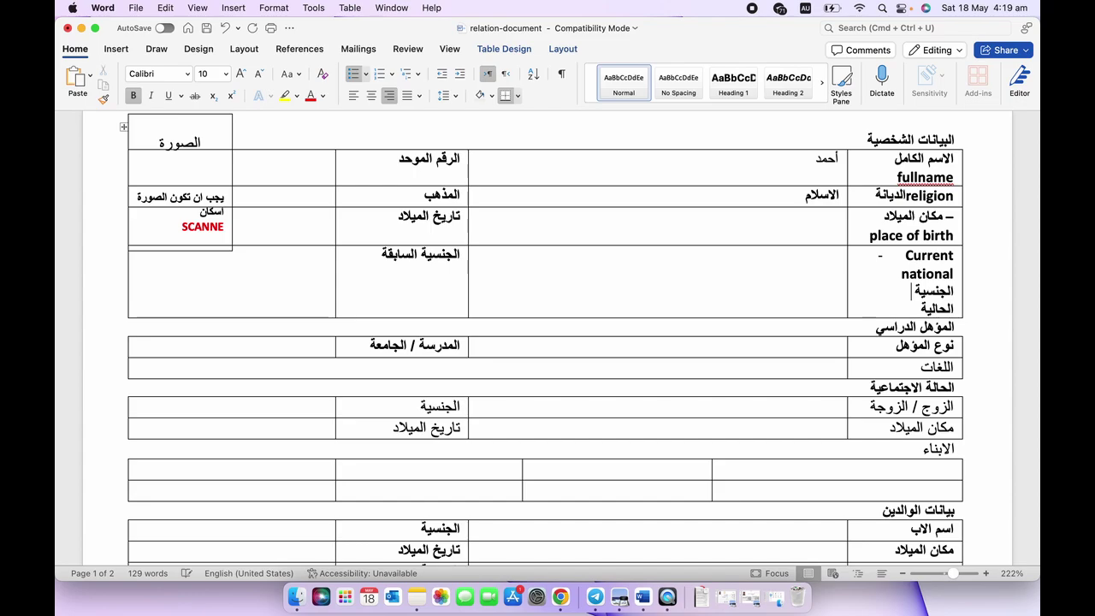
{"action": "type", "text": "i"}
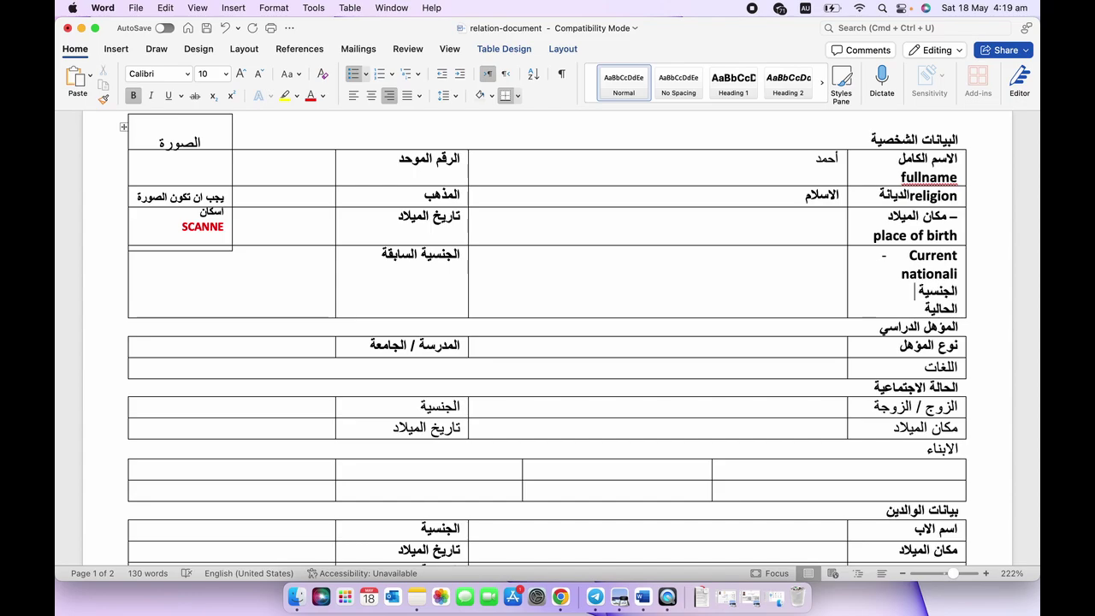
{"action": "type", "text": "ty"}
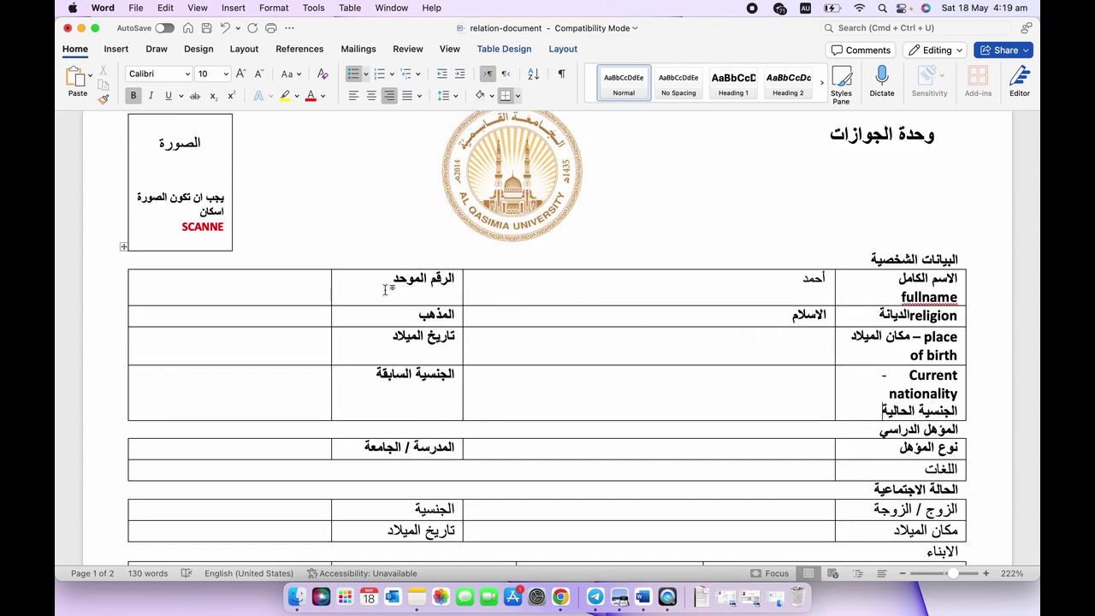
Append '- unified number' to the الرقم الموحد label.
{"action": "left_click", "coordinate": [390, 293]}
{"action": "type", "text": "-"}
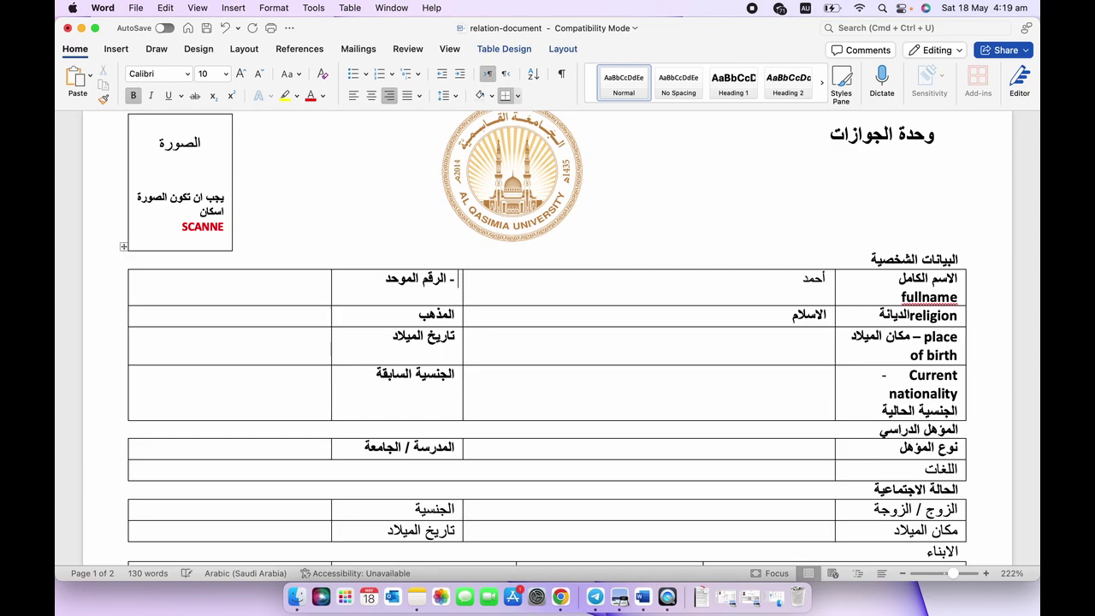
{"action": "type", "text": " unified"}
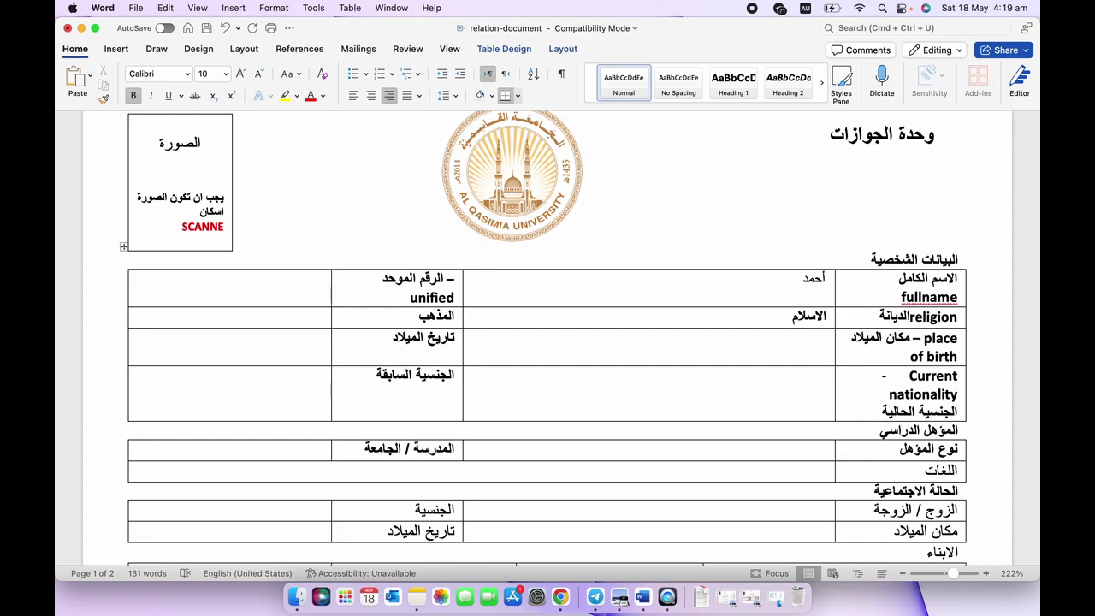
{"action": "type", "text": " number"}
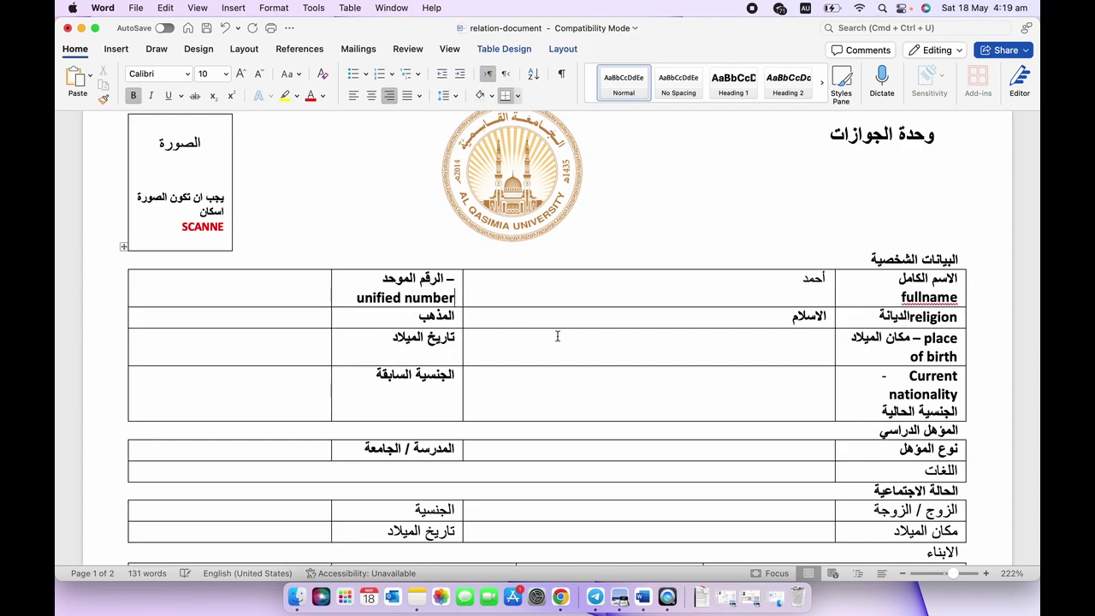
{"action": "scroll", "coordinate": [617, 399], "scroll_direction": "down", "scroll_amount": 2}
Label المذهب as 'madhab(hanbali, etc' instead of sunni, then go to the date-of-birth label.
{"action": "left_click", "coordinate": [398, 286]}
{"action": "type", "text": "- "}
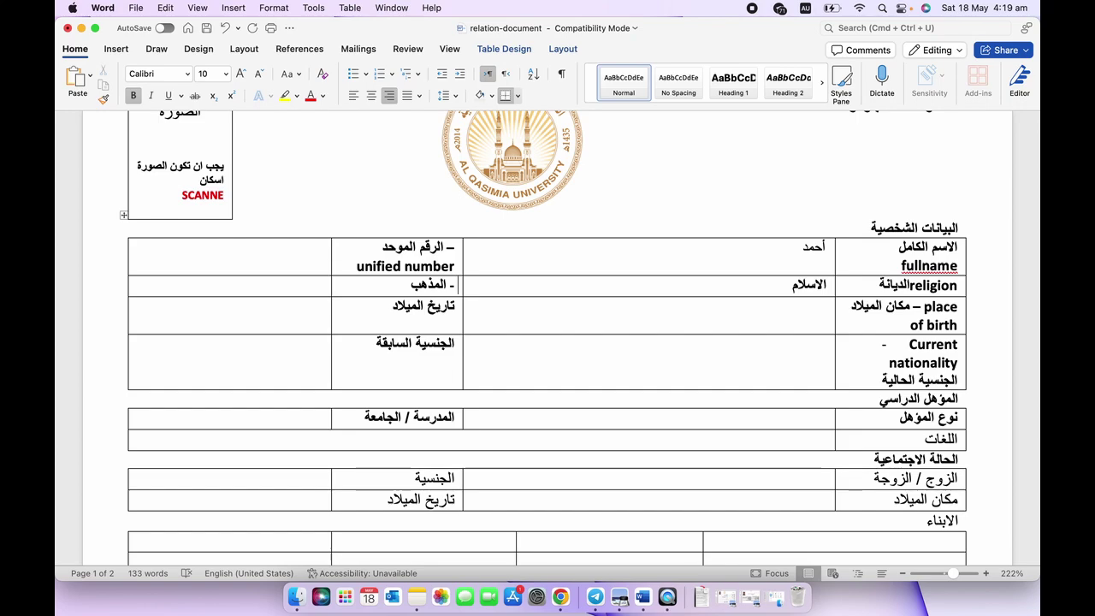
{"action": "type", "text": "sunni"}
{"action": "key", "text": "BackSpace"}
{"action": "key", "text": "BackSpace"}
{"action": "key", "text": "BackSpace"}
{"action": "key", "text": "BackSpace"}
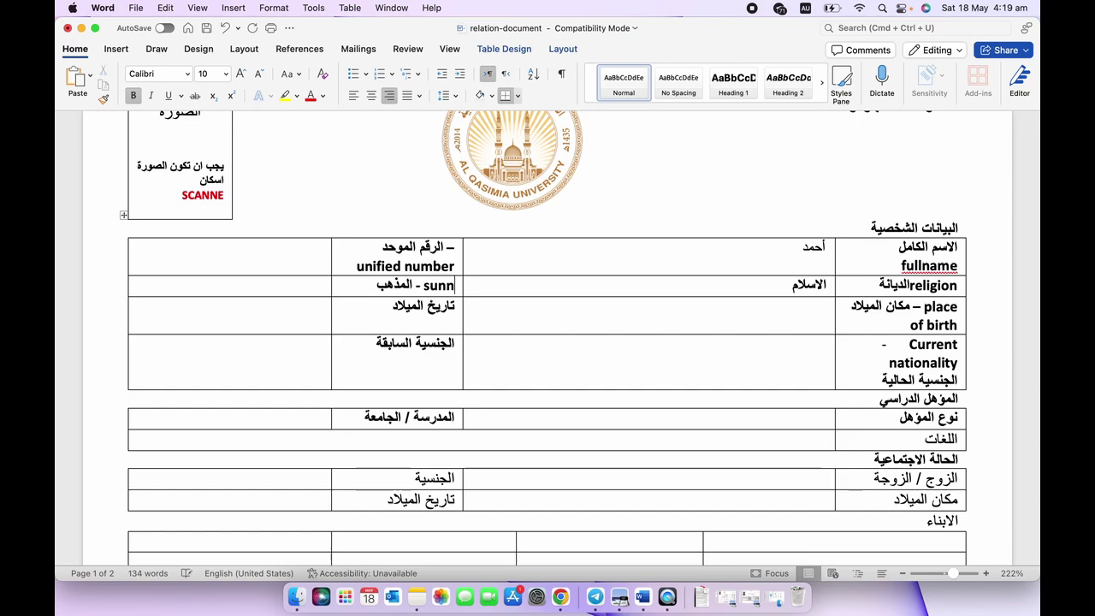
{"action": "key", "text": "BackSpace"}
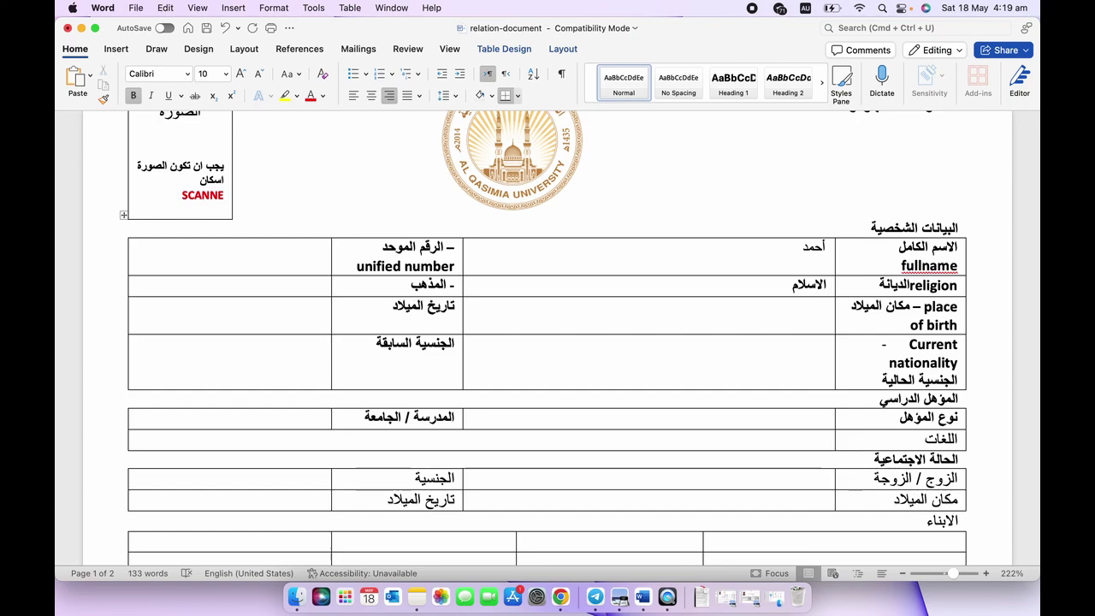
{"action": "type", "text": "hanbal"}
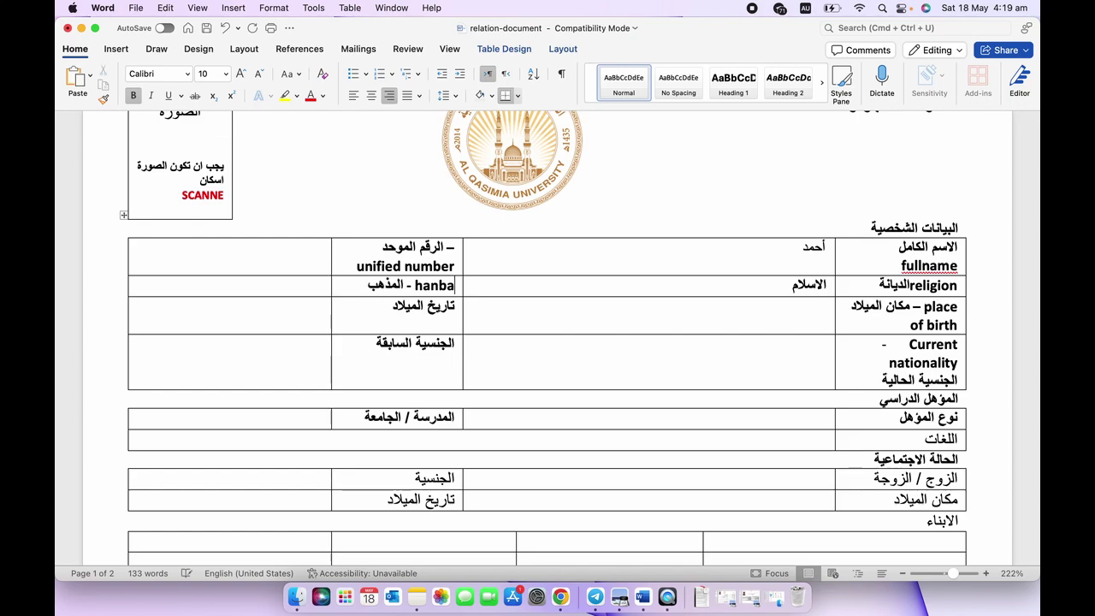
{"action": "key", "text": "BackSpace"}
{"action": "key", "text": "BackSpace"}
{"action": "key", "text": "BackSpace"}
{"action": "key", "text": "BackSpace"}
{"action": "key", "text": "BackSpace"}
{"action": "key", "text": "BackSpace"}
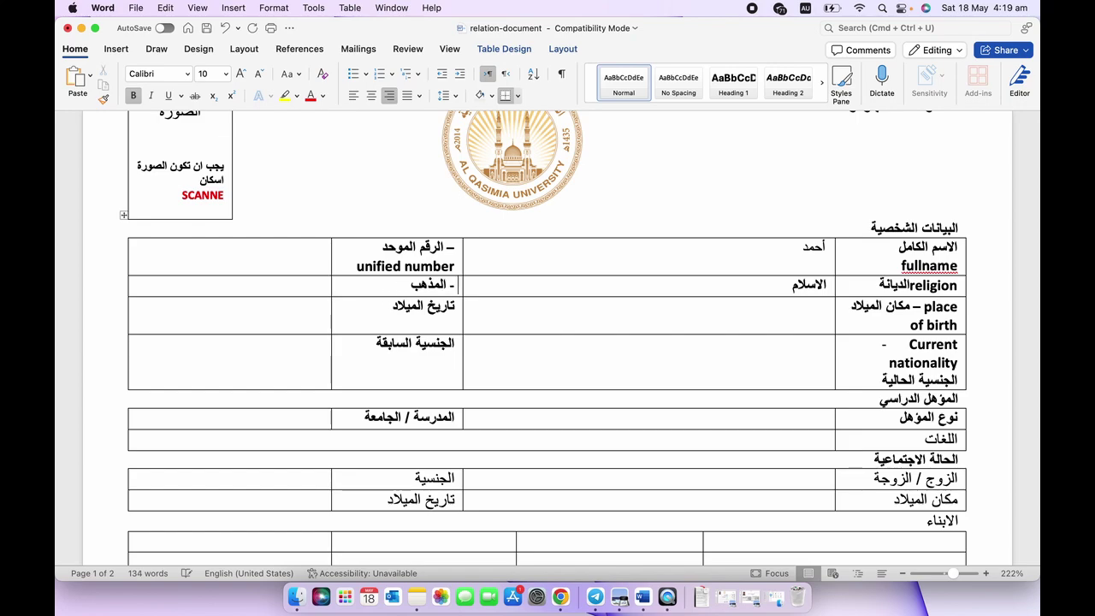
{"action": "type", "text": "madhab"}
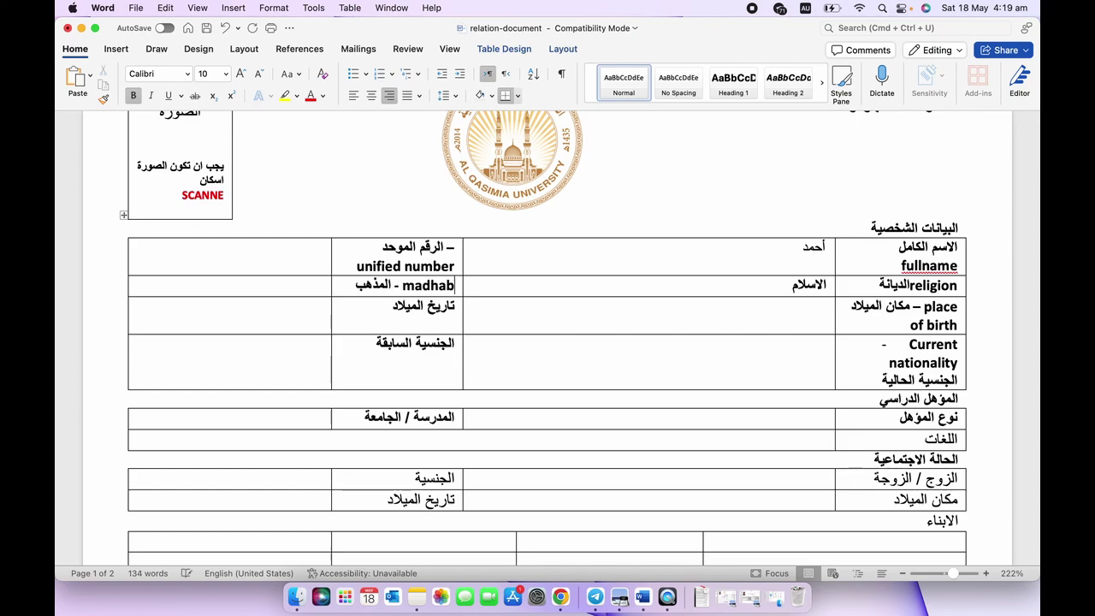
{"action": "type", "text": "(hanbal"}
{"action": "scroll", "coordinate": [547, 338], "scroll_direction": "down", "scroll_amount": 2}
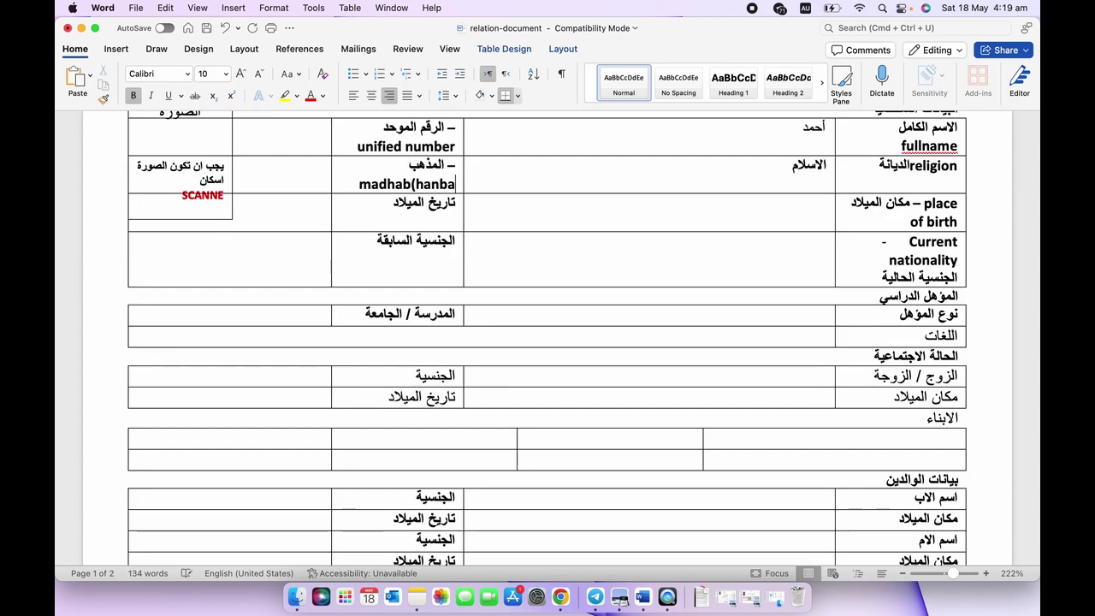
{"action": "type", "text": "i,"}
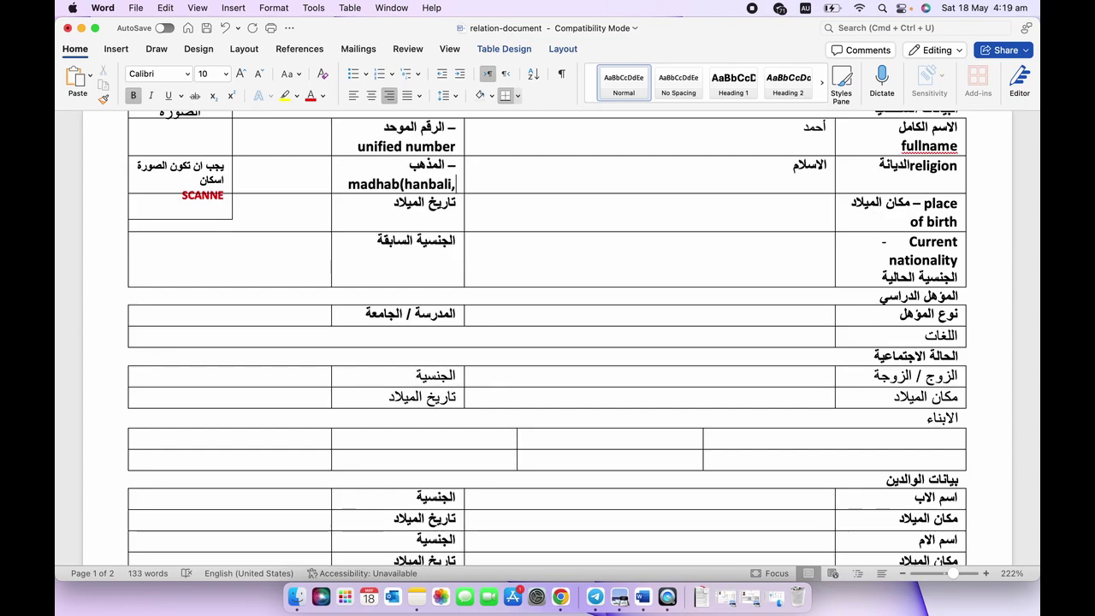
{"action": "type", "text": " etc"}
{"action": "key", "text": "BackSpace"}
{"action": "type", "text": "tc"}
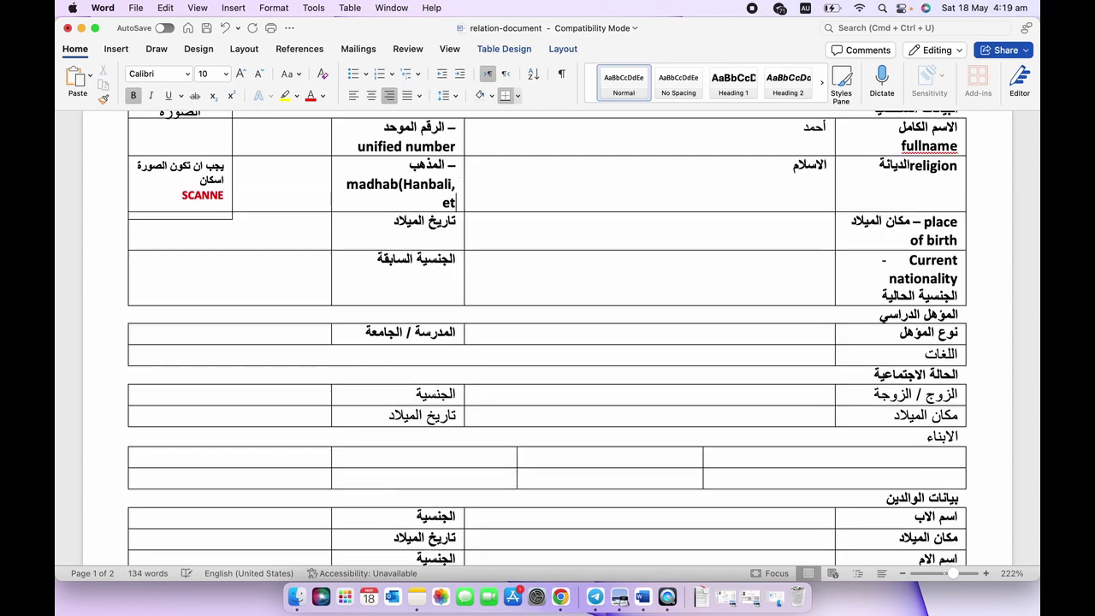
{"action": "left_click", "coordinate": [437, 238]}
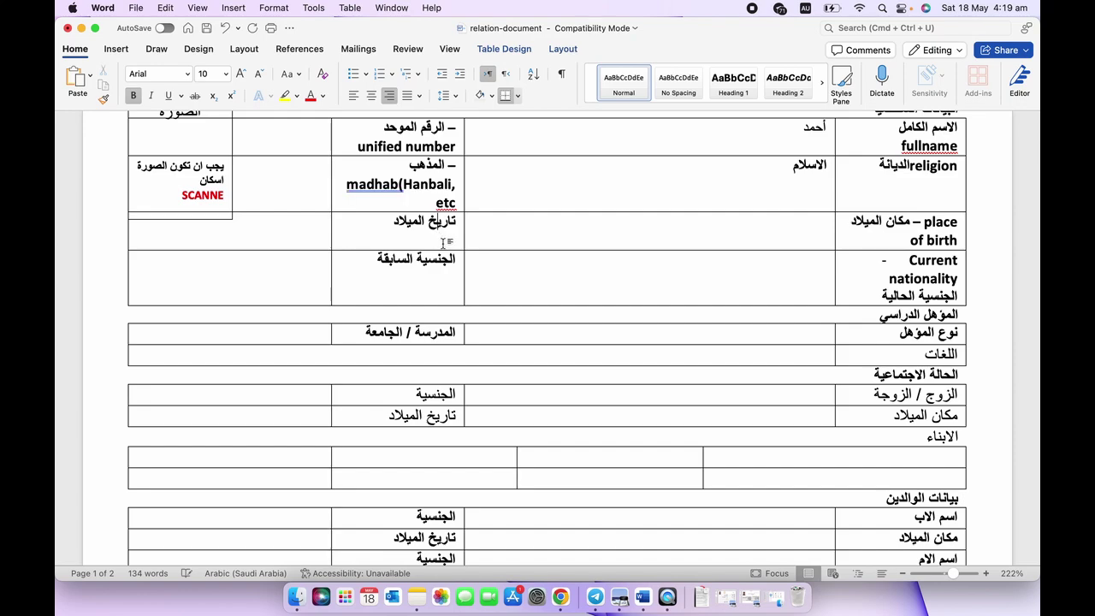
{"action": "left_click", "coordinate": [460, 229]}
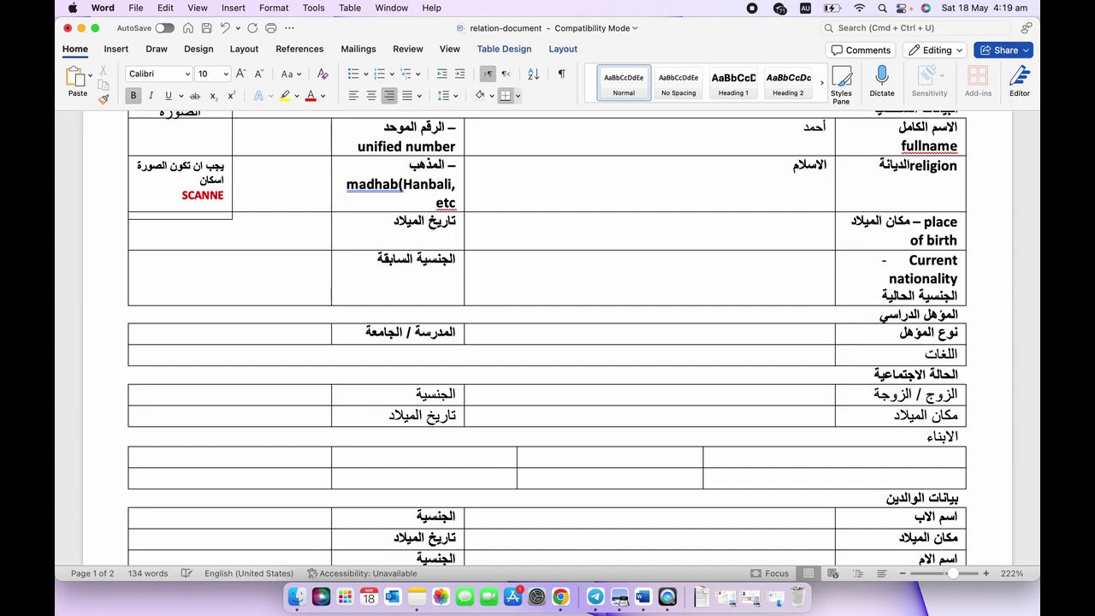
Finish the 'DOB' text, then add '-previous nationality' on a new line under the الجنسية السابقة label.
{"action": "type", "text": "DOB"}
{"action": "left_click", "coordinate": [446, 284]}
{"action": "key", "text": "Return"}
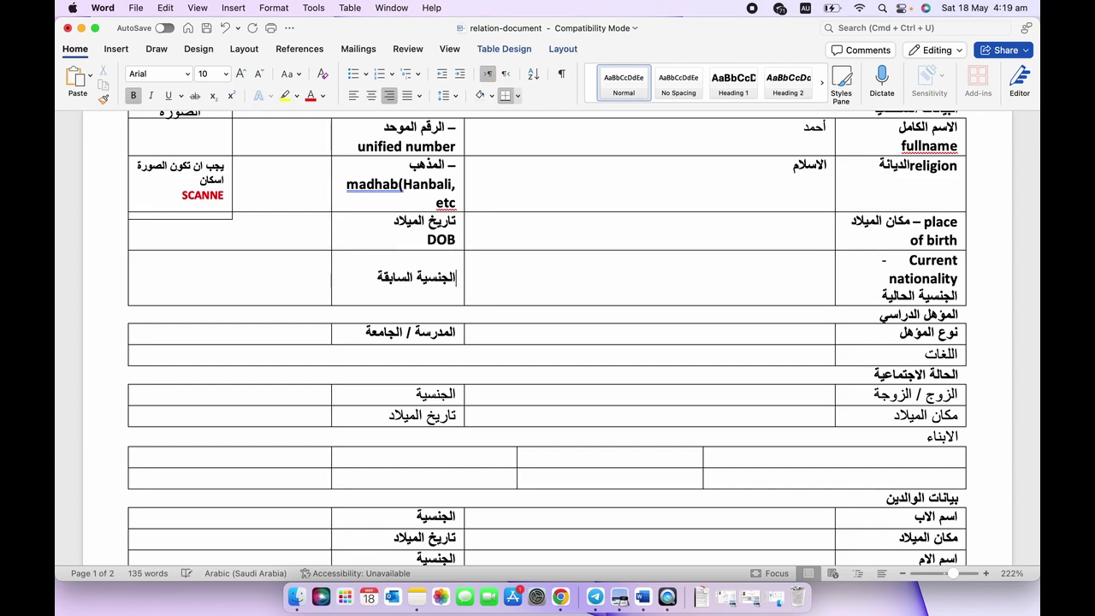
{"action": "type", "text": "-previous"}
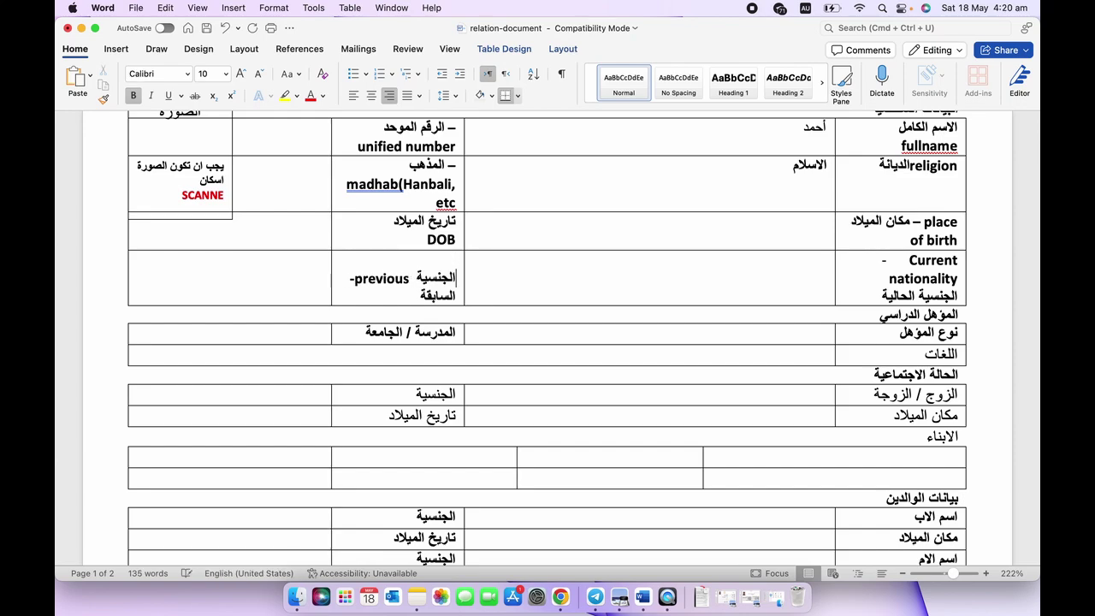
{"action": "type", "text": " national "}
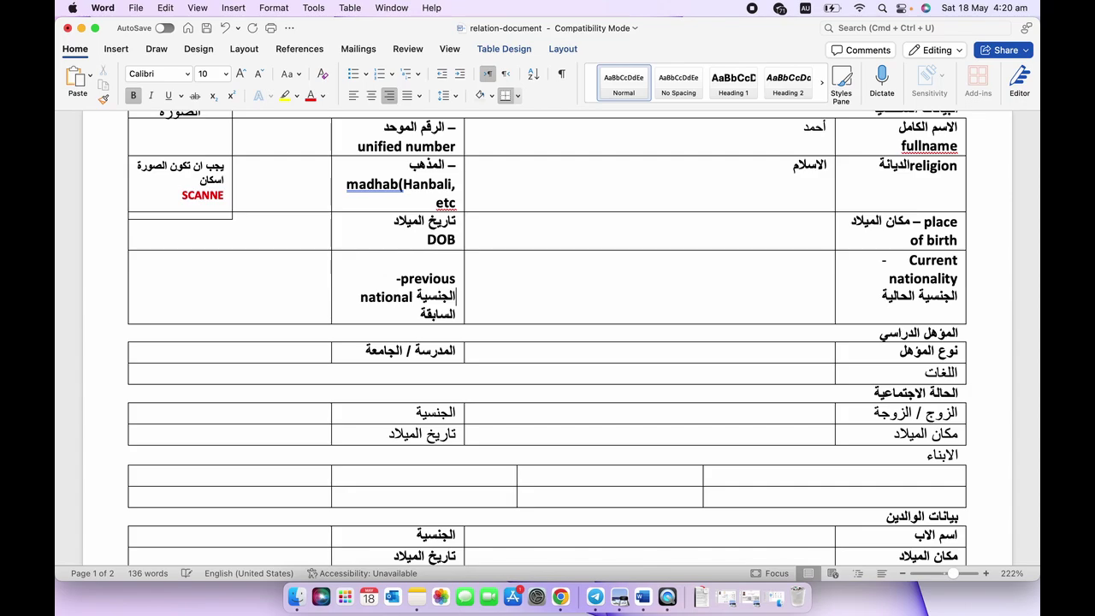
{"action": "type", "text": "ity"}
Start the qualification-type translation by adding a dash after the نوع المؤهل label.
{"action": "scroll", "coordinate": [547, 323], "scroll_direction": "down", "scroll_amount": 2}
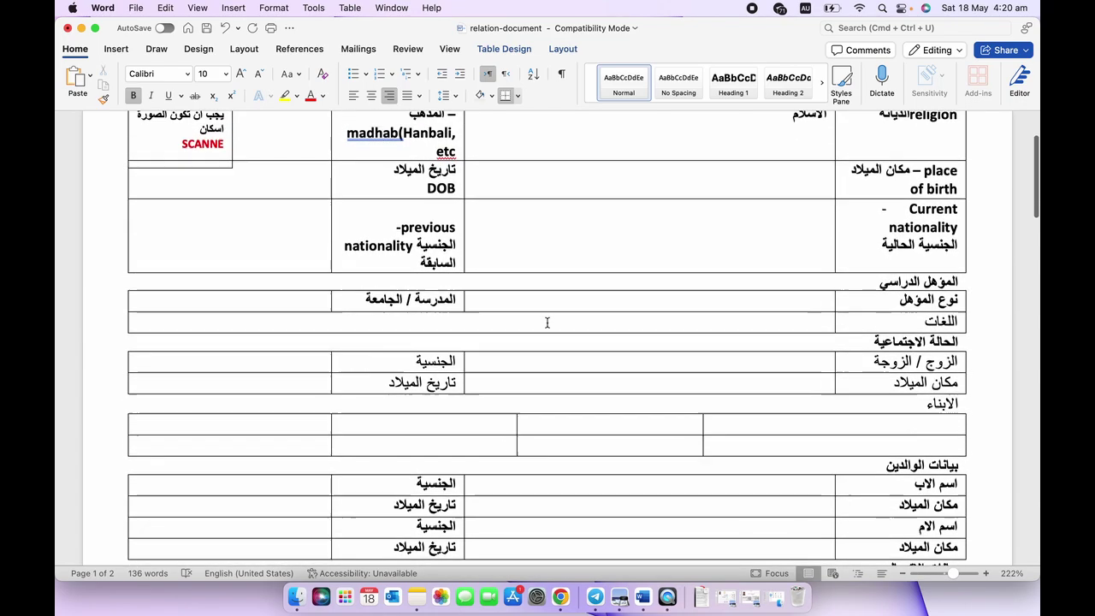
{"action": "scroll", "coordinate": [548, 323], "scroll_direction": "up", "scroll_amount": 5}
{"action": "scroll", "coordinate": [306, 311], "scroll_direction": "down", "scroll_amount": 6}
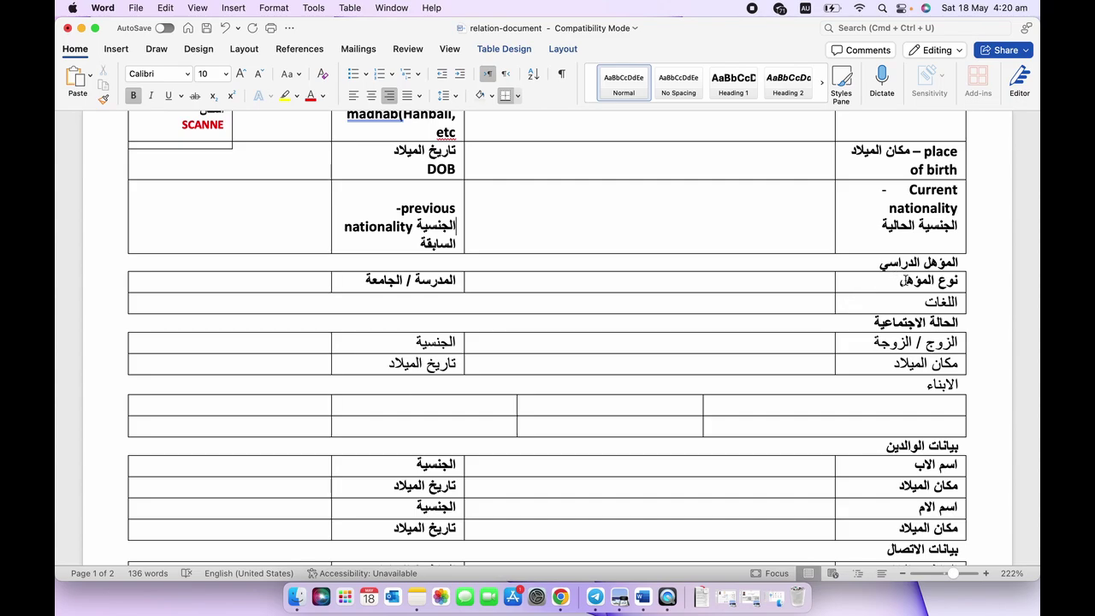
{"action": "scroll", "coordinate": [899, 278], "scroll_direction": "down", "scroll_amount": 1}
{"action": "left_click", "coordinate": [879, 272]}
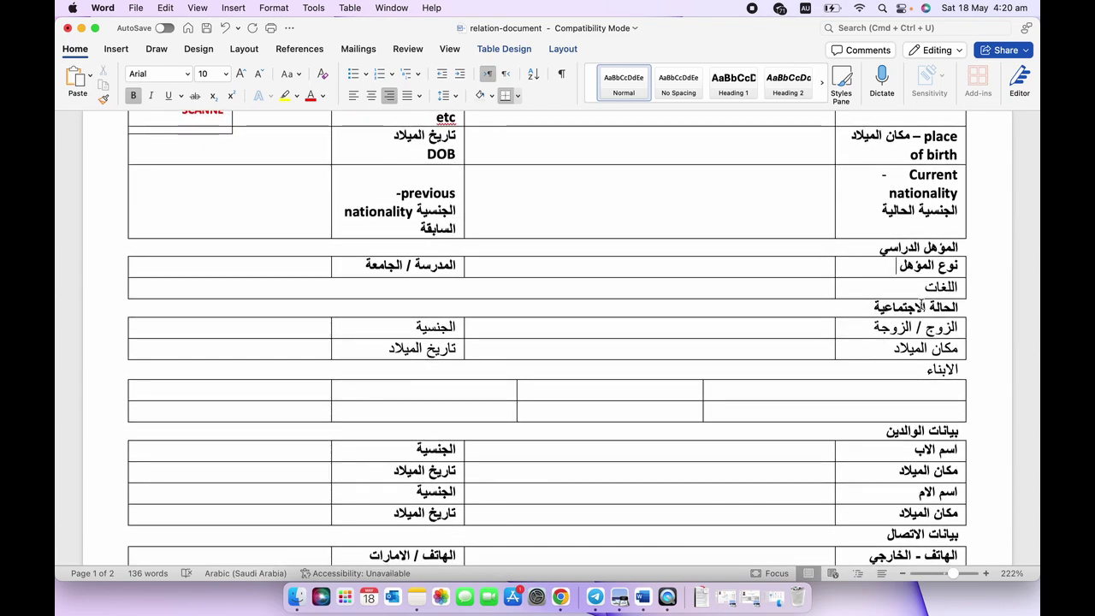
{"action": "type", "text": "-"}
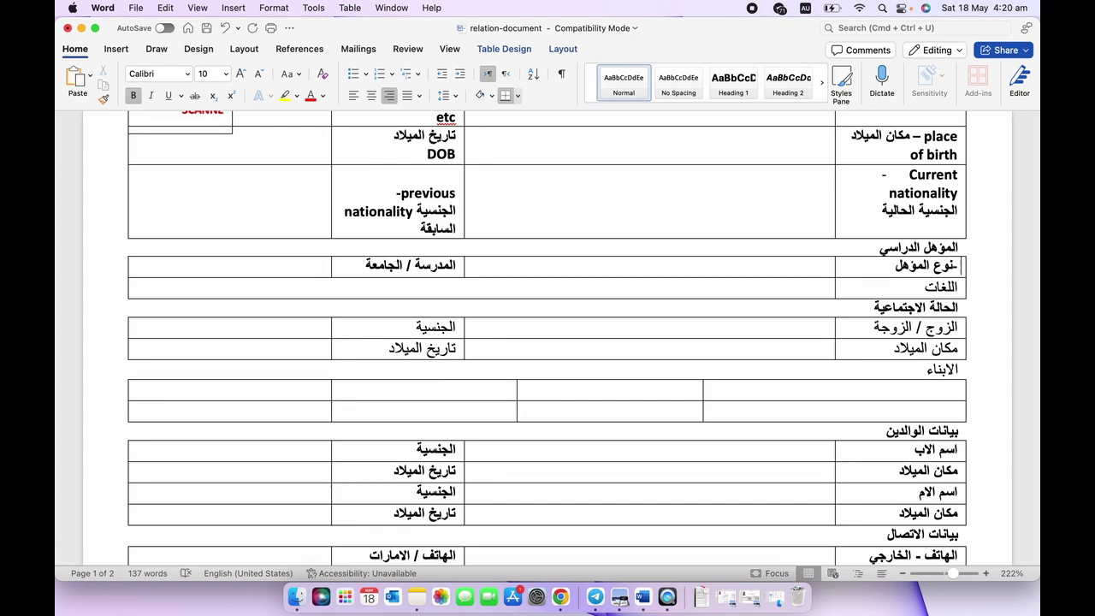
Enter الثانوية in Arabic as the qualification type, right-aligned in its cell.
{"action": "left_click", "coordinate": [770, 271]}
{"action": "left_click", "coordinate": [805, 7]}
{"action": "left_click", "coordinate": [802, 44]}
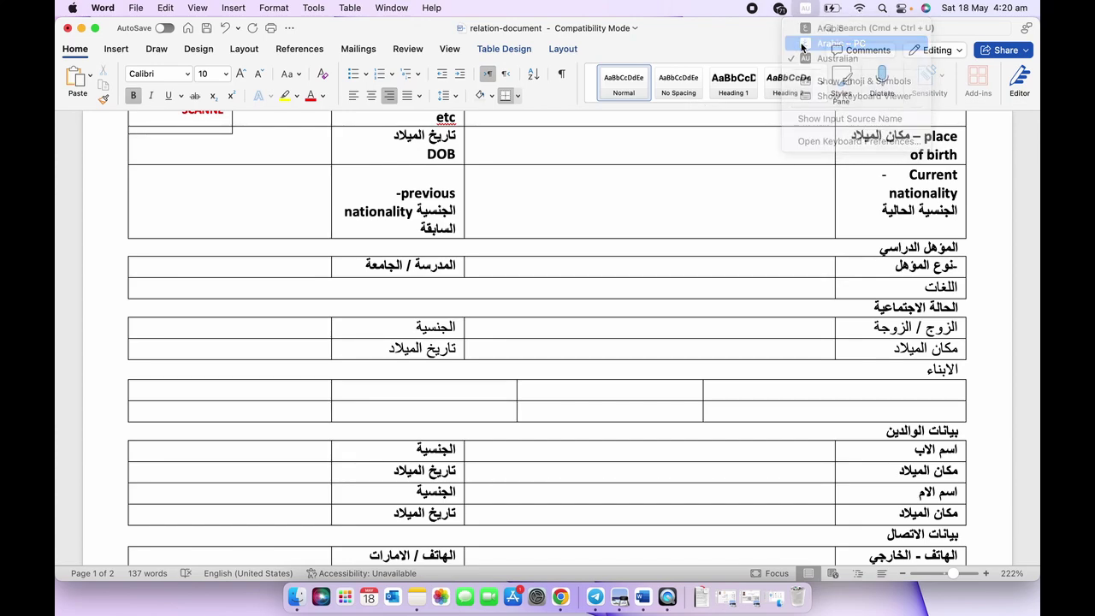
{"action": "type", "text": "الثا"}
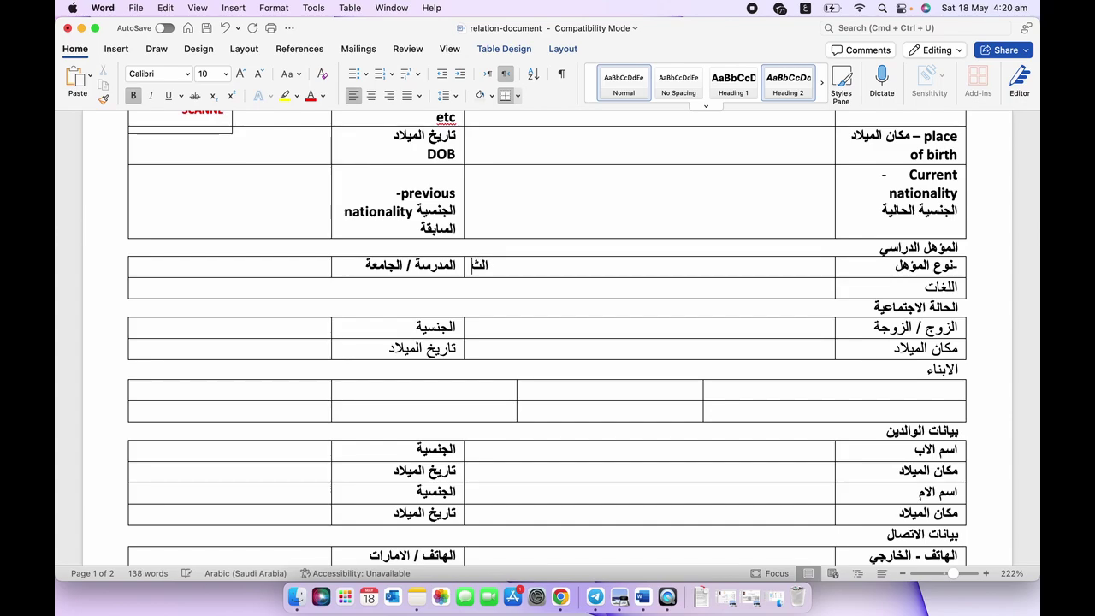
{"action": "type", "text": "نوية"}
{"action": "left_click", "coordinate": [319, 264]}
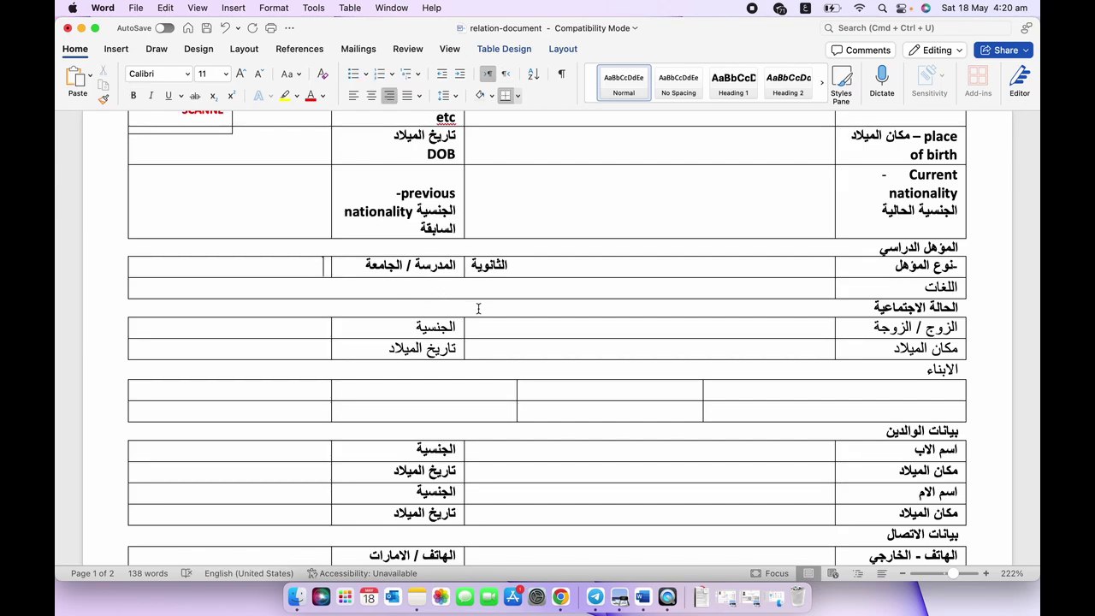
{"action": "scroll", "coordinate": [517, 291], "scroll_direction": "down", "scroll_amount": 5}
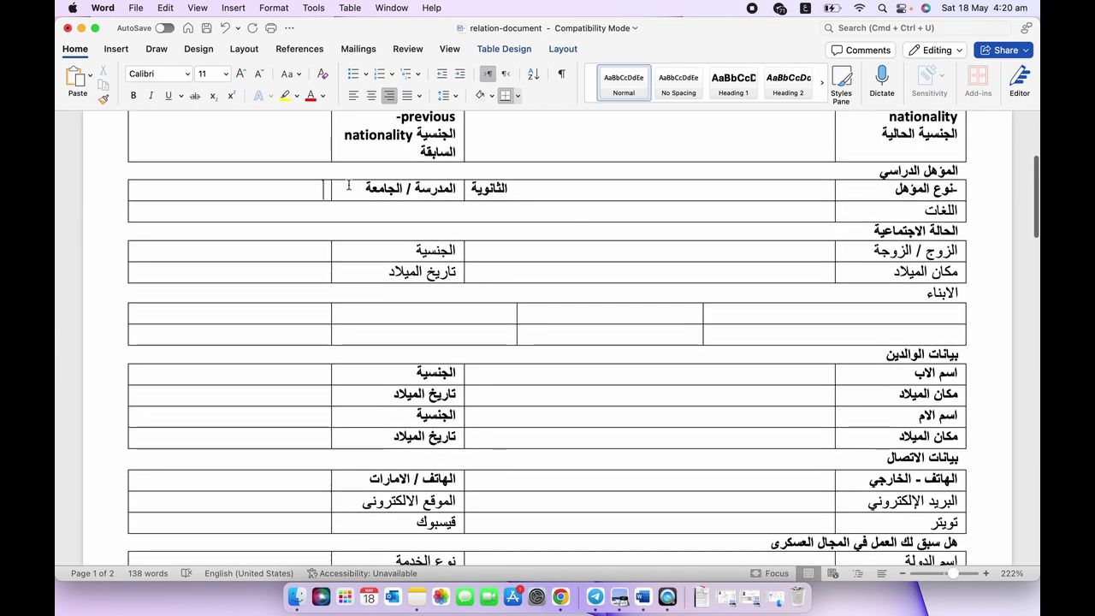
{"action": "left_click", "coordinate": [528, 188]}
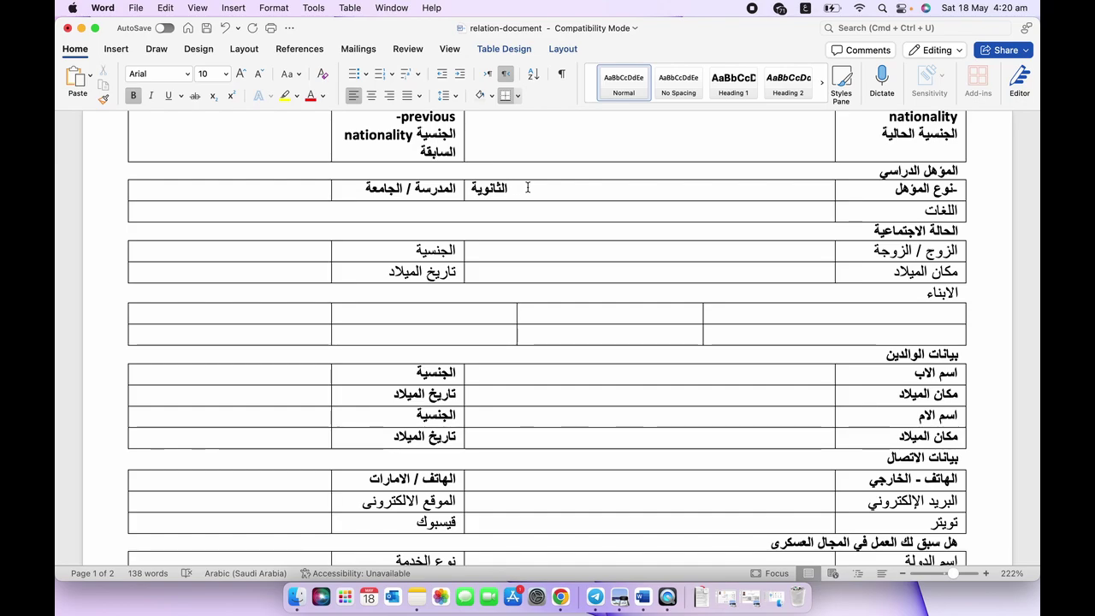
{"action": "type", "text": "ط"}
{"action": "key", "text": "BackSpace"}
{"action": "key", "text": "super+e"}
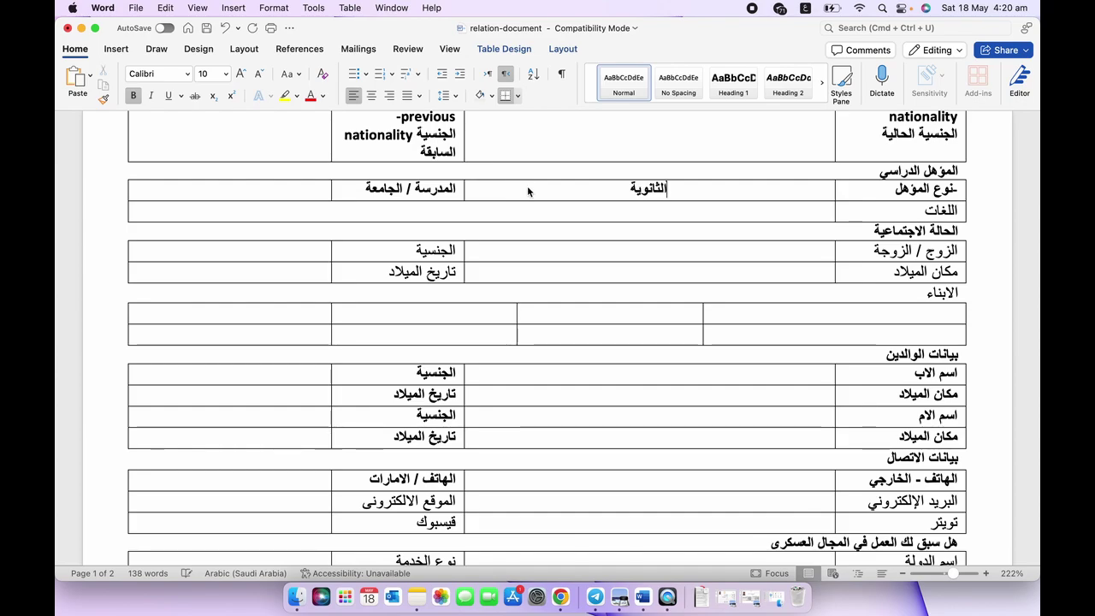
{"action": "key", "text": "super+r"}
Fill the languages cell with الانكليزي.
{"action": "left_click", "coordinate": [695, 251]}
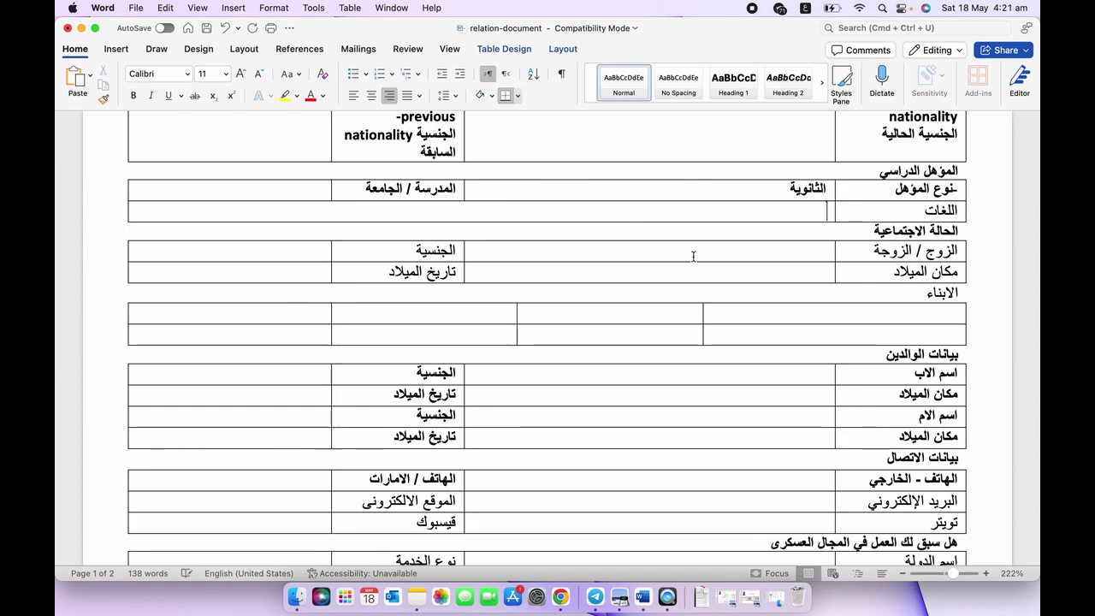
{"action": "scroll", "coordinate": [706, 270], "scroll_direction": "down", "scroll_amount": 1}
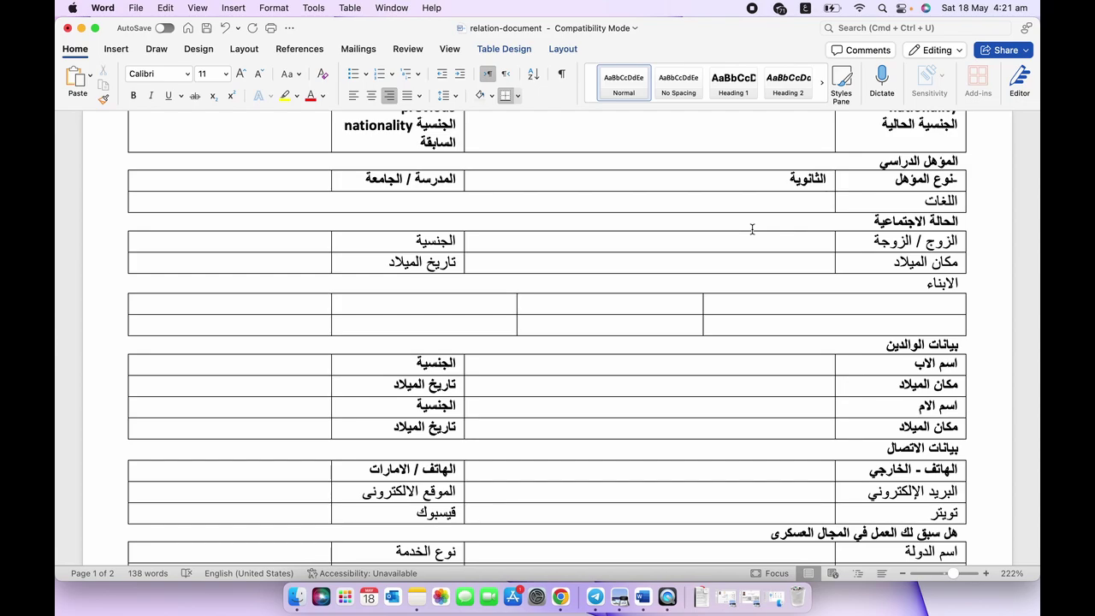
{"action": "type", "text": "الانك"}
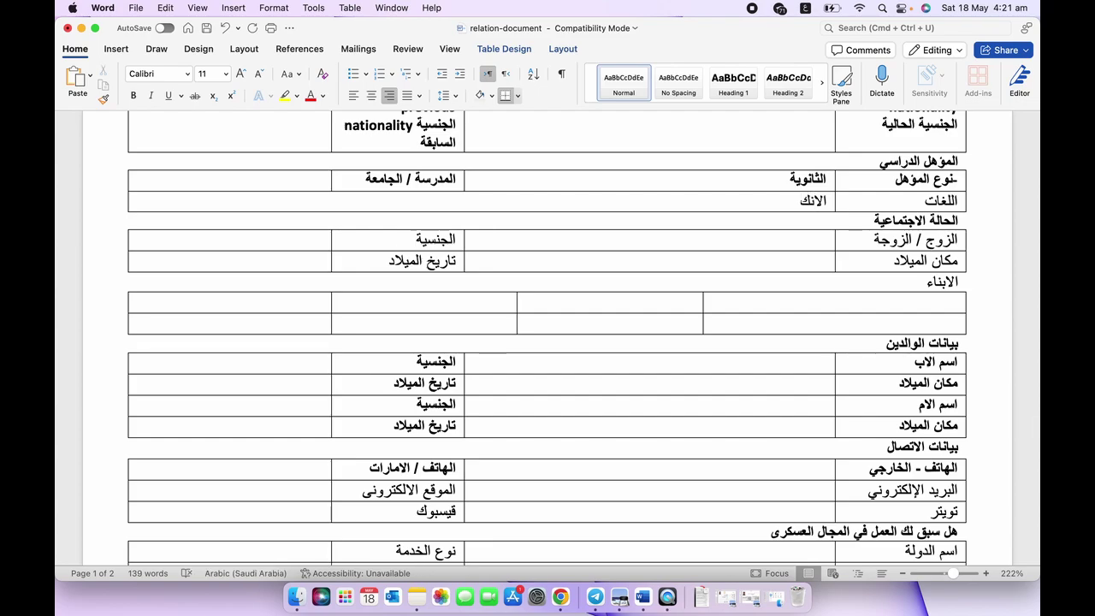
{"action": "type", "text": "ليزي"}
{"action": "scroll", "coordinate": [817, 235], "scroll_direction": "down", "scroll_amount": 1}
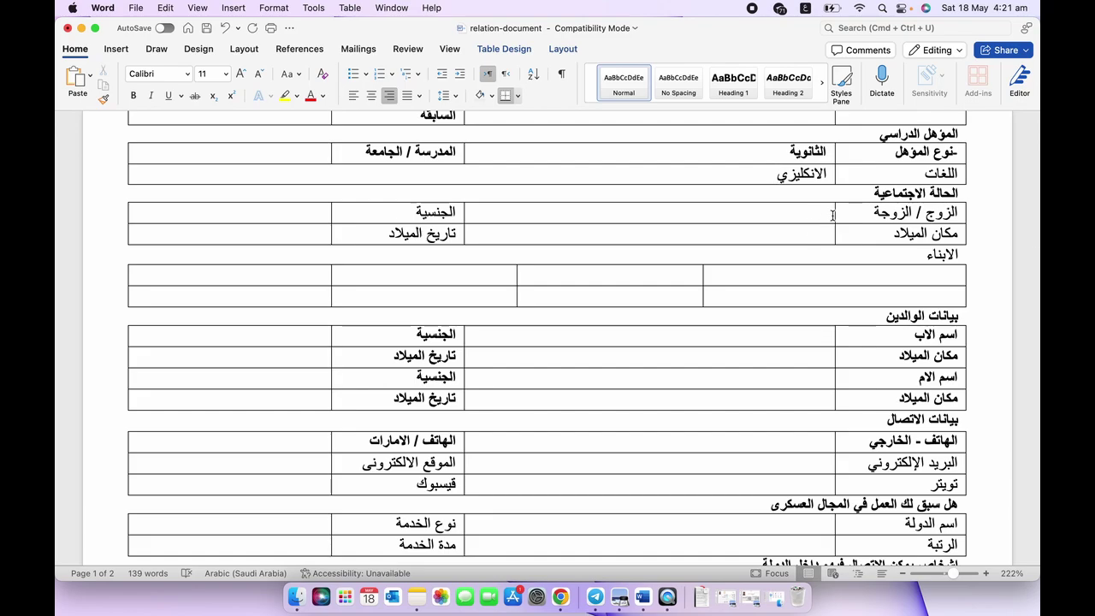
Put a dash in the spouse name, birthplace, nationality and birth-date cells.
{"action": "left_click", "coordinate": [815, 215]}
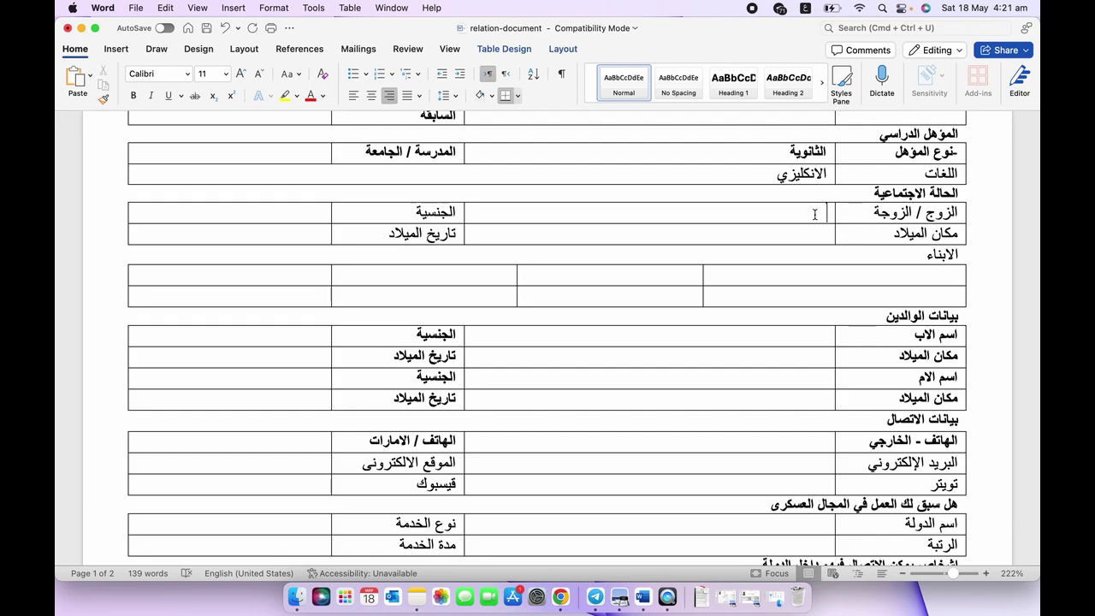
{"action": "type", "text": "-"}
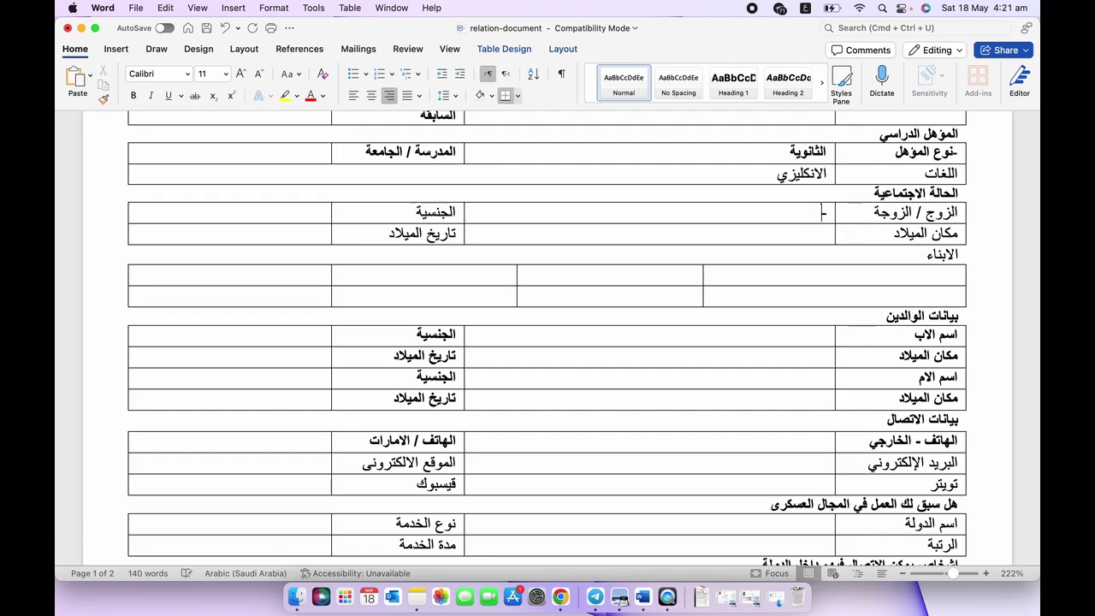
{"action": "left_click", "coordinate": [815, 235]}
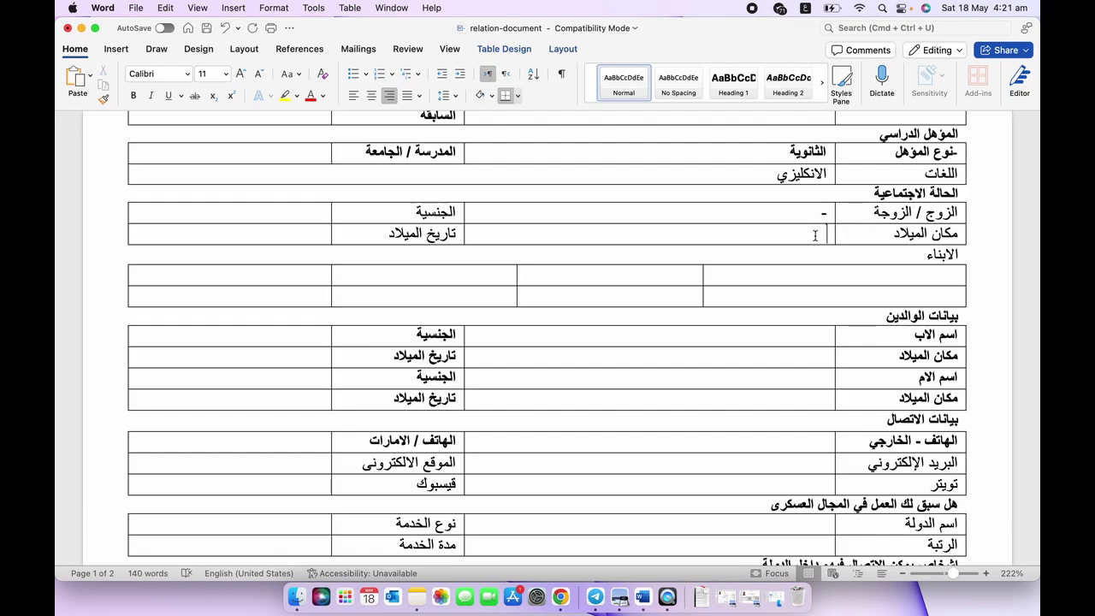
{"action": "type", "text": "-"}
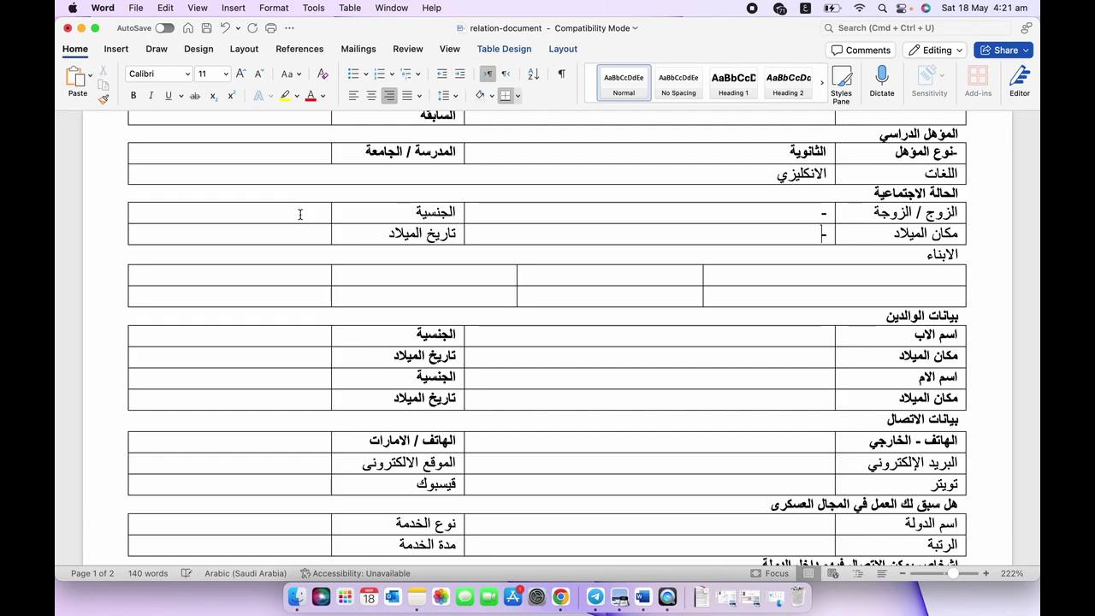
{"action": "left_click", "coordinate": [300, 213]}
{"action": "type", "text": "-"}
{"action": "left_click", "coordinate": [300, 230]}
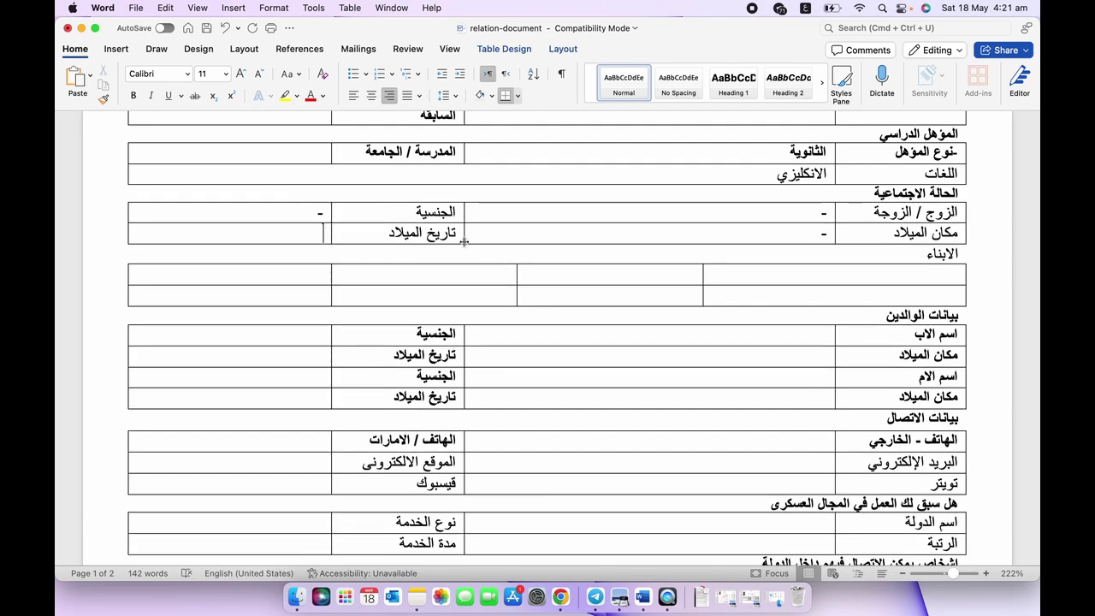
{"action": "type", "text": "-"}
Put a dash in the first two children-table rows.
{"action": "scroll", "coordinate": [590, 334], "scroll_direction": "down", "scroll_amount": 2}
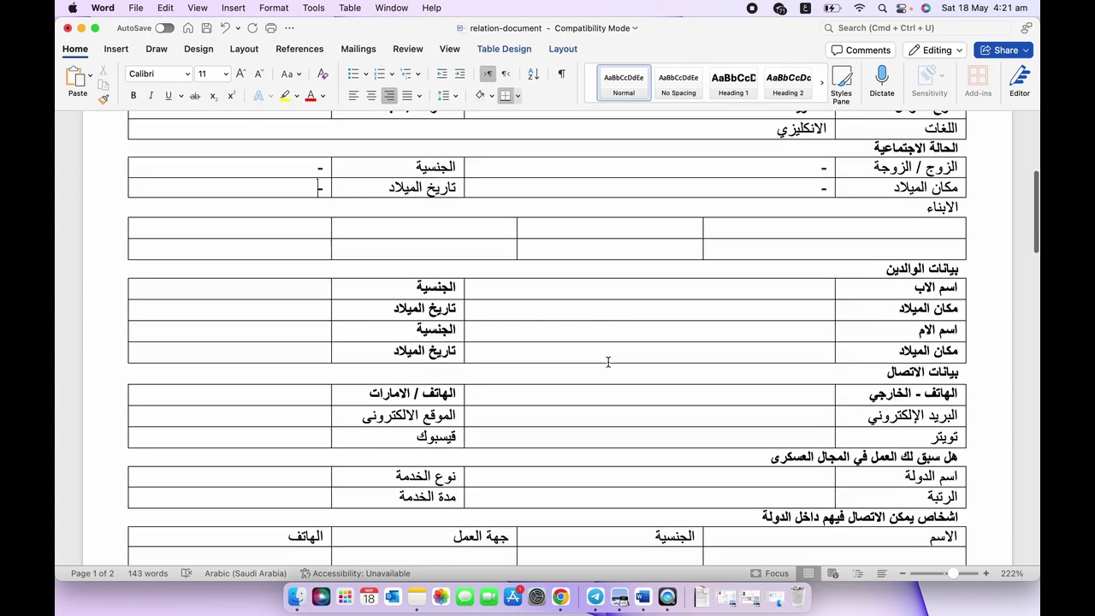
{"action": "scroll", "coordinate": [609, 362], "scroll_direction": "down", "scroll_amount": 2}
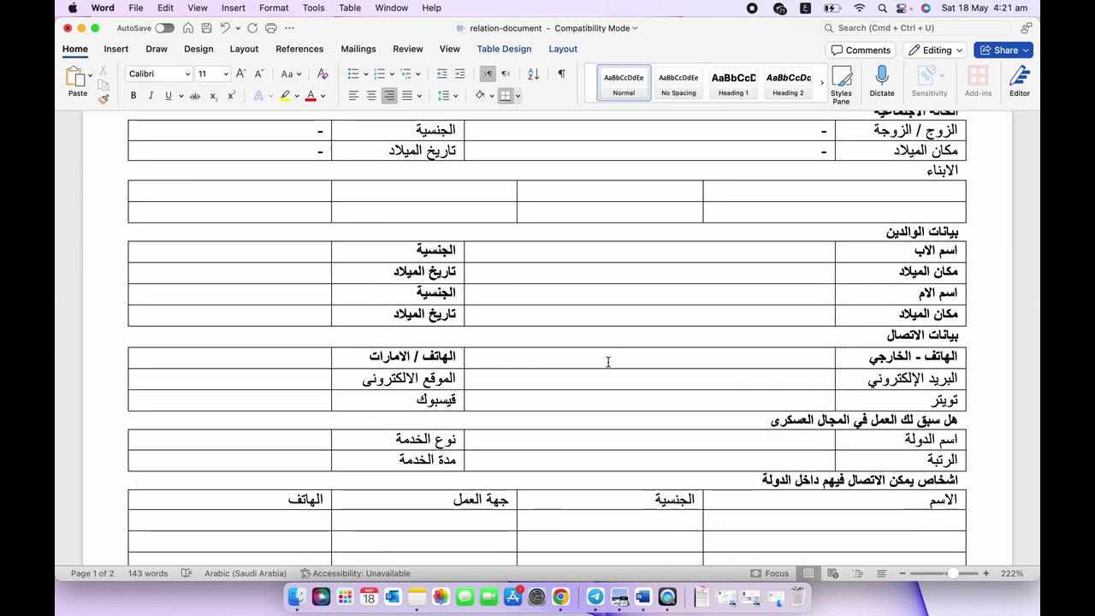
{"action": "left_click", "coordinate": [893, 191]}
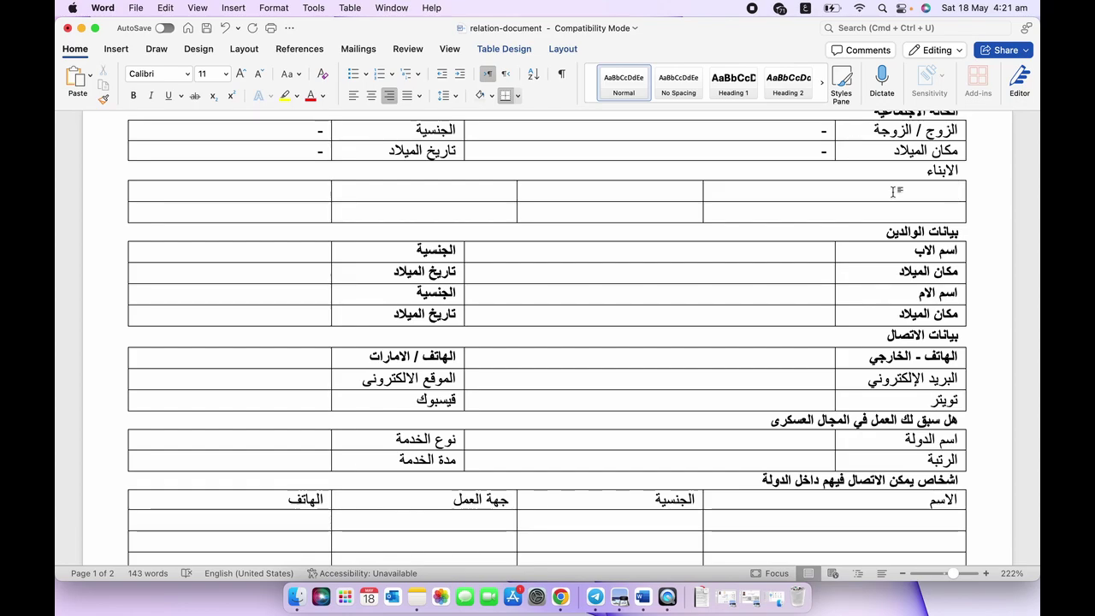
{"action": "type", "text": "-"}
{"action": "left_click", "coordinate": [929, 215]}
{"action": "type", "text": "-"}
Pass the parents' cells and begin the abroad phone number with '+'.
{"action": "scroll", "coordinate": [869, 245], "scroll_direction": "down", "scroll_amount": 1}
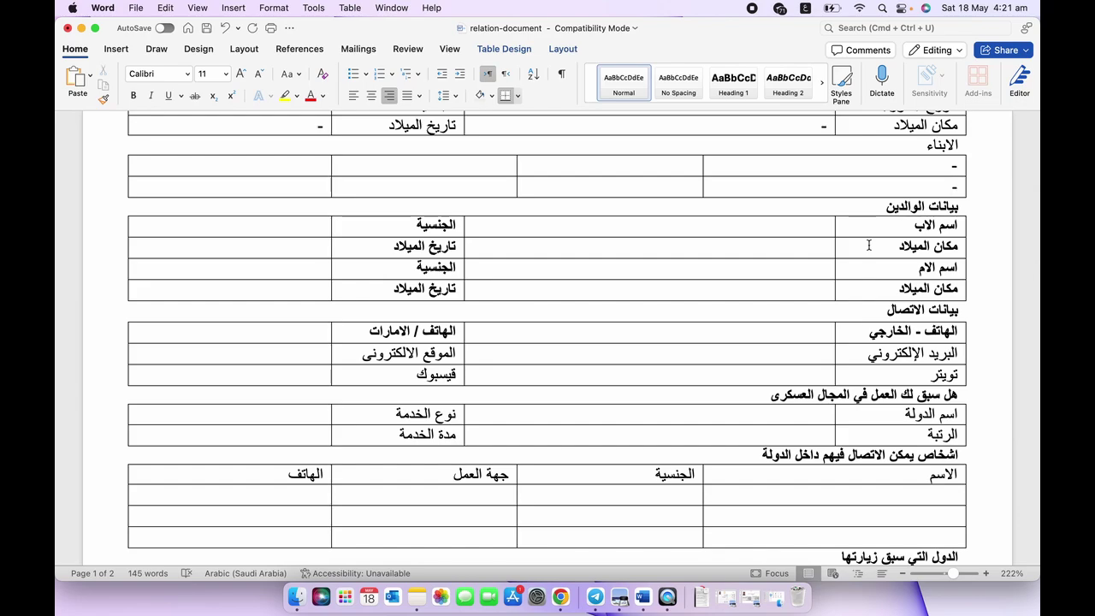
{"action": "left_click", "coordinate": [809, 227]}
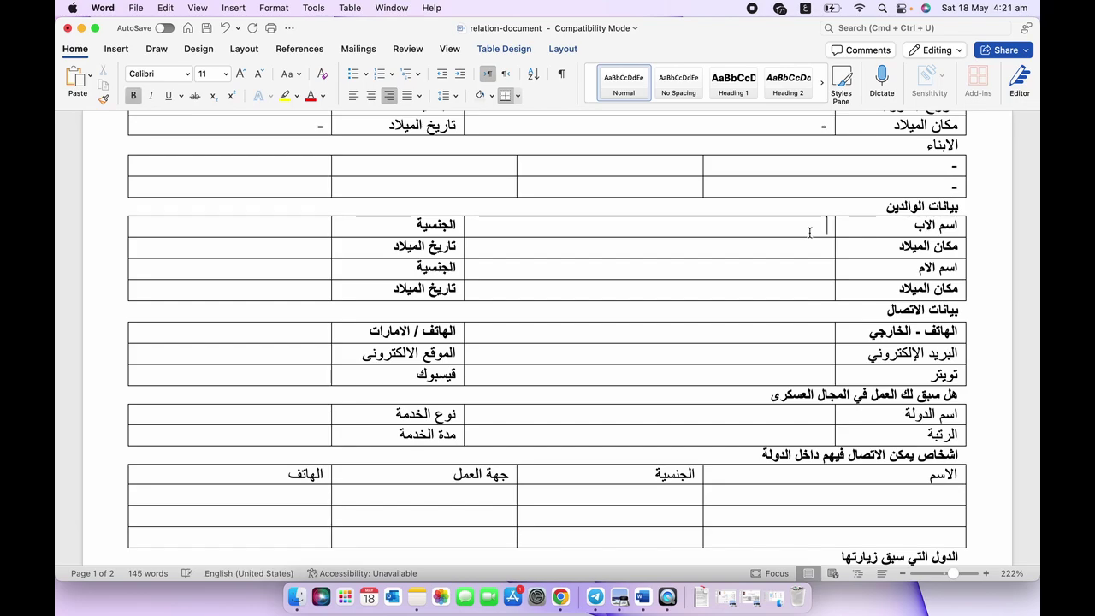
{"action": "left_click", "coordinate": [804, 245]}
{"action": "left_click", "coordinate": [320, 229]}
{"action": "scroll", "coordinate": [323, 230], "scroll_direction": "down", "scroll_amount": 2}
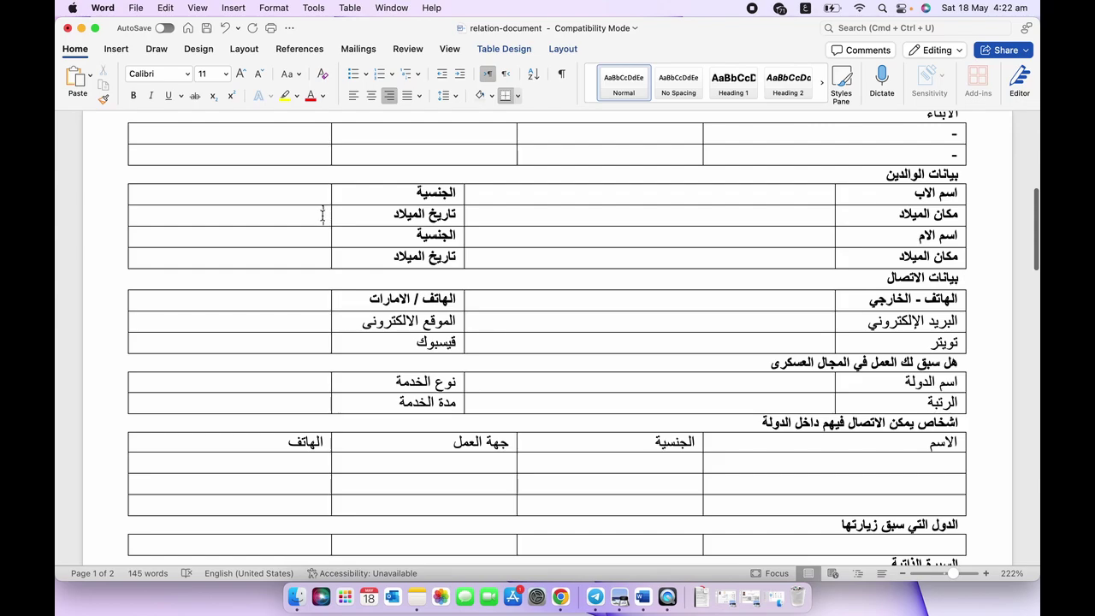
{"action": "left_click", "coordinate": [749, 239]}
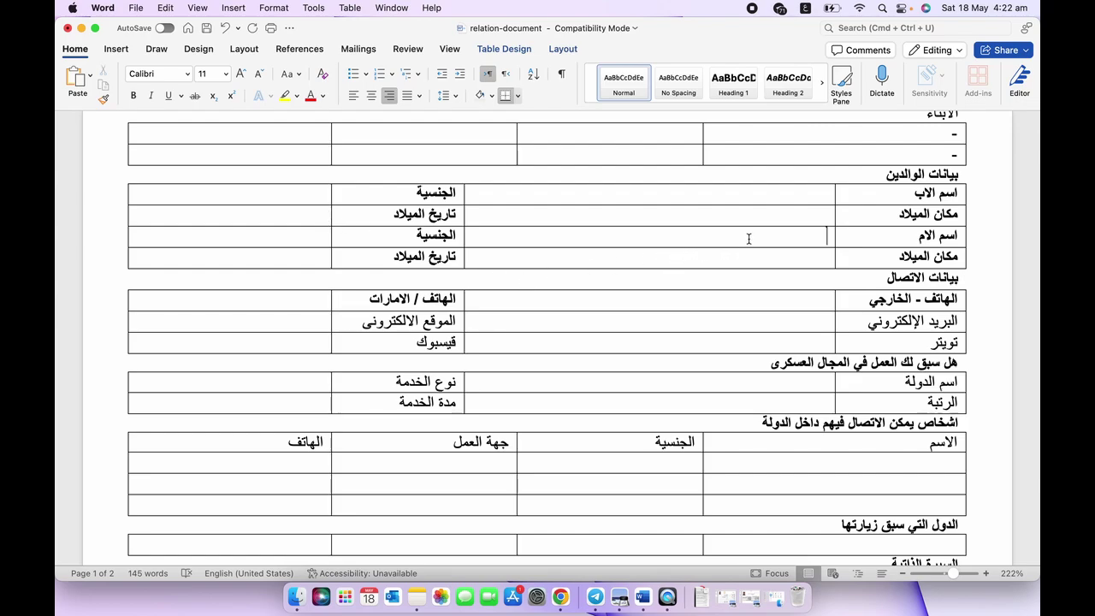
{"action": "left_click", "coordinate": [789, 256]}
{"action": "left_click", "coordinate": [310, 240]}
{"action": "scroll", "coordinate": [358, 262], "scroll_direction": "down", "scroll_amount": 2}
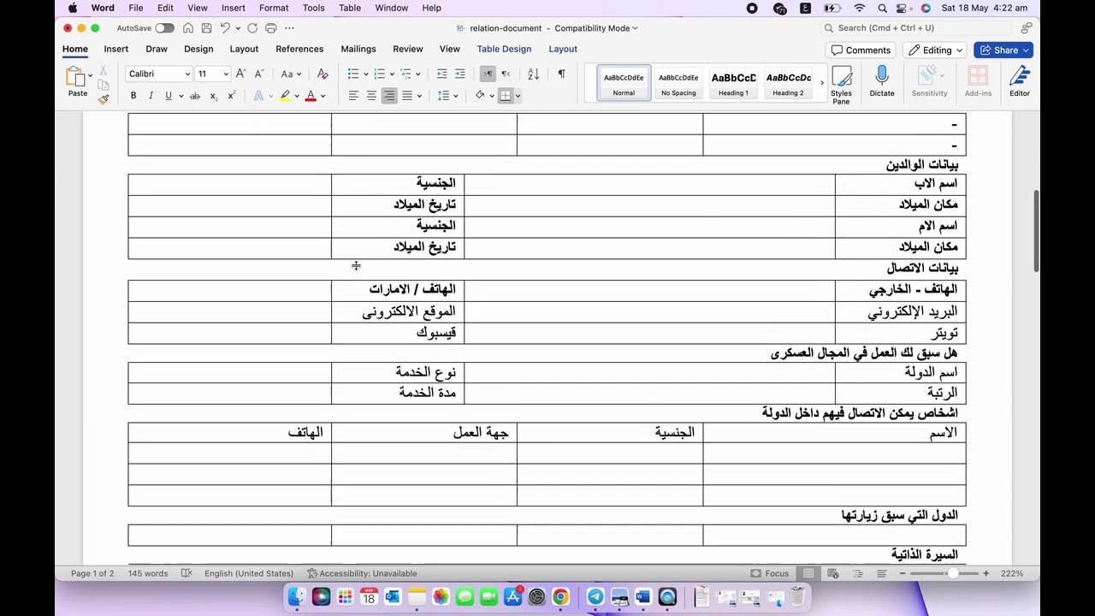
{"action": "scroll", "coordinate": [560, 313], "scroll_direction": "down", "scroll_amount": 3}
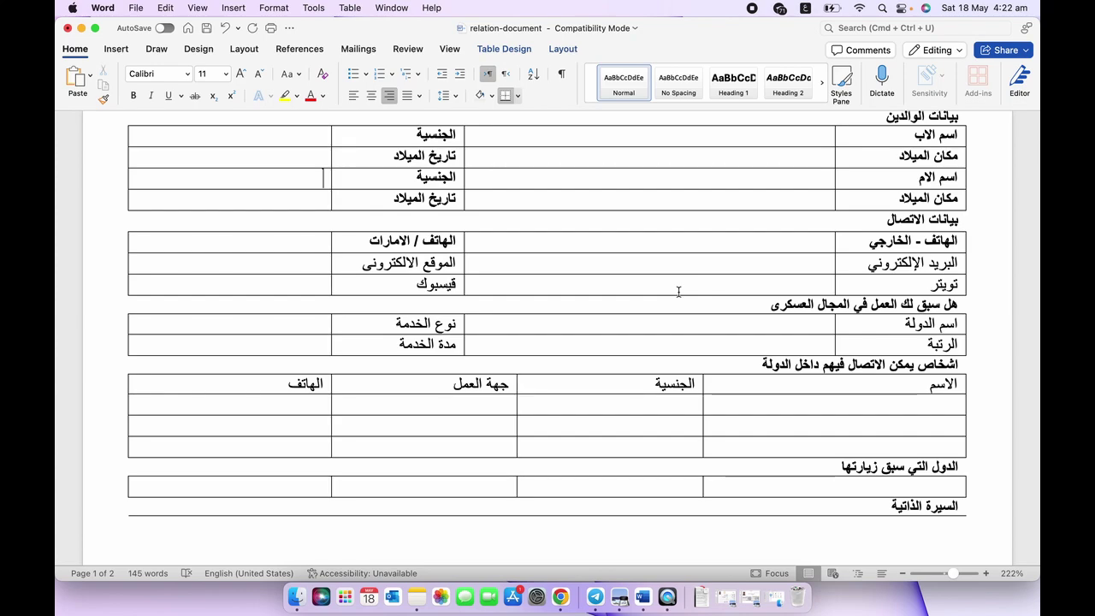
{"action": "left_click", "coordinate": [752, 248]}
{"action": "type", "text": "+"}
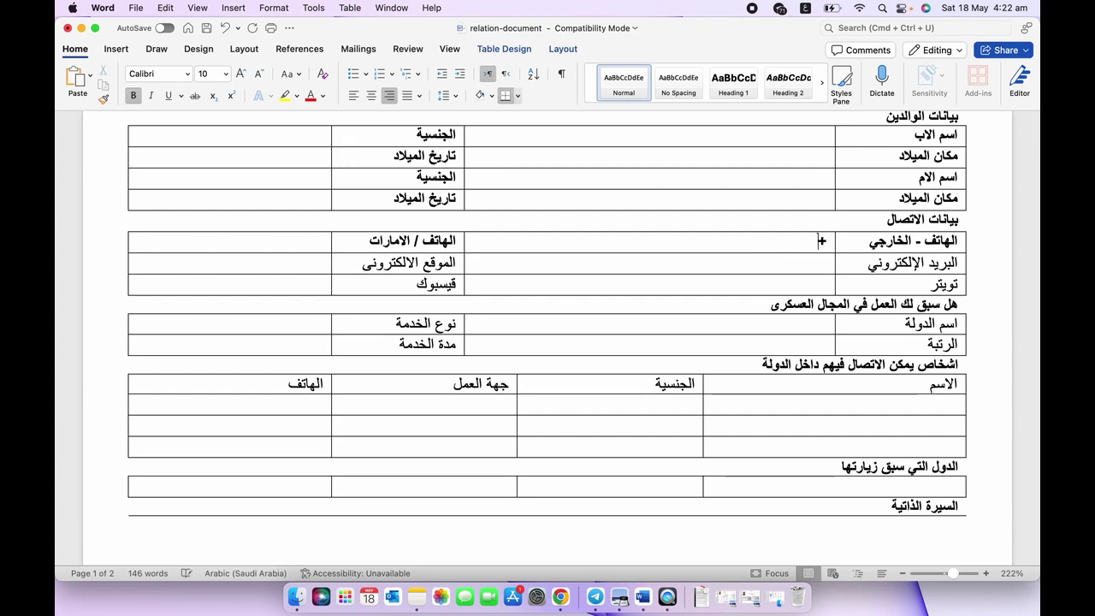
{"action": "left_click", "coordinate": [806, 8]}
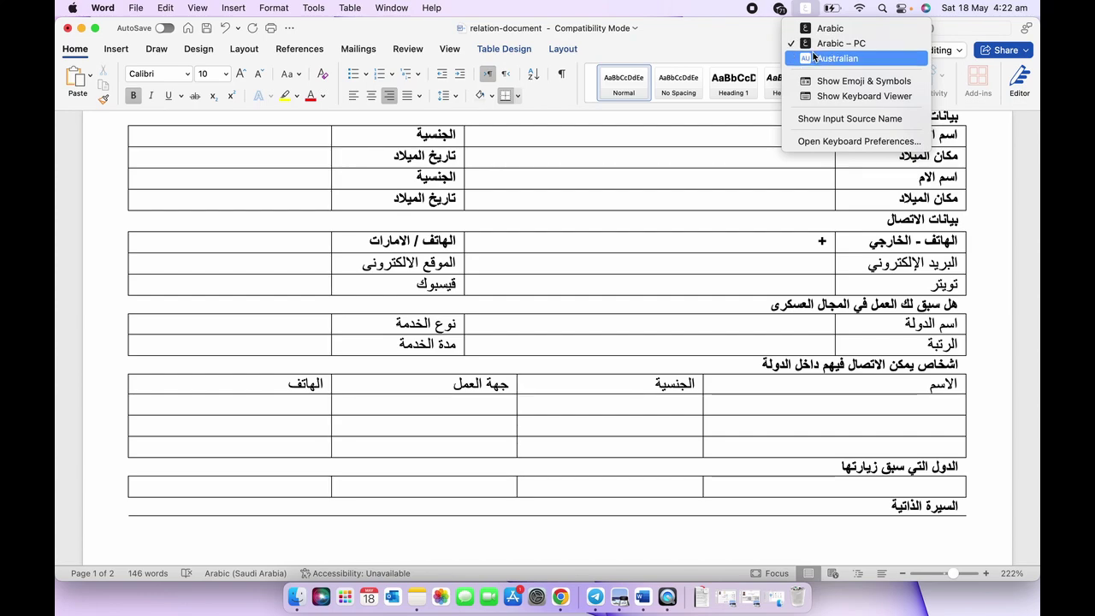
{"action": "left_click", "coordinate": [815, 57]}
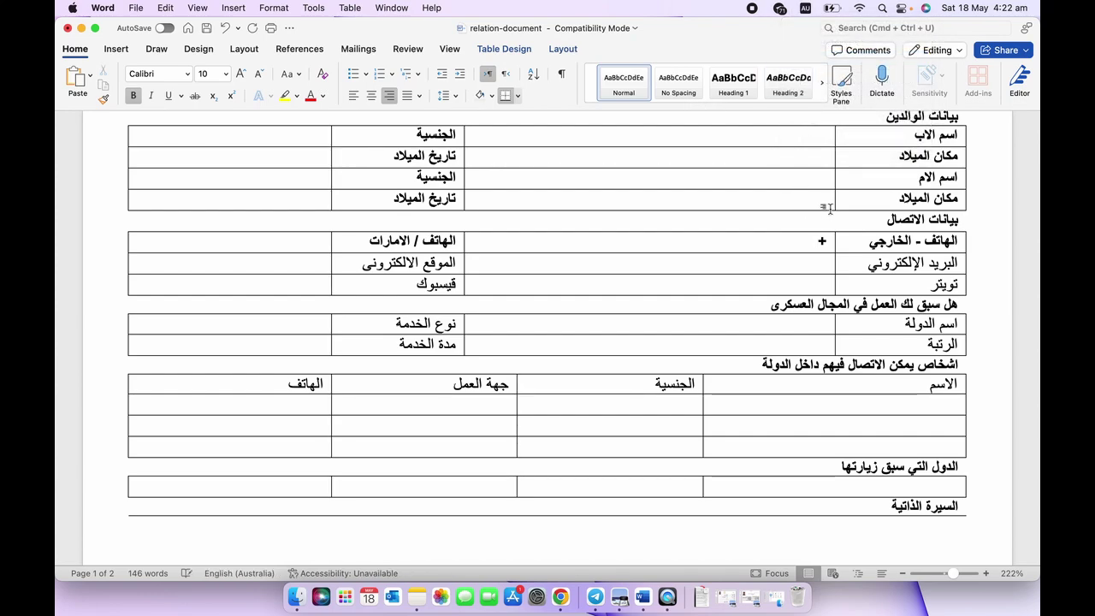
{"action": "type", "text": "614922"}
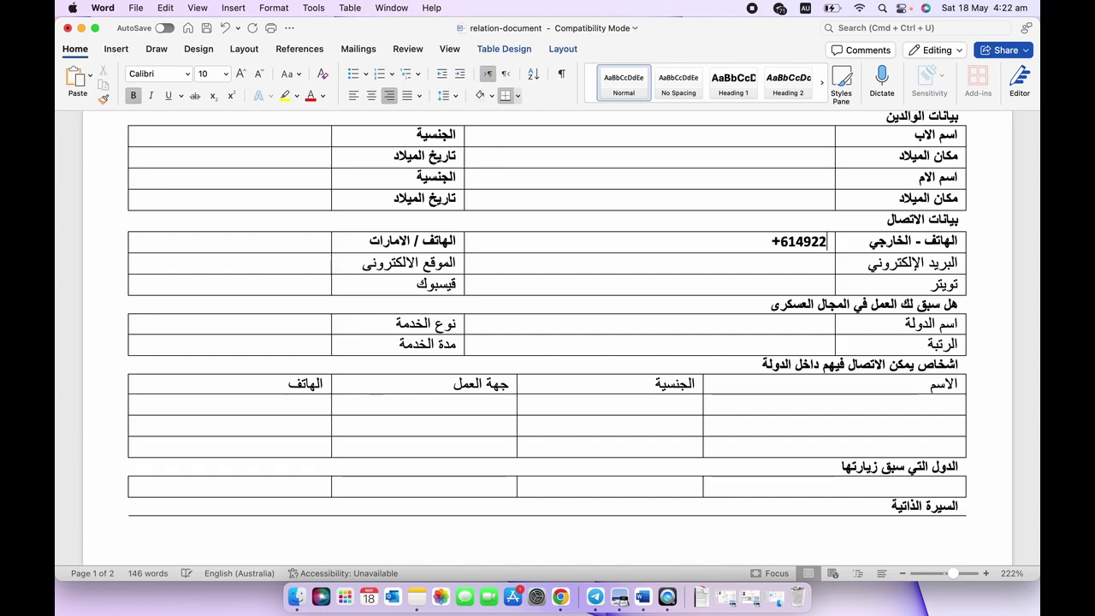
{"action": "type", "text": "53"}
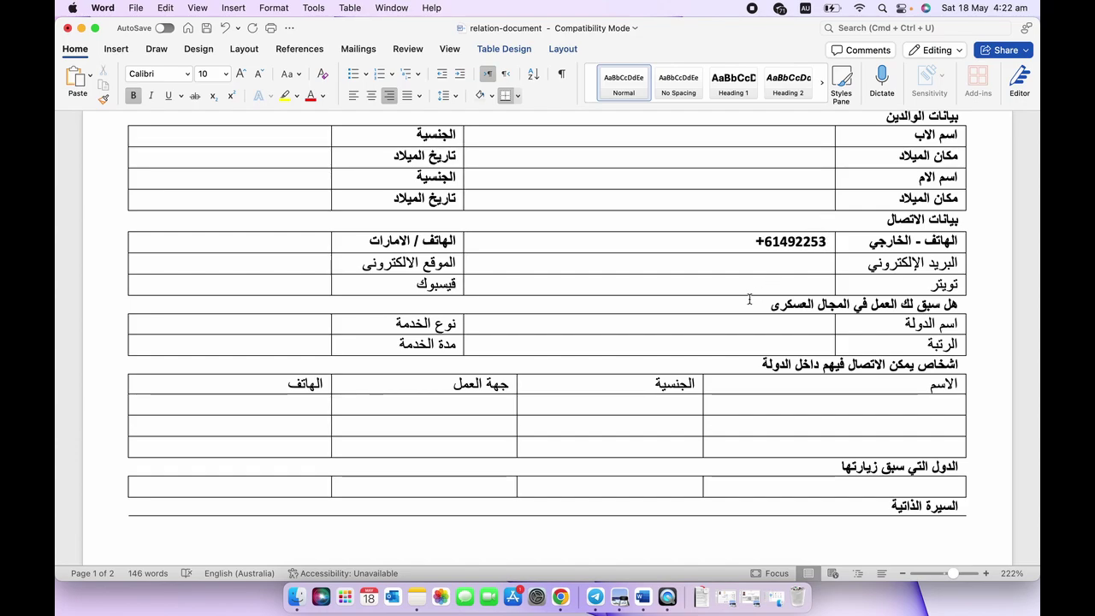
{"action": "scroll", "coordinate": [748, 299], "scroll_direction": "down", "scroll_amount": 1}
Add a dash and 'Email' on a new line in the e-mail label cell.
{"action": "key", "text": "Down"}
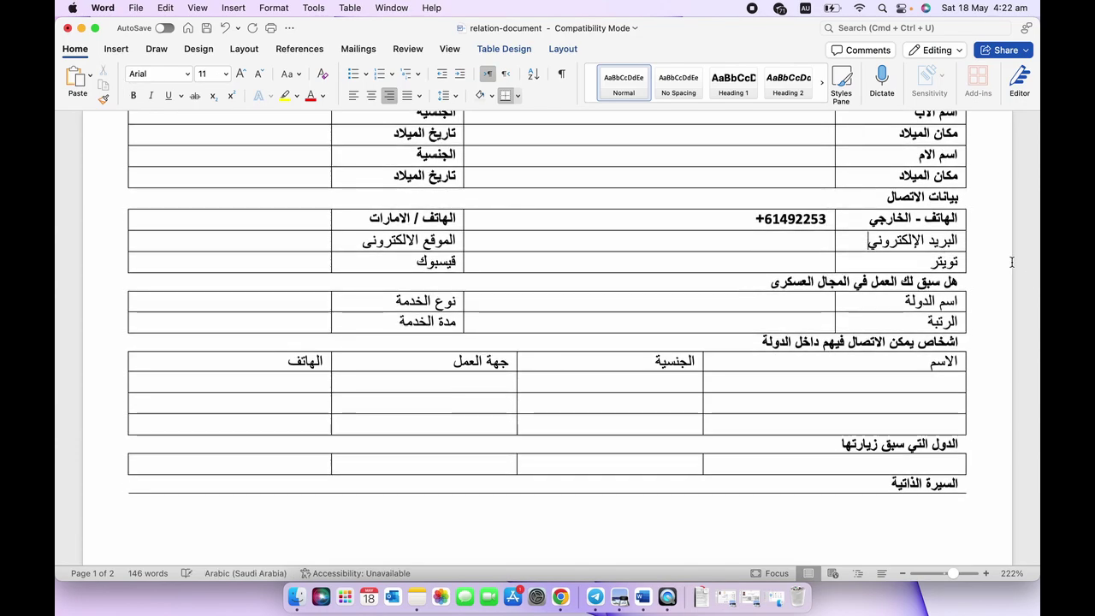
{"action": "key", "text": "ctrl+space"}
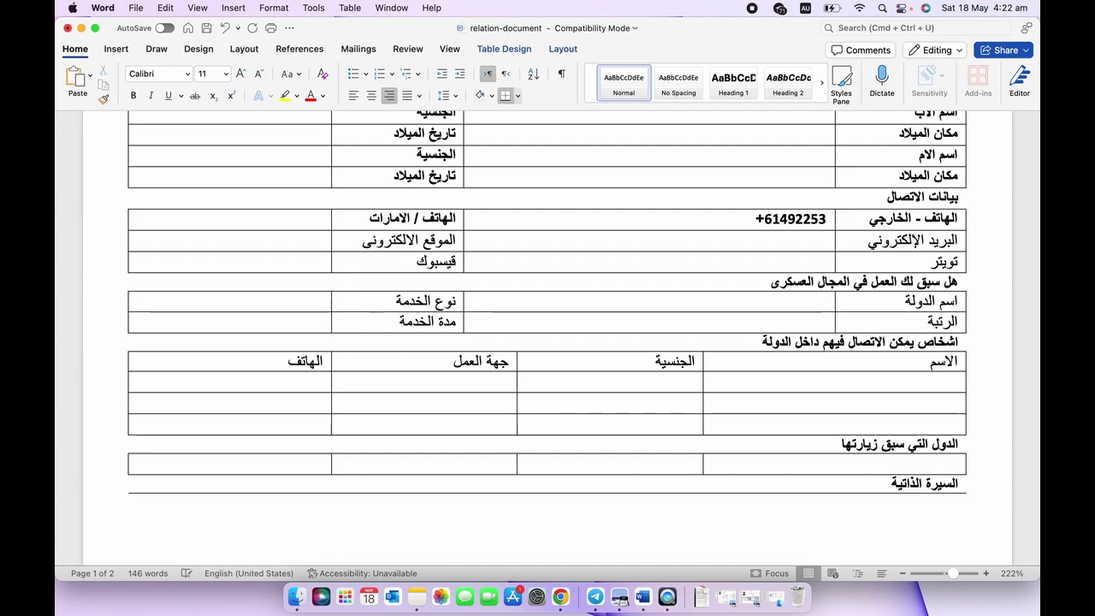
{"action": "type", "text": "-"}
{"action": "key", "text": "Return"}
{"action": "type", "text": "Email"}
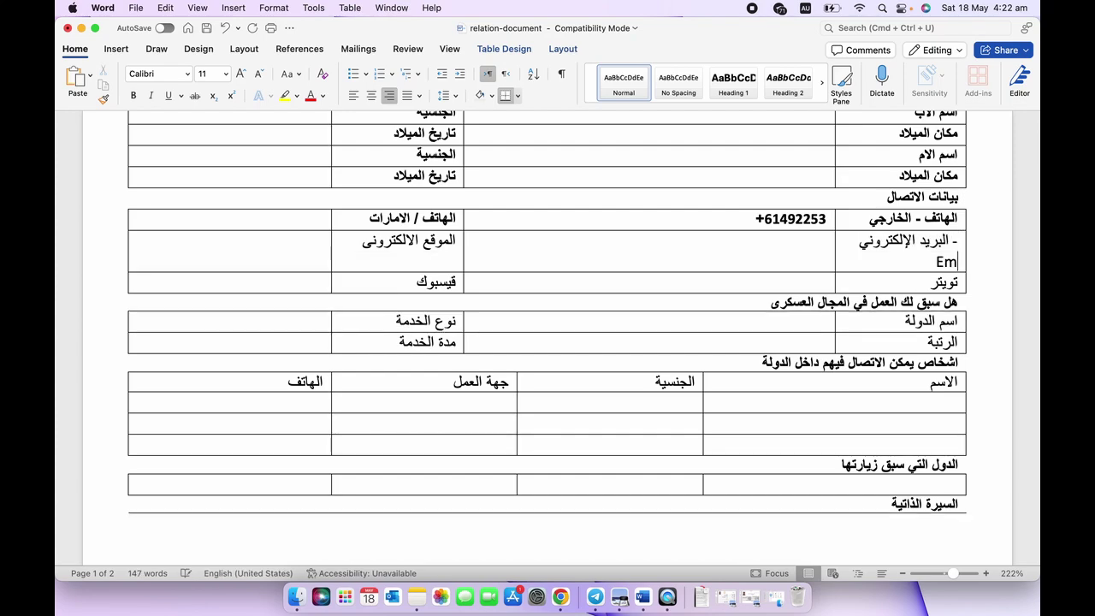
Add '- twitter' beside the Twitter label.
{"action": "left_click", "coordinate": [912, 288]}
{"action": "type", "text": "-"}
{"action": "key", "text": "ctrl+space"}
{"action": "type", "text": "twitter"}
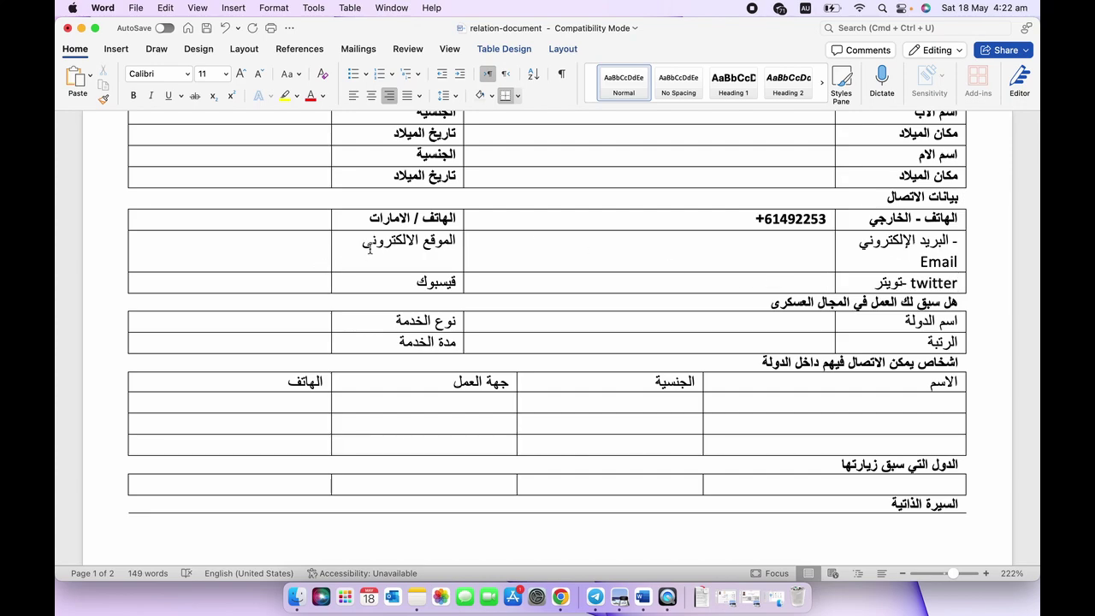
{"action": "scroll", "coordinate": [377, 237], "scroll_direction": "down", "scroll_amount": 1}
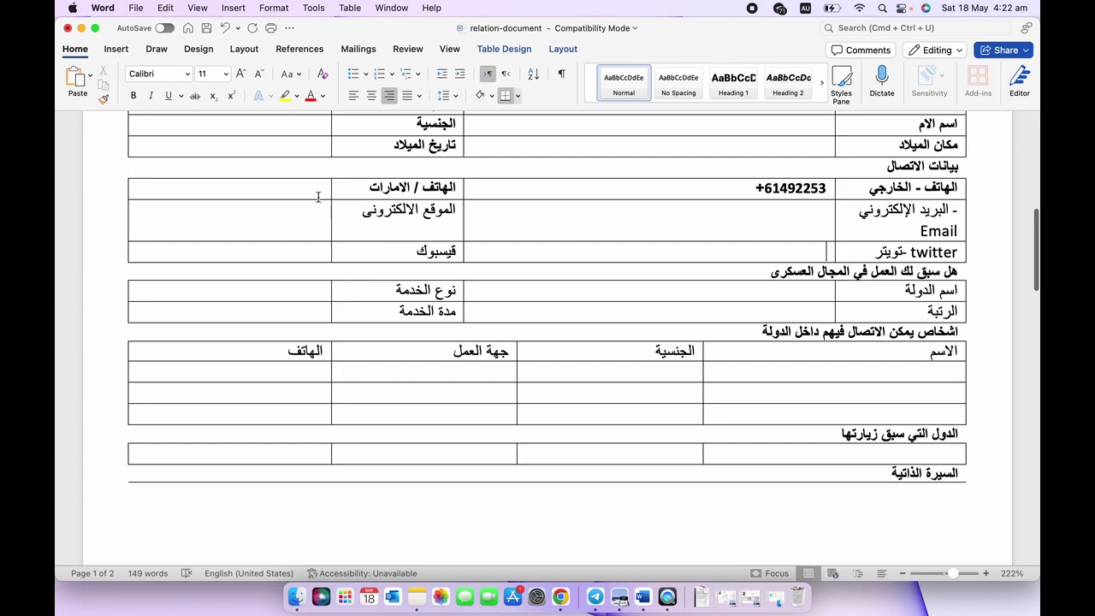
Go through the empty UAE phone and Facebook cells down to the military-service table.
{"action": "left_click", "coordinate": [355, 191]}
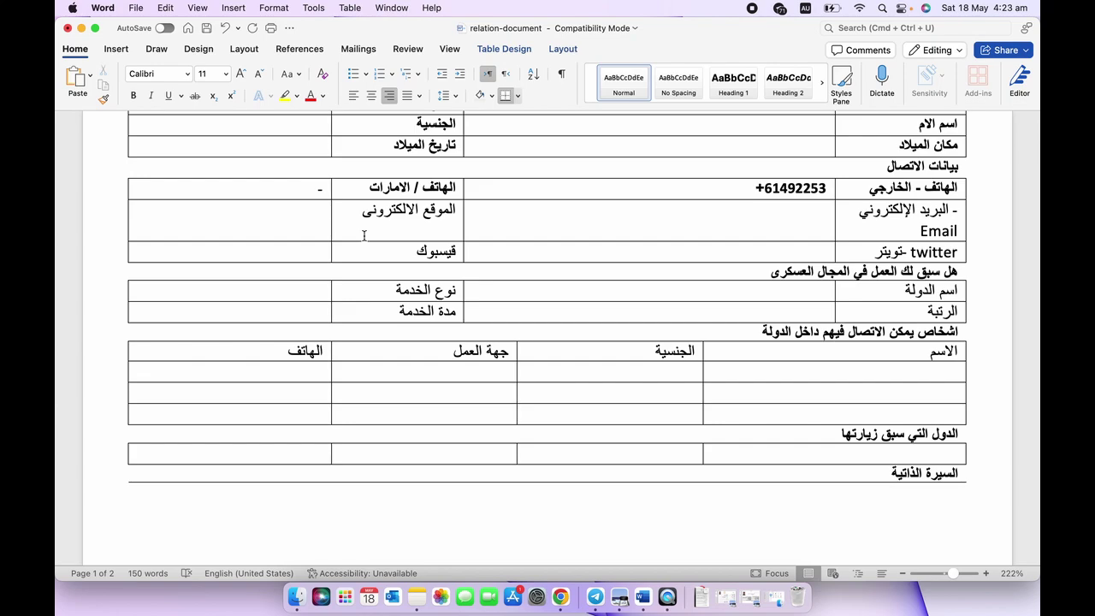
{"action": "left_click", "coordinate": [318, 257]}
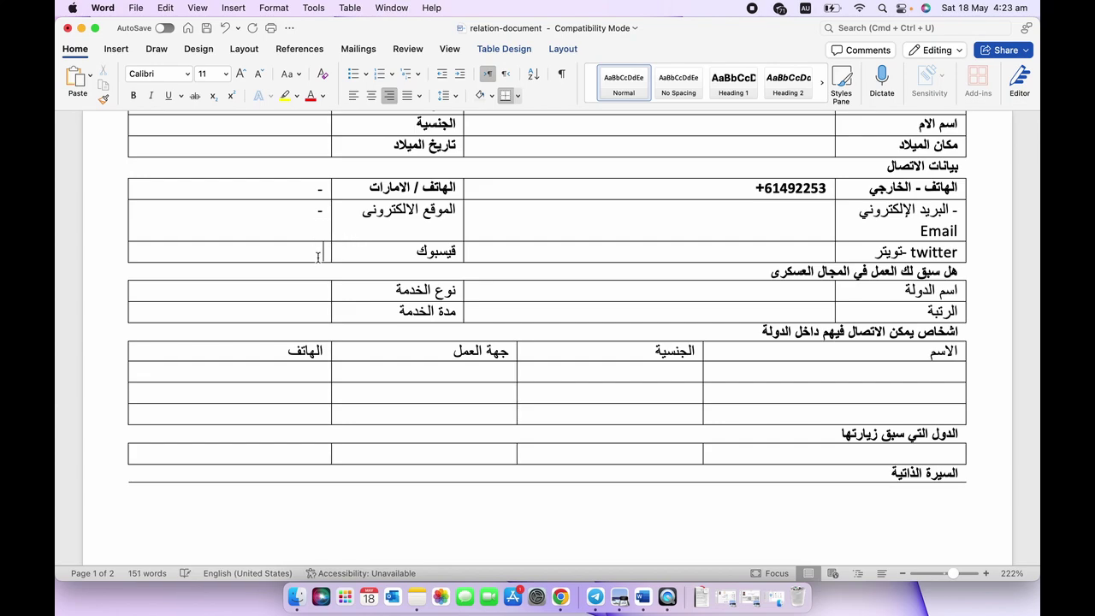
{"action": "scroll", "coordinate": [412, 317], "scroll_direction": "down", "scroll_amount": 2}
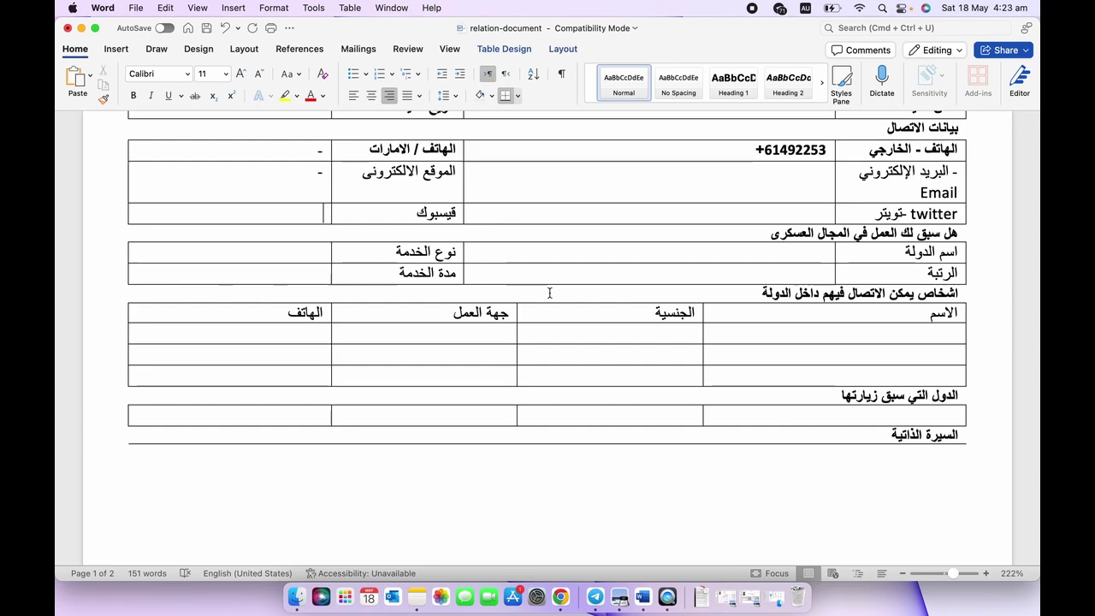
{"action": "scroll", "coordinate": [663, 312], "scroll_direction": "down", "scroll_amount": 1}
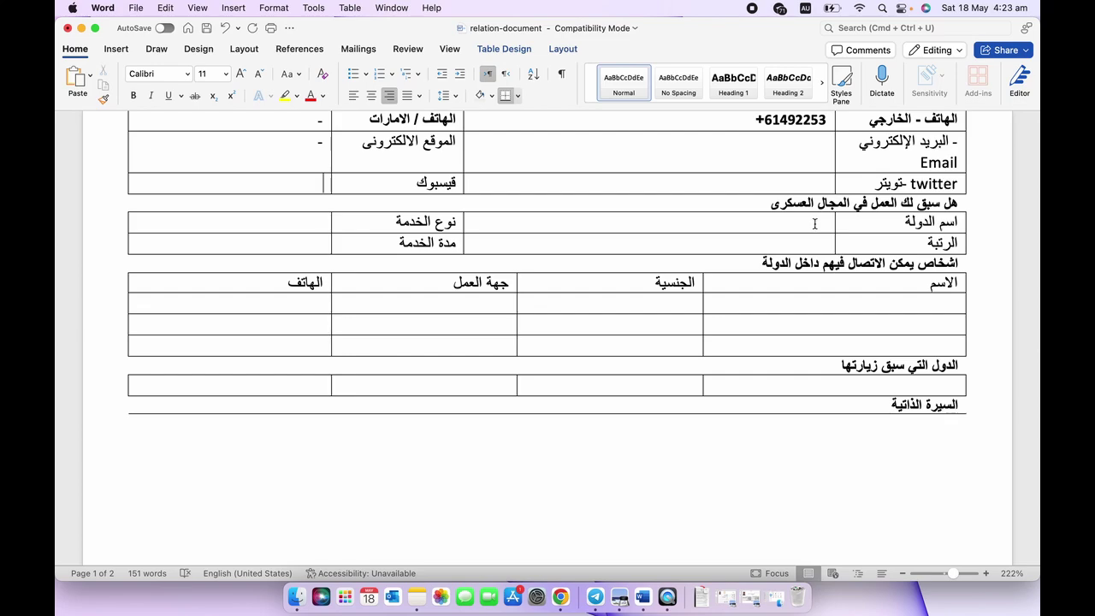
{"action": "scroll", "coordinate": [815, 223], "scroll_direction": "down", "scroll_amount": 1}
Put dashes in the country, rank, service type and service duration cells.
{"action": "left_click", "coordinate": [814, 201]}
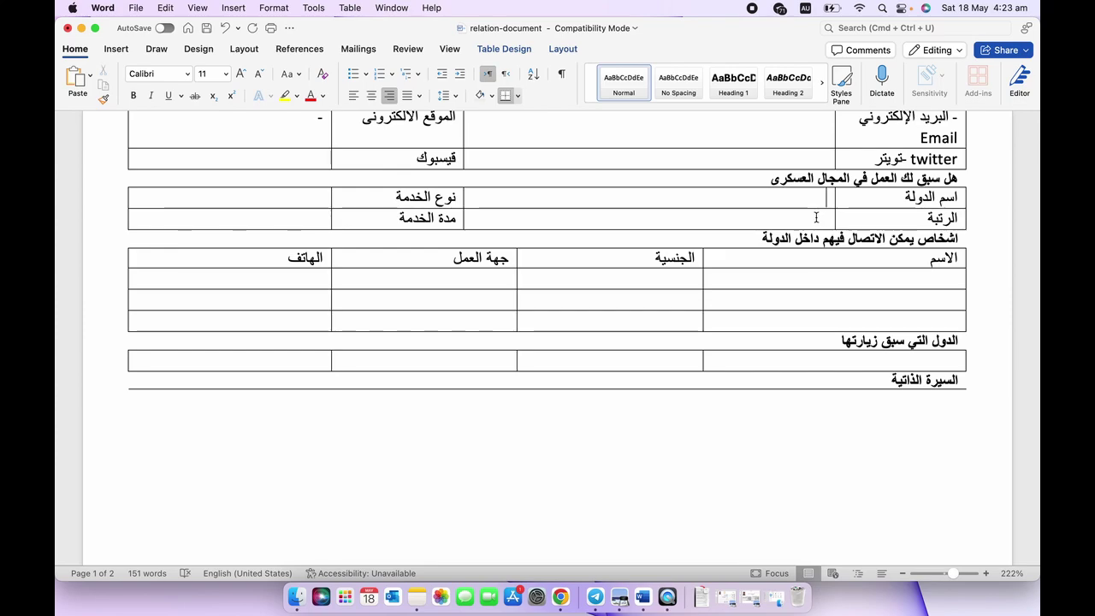
{"action": "left_click", "coordinate": [820, 219]}
{"action": "left_click", "coordinate": [323, 202]}
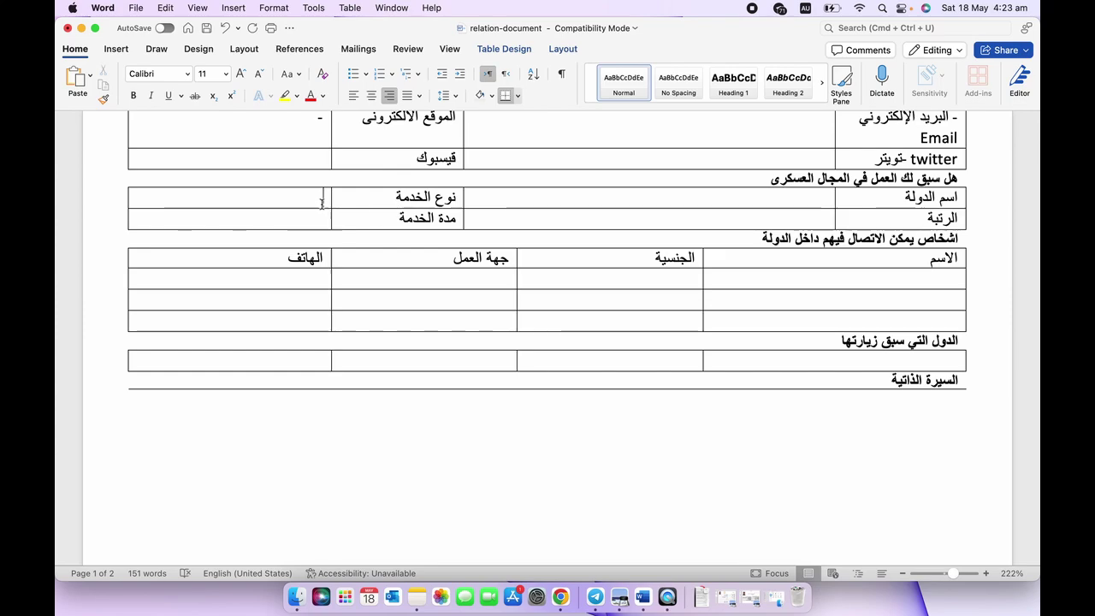
{"action": "left_click", "coordinate": [761, 204]}
{"action": "type", "text": "-"}
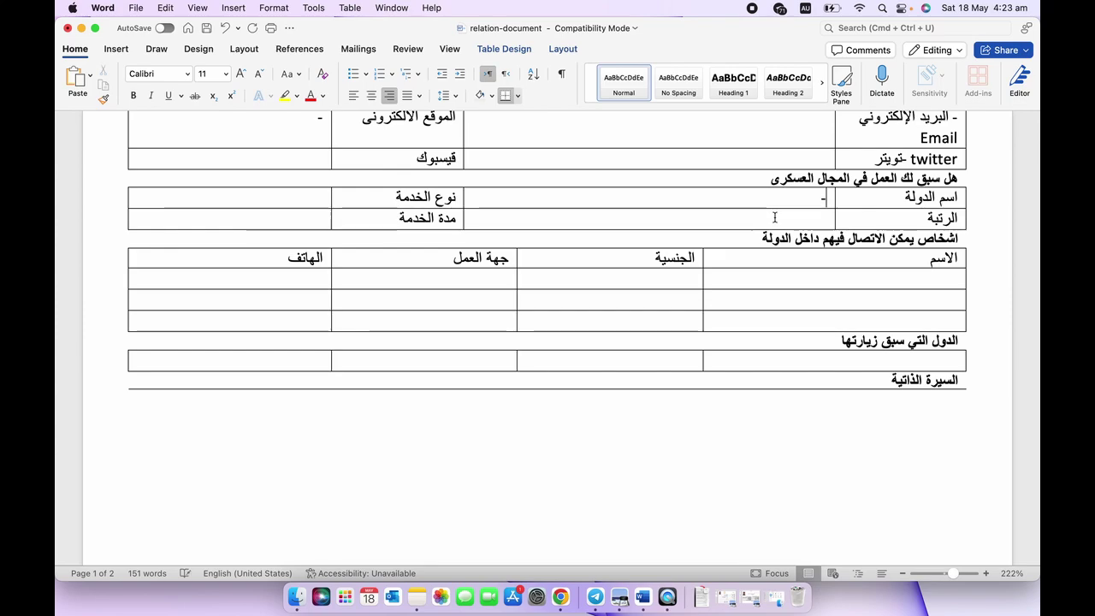
{"action": "left_click", "coordinate": [776, 219]}
{"action": "type", "text": "-"}
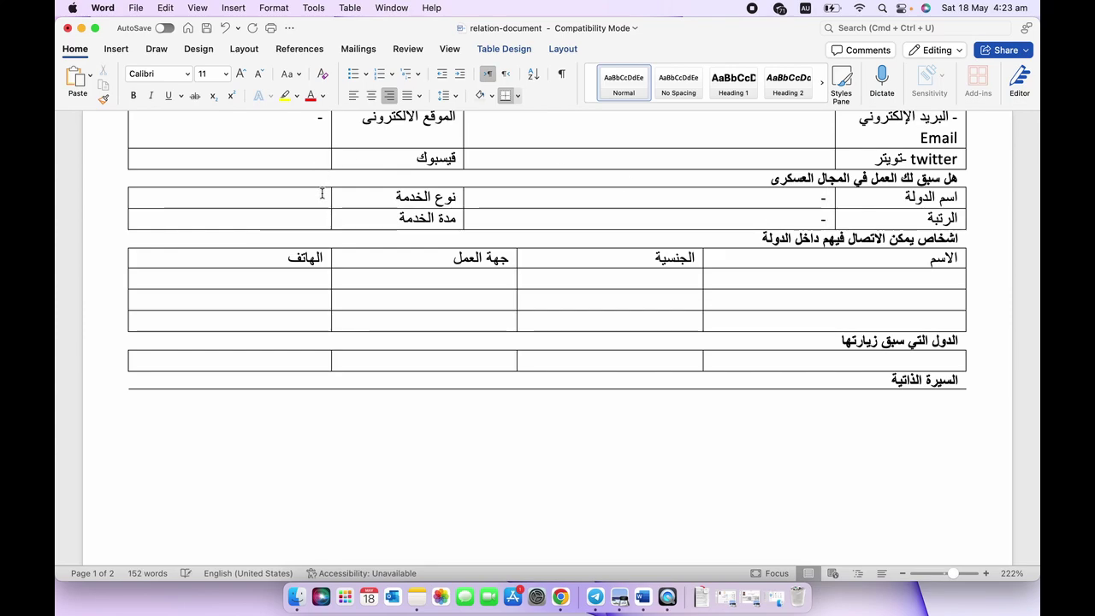
{"action": "left_click", "coordinate": [322, 194]}
{"action": "type", "text": "-"}
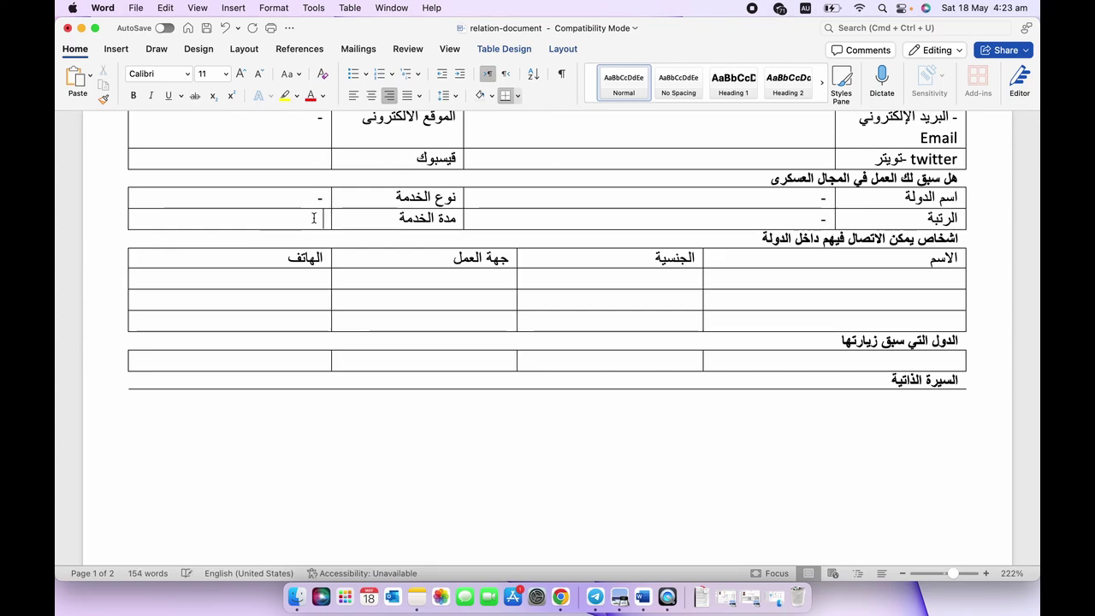
{"action": "left_click", "coordinate": [314, 218]}
{"action": "type", "text": "-"}
Put dashes in the in-country contact-person name cells.
{"action": "scroll", "coordinate": [557, 379], "scroll_direction": "down", "scroll_amount": 1}
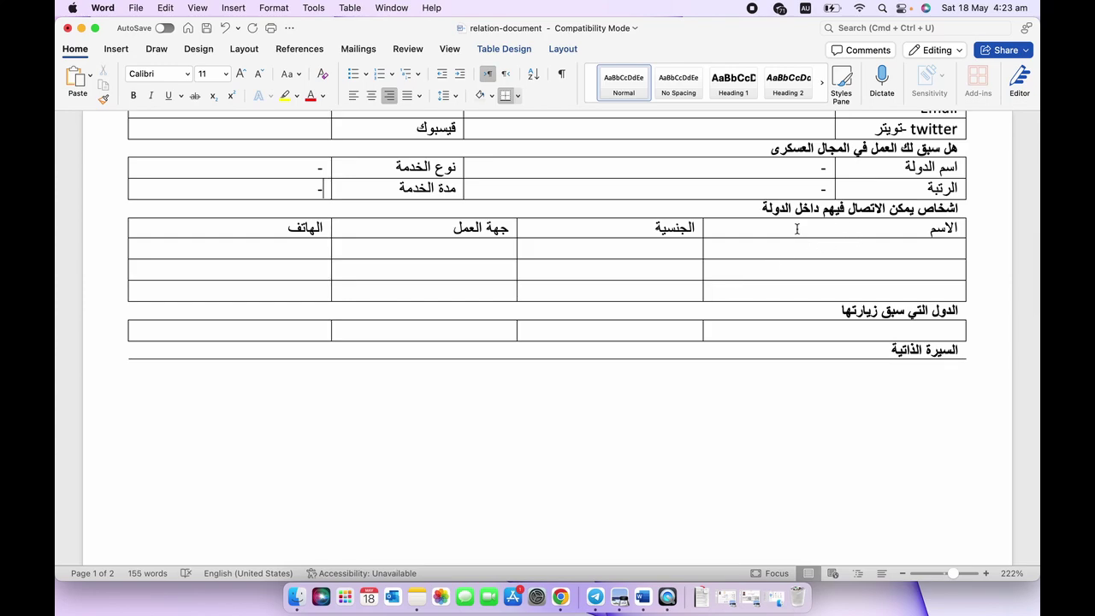
{"action": "left_click", "coordinate": [804, 249]}
{"action": "left_click", "coordinate": [873, 274]}
{"action": "type", "text": "-"}
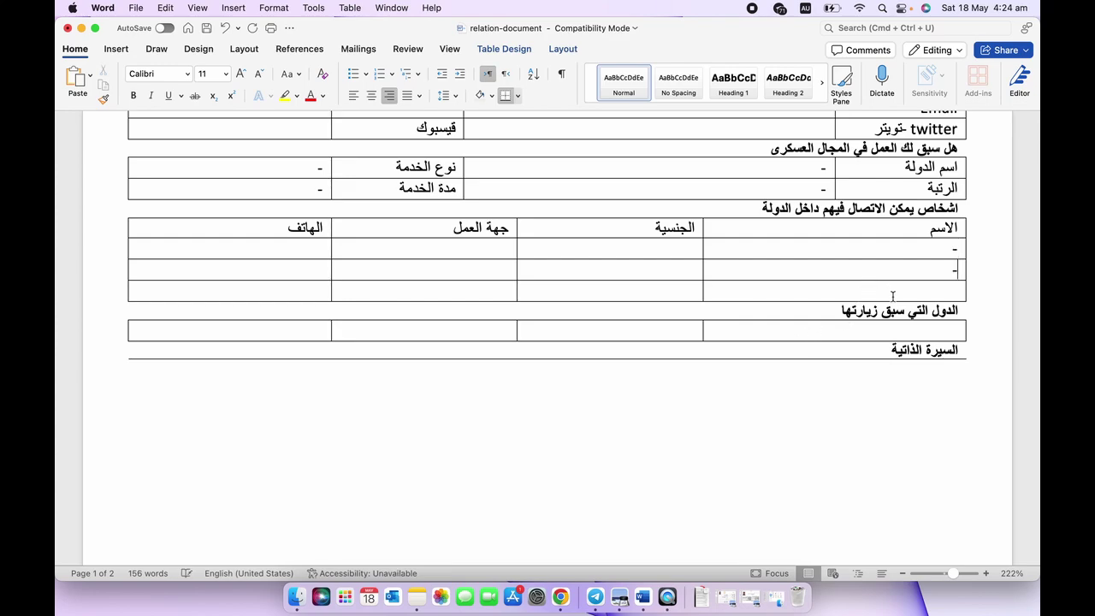
{"action": "left_click", "coordinate": [893, 296]}
{"action": "type", "text": "-"}
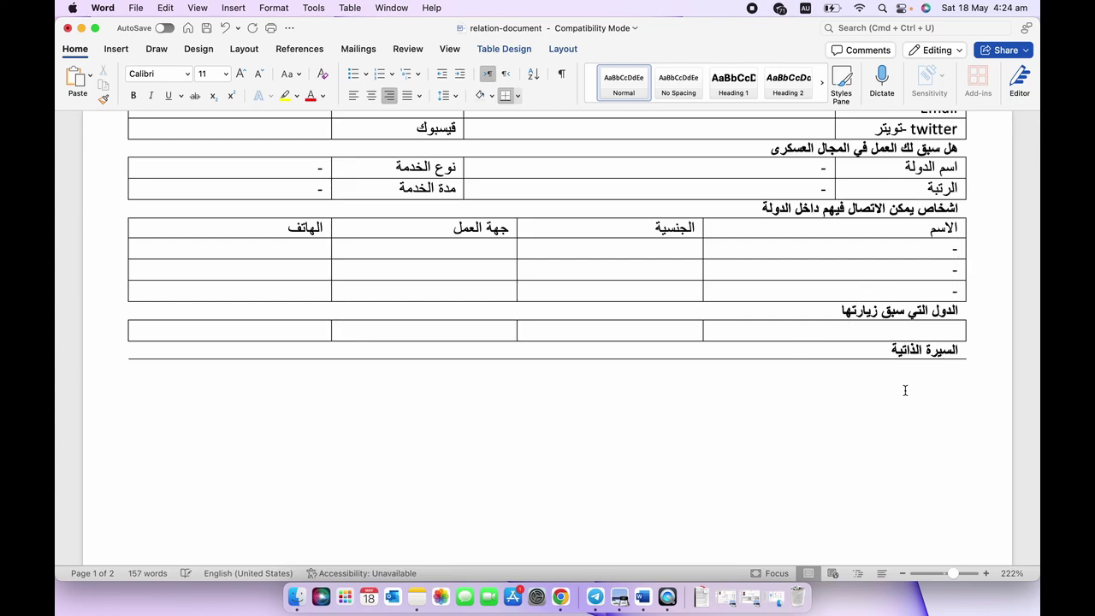
{"action": "scroll", "coordinate": [904, 386], "scroll_direction": "down", "scroll_amount": 2}
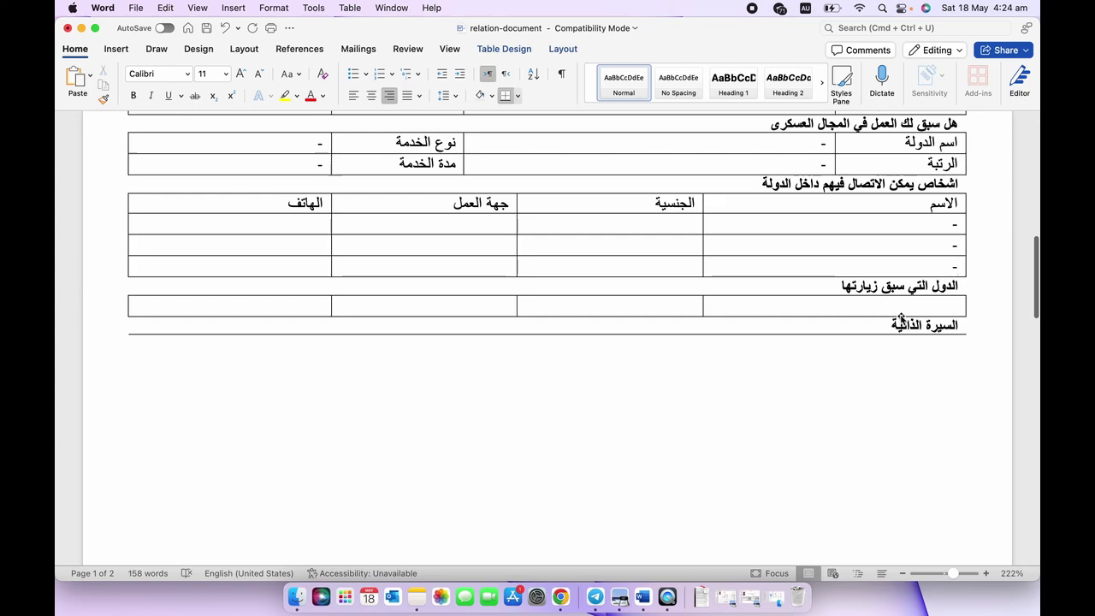
Select the visited countries cell, then scroll to page 2's Passports Unit header and logo.
{"action": "left_click", "coordinate": [903, 308]}
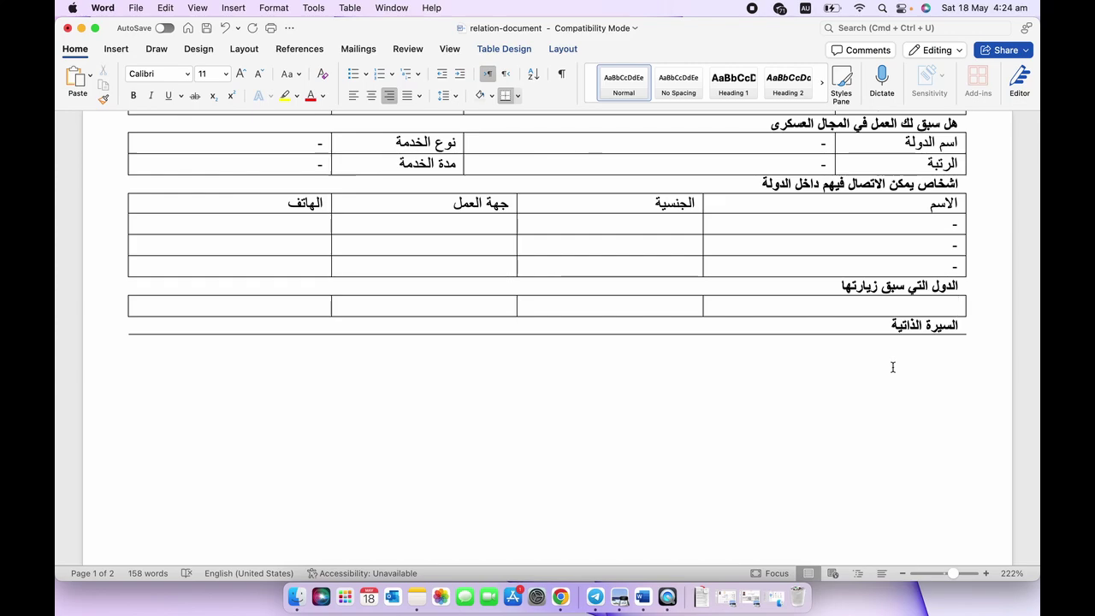
{"action": "scroll", "coordinate": [892, 367], "scroll_direction": "down", "scroll_amount": 5}
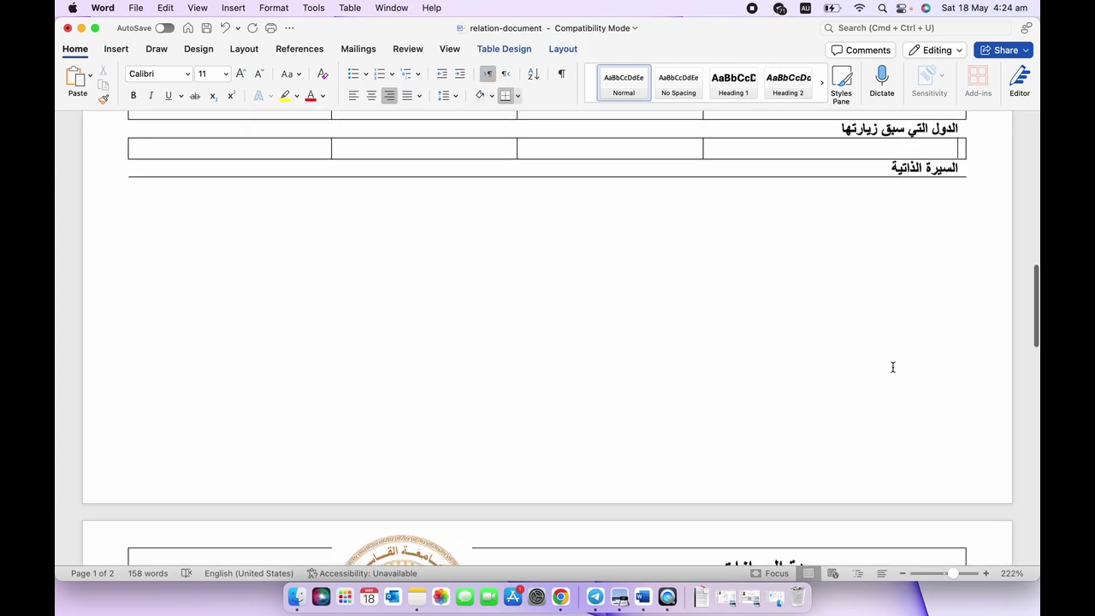
{"action": "scroll", "coordinate": [929, 252], "scroll_direction": "up", "scroll_amount": 3}
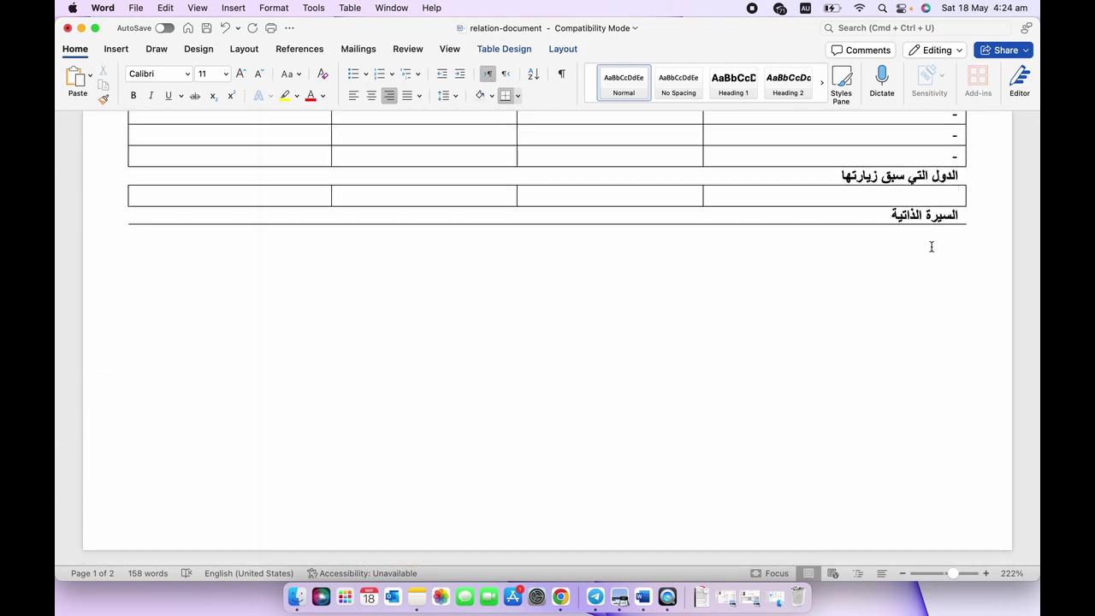
{"action": "scroll", "coordinate": [930, 249], "scroll_direction": "down", "scroll_amount": 3}
{"action": "scroll", "coordinate": [931, 247], "scroll_direction": "down", "scroll_amount": 4}
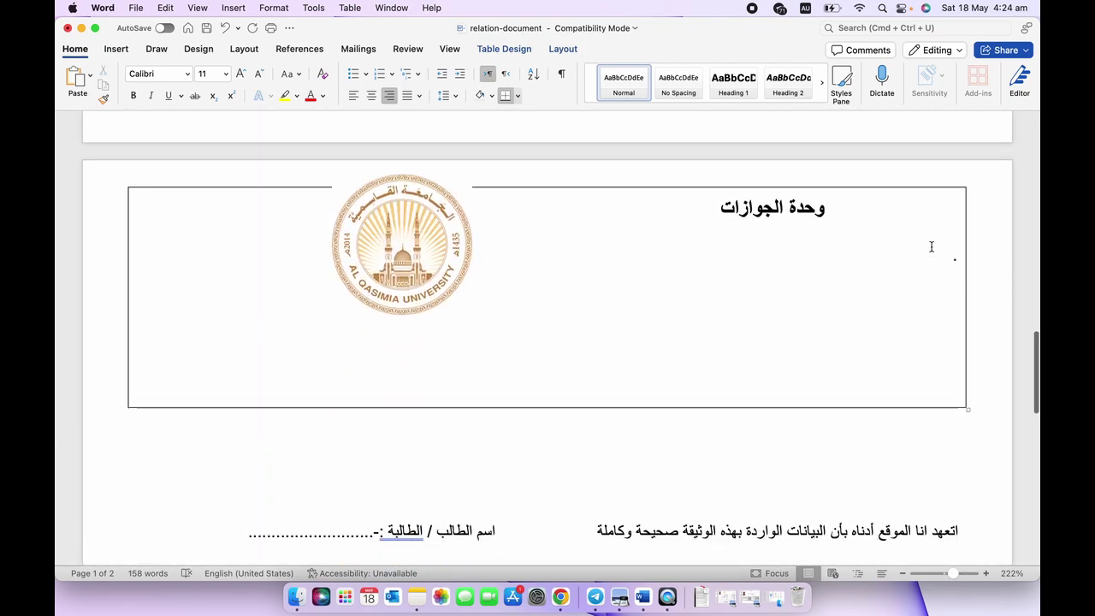
{"action": "scroll", "coordinate": [932, 247], "scroll_direction": "up", "scroll_amount": 3}
{"action": "scroll", "coordinate": [932, 247], "scroll_direction": "up", "scroll_amount": 2}
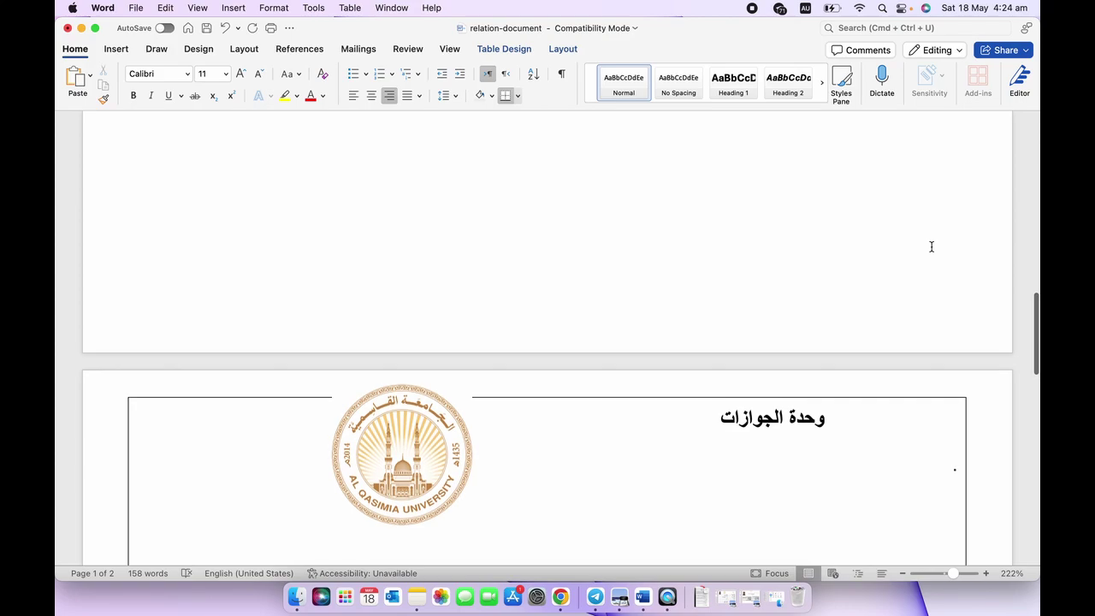
{"action": "scroll", "coordinate": [932, 247], "scroll_direction": "down", "scroll_amount": 1}
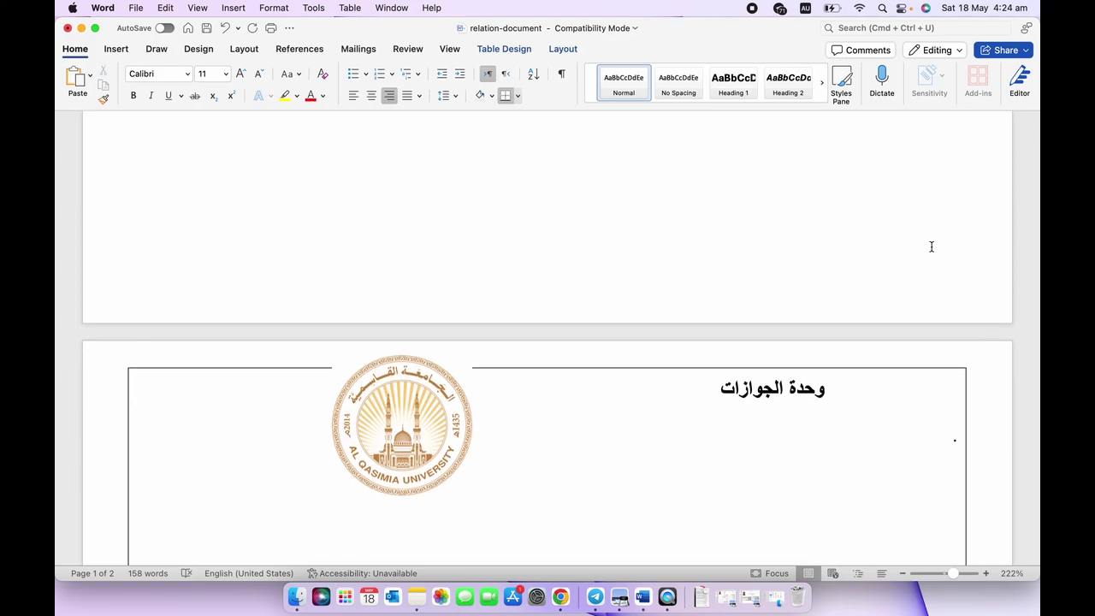
{"action": "scroll", "coordinate": [932, 247], "scroll_direction": "down", "scroll_amount": 6}
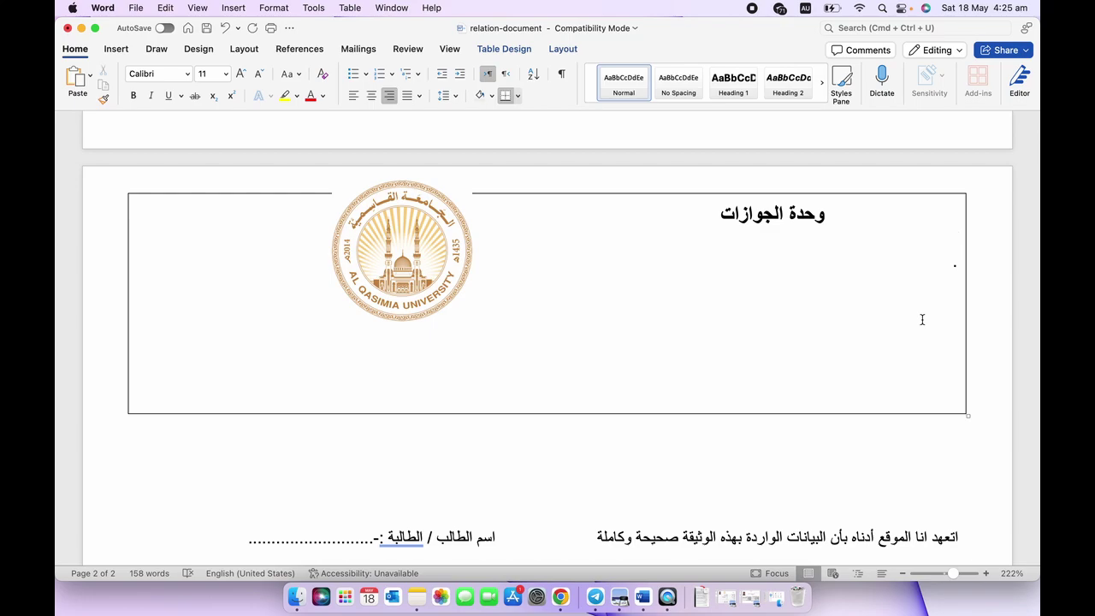
{"action": "scroll", "coordinate": [922, 319], "scroll_direction": "up", "scroll_amount": 10}
{"action": "scroll", "coordinate": [920, 321], "scroll_direction": "down", "scroll_amount": 10}
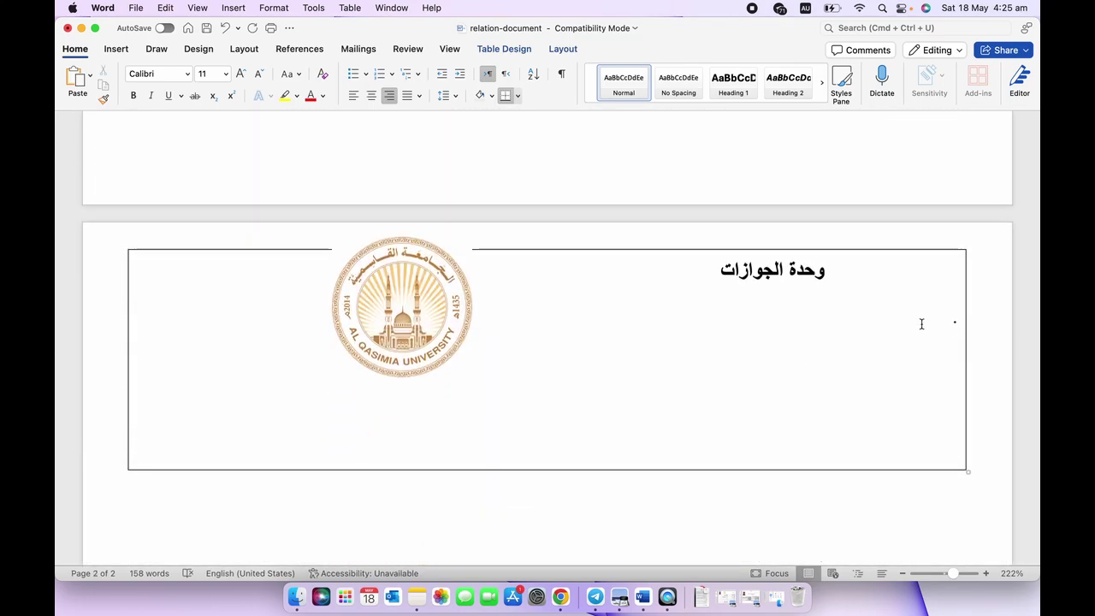
{"action": "scroll", "coordinate": [921, 323], "scroll_direction": "up", "scroll_amount": 10}
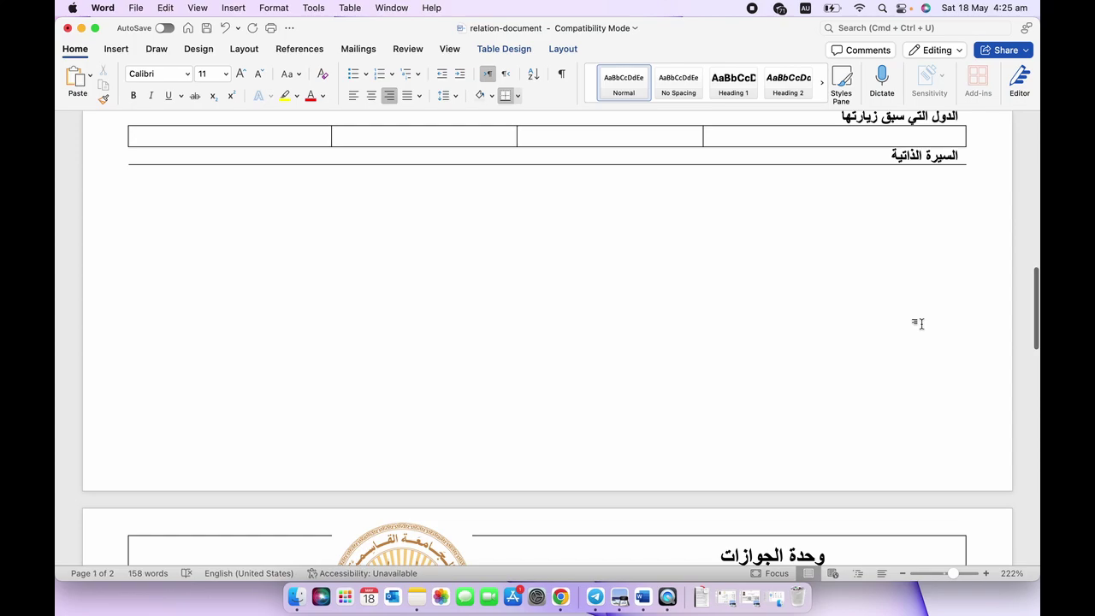
{"action": "scroll", "coordinate": [920, 321], "scroll_direction": "down", "scroll_amount": 5}
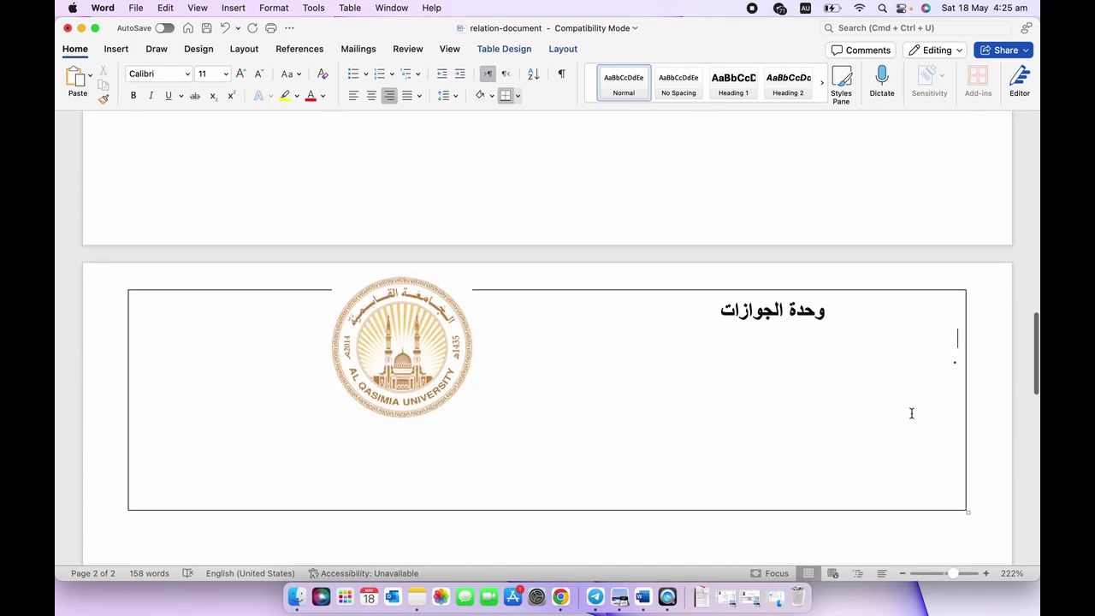
{"action": "scroll", "coordinate": [911, 414], "scroll_direction": "down", "scroll_amount": 1}
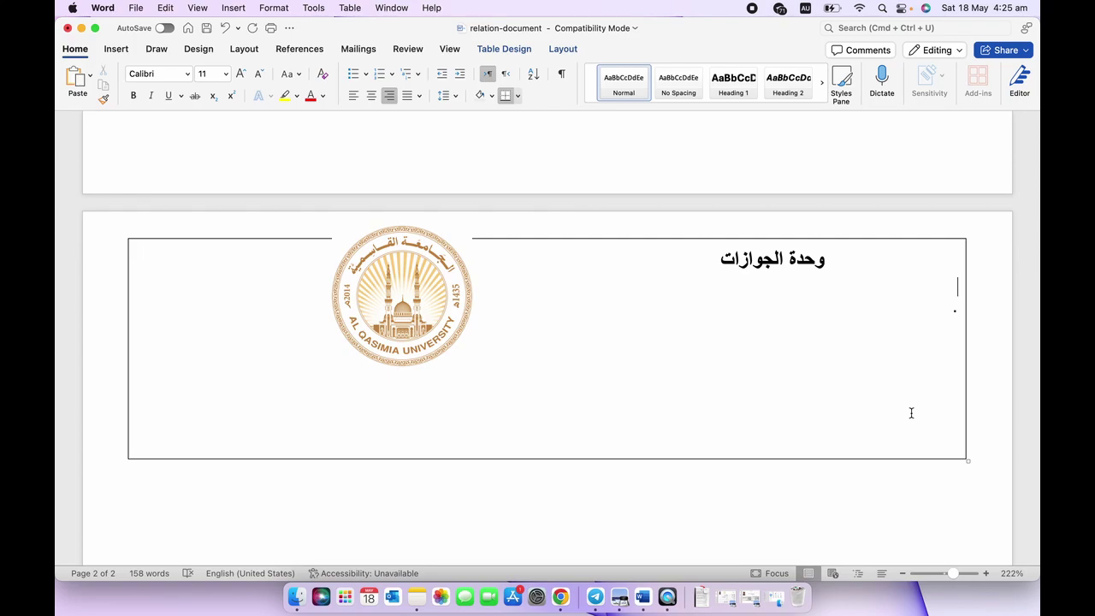
{"action": "scroll", "coordinate": [912, 413], "scroll_direction": "up", "scroll_amount": 5}
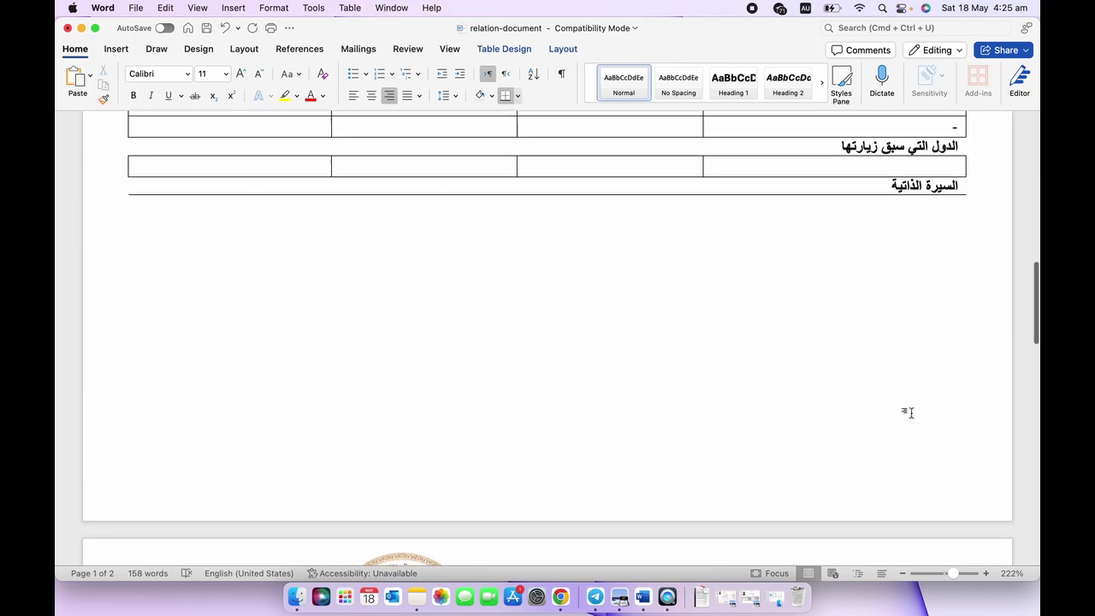
{"action": "scroll", "coordinate": [912, 413], "scroll_direction": "down", "scroll_amount": 4}
{"action": "scroll", "coordinate": [911, 413], "scroll_direction": "down", "scroll_amount": 6}
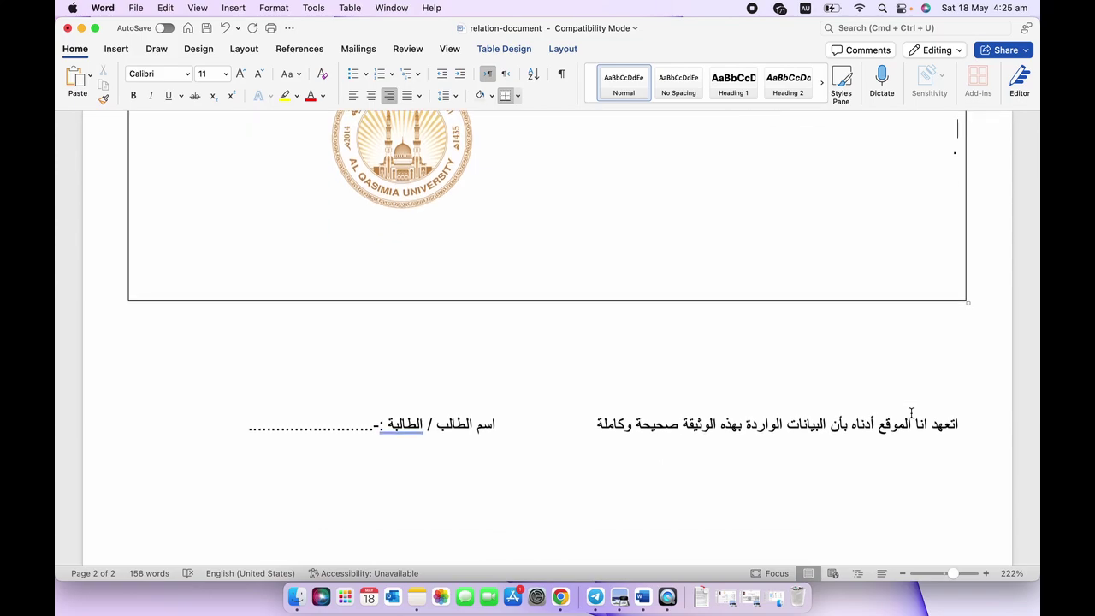
{"action": "scroll", "coordinate": [911, 413], "scroll_direction": "down", "scroll_amount": 2}
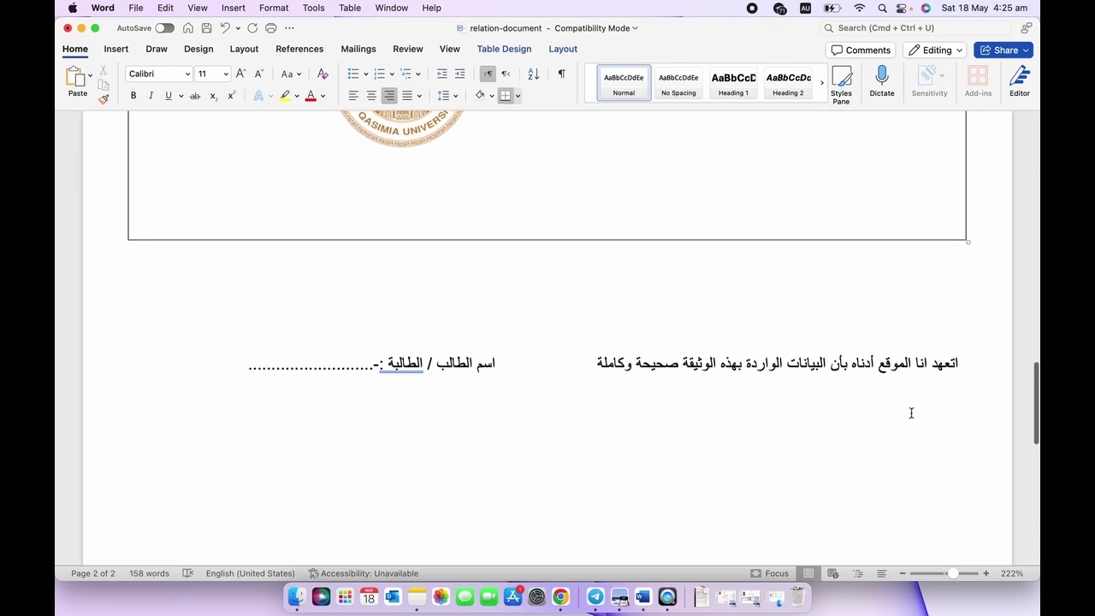
Break the dotted student-name line onto its own centred line below the pledge sentence.
{"action": "left_click", "coordinate": [344, 363]}
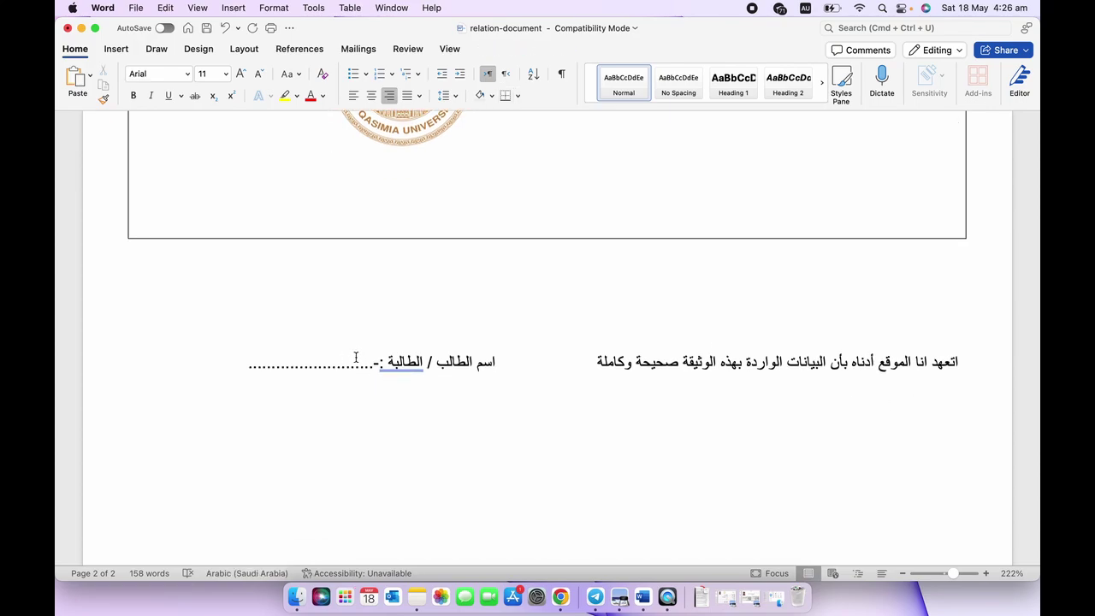
{"action": "scroll", "coordinate": [436, 421], "scroll_direction": "down", "scroll_amount": 10}
{"action": "scroll", "coordinate": [436, 421], "scroll_direction": "down", "scroll_amount": 3}
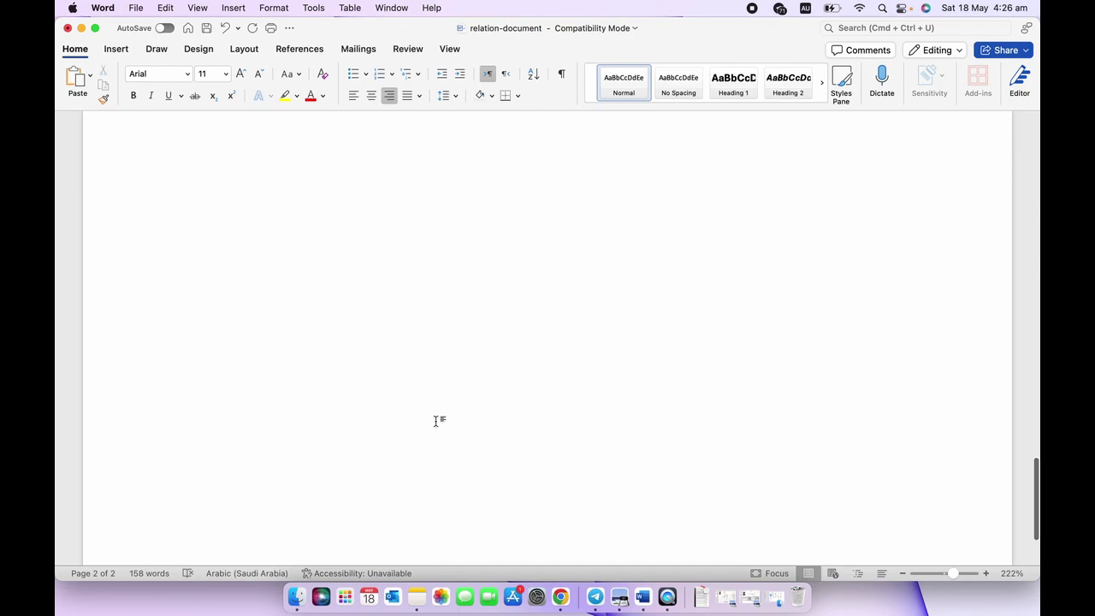
{"action": "scroll", "coordinate": [435, 421], "scroll_direction": "up", "scroll_amount": 10}
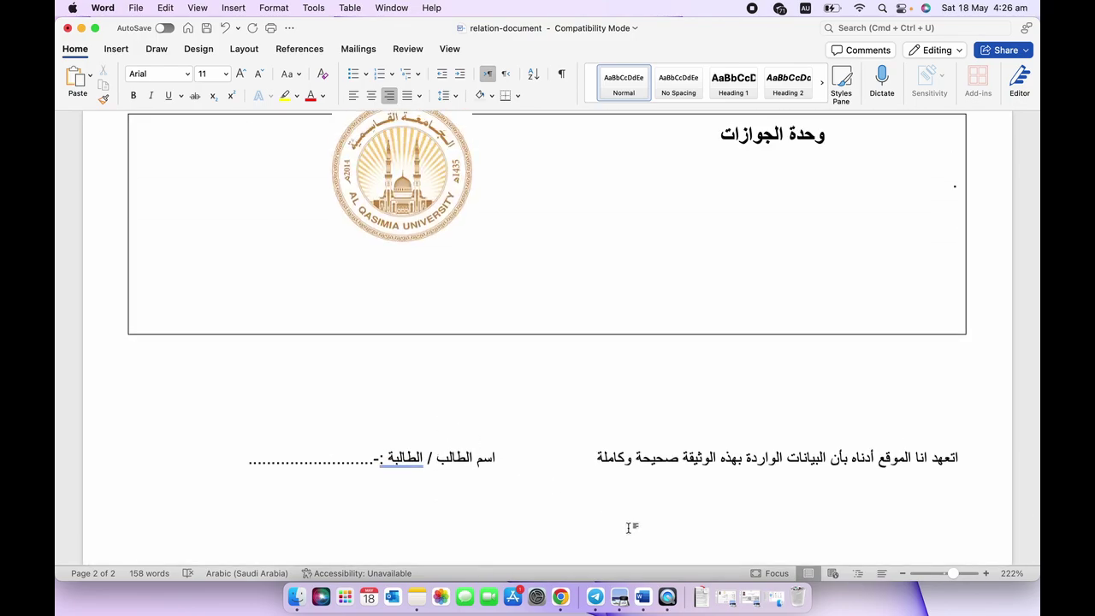
{"action": "scroll", "coordinate": [631, 528], "scroll_direction": "down", "scroll_amount": 2}
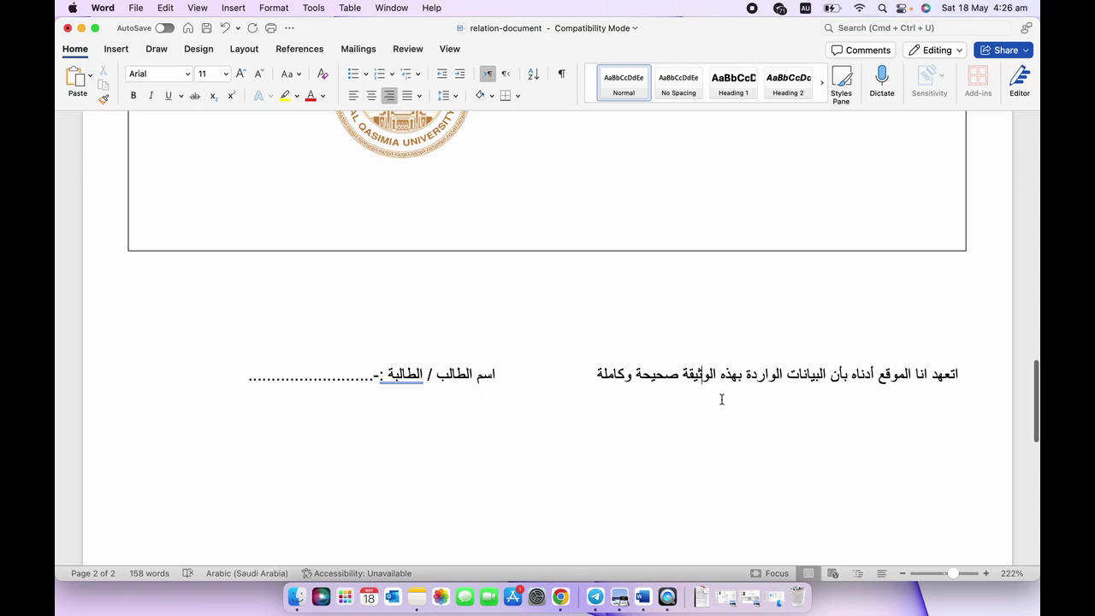
{"action": "key", "text": "Left"}
{"action": "key", "text": "Left"}
{"action": "key", "text": "Left"}
{"action": "key", "text": "Left"}
{"action": "key", "text": "Left"}
{"action": "key", "text": "Left"}
{"action": "key", "text": "Left"}
{"action": "key", "text": "Left"}
{"action": "key", "text": "Left"}
{"action": "key", "text": "Left"}
{"action": "key", "text": "Left"}
{"action": "key", "text": "Left"}
{"action": "key", "text": "Left"}
{"action": "key", "text": "Left"}
{"action": "key", "text": "Left"}
{"action": "key", "text": "Left"}
{"action": "key", "text": "Left"}
{"action": "key", "text": "Return"}
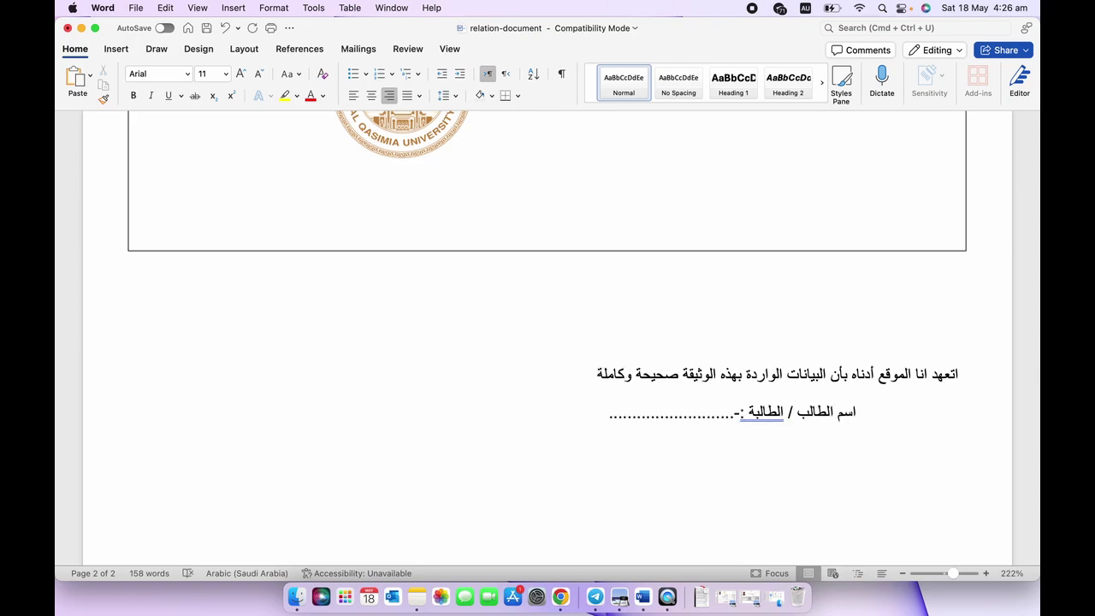
{"action": "key", "text": "super+e"}
{"action": "scroll", "coordinate": [674, 346], "scroll_direction": "up", "scroll_amount": 1}
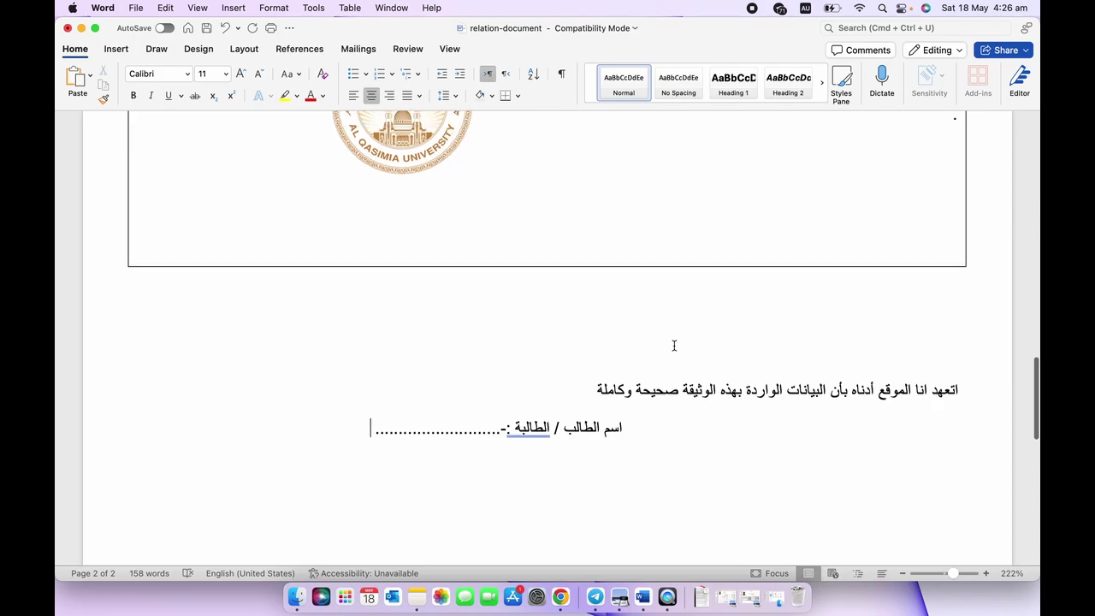
{"action": "scroll", "coordinate": [674, 345], "scroll_direction": "up", "scroll_amount": 15}
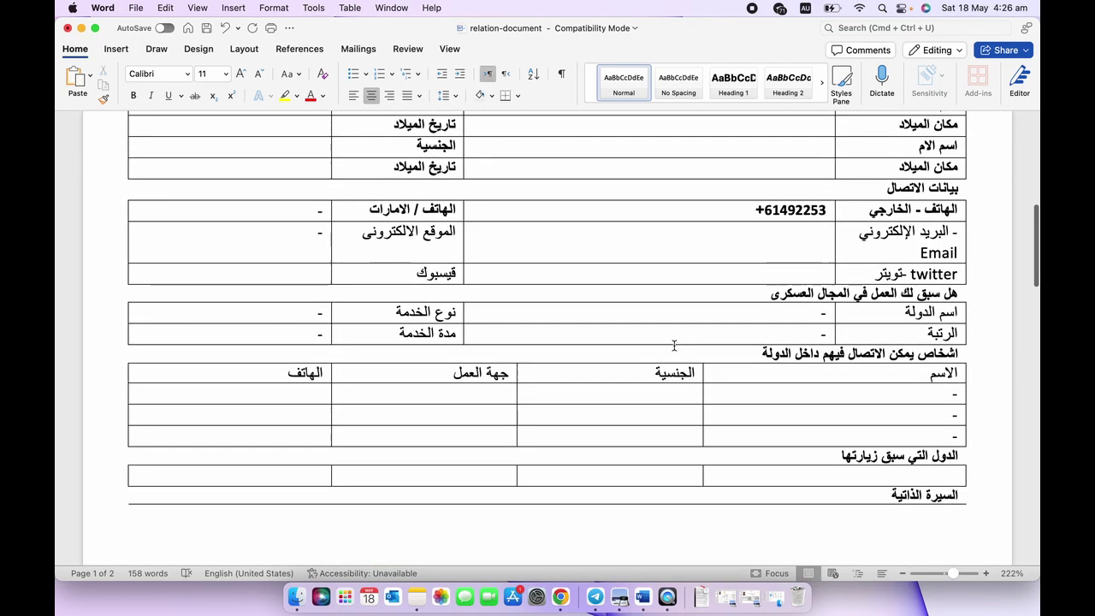
{"action": "scroll", "coordinate": [674, 346], "scroll_direction": "up", "scroll_amount": 10}
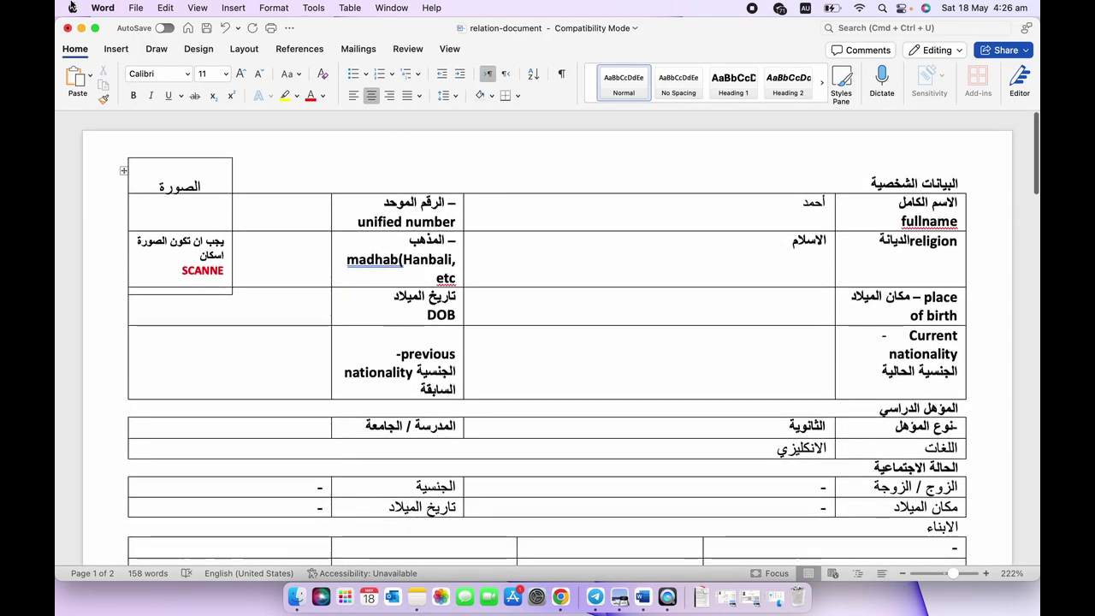
Close the relation document without saving, then open administrative-approval-form-inside.docx maximised.
{"action": "left_click", "coordinate": [68, 29]}
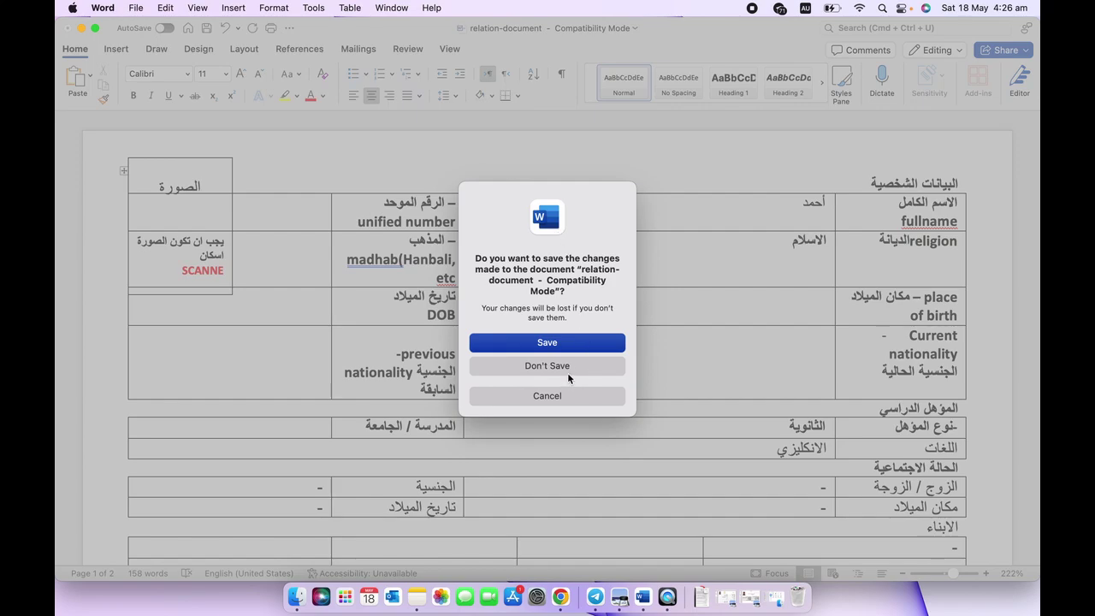
{"action": "left_click", "coordinate": [569, 366]}
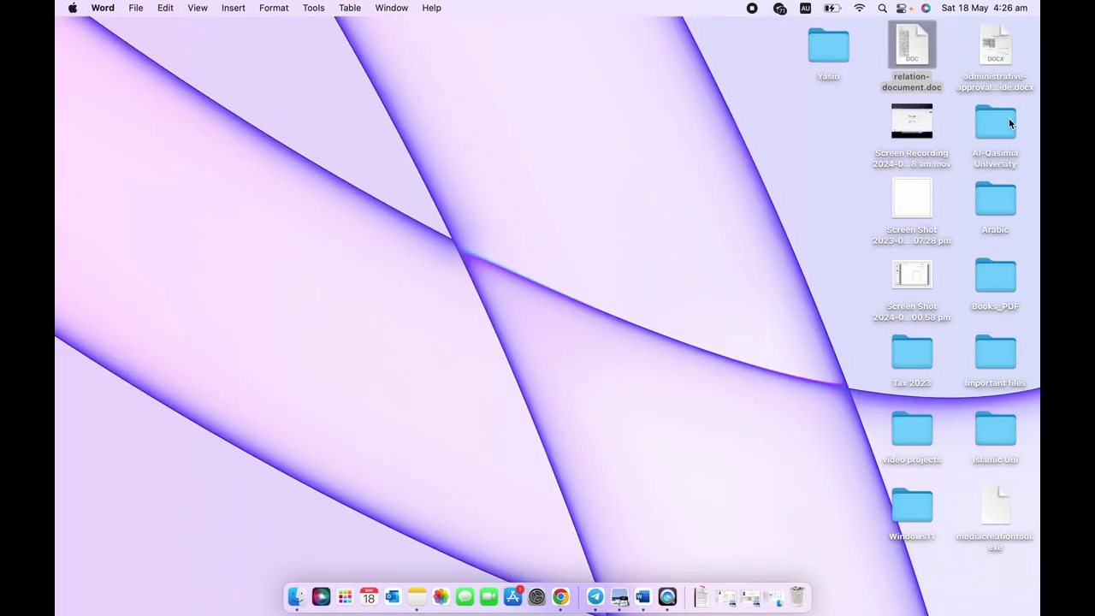
{"action": "left_click", "coordinate": [995, 47]}
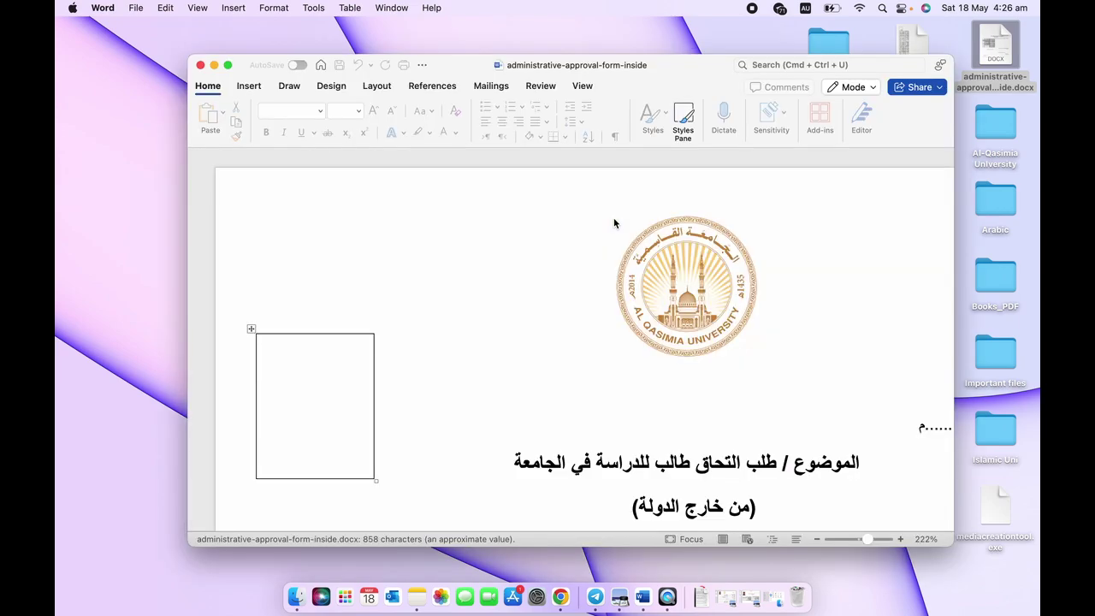
{"action": "double_click", "coordinate": [242, 69]}
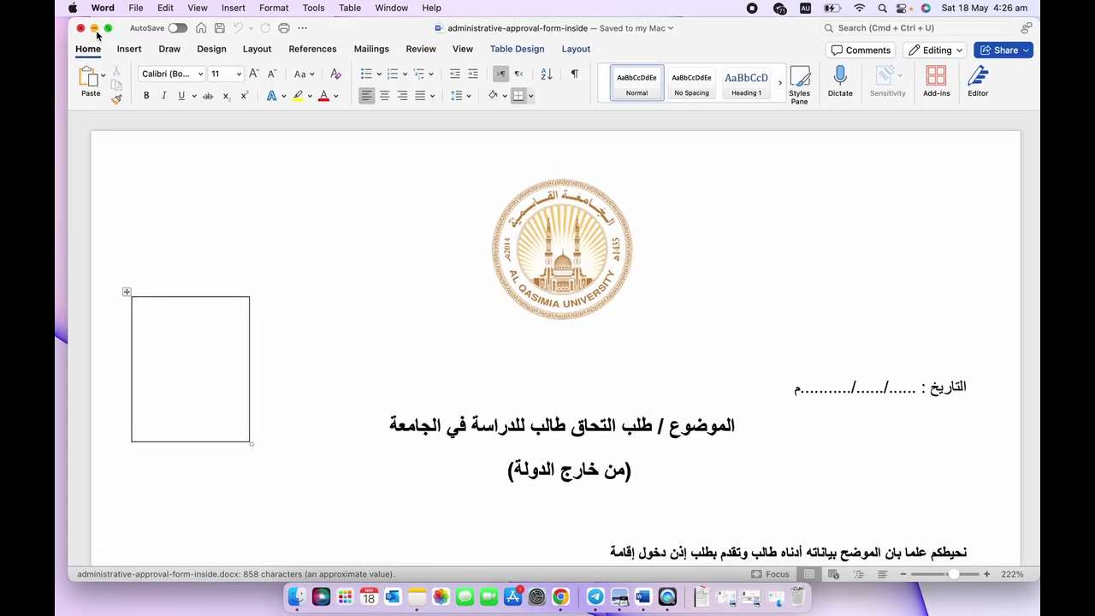
{"action": "left_click_drag", "start_coordinate": [133, 30], "coordinate": [123, 31]}
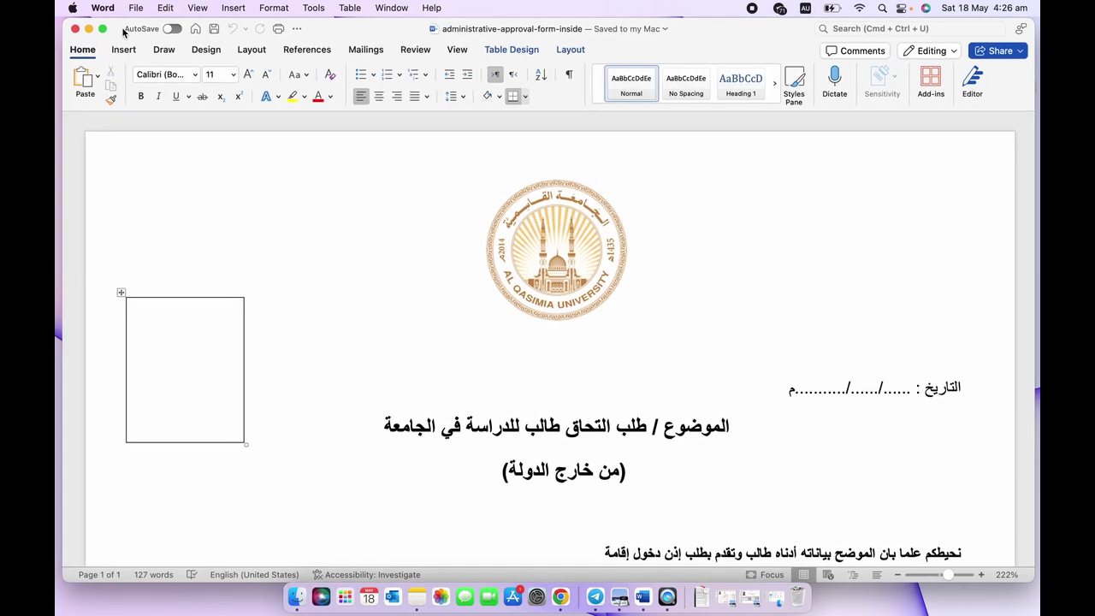
Set zoom to about 216% and scroll to the two empty applicant details tables.
{"action": "left_click", "coordinate": [952, 576]}
{"action": "left_click_drag", "start_coordinate": [951, 579], "coordinate": [944, 576]}
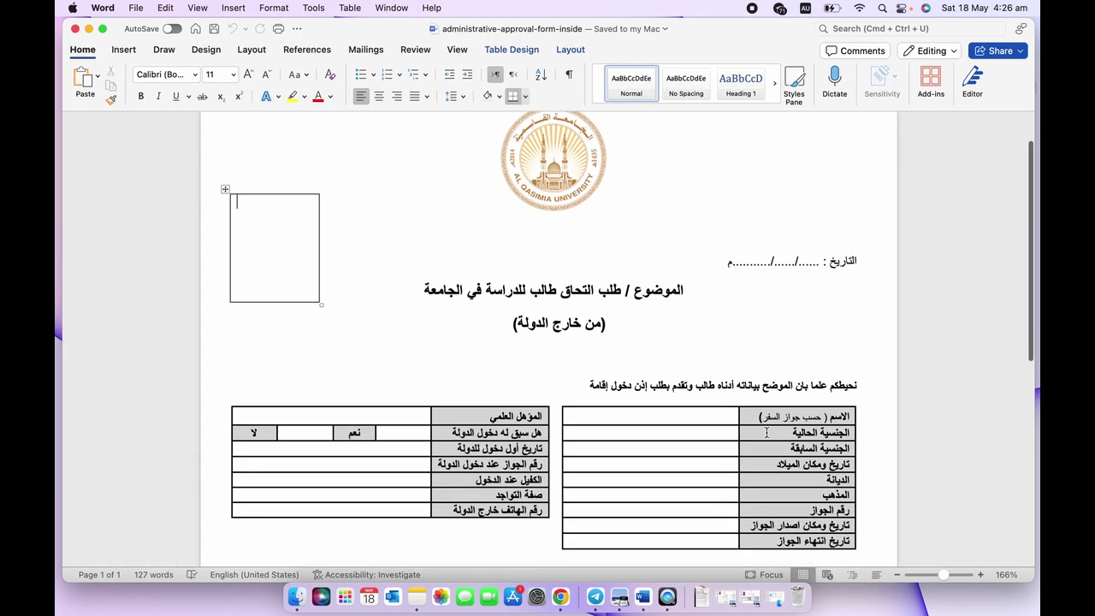
{"action": "left_click", "coordinate": [816, 261]}
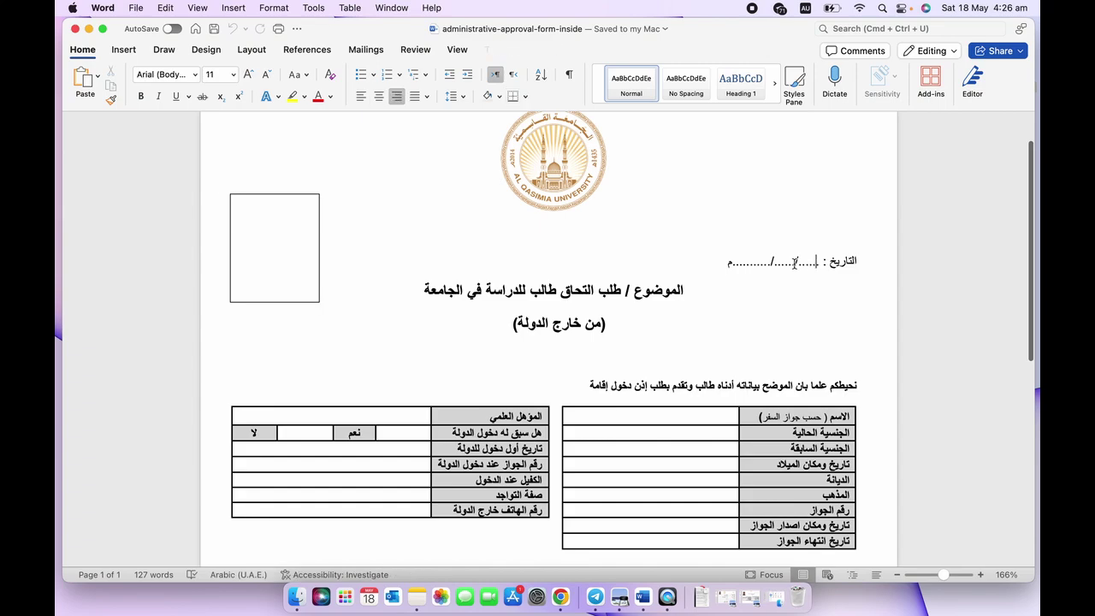
{"action": "left_click", "coordinate": [306, 245]}
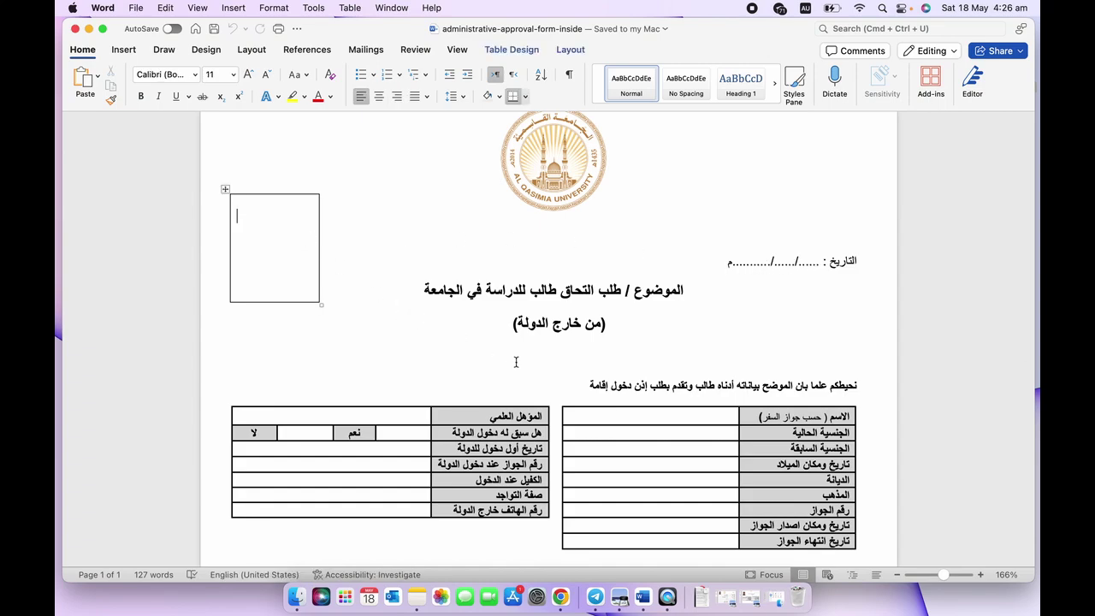
{"action": "scroll", "coordinate": [516, 362], "scroll_direction": "down", "scroll_amount": 1}
{"action": "scroll", "coordinate": [516, 362], "scroll_direction": "down", "scroll_amount": 3}
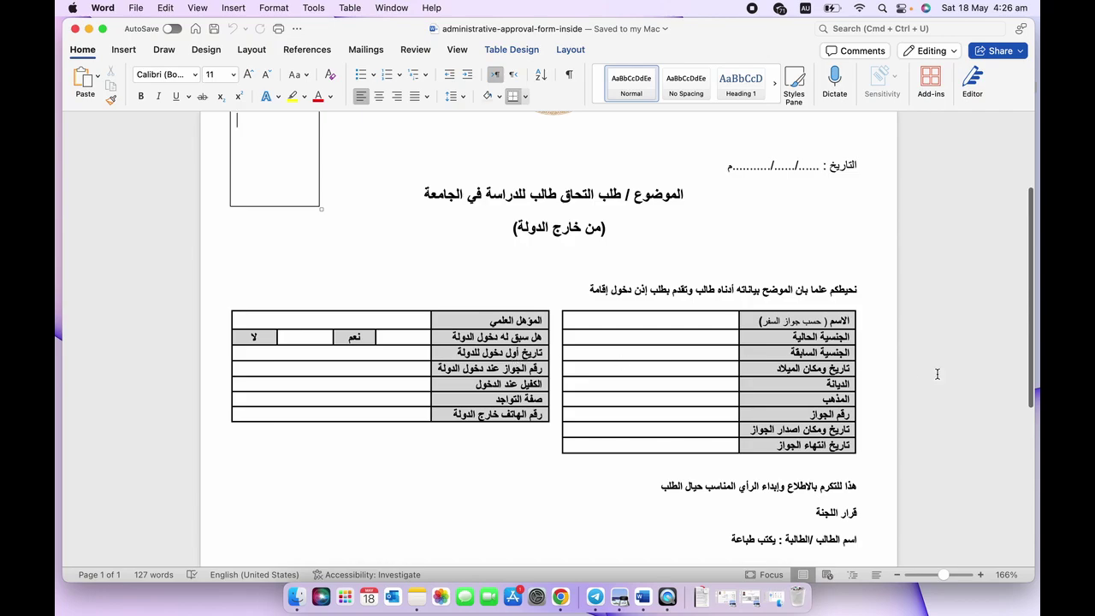
{"action": "left_click", "coordinate": [950, 575]}
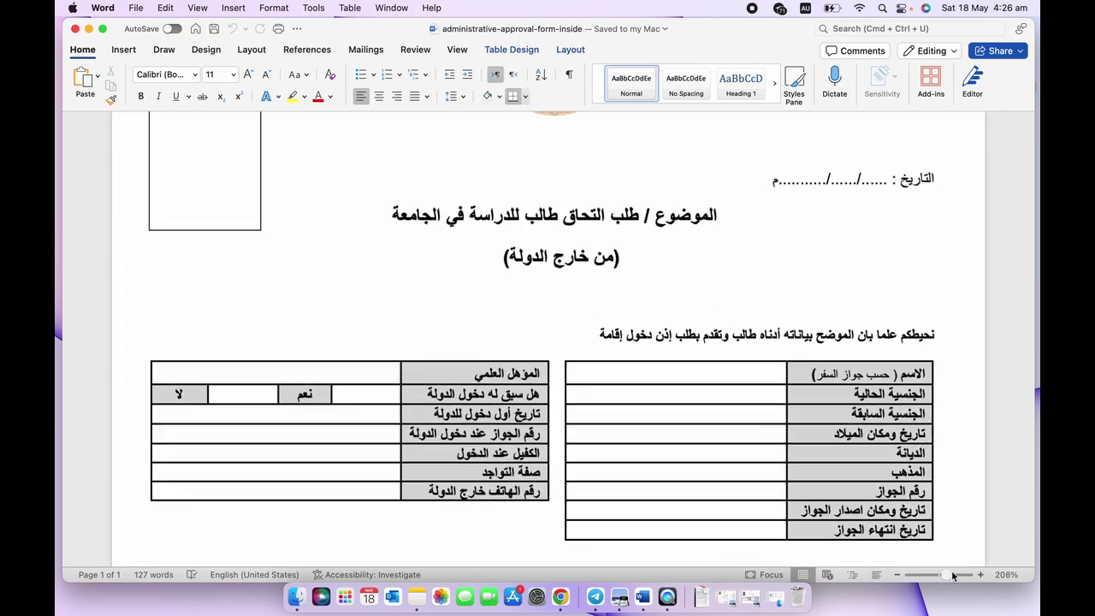
{"action": "scroll", "coordinate": [718, 399], "scroll_direction": "down", "scroll_amount": 3}
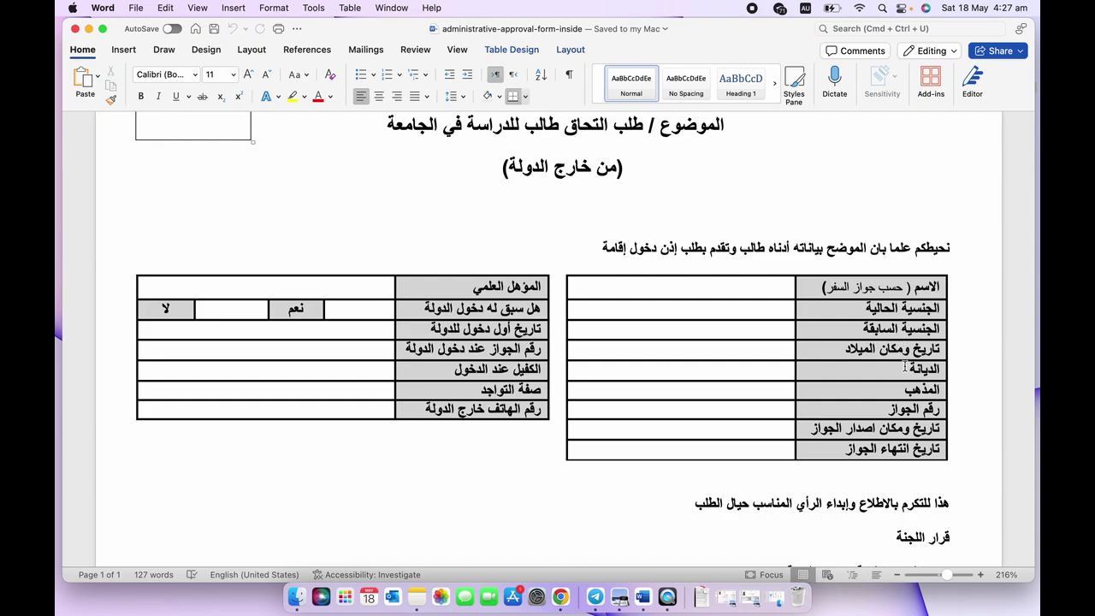
{"action": "left_click", "coordinate": [783, 356]}
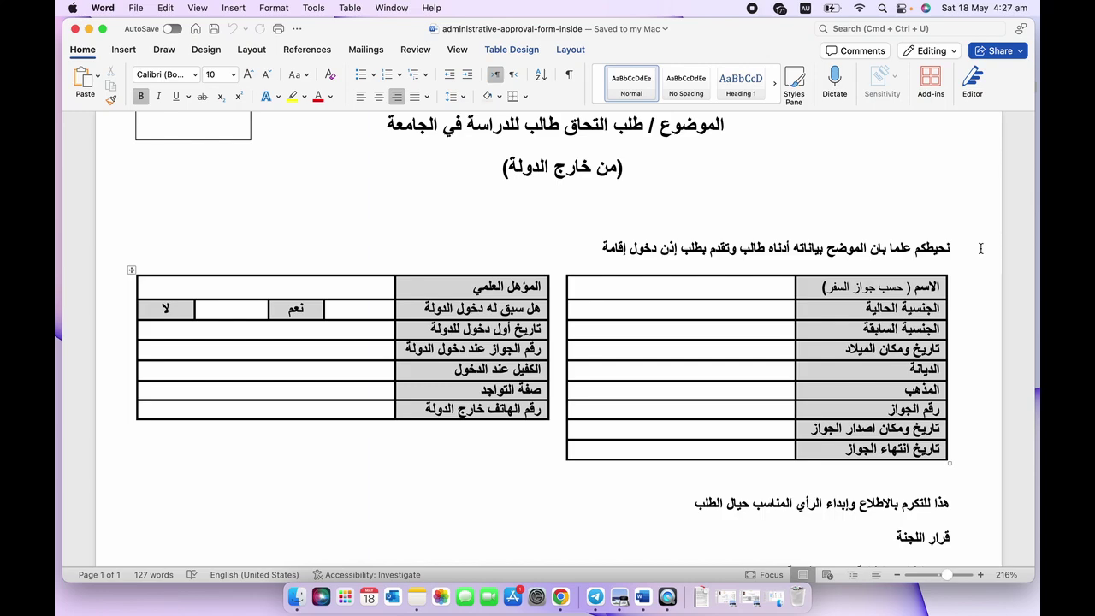
Enter birth date/place 1/1/1999, Florida, religion Islam and madhab Hanafi.
{"action": "type", "text": "1/"}
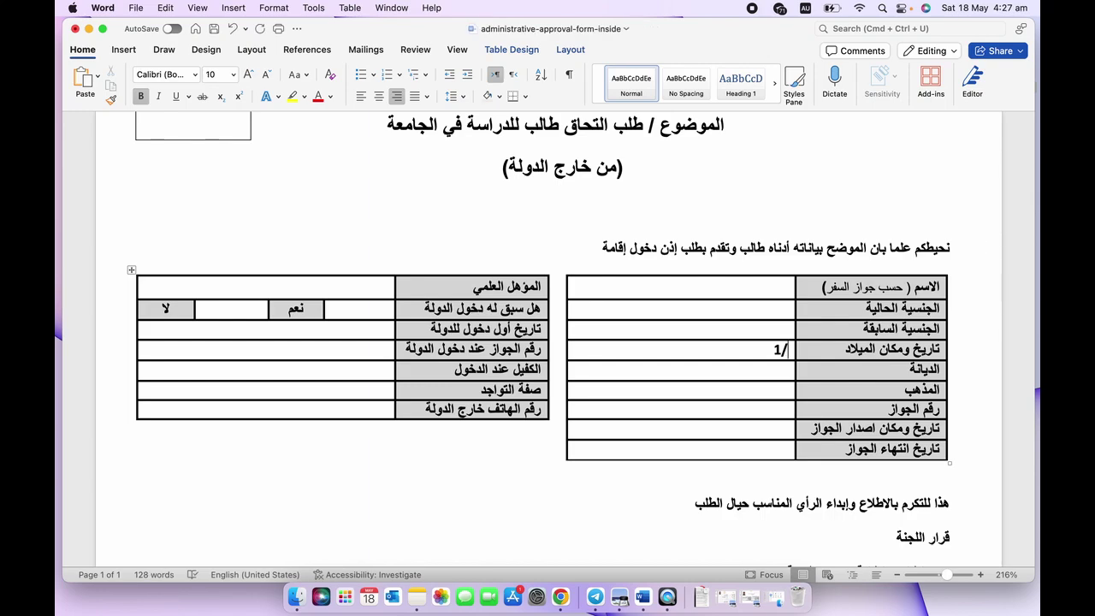
{"action": "type", "text": "1/1999, Fl"}
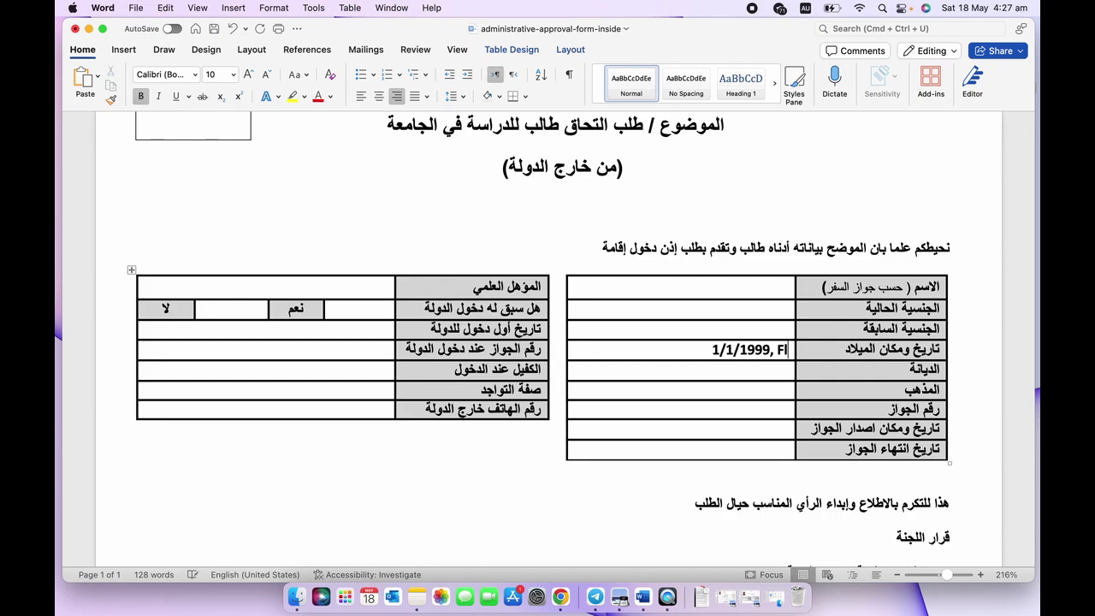
{"action": "type", "text": "orida"}
{"action": "scroll", "coordinate": [757, 287], "scroll_direction": "down", "scroll_amount": 2}
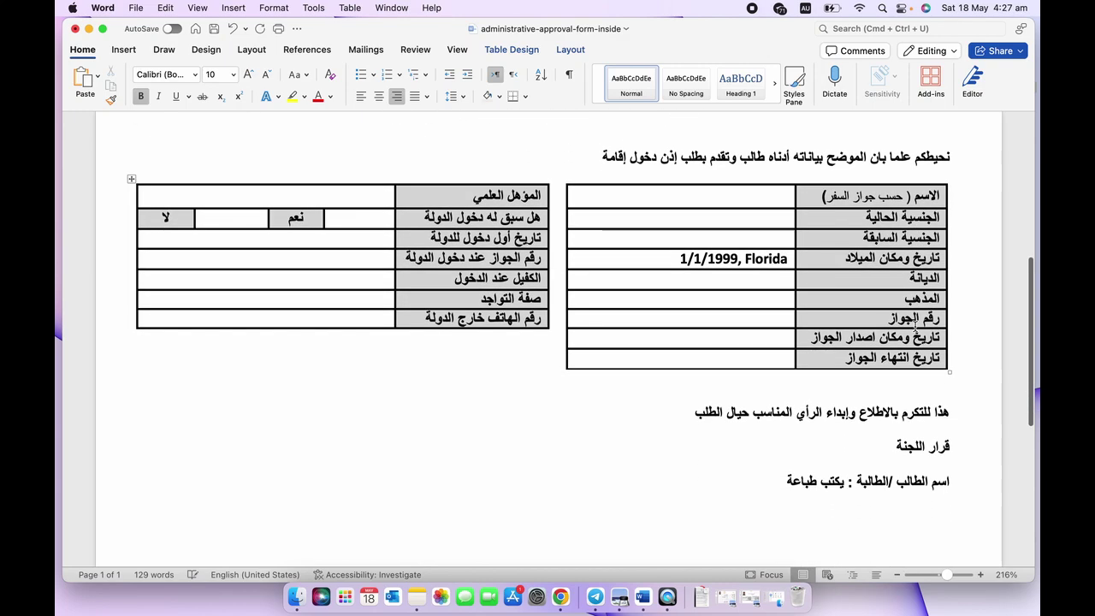
{"action": "left_click", "coordinate": [771, 277]}
{"action": "type", "text": "Islam"}
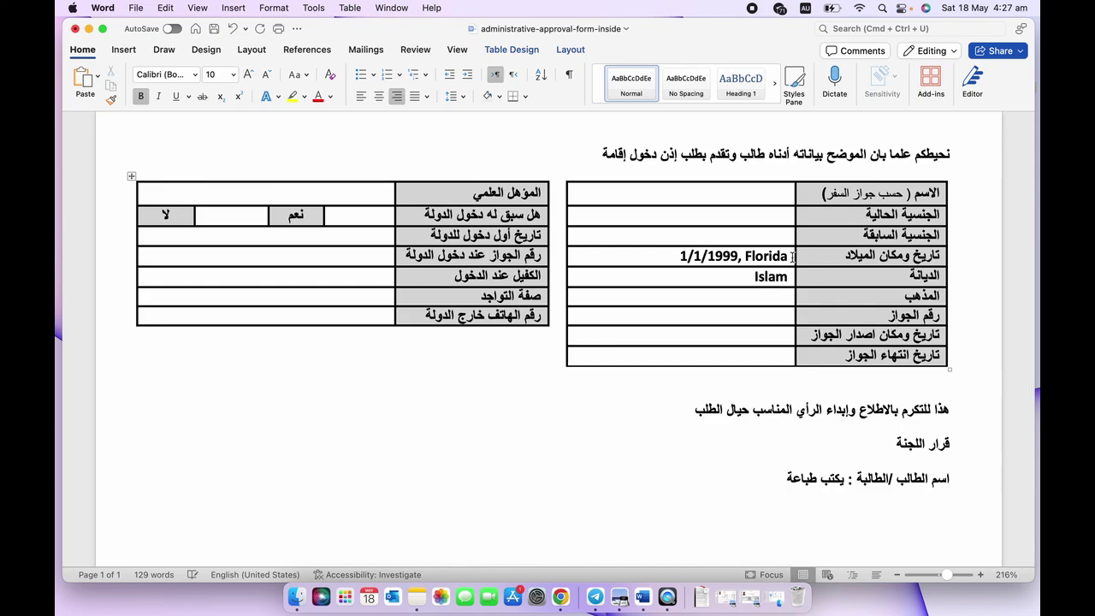
{"action": "left_click", "coordinate": [751, 300]}
{"action": "type", "text": "Hanafi"}
{"action": "scroll", "coordinate": [768, 291], "scroll_direction": "down", "scroll_amount": 1}
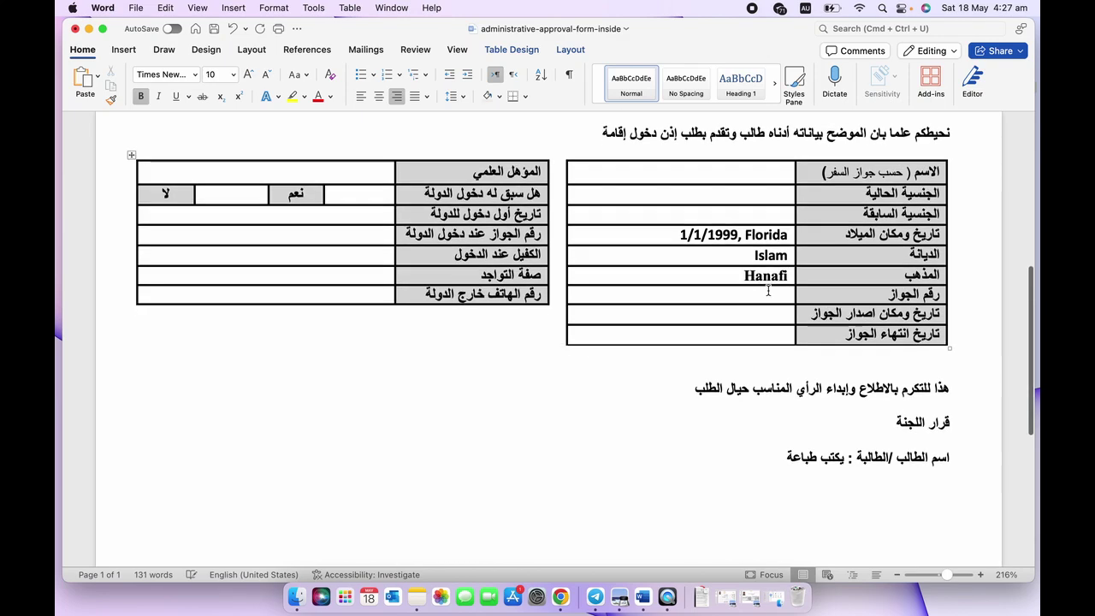
{"action": "scroll", "coordinate": [768, 291], "scroll_direction": "down", "scroll_amount": 1}
{"action": "left_click", "coordinate": [776, 276]}
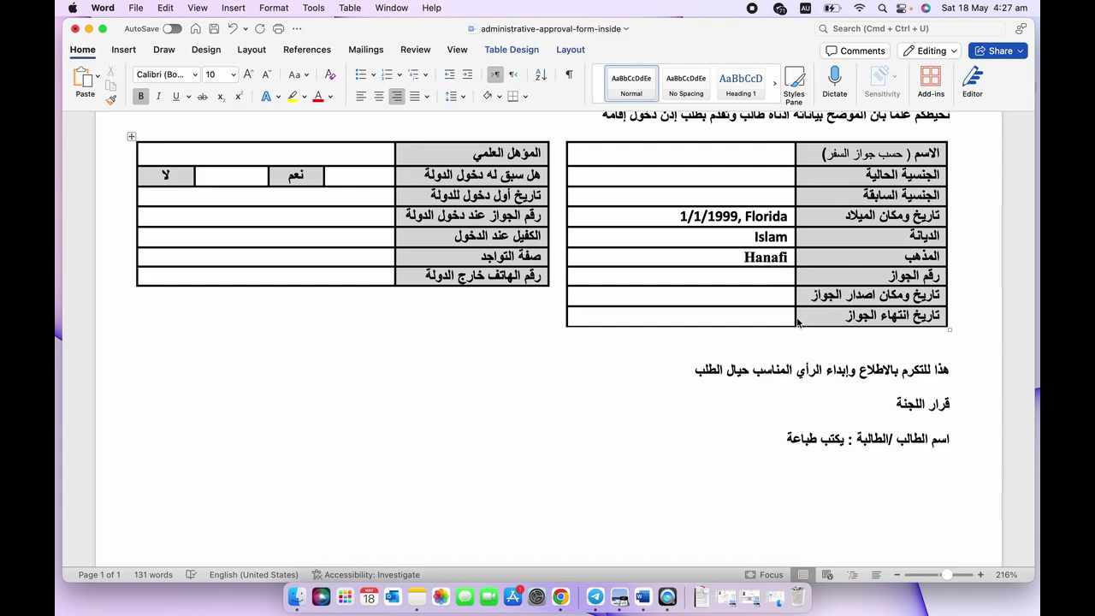
{"action": "scroll", "coordinate": [756, 310], "scroll_direction": "down", "scroll_amount": 1}
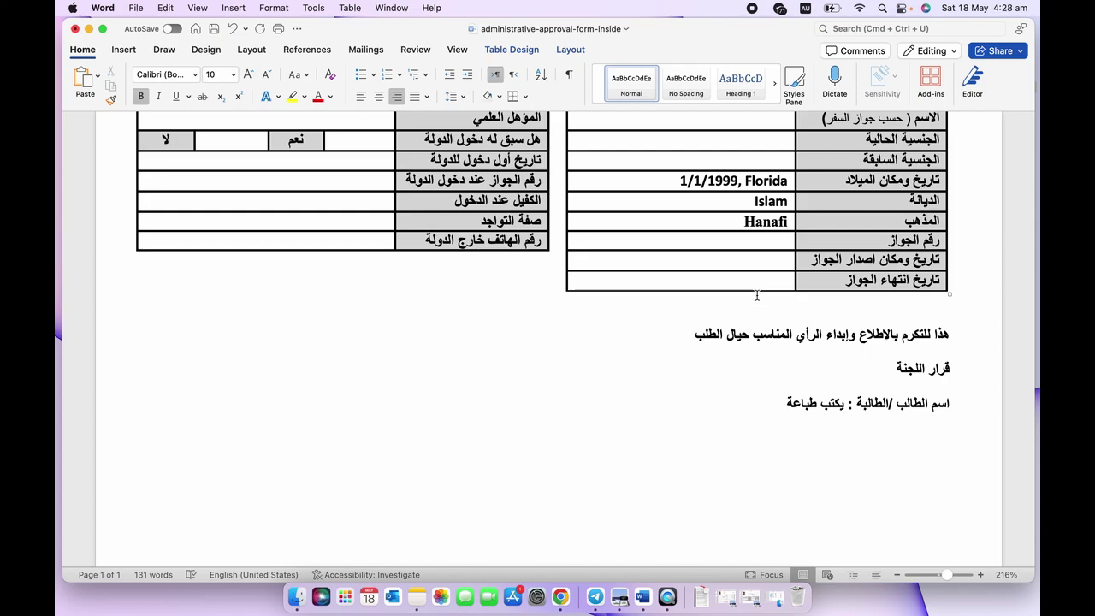
Enter '15/5/2024, Melbourne' as the passport issue date and place.
{"action": "left_click", "coordinate": [759, 266]}
{"action": "type", "text": "15/"}
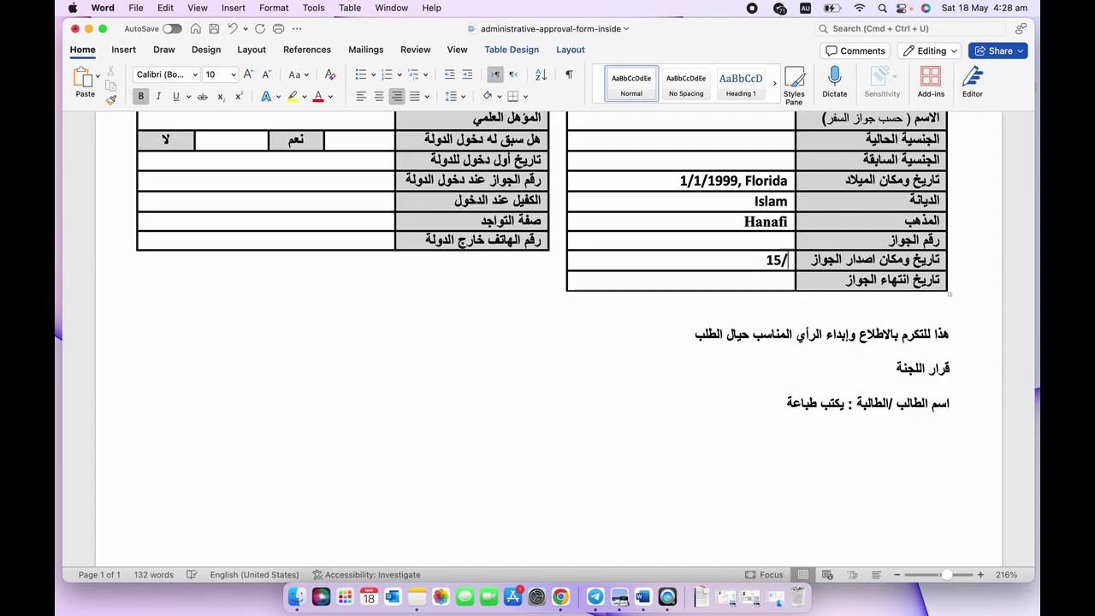
{"action": "type", "text": "5/2023"}
{"action": "key", "text": "BackSpace"}
{"action": "type", "text": "4"}
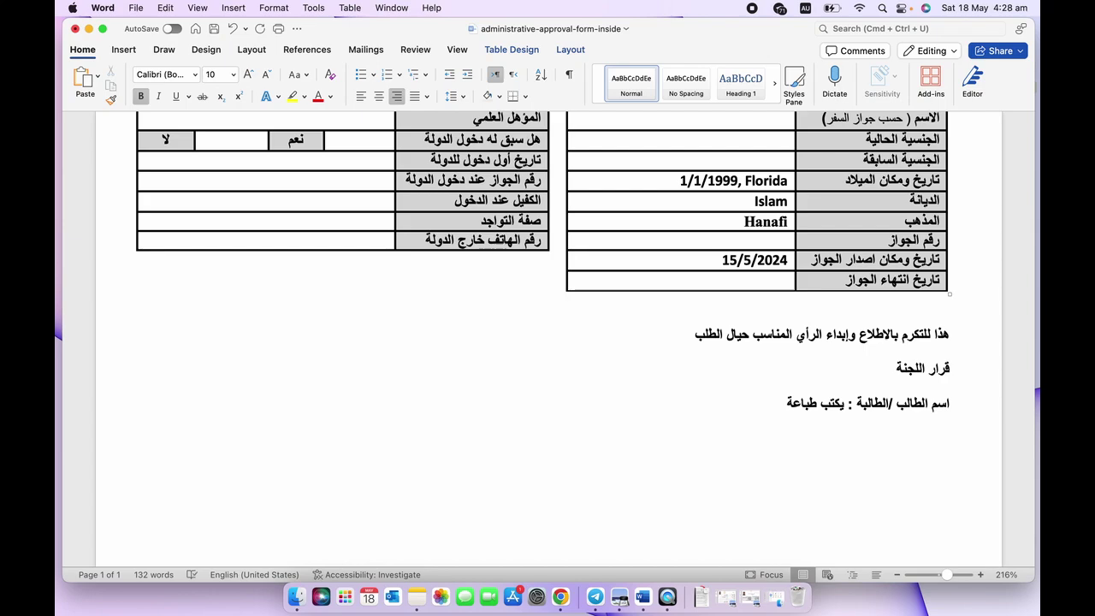
{"action": "type", "text": ","}
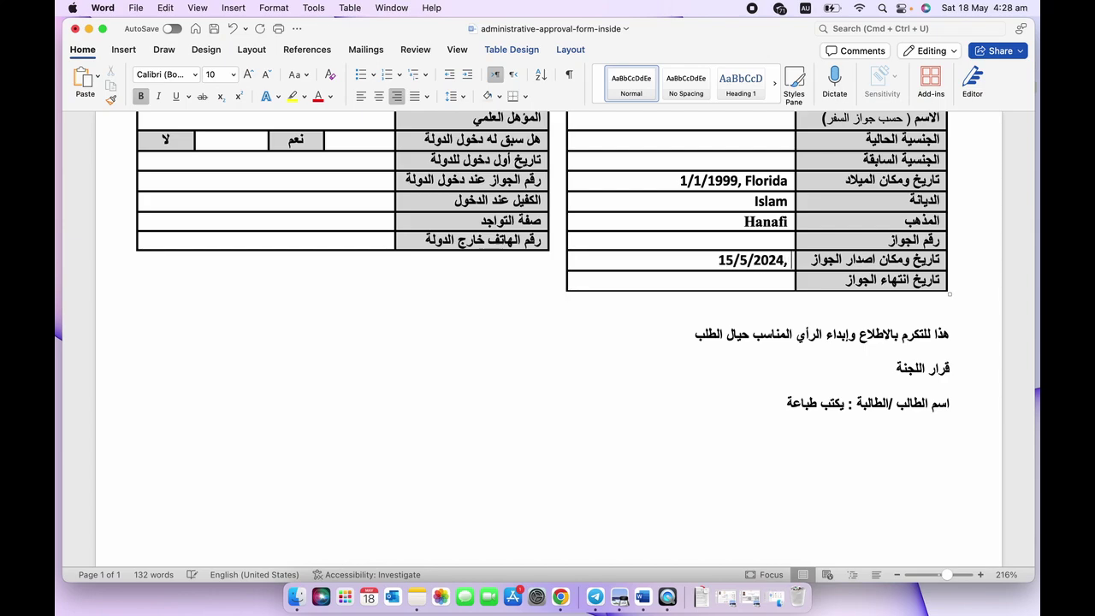
{"action": "type", "text": " Melbour"}
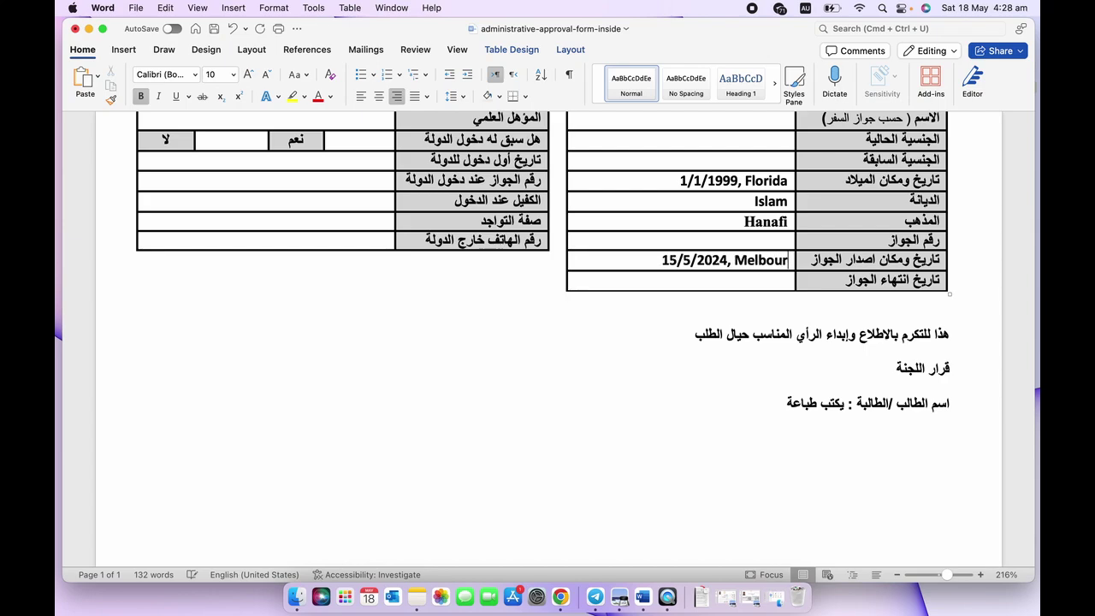
{"action": "type", "text": "ne"}
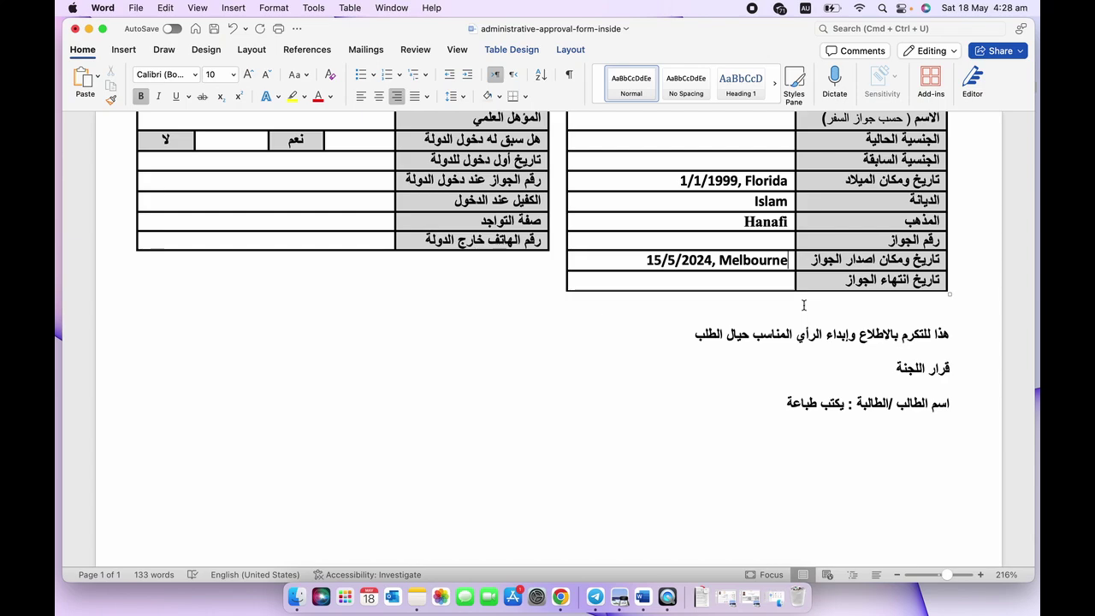
{"action": "scroll", "coordinate": [803, 305], "scroll_direction": "down", "scroll_amount": 1}
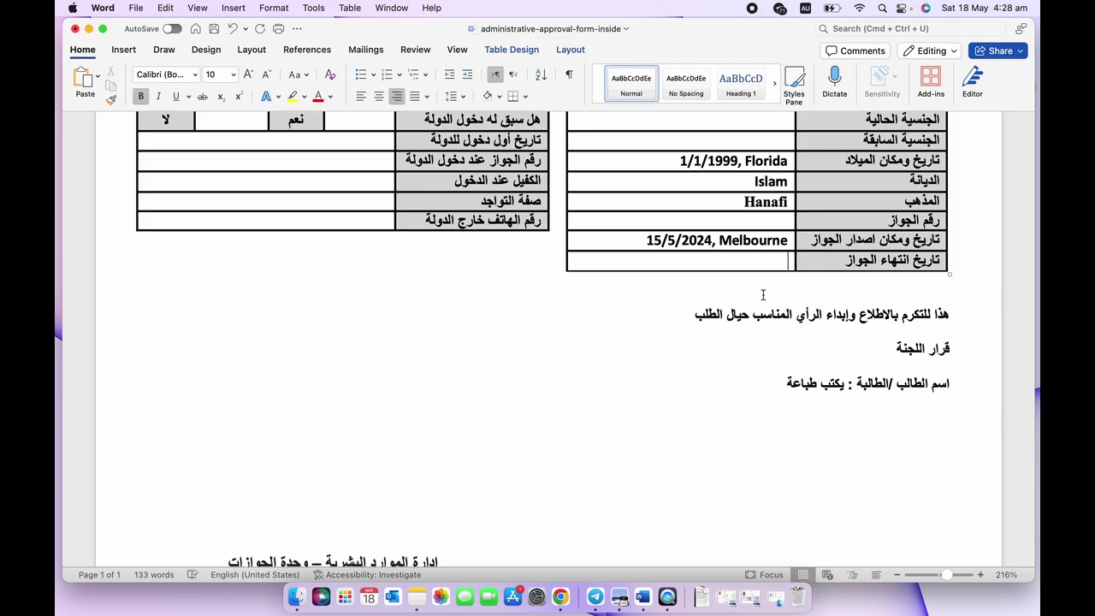
{"action": "scroll", "coordinate": [763, 295], "scroll_direction": "up", "scroll_amount": 6}
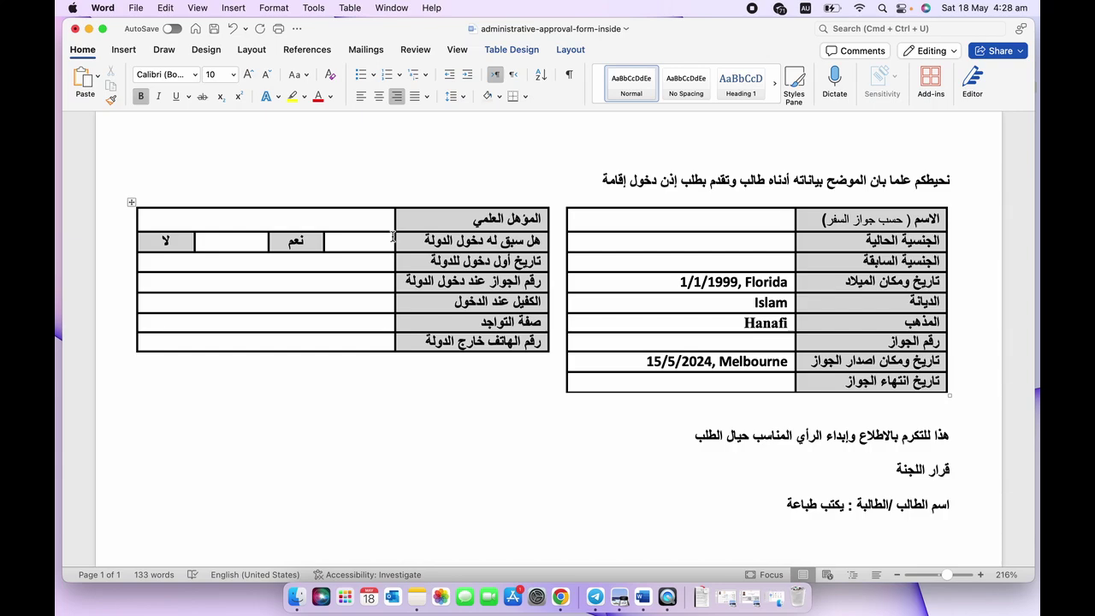
Enter 'High school' in the academic qualification cell.
{"action": "left_click", "coordinate": [388, 221]}
{"action": "type", "text": "hjhhg"}
{"action": "key", "text": "BackSpace"}
{"action": "key", "text": "BackSpace"}
{"action": "key", "text": "BackSpace"}
{"action": "key", "text": "BackSpace"}
{"action": "type", "text": "igh school"}
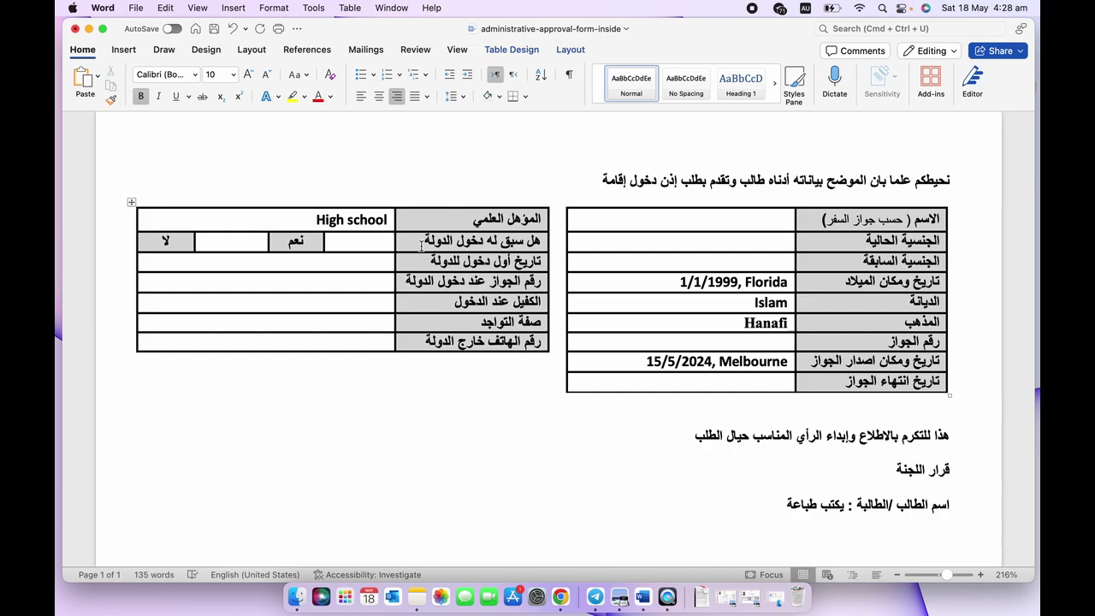
Type 'yes' in the cell beside نعم, then delete it so the cell stays empty.
{"action": "scroll", "coordinate": [421, 245], "scroll_direction": "down", "scroll_amount": 1}
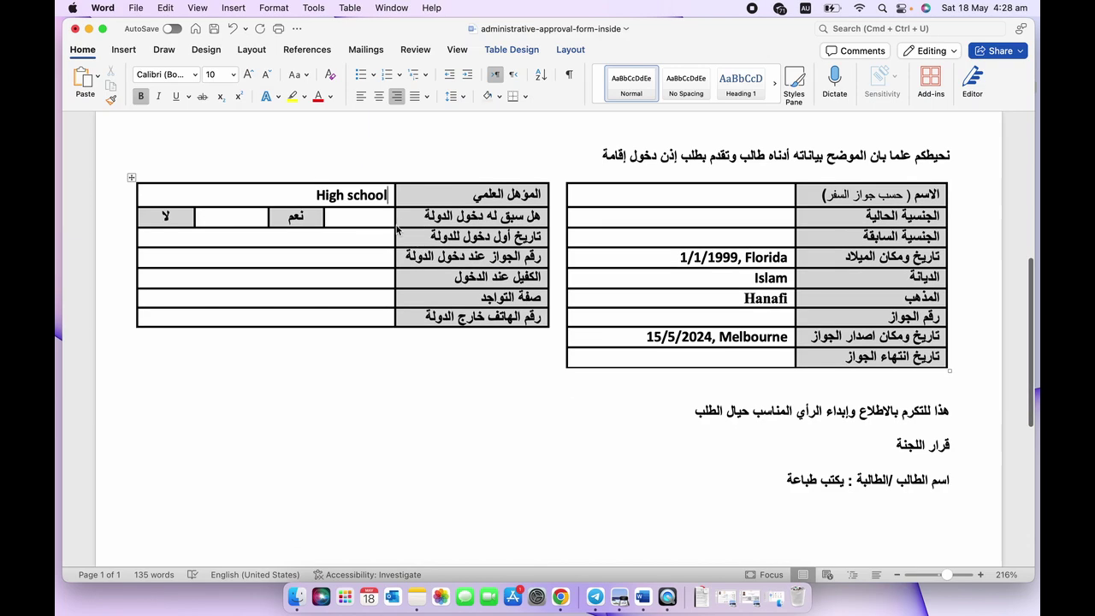
{"action": "left_click", "coordinate": [384, 220]}
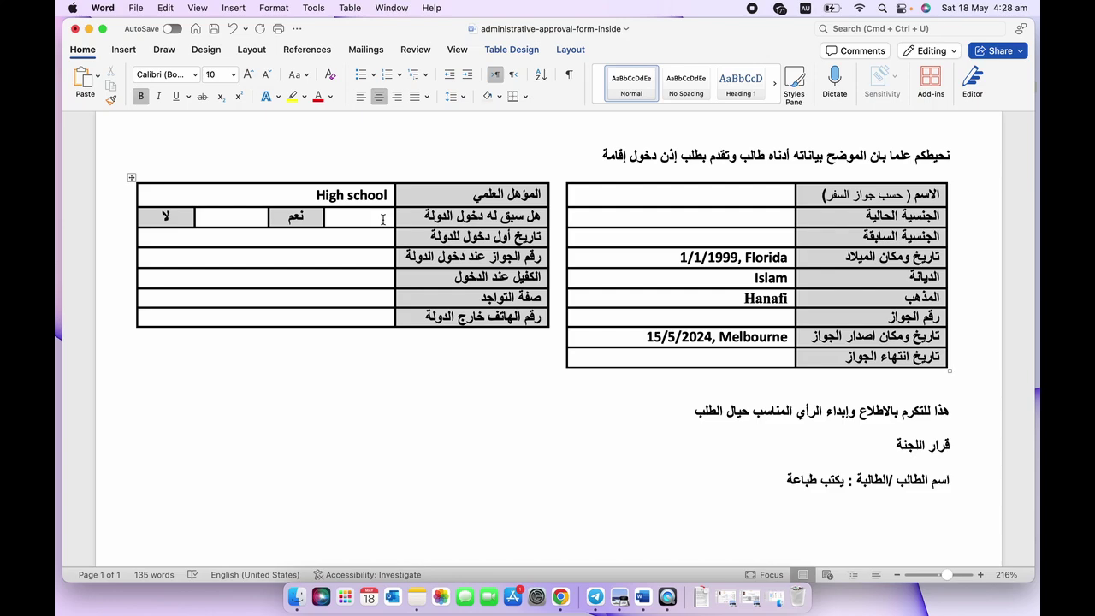
{"action": "type", "text": "yes"}
{"action": "left_click", "coordinate": [257, 217]}
{"action": "type", "text": "yes"}
{"action": "key", "text": "BackSpace"}
{"action": "key", "text": "BackSpace"}
{"action": "key", "text": "BackSpace"}
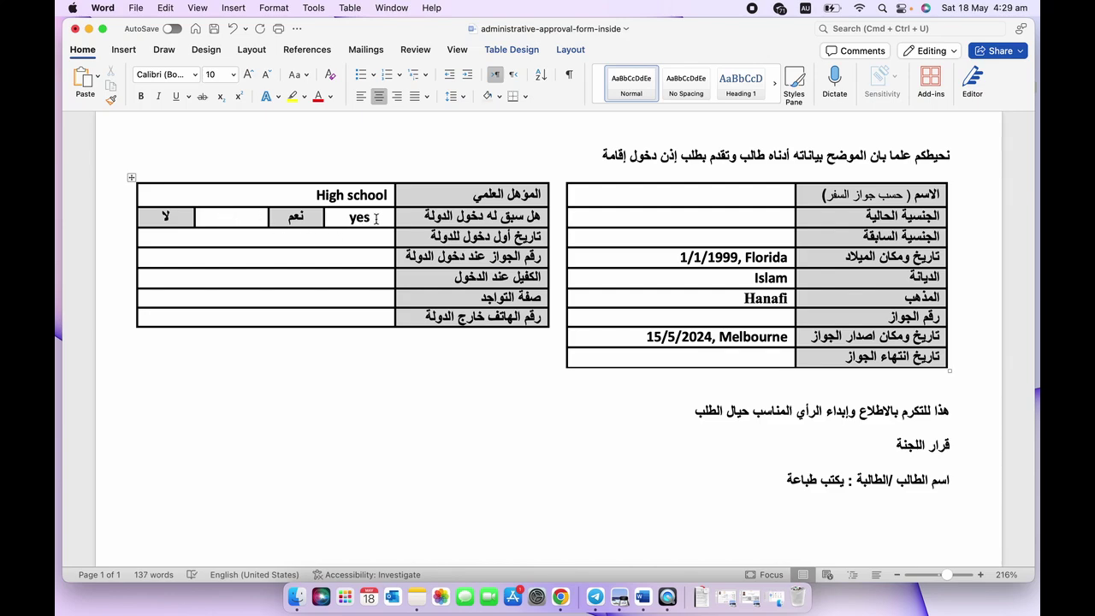
{"action": "left_click_drag", "start_coordinate": [374, 218], "coordinate": [353, 219]}
{"action": "key", "text": "Delete"}
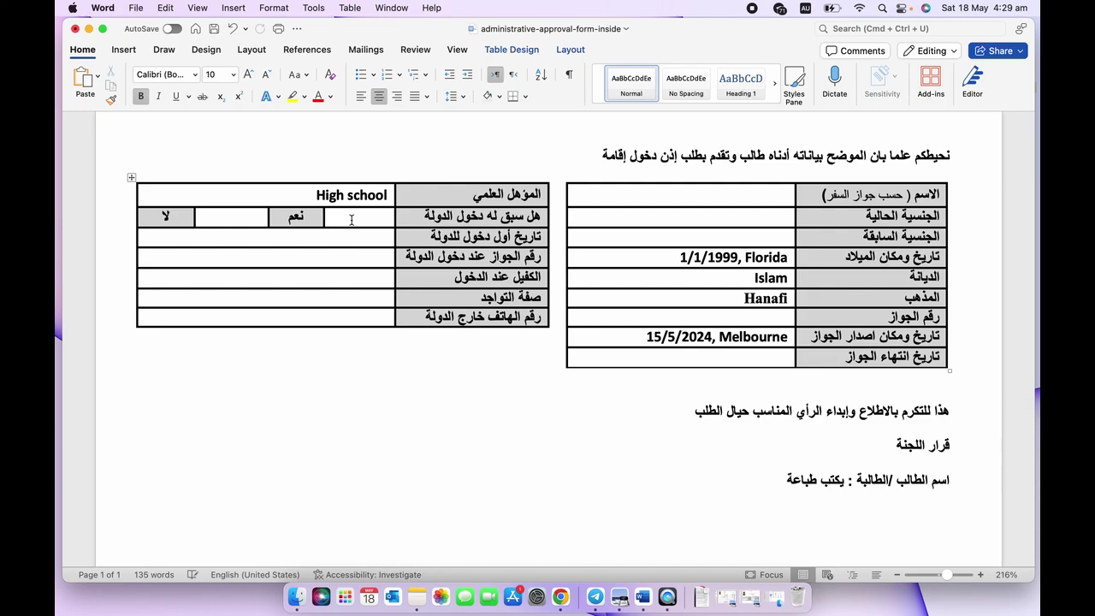
{"action": "scroll", "coordinate": [351, 220], "scroll_direction": "up", "scroll_amount": 1}
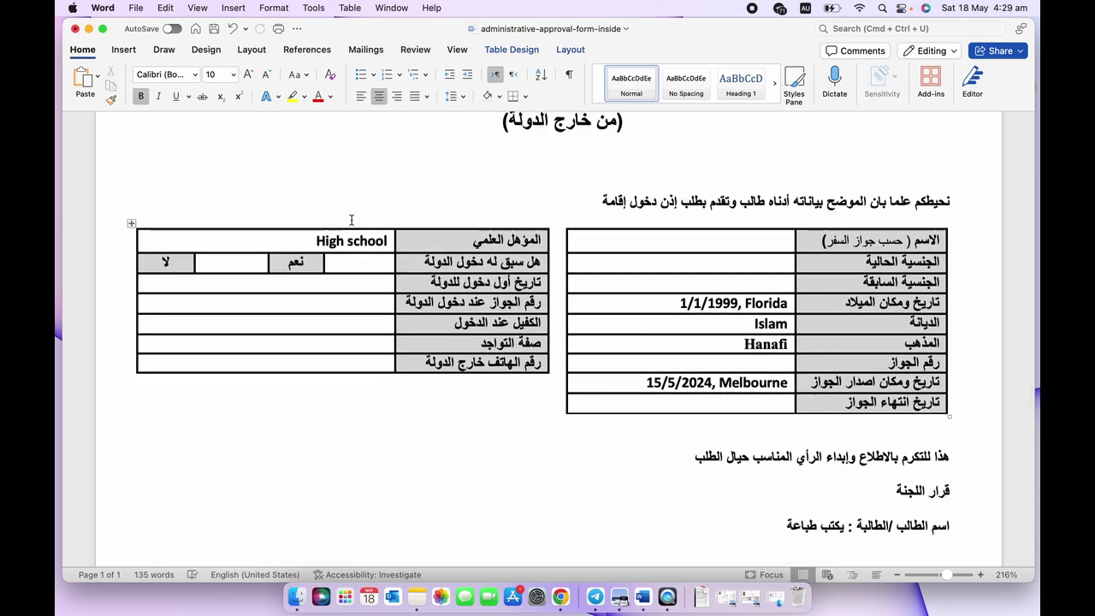
{"action": "scroll", "coordinate": [351, 220], "scroll_direction": "down", "scroll_amount": 2}
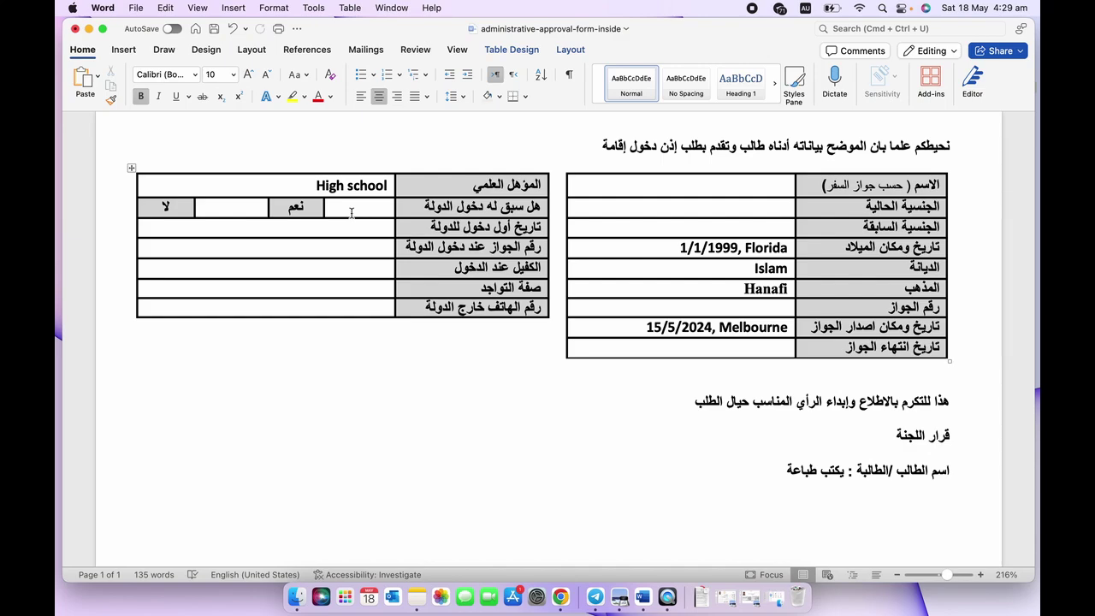
{"action": "scroll", "coordinate": [350, 213], "scroll_direction": "down", "scroll_amount": 1}
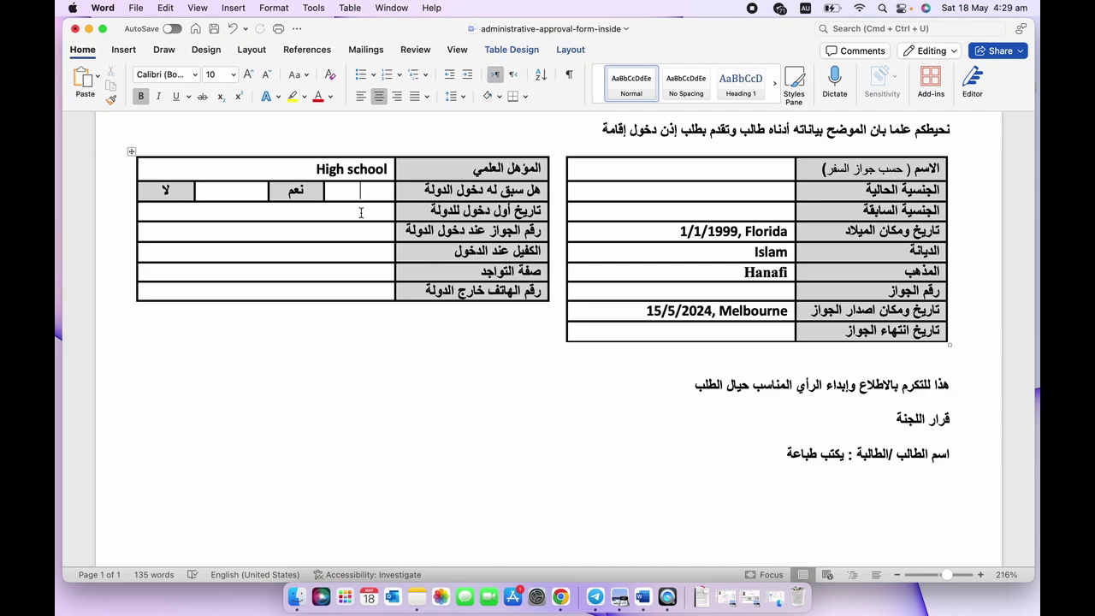
Put a dash in the entry date, entry passport, sponsor and residence status cells.
{"action": "left_click", "coordinate": [367, 211]}
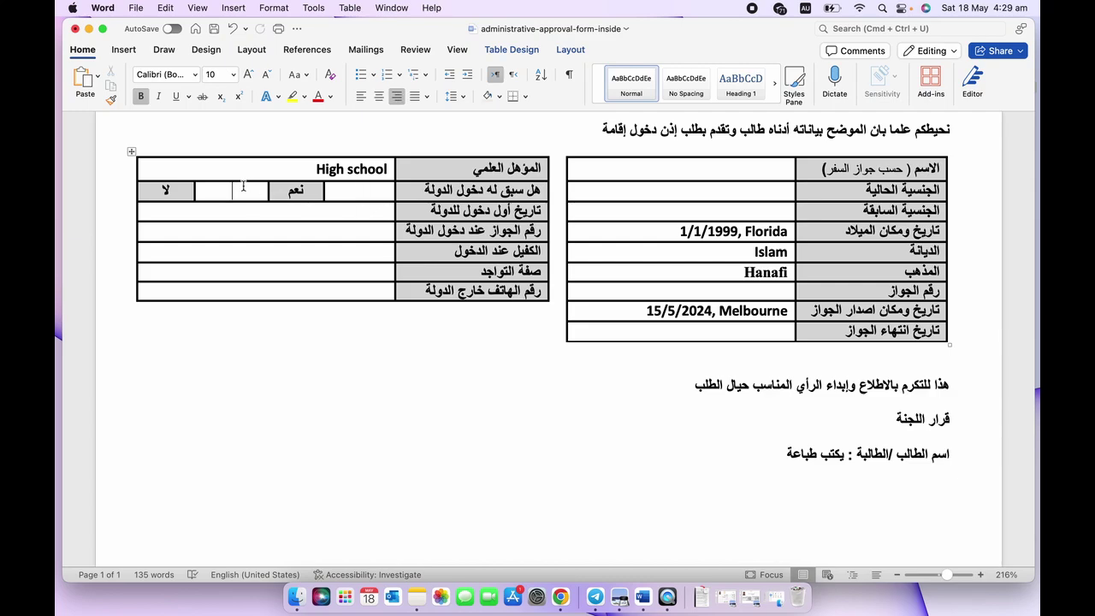
{"action": "type", "text": "--"}
{"action": "left_click", "coordinate": [373, 255]}
{"action": "type", "text": "-"}
{"action": "left_click", "coordinate": [385, 272]}
{"action": "type", "text": "-"}
Enter the applicant's foreign phone number in the phone-abroad cell.
{"action": "key", "text": "Down"}
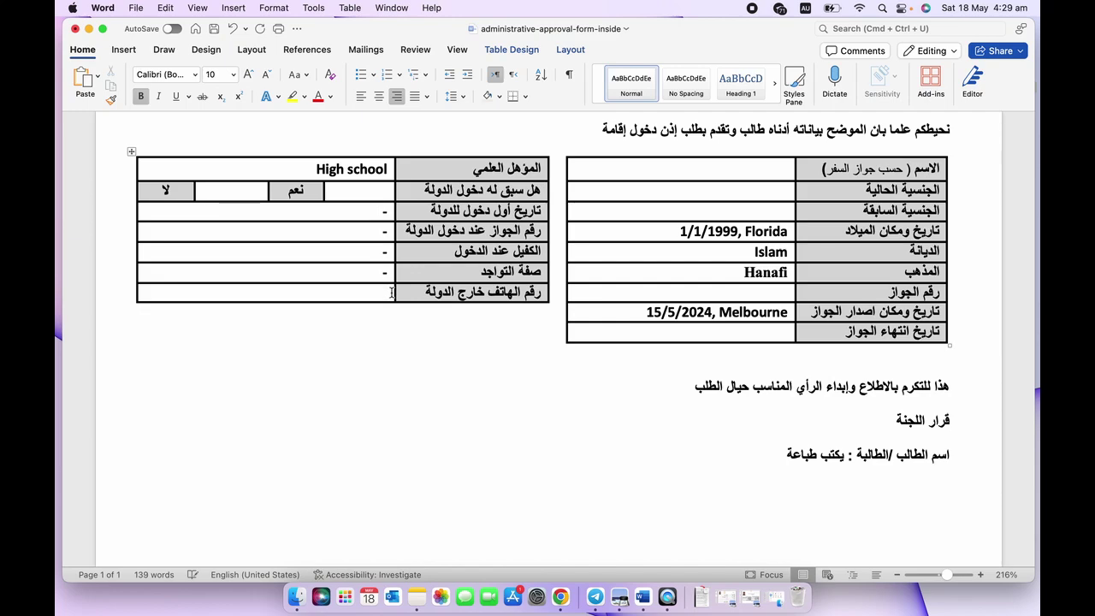
{"action": "scroll", "coordinate": [408, 345], "scroll_direction": "down", "scroll_amount": 2}
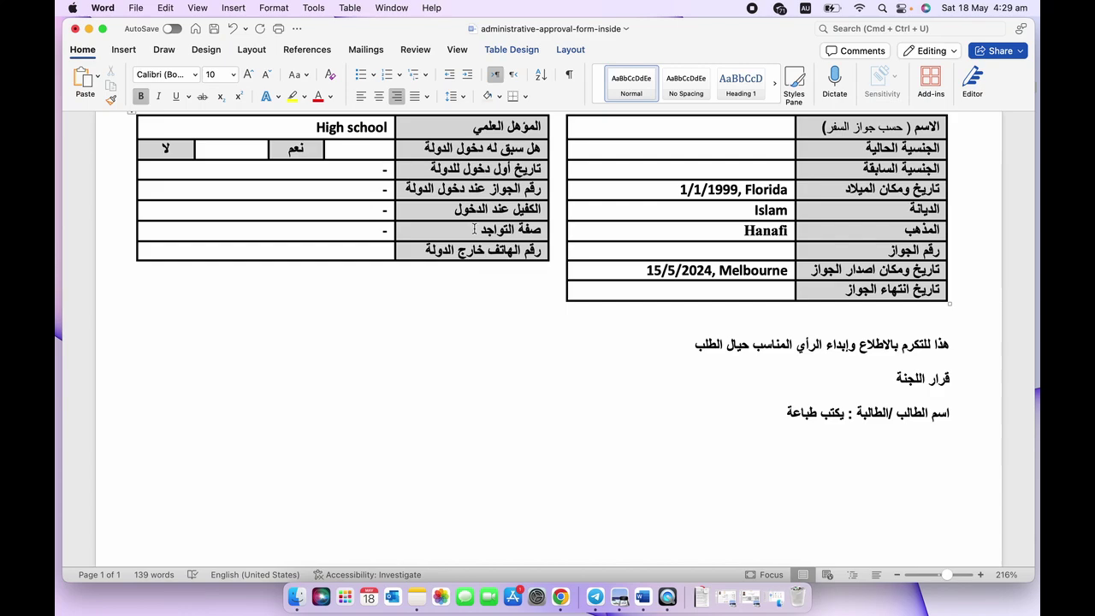
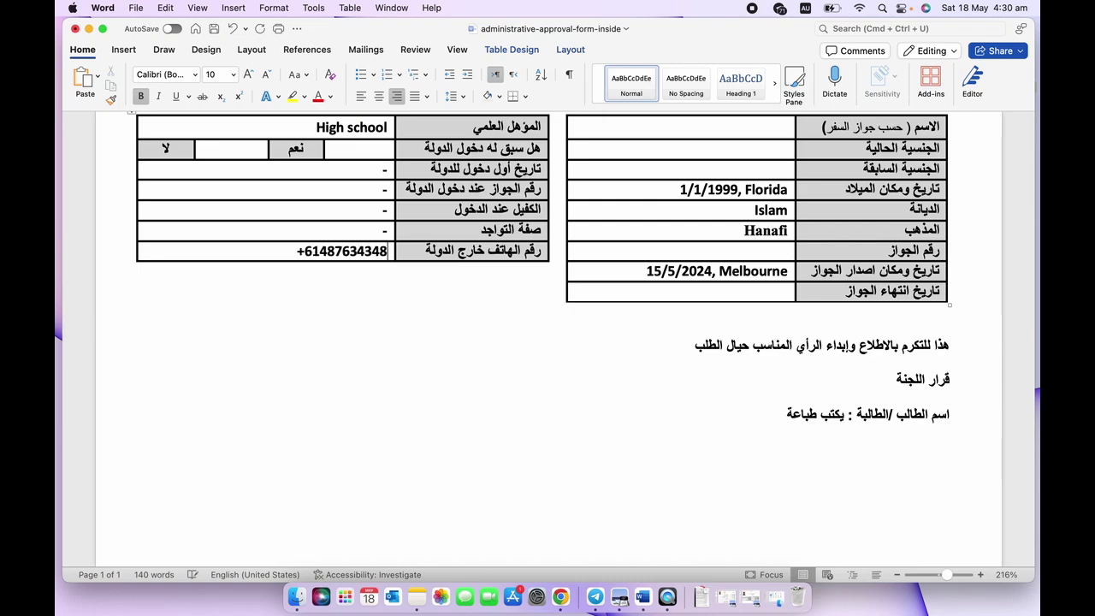
{"action": "scroll", "coordinate": [582, 283], "scroll_direction": "down", "scroll_amount": 4}
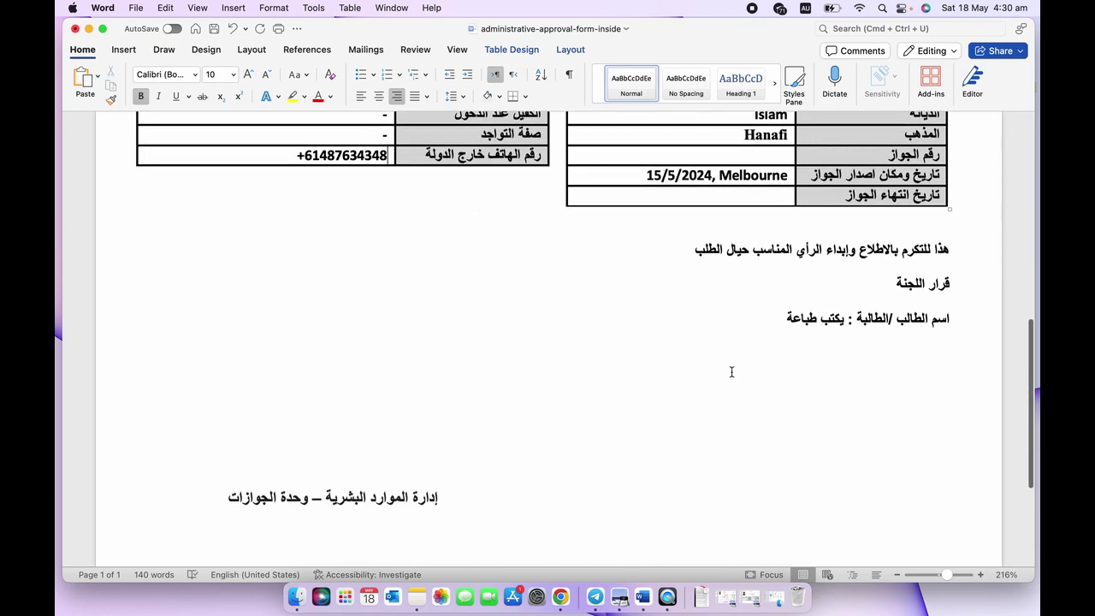
Scroll to the required attachments list and zoom in to 347%.
{"action": "scroll", "coordinate": [731, 371], "scroll_direction": "down", "scroll_amount": 1}
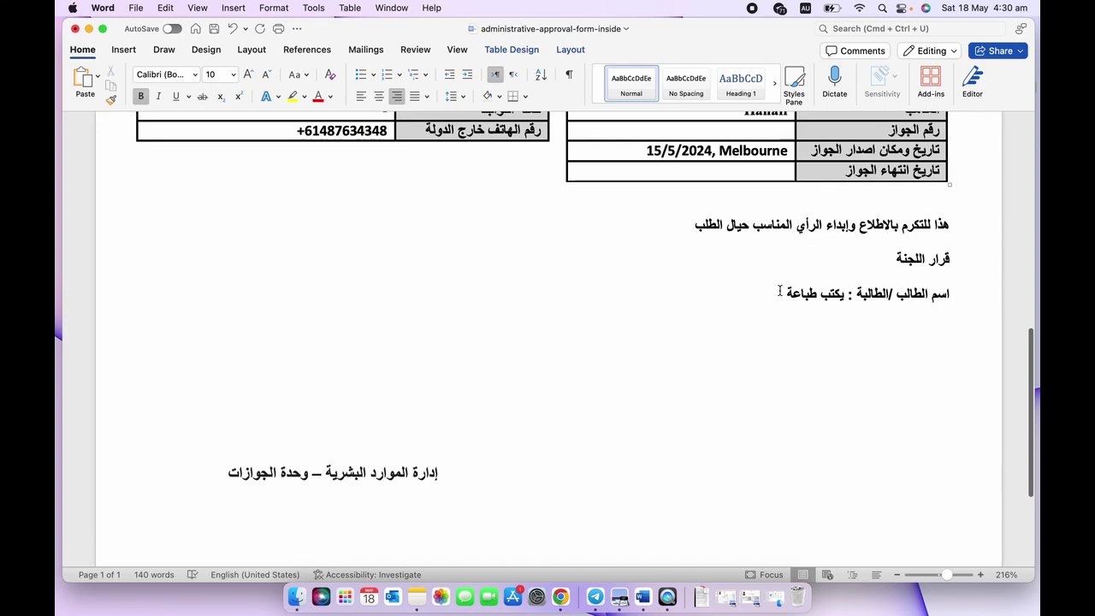
{"action": "scroll", "coordinate": [819, 311], "scroll_direction": "down", "scroll_amount": 1}
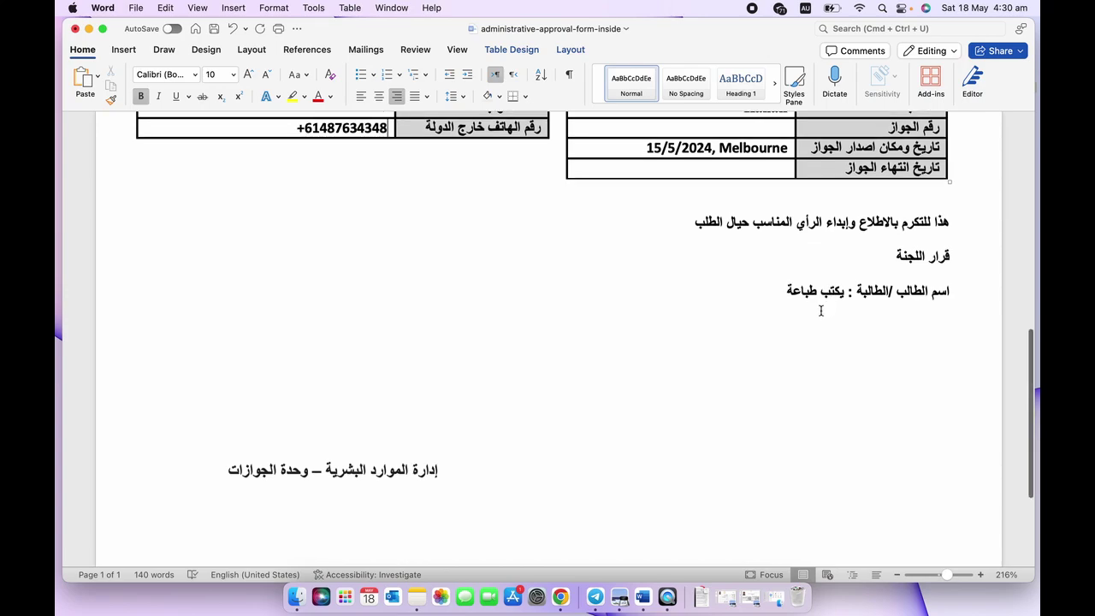
{"action": "scroll", "coordinate": [820, 310], "scroll_direction": "down", "scroll_amount": 1}
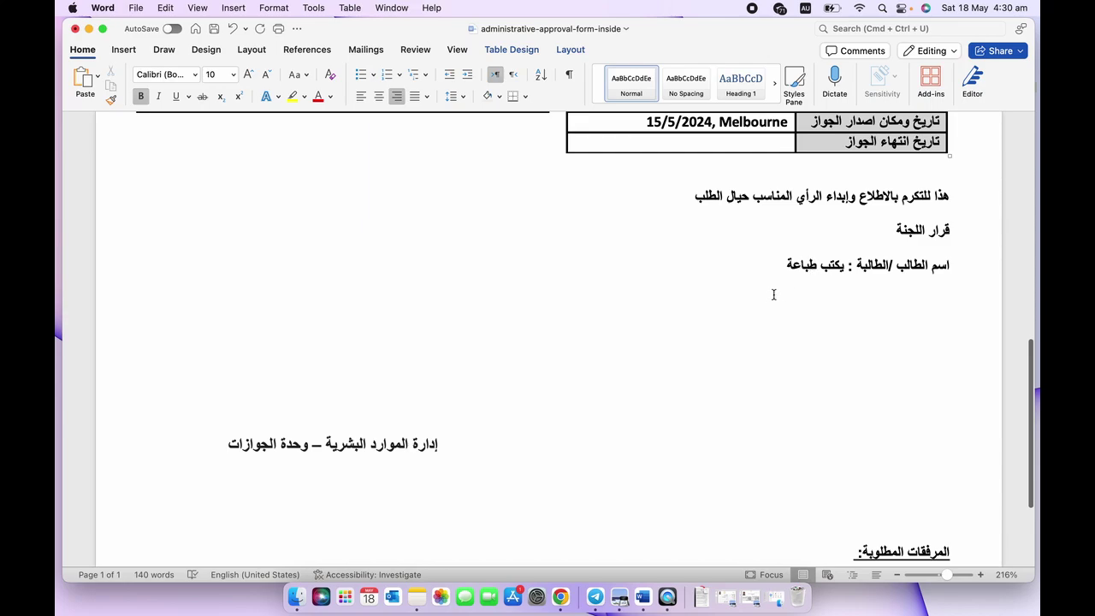
{"action": "scroll", "coordinate": [773, 294], "scroll_direction": "down", "scroll_amount": 2}
{"action": "scroll", "coordinate": [774, 286], "scroll_direction": "down", "scroll_amount": 5}
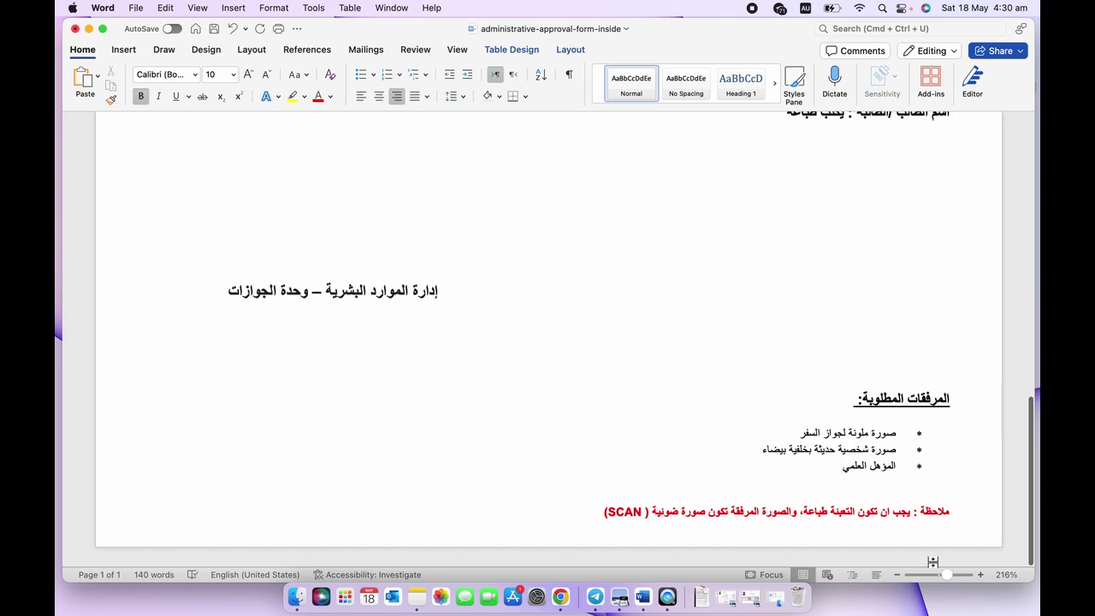
{"action": "left_click", "coordinate": [957, 574]}
{"action": "scroll", "coordinate": [877, 517], "scroll_direction": "right", "scroll_amount": 10}
{"action": "scroll", "coordinate": [878, 518], "scroll_direction": "down", "scroll_amount": 5}
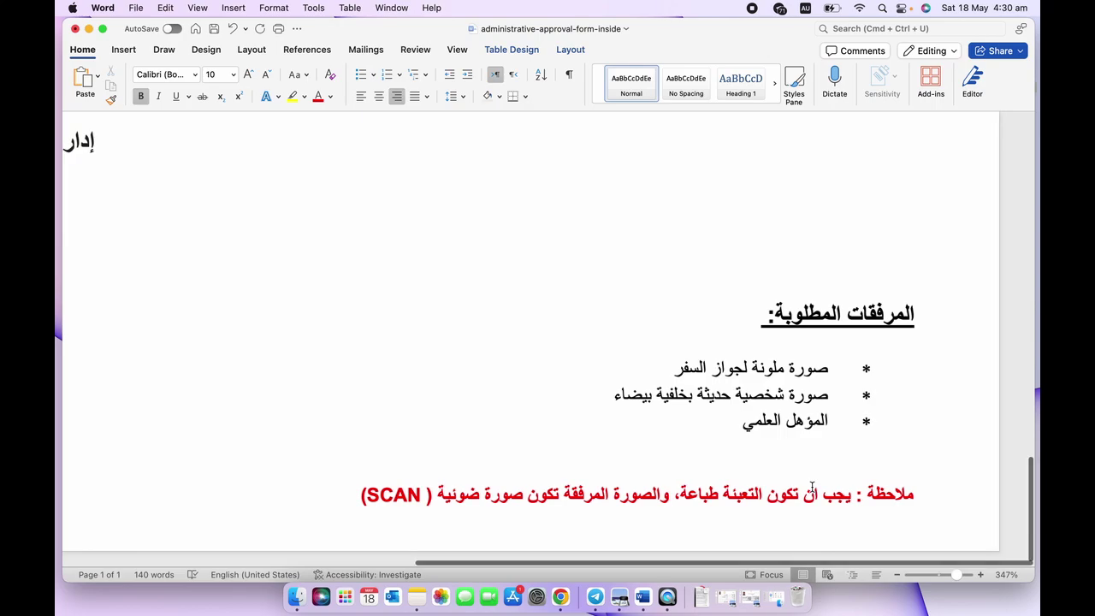
{"action": "scroll", "coordinate": [813, 488], "scroll_direction": "left", "scroll_amount": 3}
Place the caret after the last attachment item and view the Pictures options without inserting any.
{"action": "left_click", "coordinate": [715, 487]}
{"action": "key", "text": "Up"}
{"action": "key", "text": "Up"}
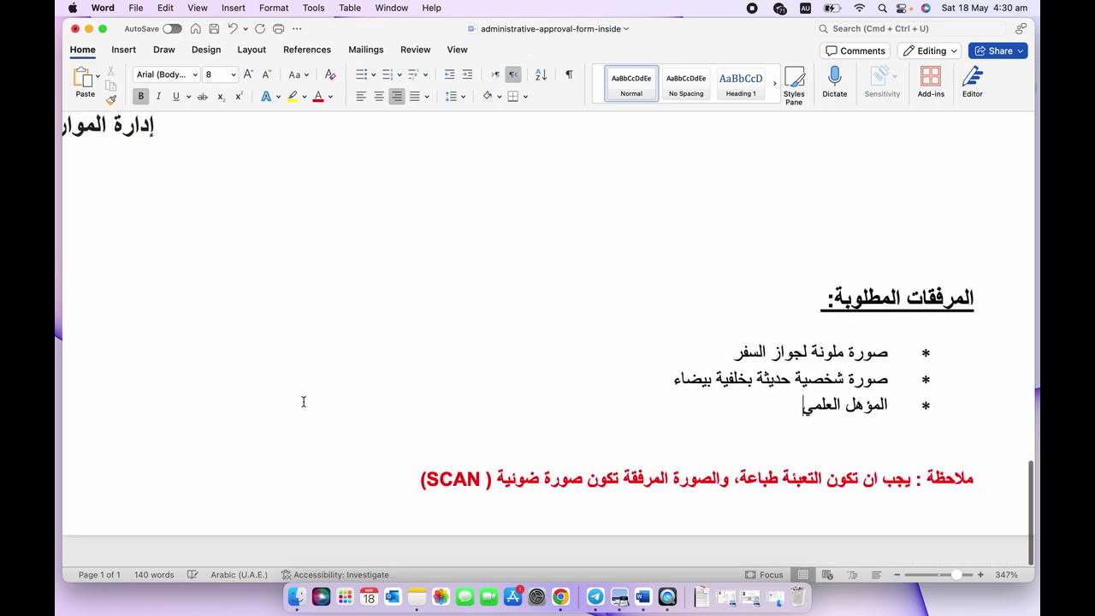
{"action": "left_click", "coordinate": [124, 49]}
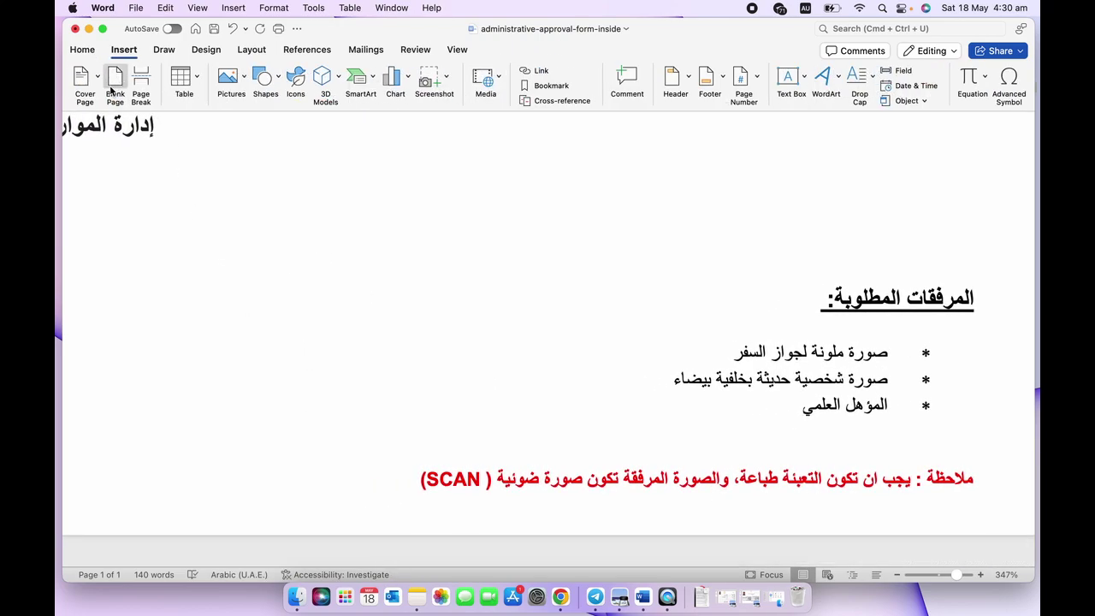
{"action": "left_click", "coordinate": [242, 81]}
{"action": "left_click", "coordinate": [202, 272]}
Zoom out to about 177% and return to the form's top to review the logo and tables.
{"action": "scroll", "coordinate": [441, 480], "scroll_direction": "left", "scroll_amount": 10}
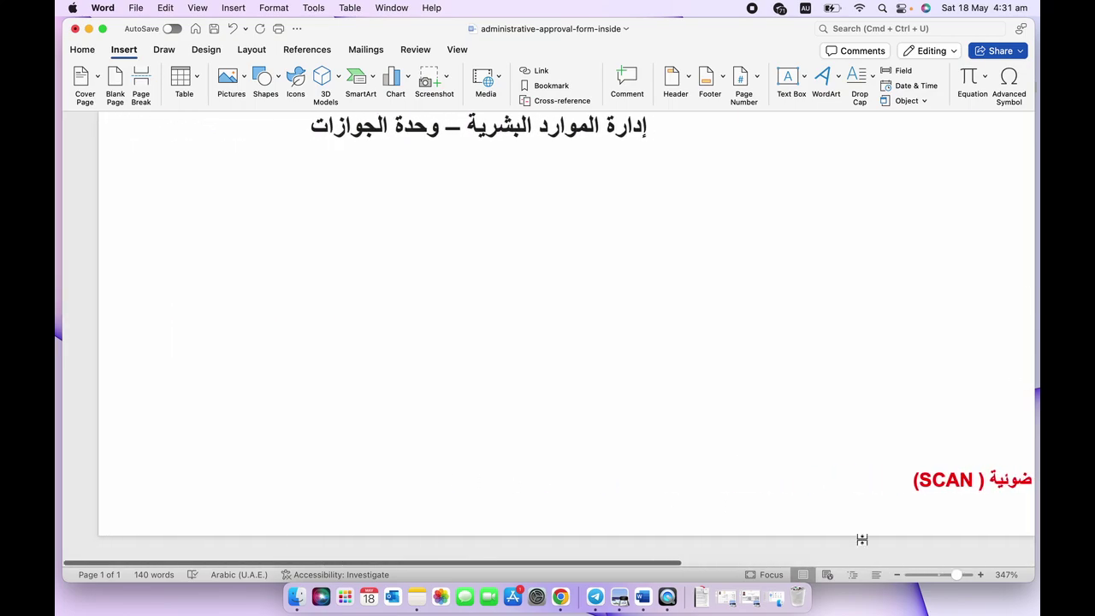
{"action": "left_click_drag", "start_coordinate": [955, 575], "coordinate": [948, 579]}
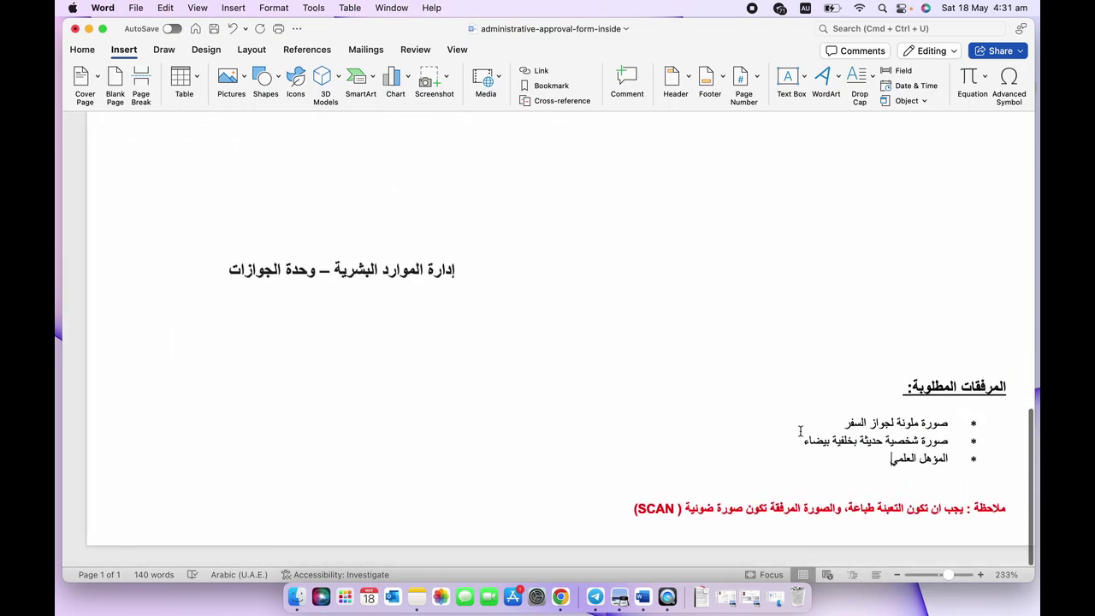
{"action": "scroll", "coordinate": [800, 434], "scroll_direction": "up", "scroll_amount": 5}
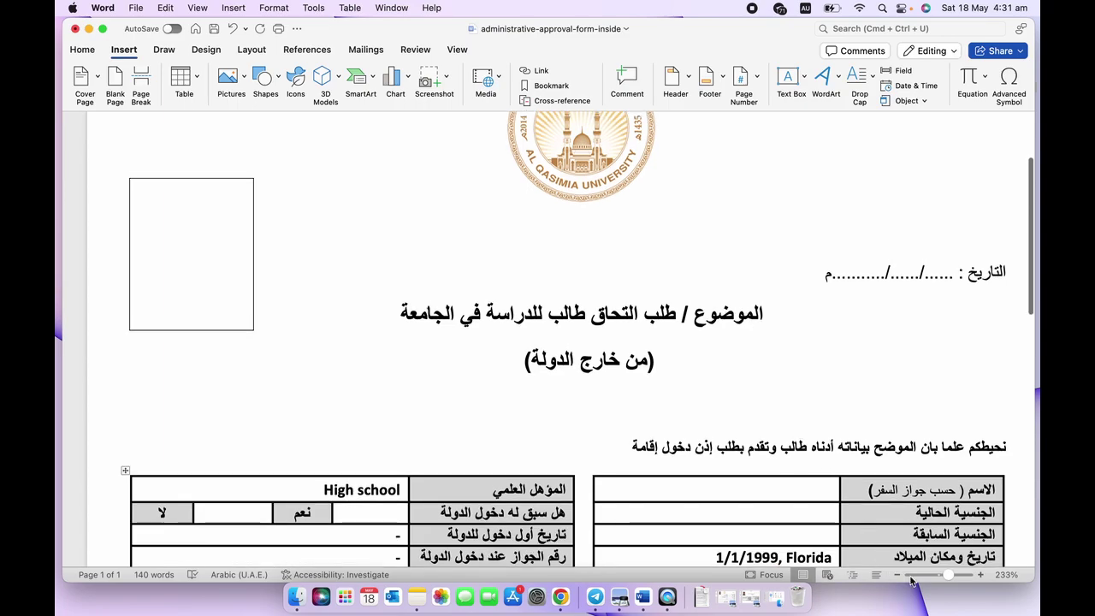
{"action": "left_click_drag", "start_coordinate": [950, 579], "coordinate": [945, 581]}
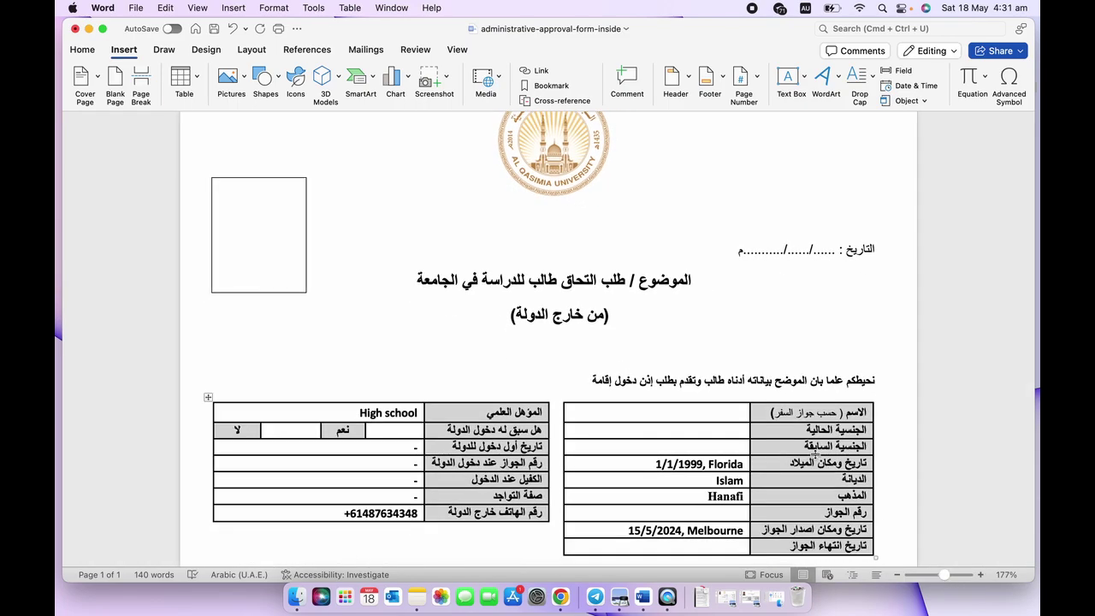
{"action": "scroll", "coordinate": [814, 454], "scroll_direction": "up", "scroll_amount": 3}
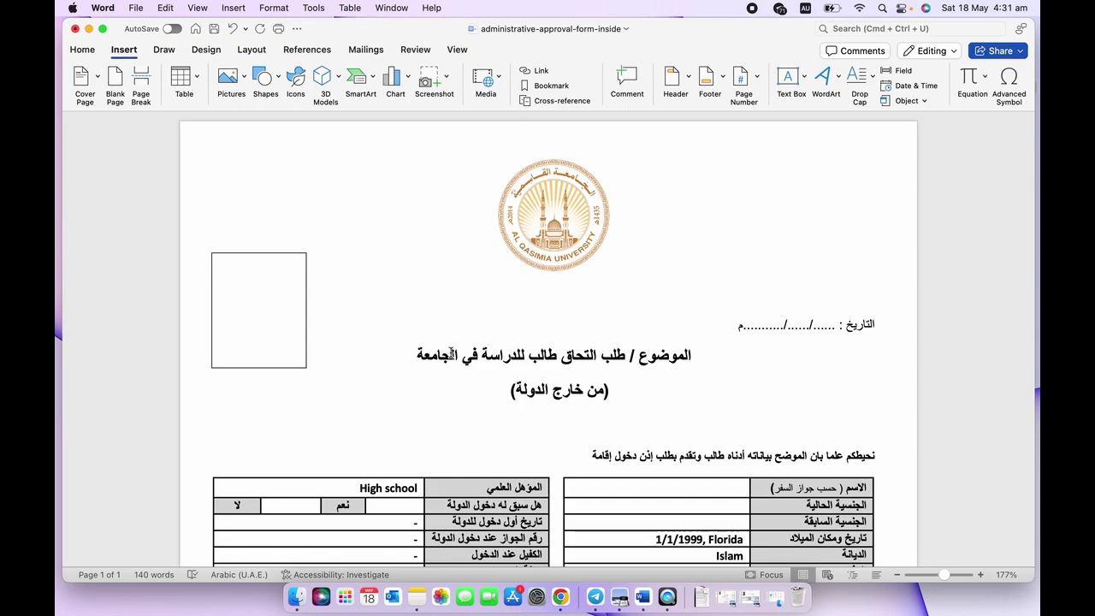
{"action": "scroll", "coordinate": [451, 354], "scroll_direction": "down", "scroll_amount": 3}
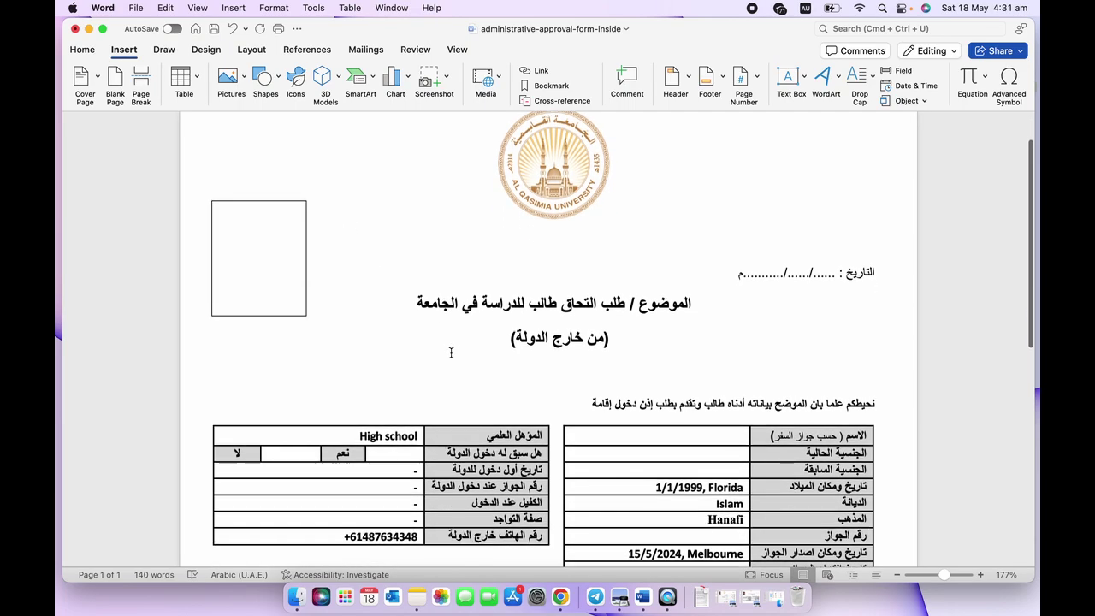